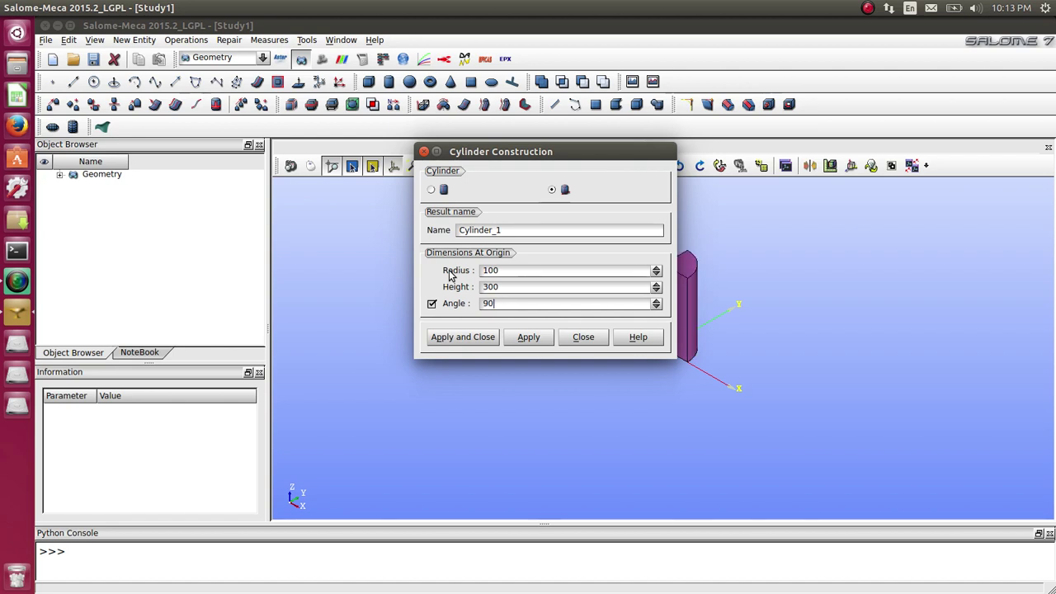
Step: Create a cylinder at the origin with radius 0.04, height 0.45 and a 90-degree angle
drag(502, 269, 460, 260)
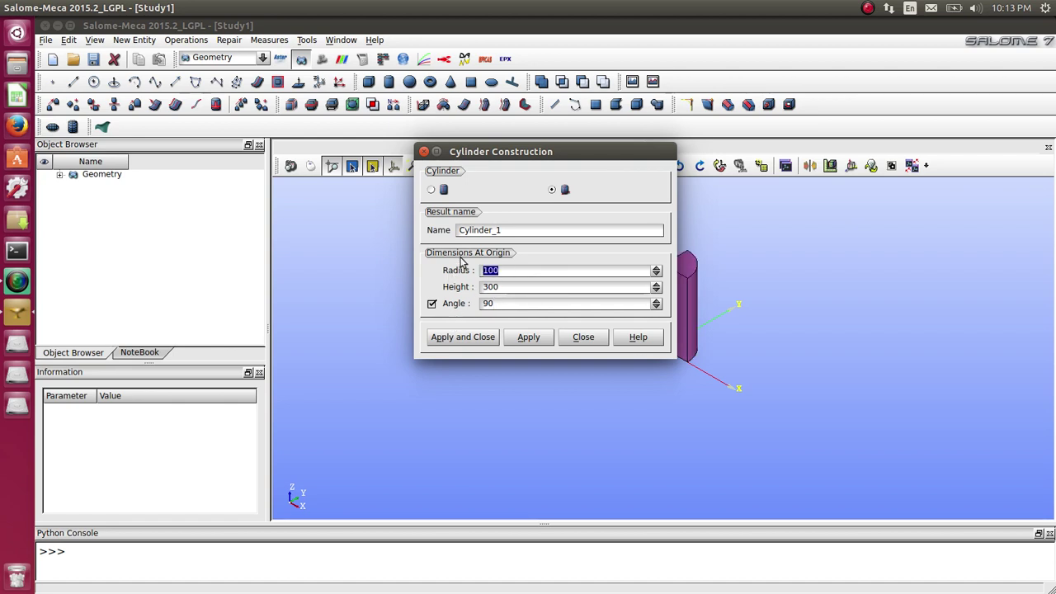
text(0.01)
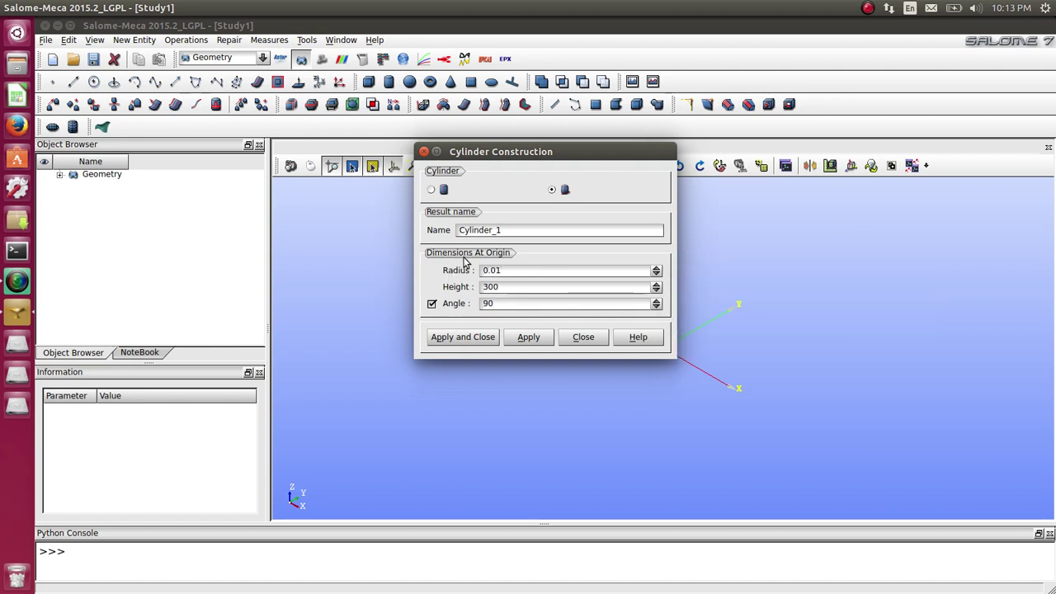
key(BackSpace)
text(4)
drag(504, 287, 467, 283)
text(0.45)
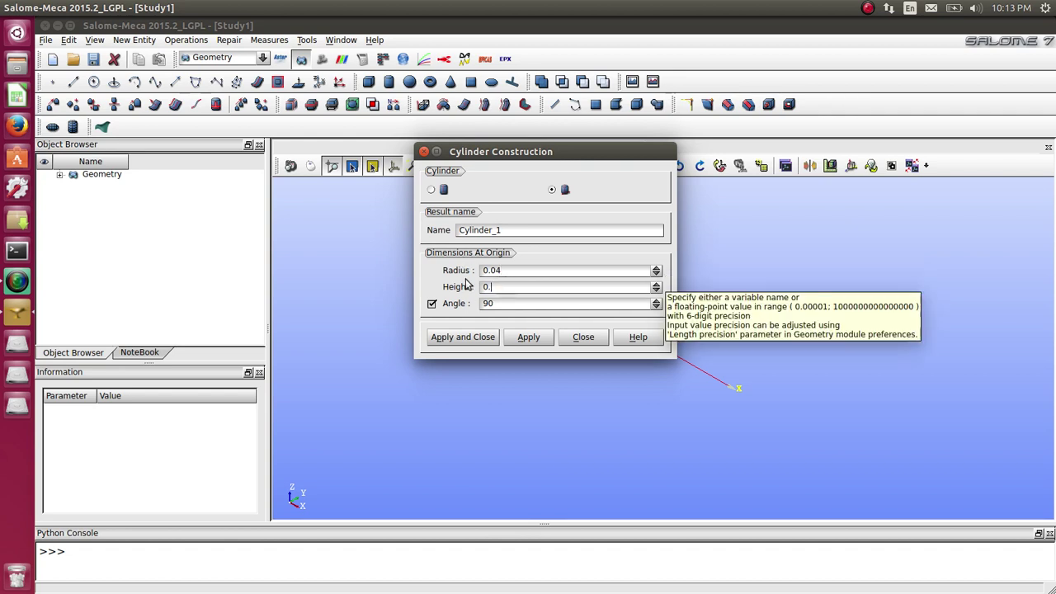
click(528, 336)
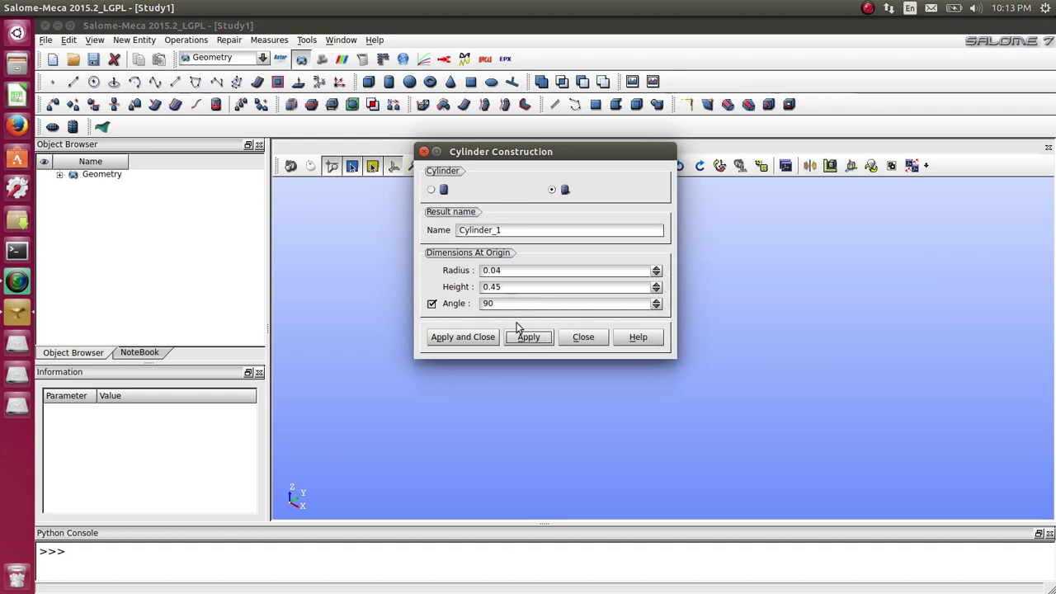
Step: Create a second 90-degree cylinder at the origin with radius 0.5 and height 0.5
click(498, 272)
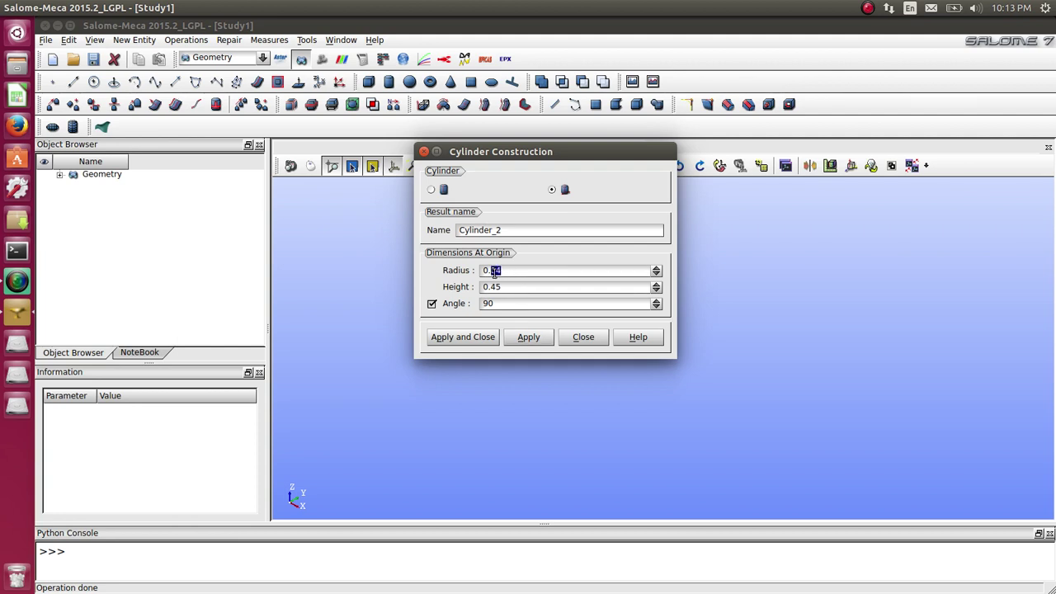
text(5)
drag(502, 287, 490, 287)
click(474, 338)
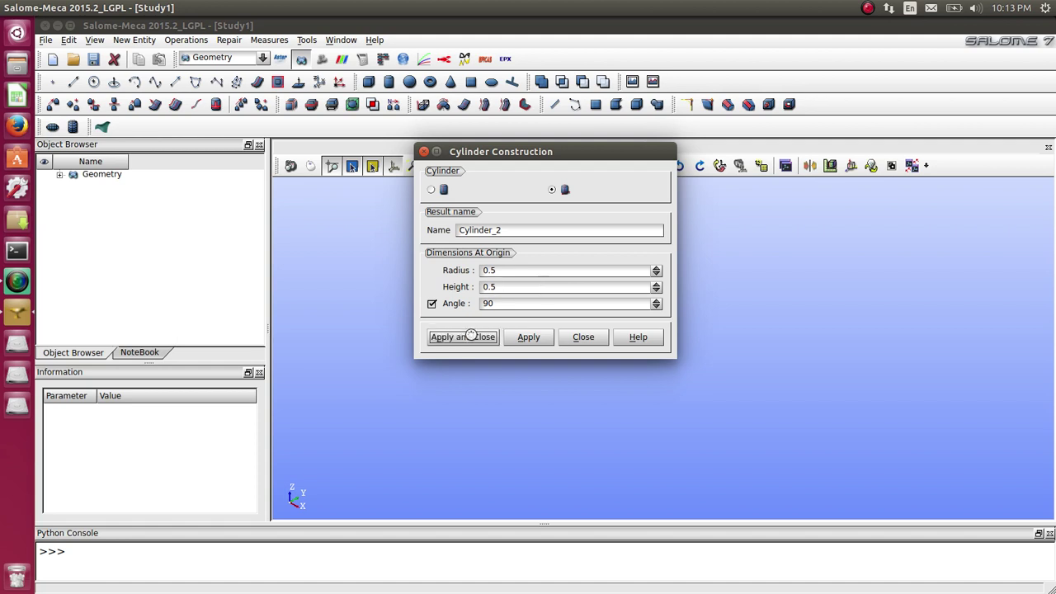
click(495, 166)
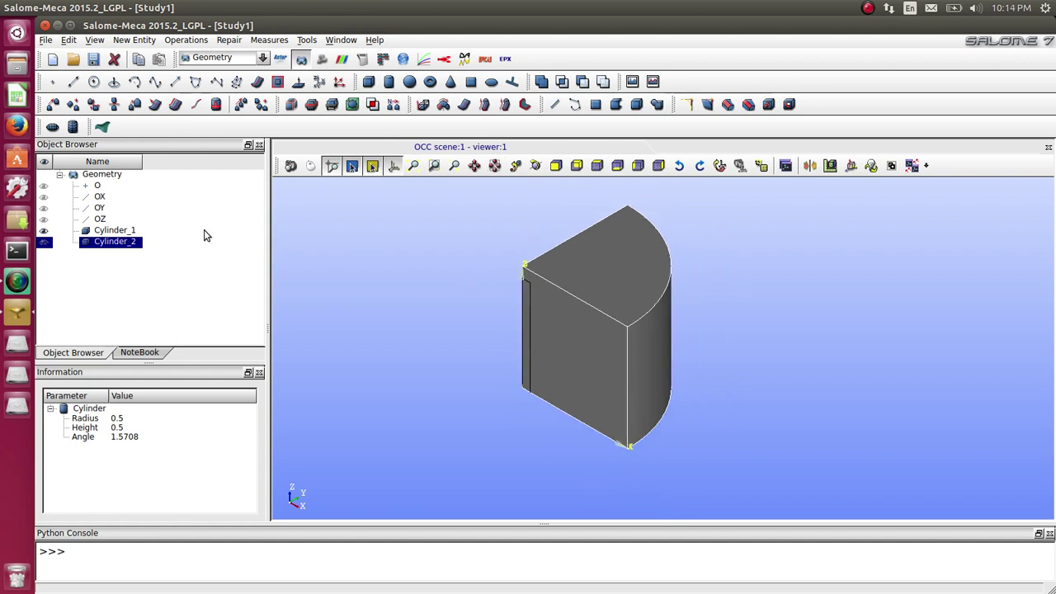
Step: Cut Cylinder_1 out of Cylinder_2 with a Boolean Cut, keeping self-intersection detection on
click(185, 40)
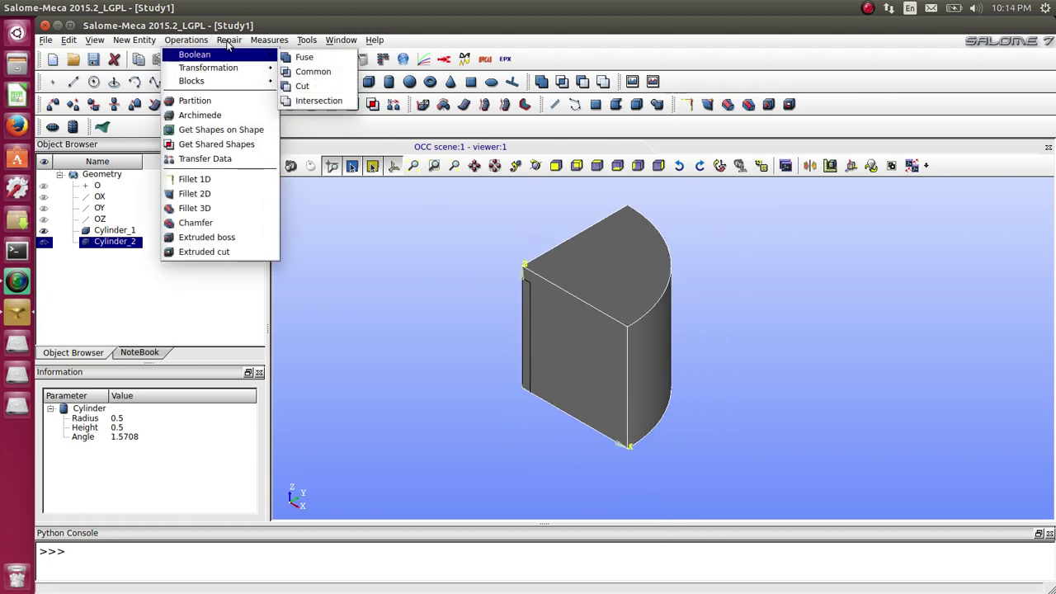
mouse_move(228, 45)
mouse_move(194, 45)
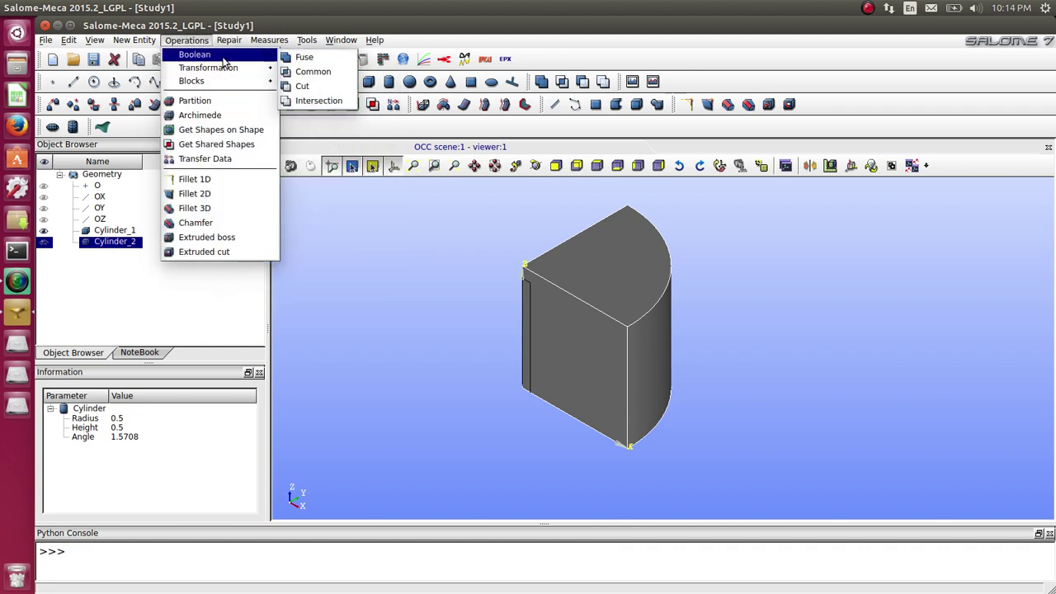
click(302, 86)
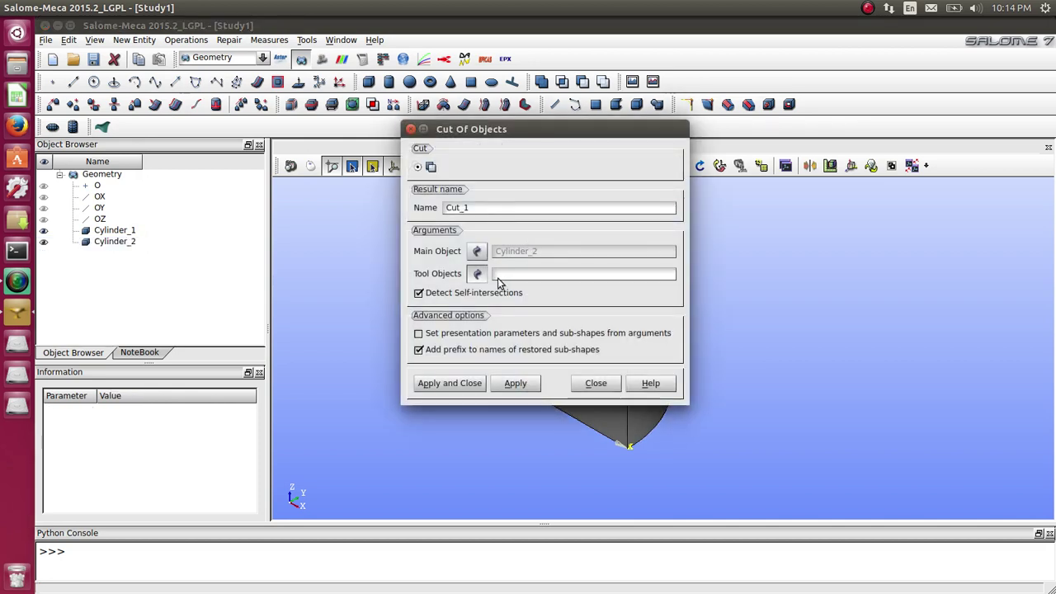
click(114, 231)
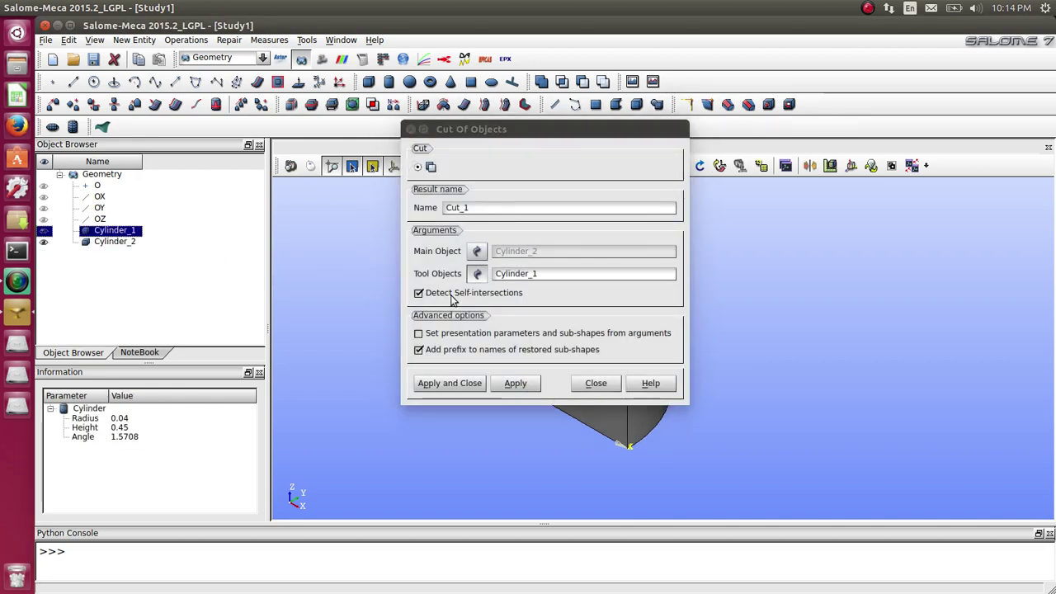
click(460, 389)
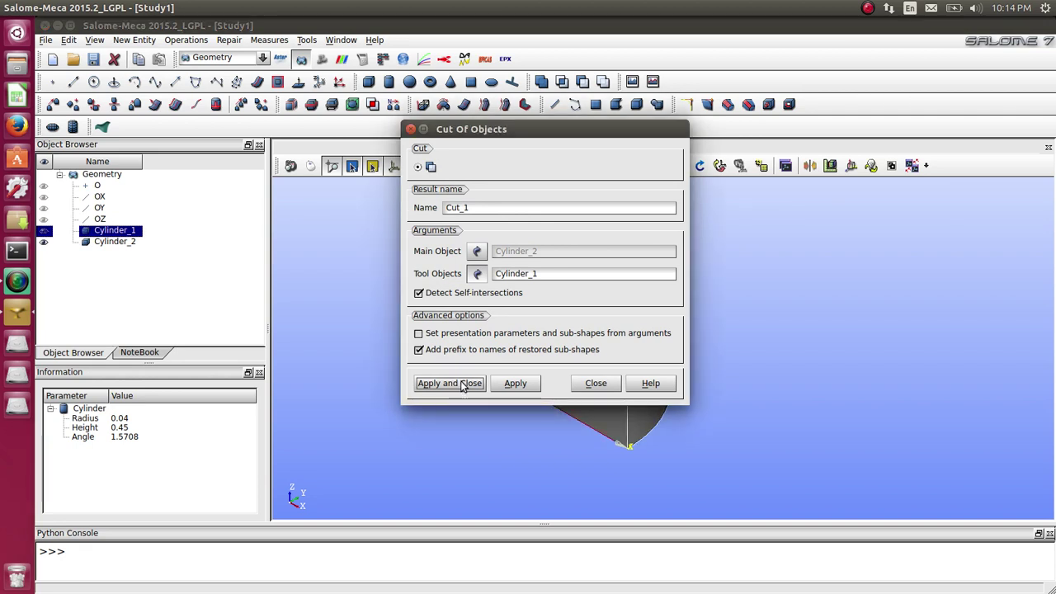
click(462, 383)
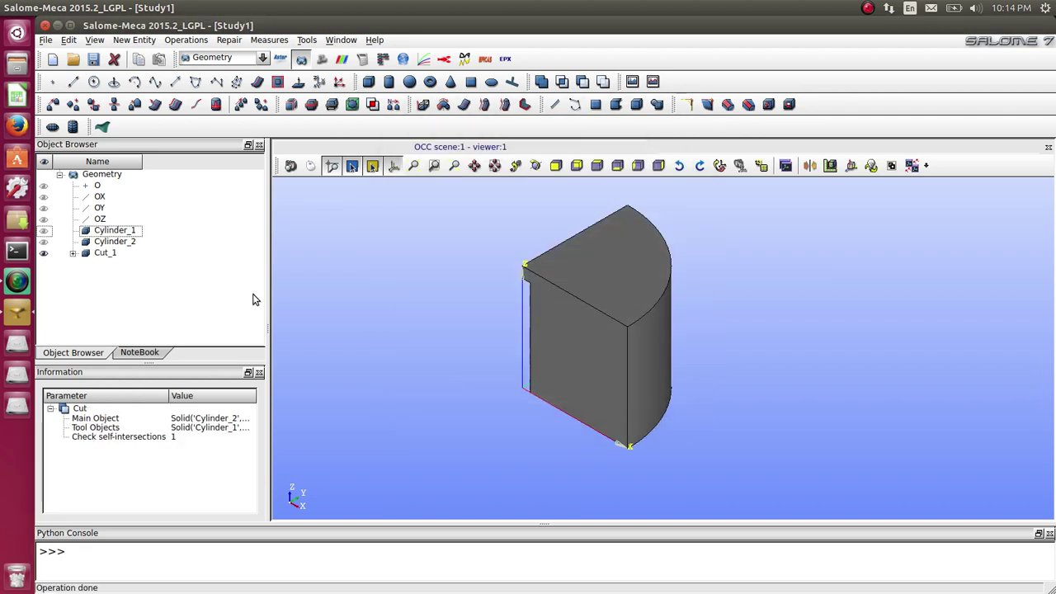
Step: Partition Cylinder_1 and Cut_1 together, with Solid as the resulting type
click(45, 233)
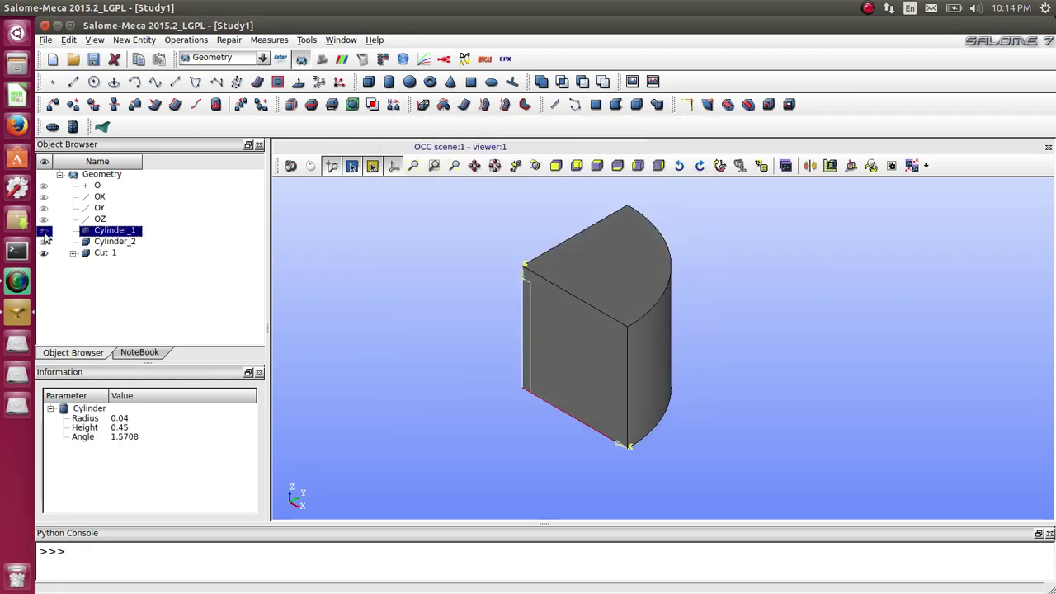
ctrl+click(106, 254)
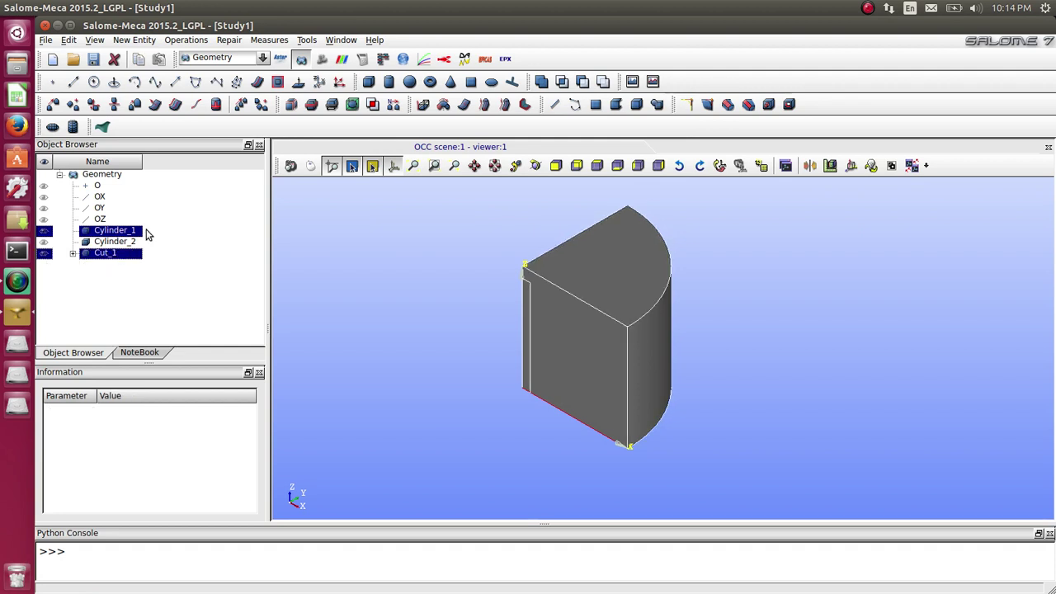
click(187, 39)
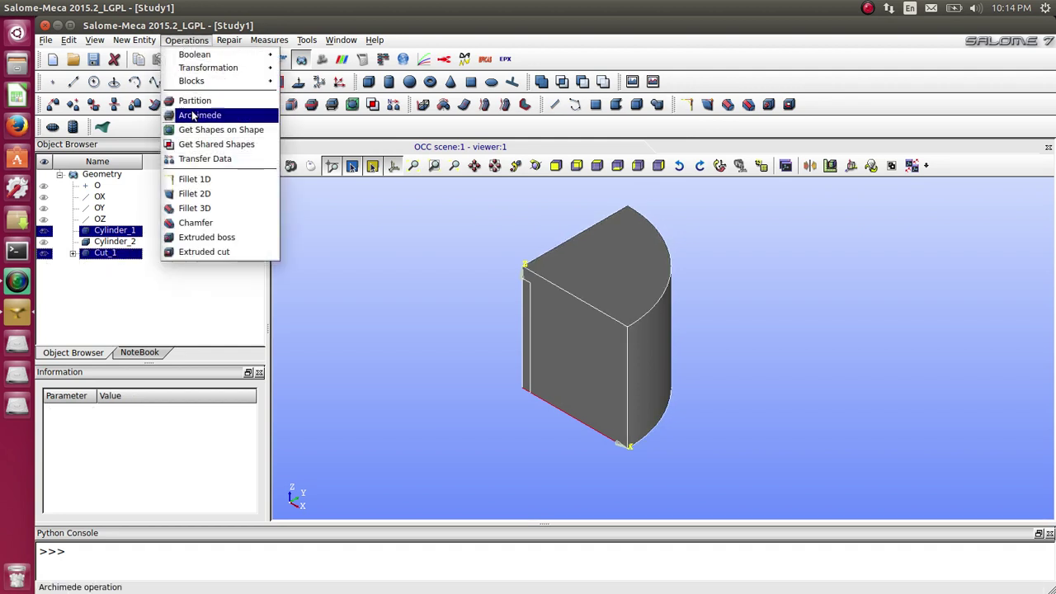
mouse_move(135, 40)
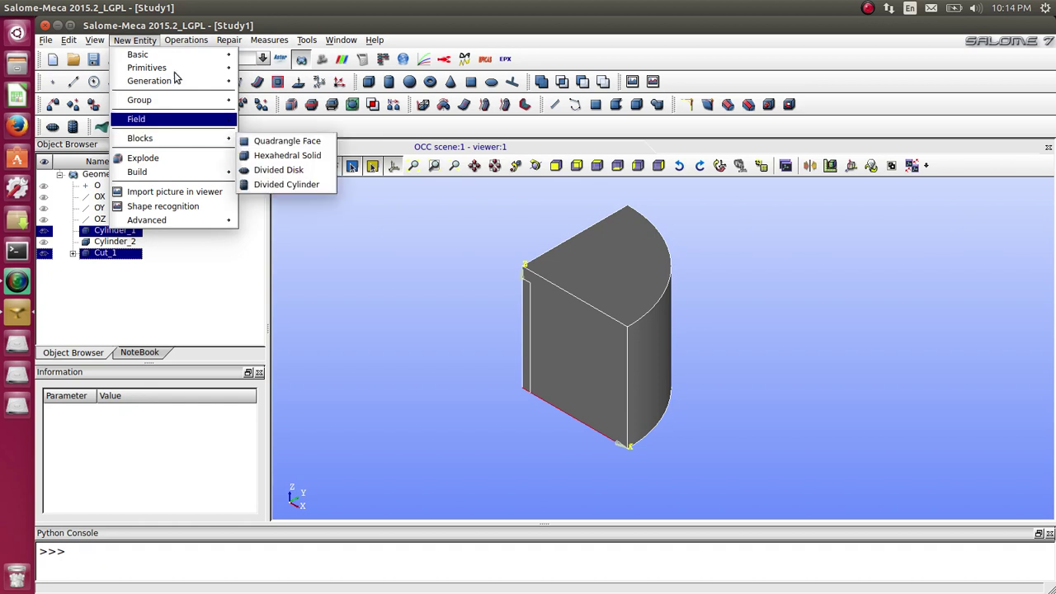
mouse_move(186, 40)
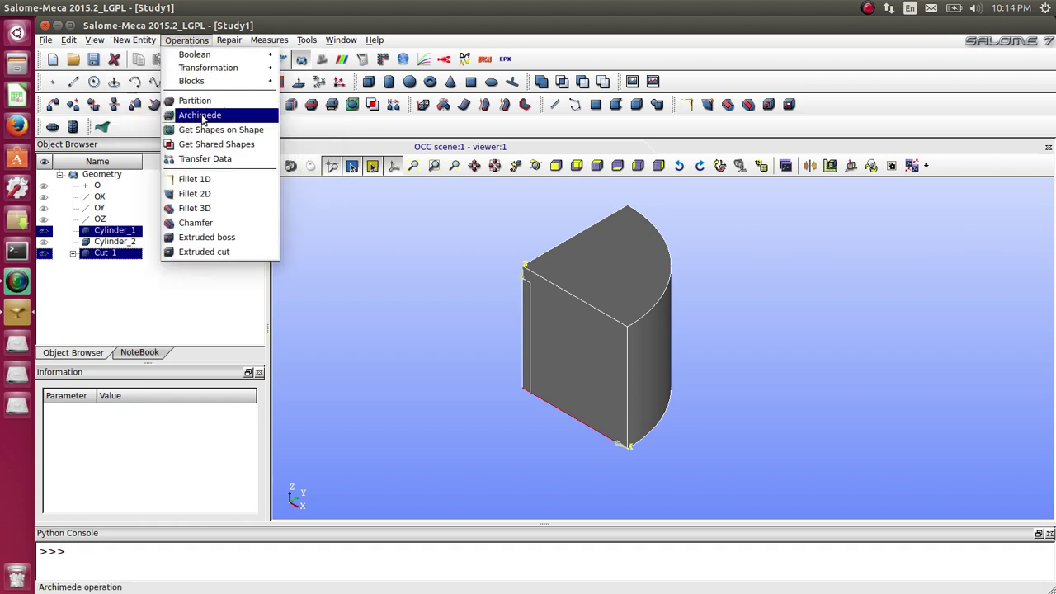
key(Escape)
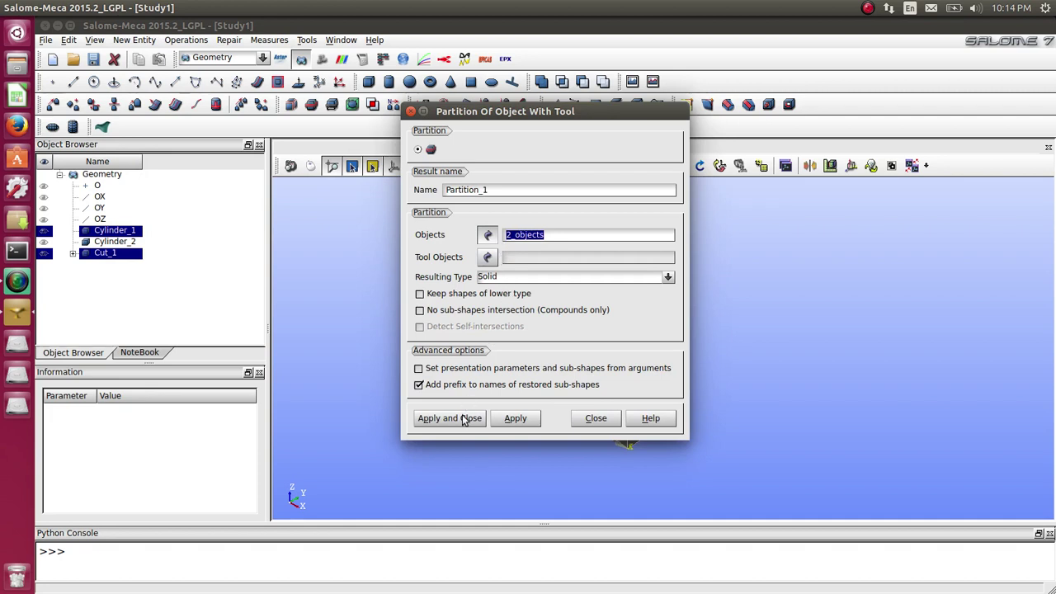
click(464, 419)
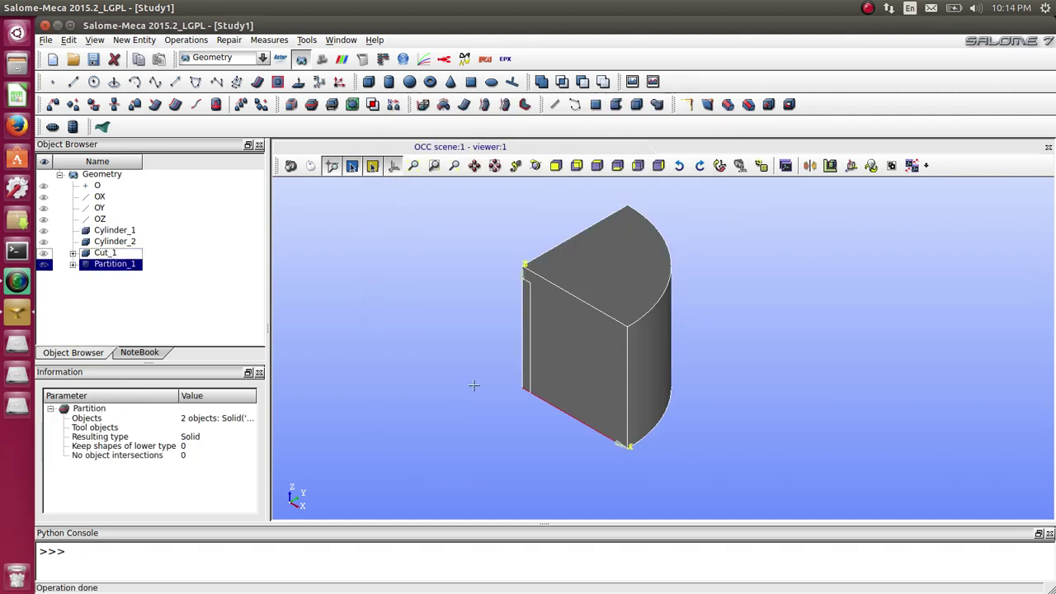
Step: Start a solid-type group on Partition_1 and add the thin inner cylinder solid to it
click(536, 165)
drag(532, 176, 541, 96)
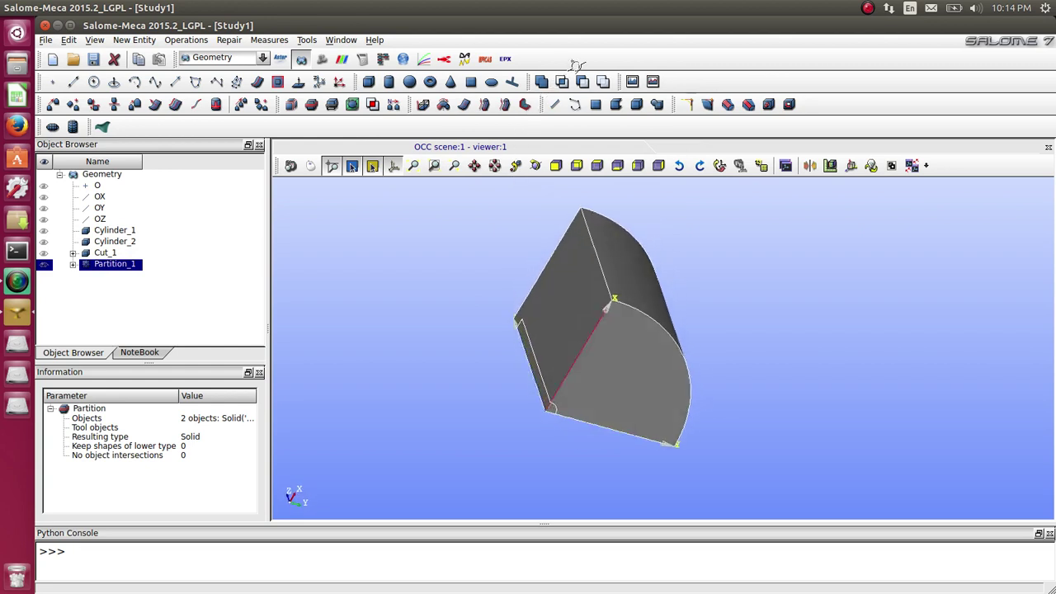
click(536, 165)
drag(522, 287, 611, 323)
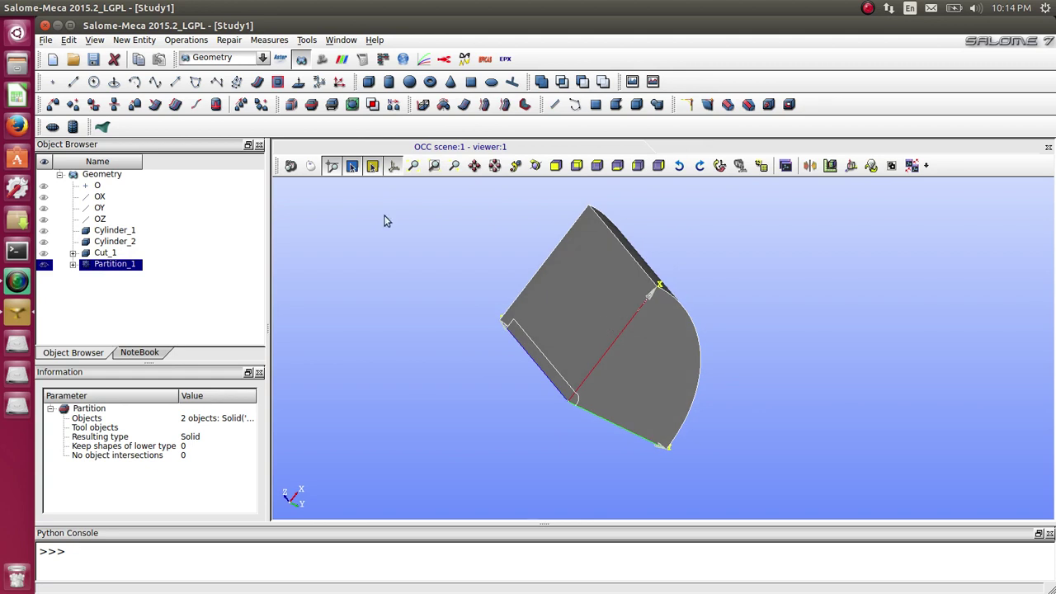
click(133, 40)
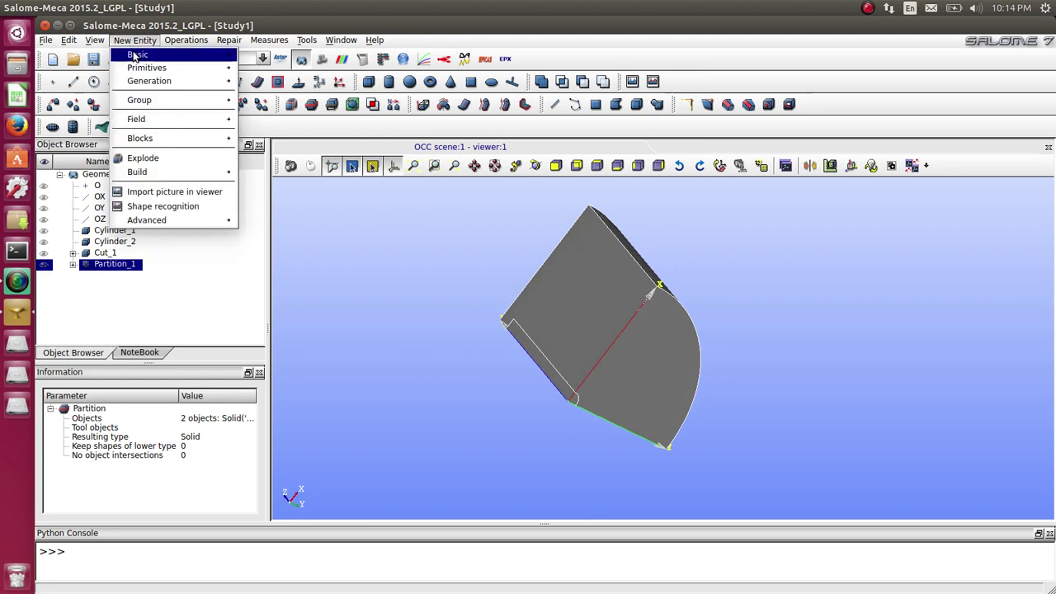
mouse_move(145, 100)
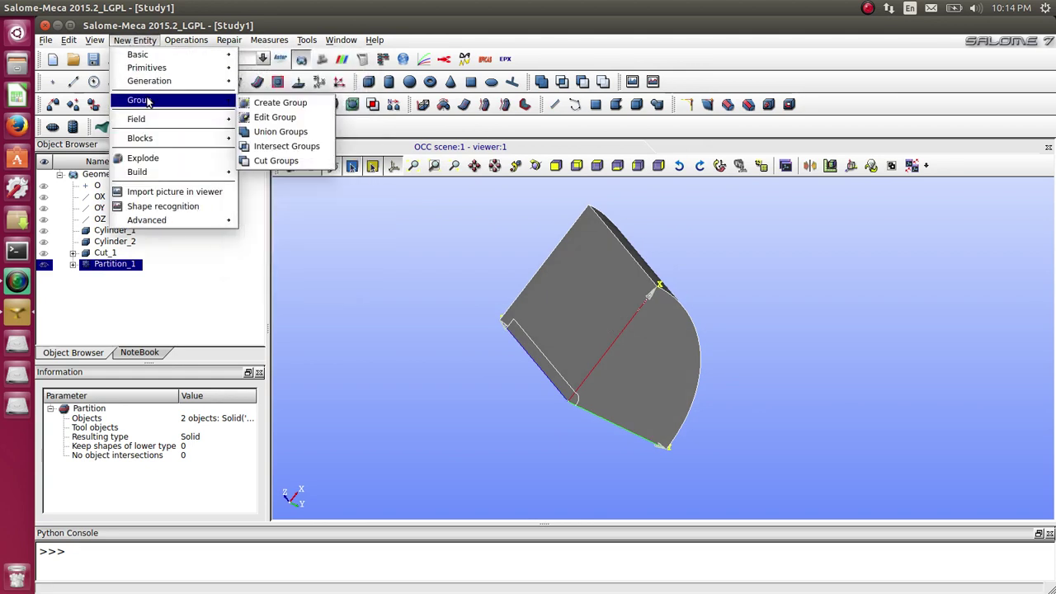
click(271, 104)
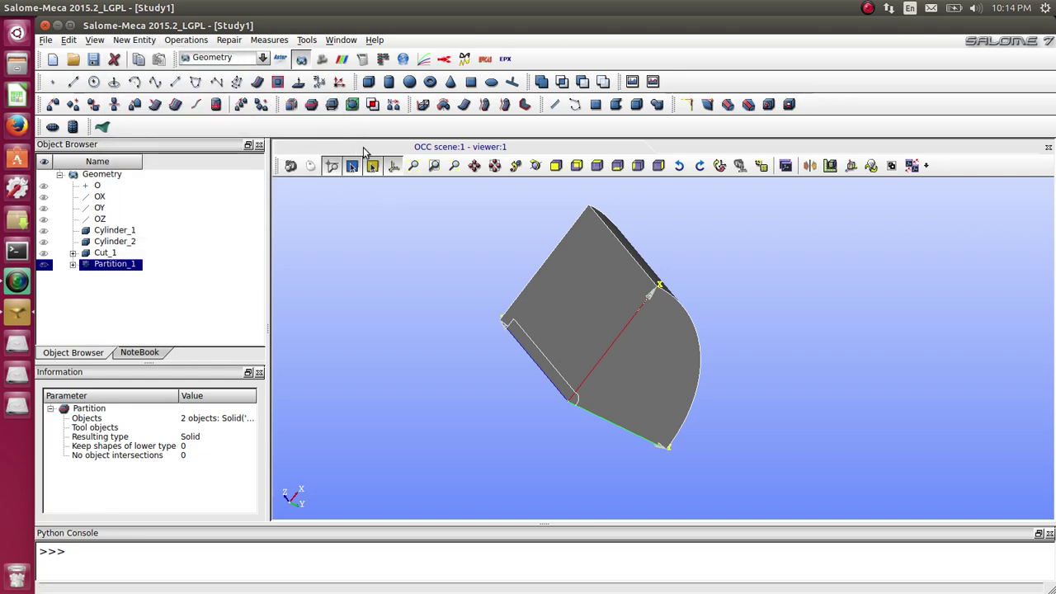
drag(580, 86, 296, 94)
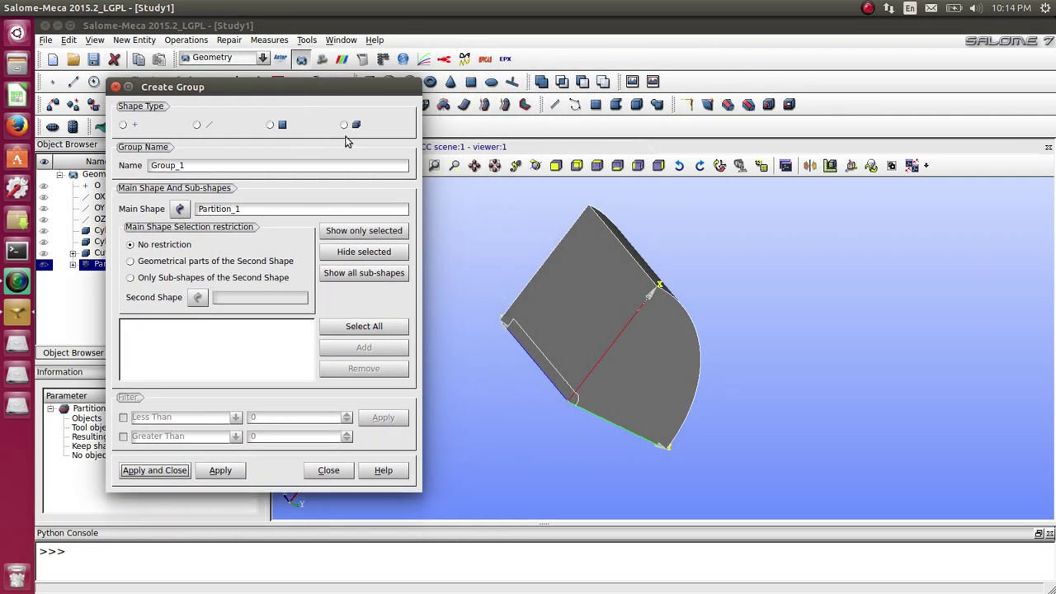
click(344, 125)
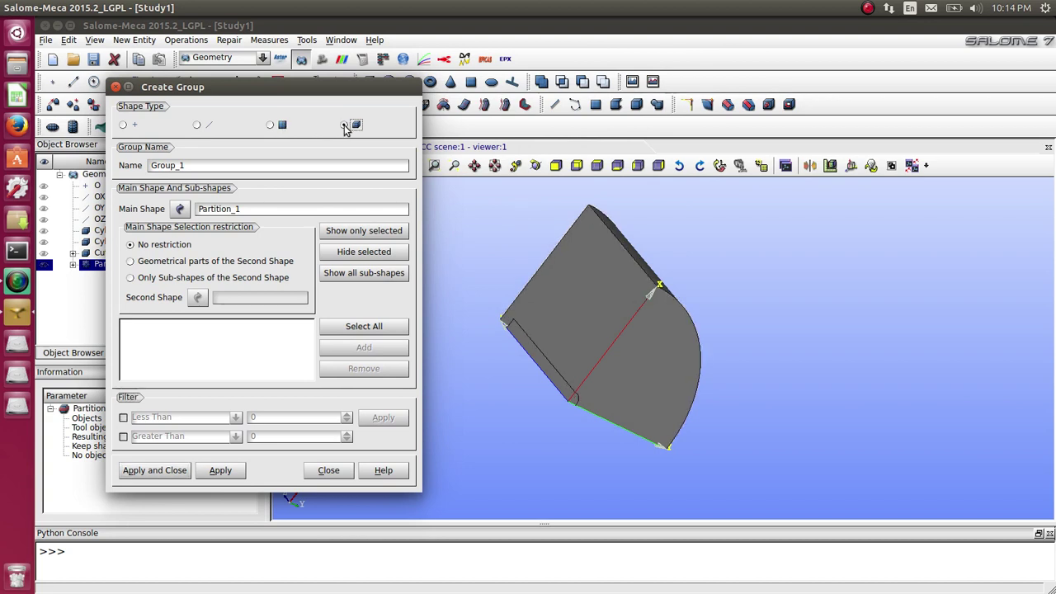
click(541, 366)
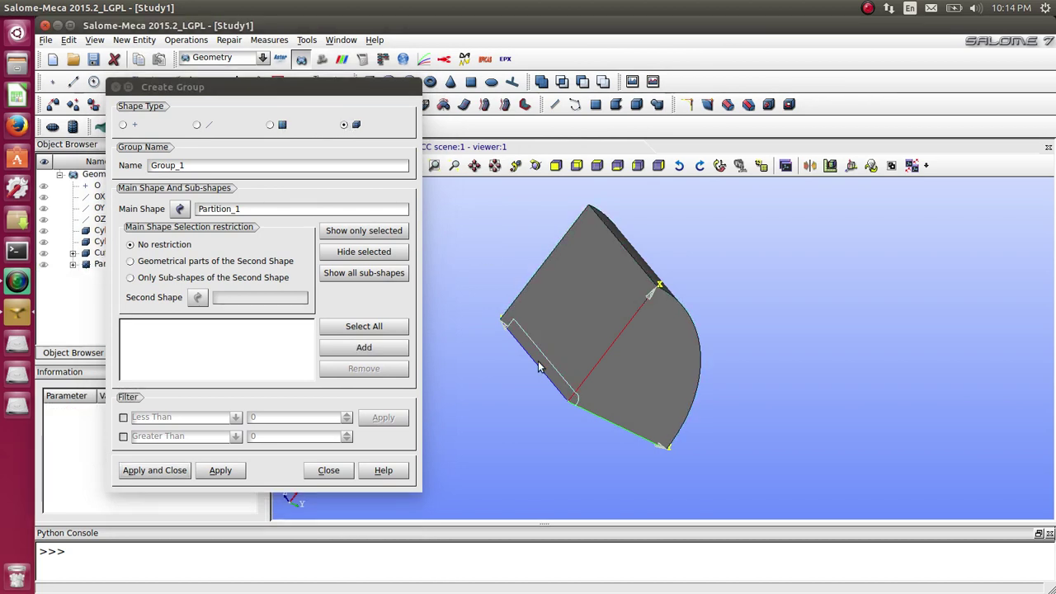
click(364, 348)
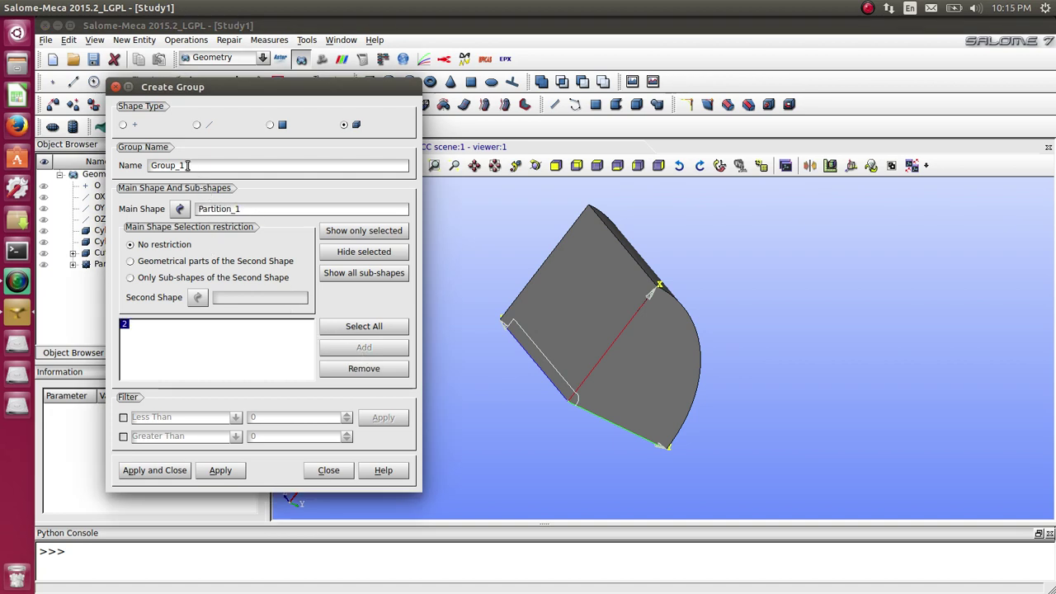
Step: Name the inner cylinder's group steel and create it
drag(188, 165, 149, 162)
text(Ste)
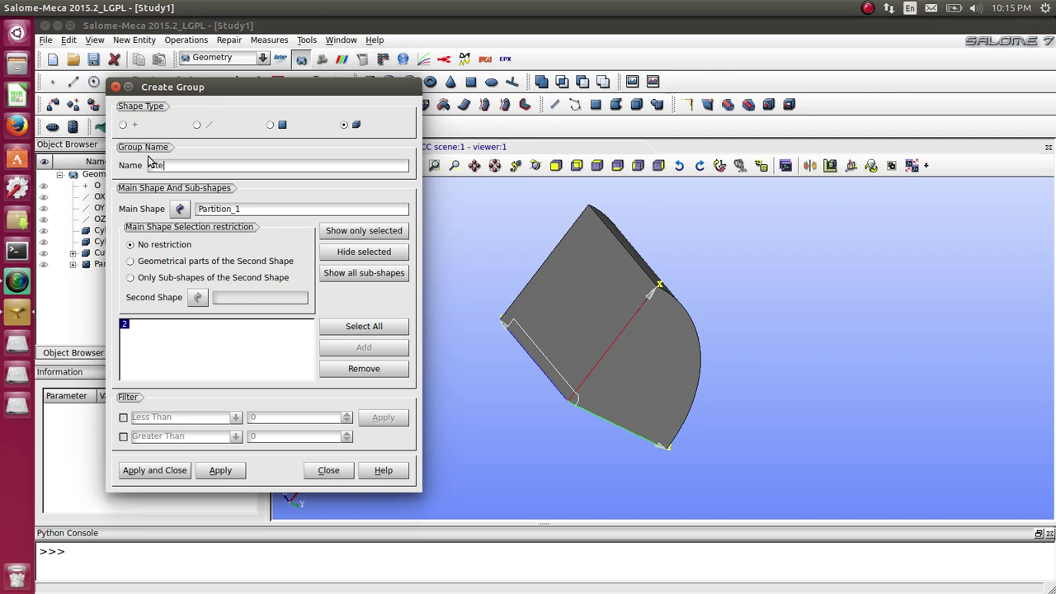
text(el)
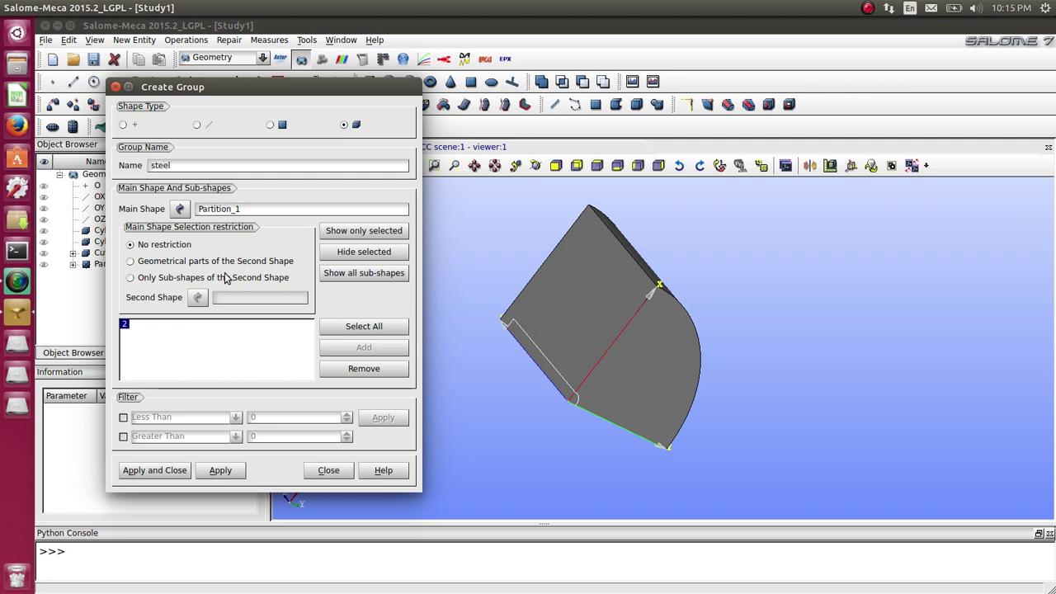
click(222, 470)
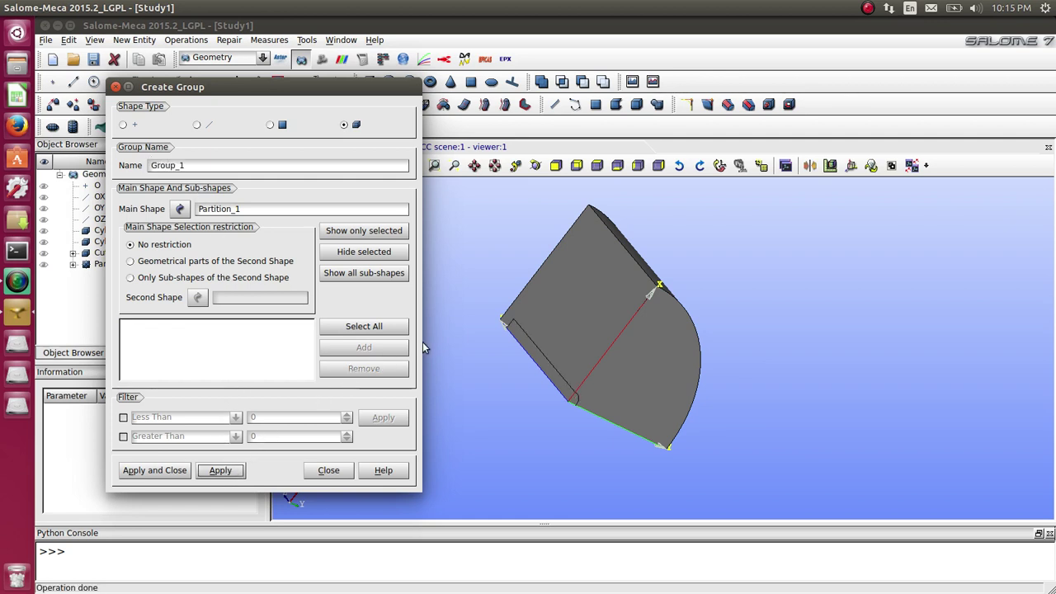
Step: Create a solid group named wall on Partition_1 containing the large outer solid around the thin core
click(571, 355)
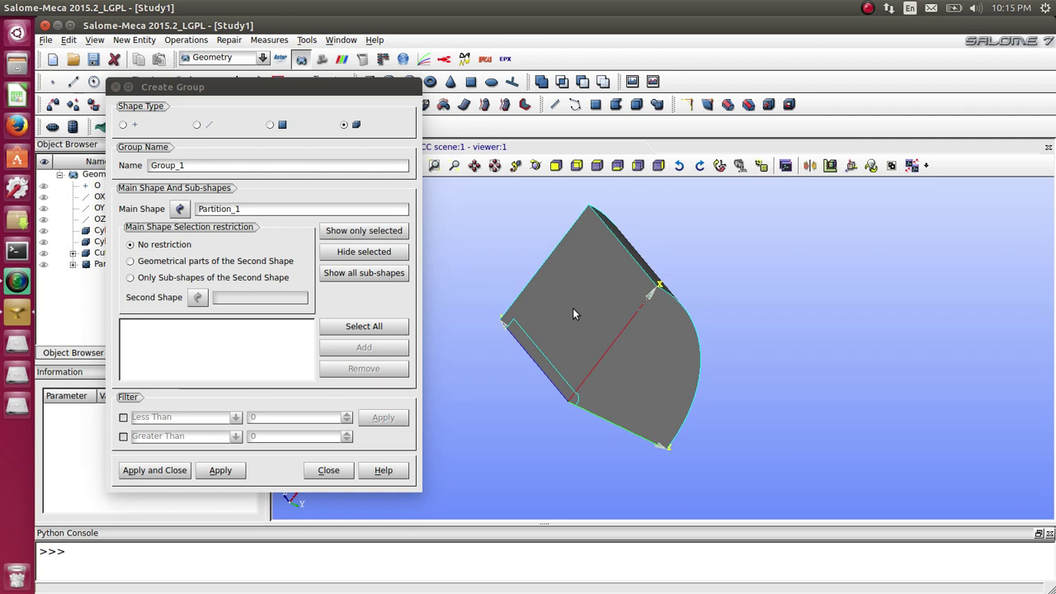
click(620, 285)
click(390, 349)
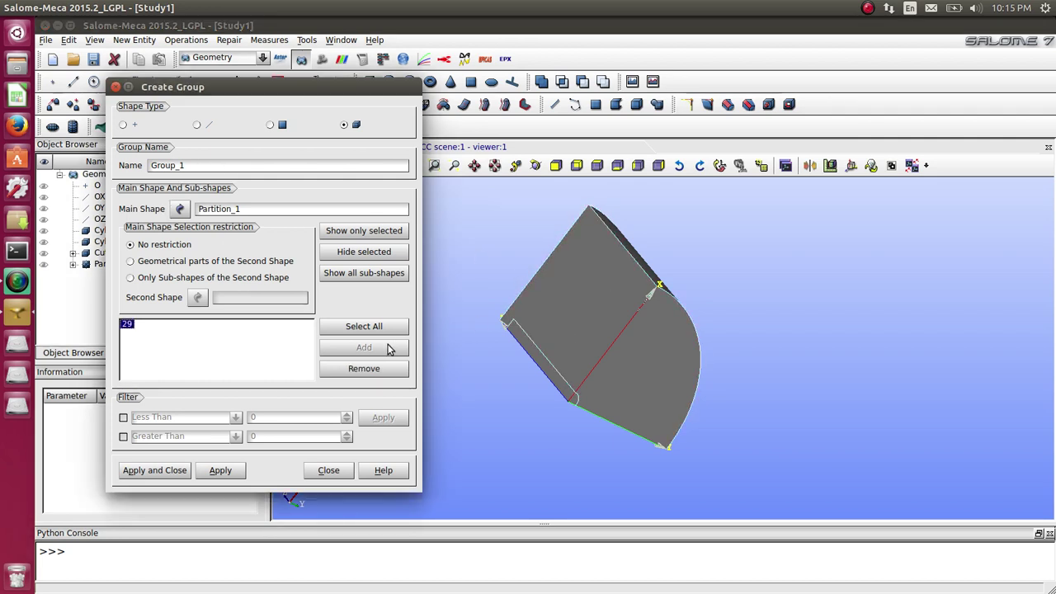
drag(199, 166, 147, 163)
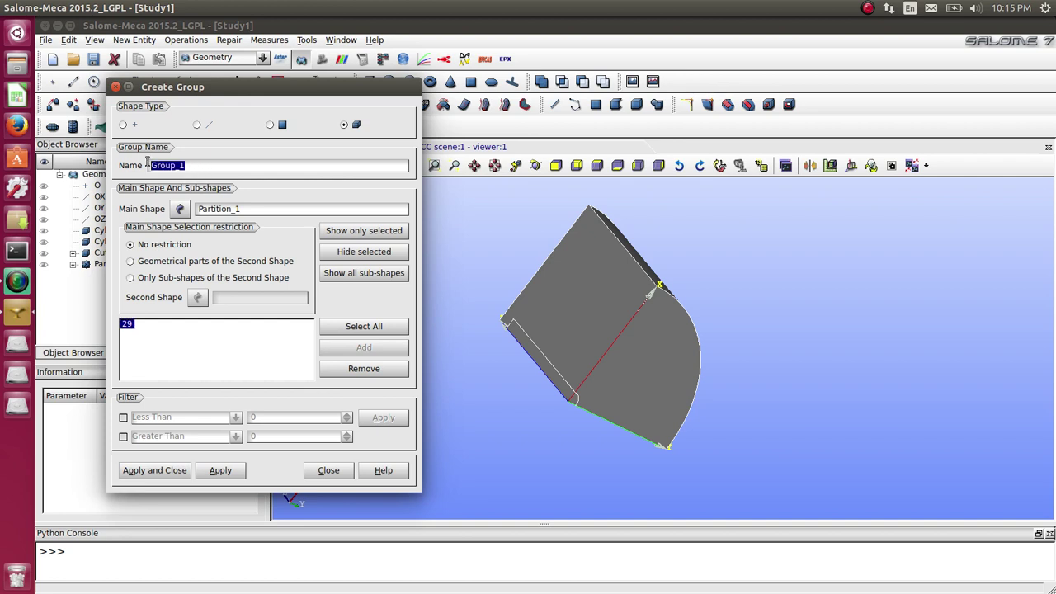
text(wall)
click(228, 475)
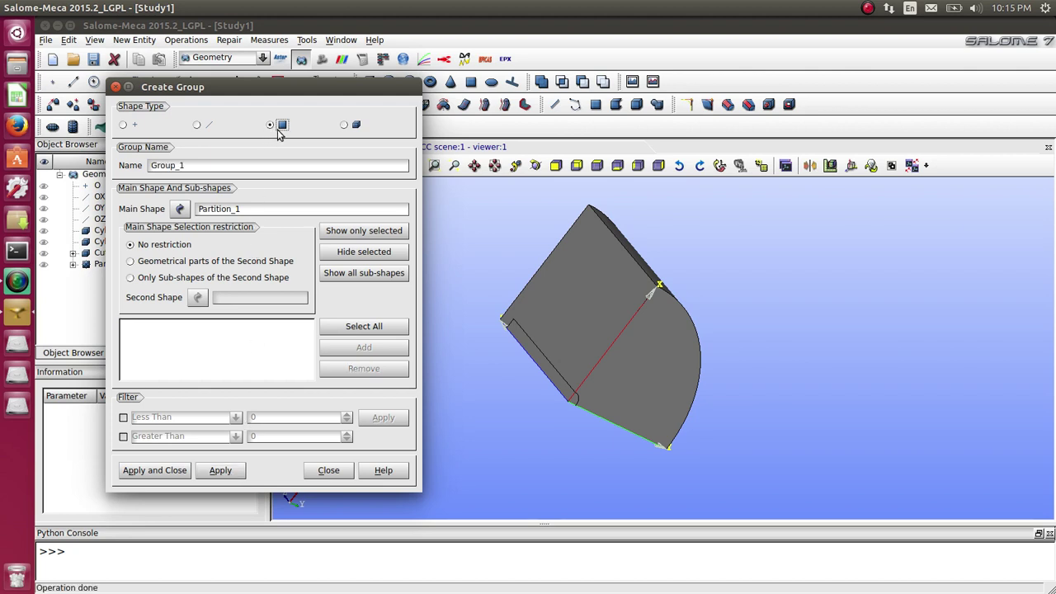
Step: Create a face group named indoor on Partition_1 from the core's and outer body's end faces in the XY plane at the origin
click(574, 404)
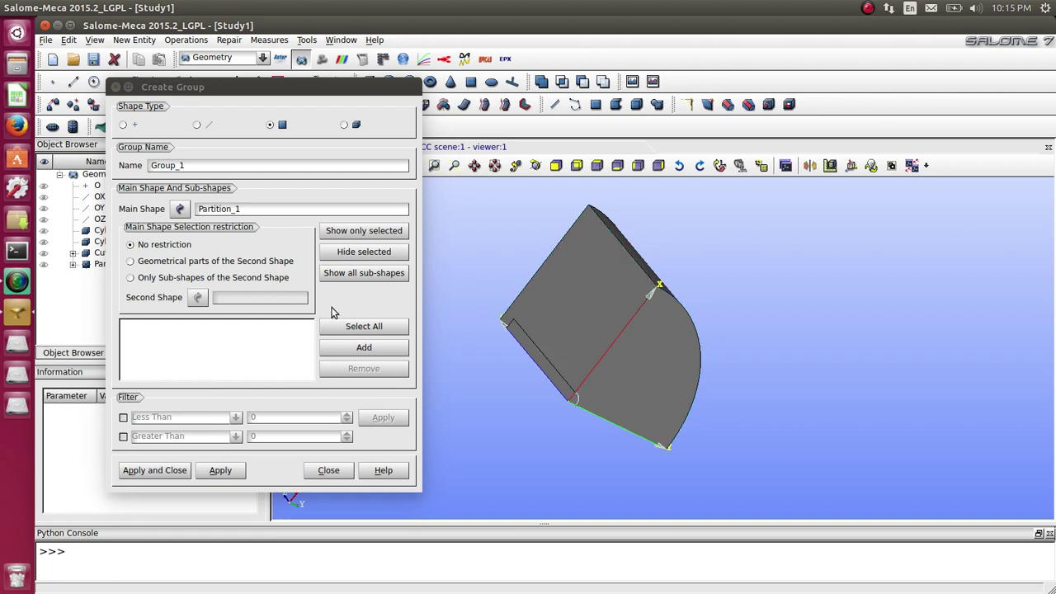
click(365, 349)
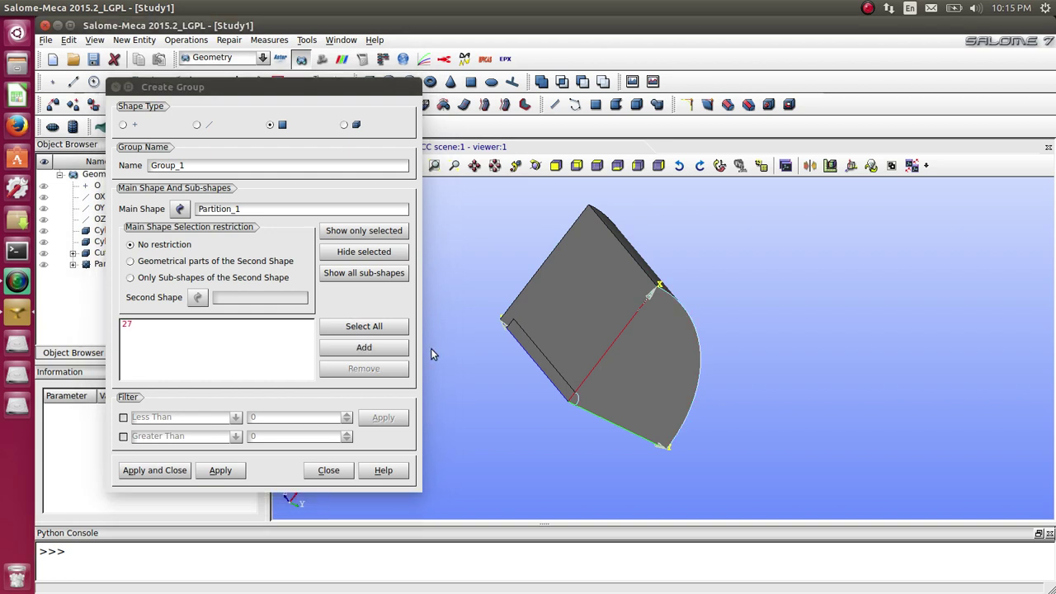
click(364, 347)
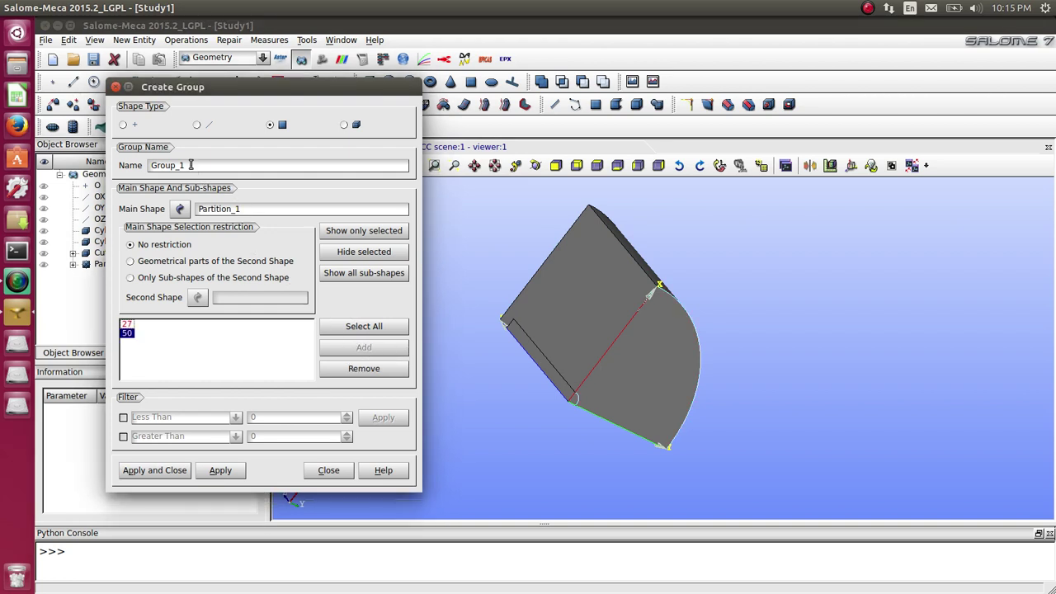
double_click(190, 165)
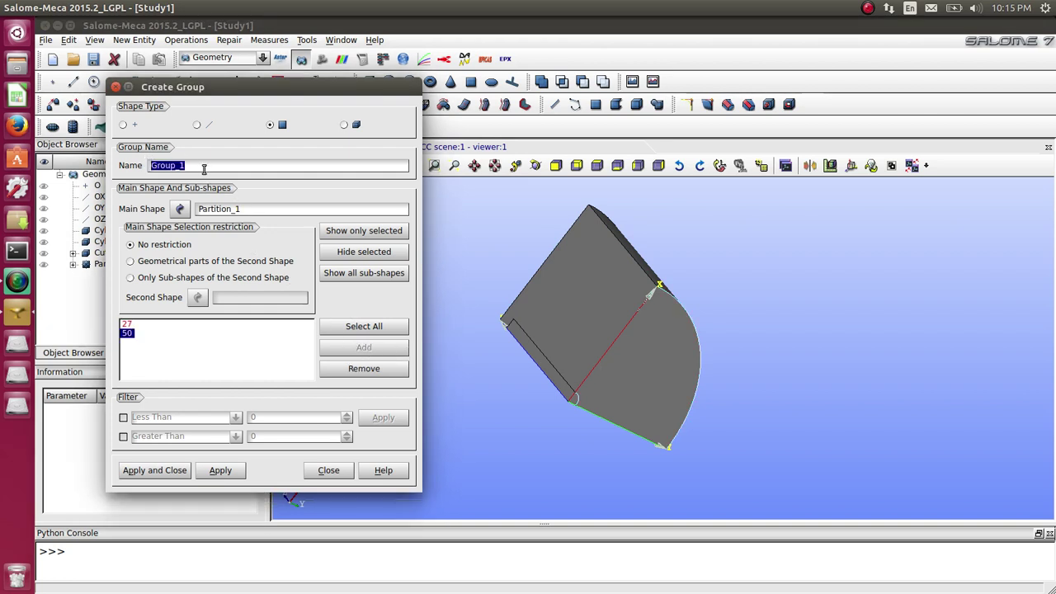
text(indoor)
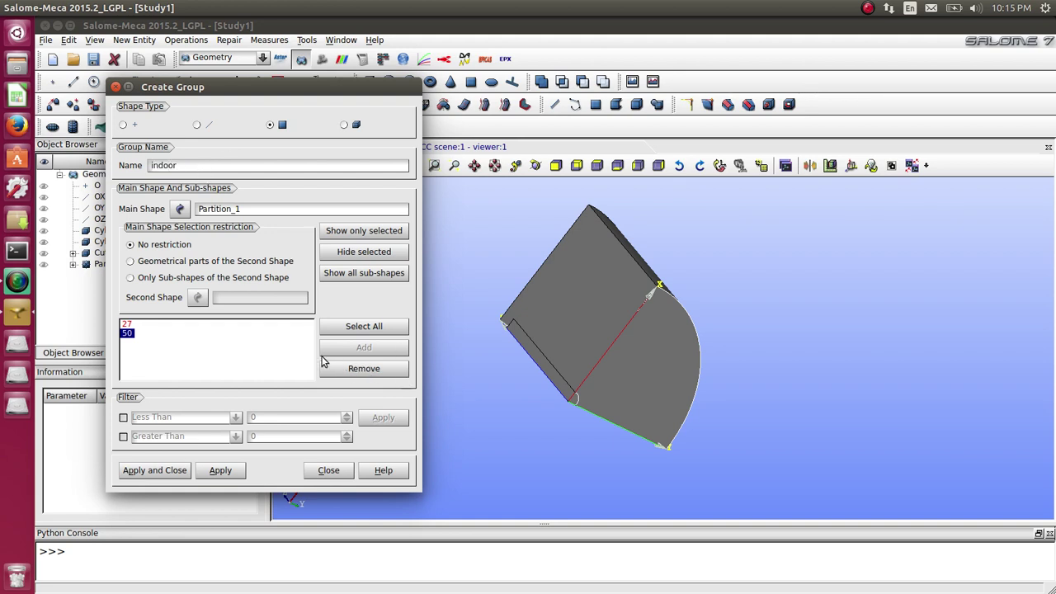
click(220, 470)
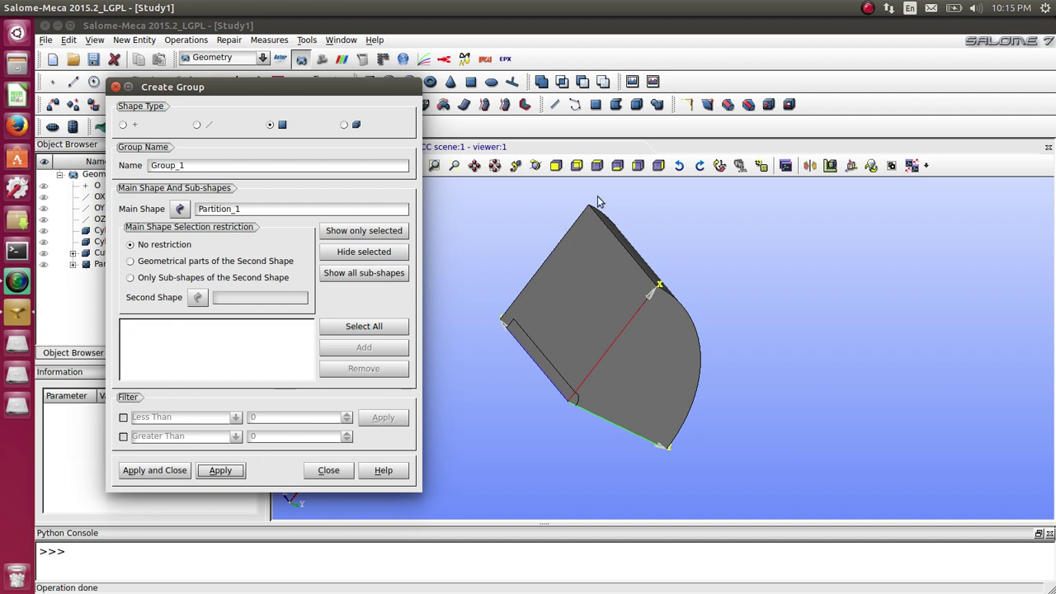
Step: Create a face group named outdoor from Partition_1's quarter-disc end face opposite the origin and finish defining groups
click(537, 168)
drag(542, 251, 533, 311)
click(517, 291)
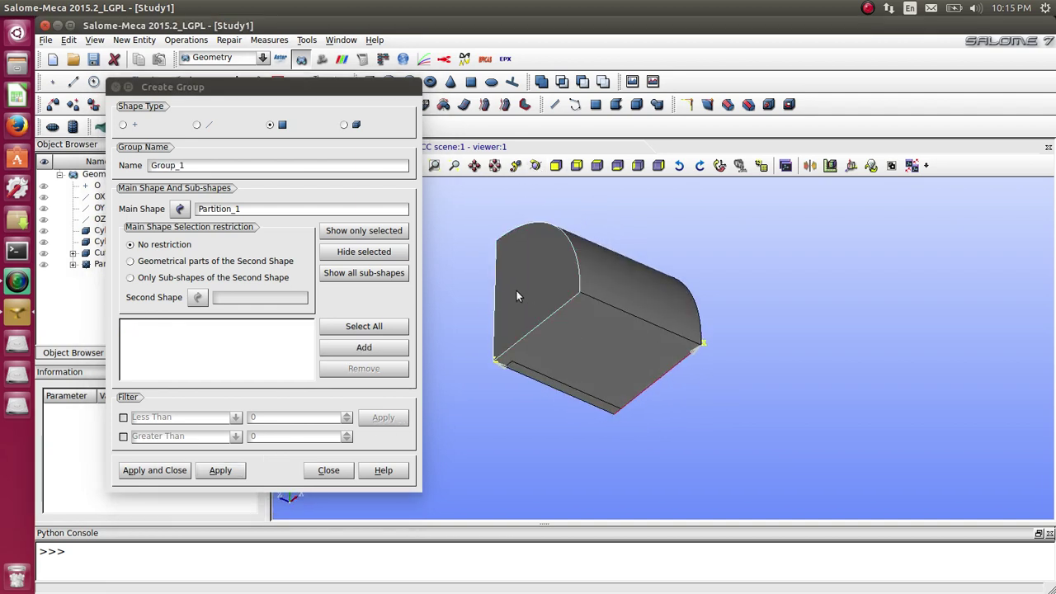
click(367, 349)
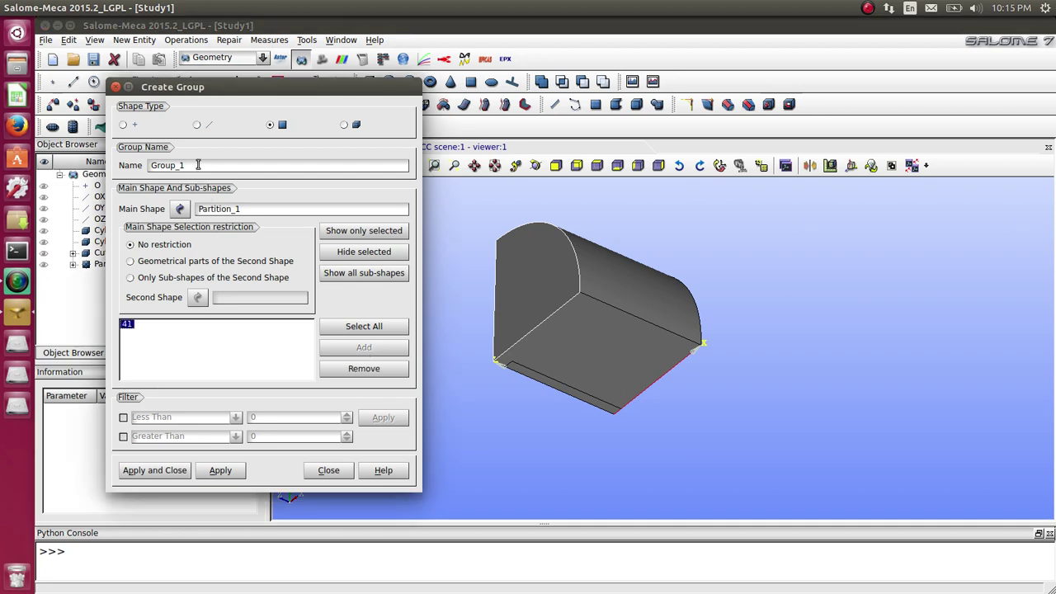
double_click(198, 165)
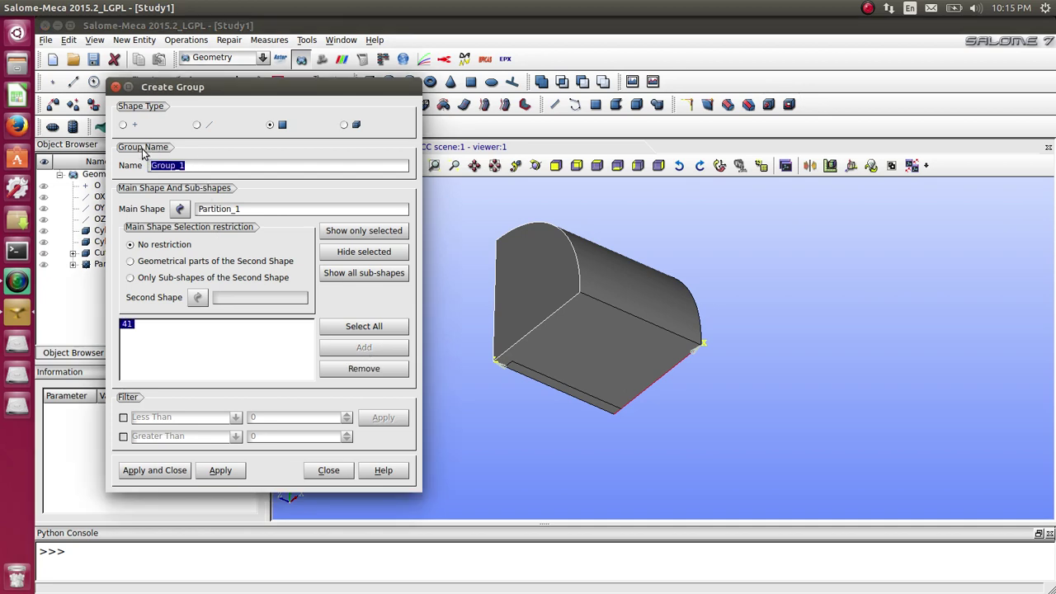
text(outdoor)
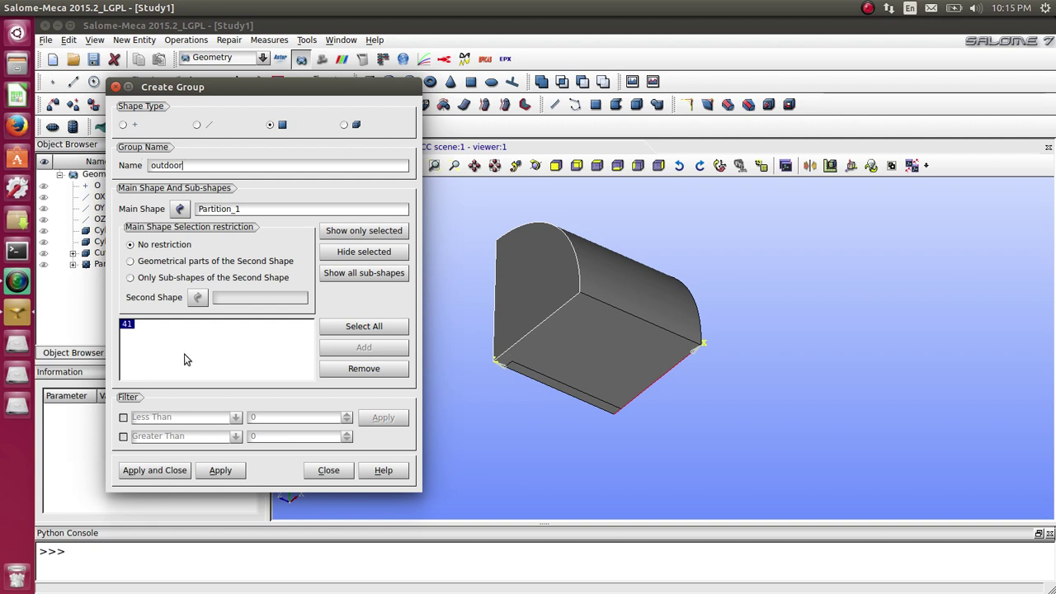
click(169, 470)
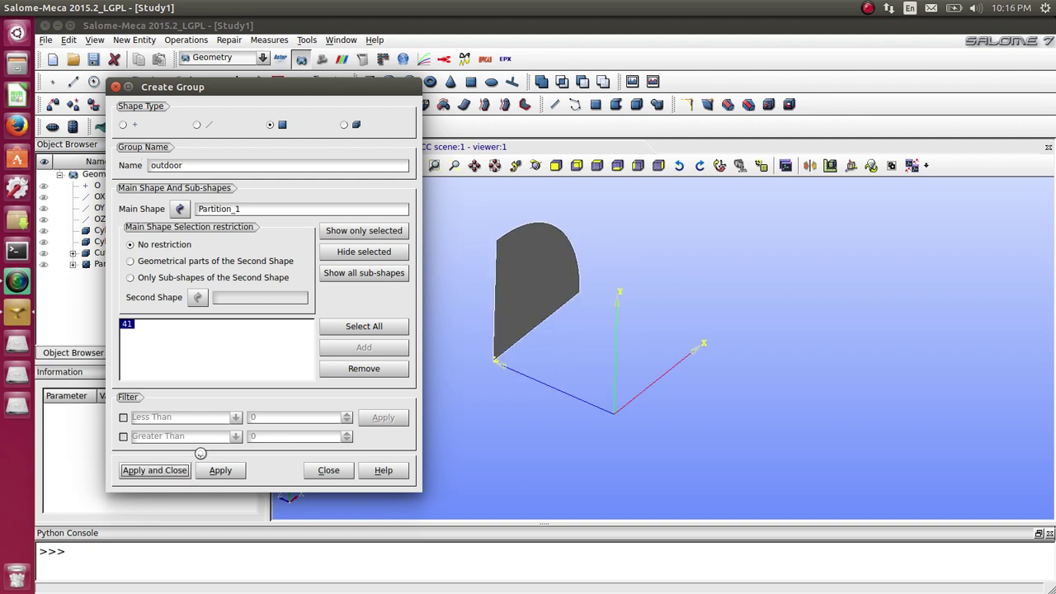
Step: Show Partition_1 in the viewer and examine the whole solid from another angle
click(43, 264)
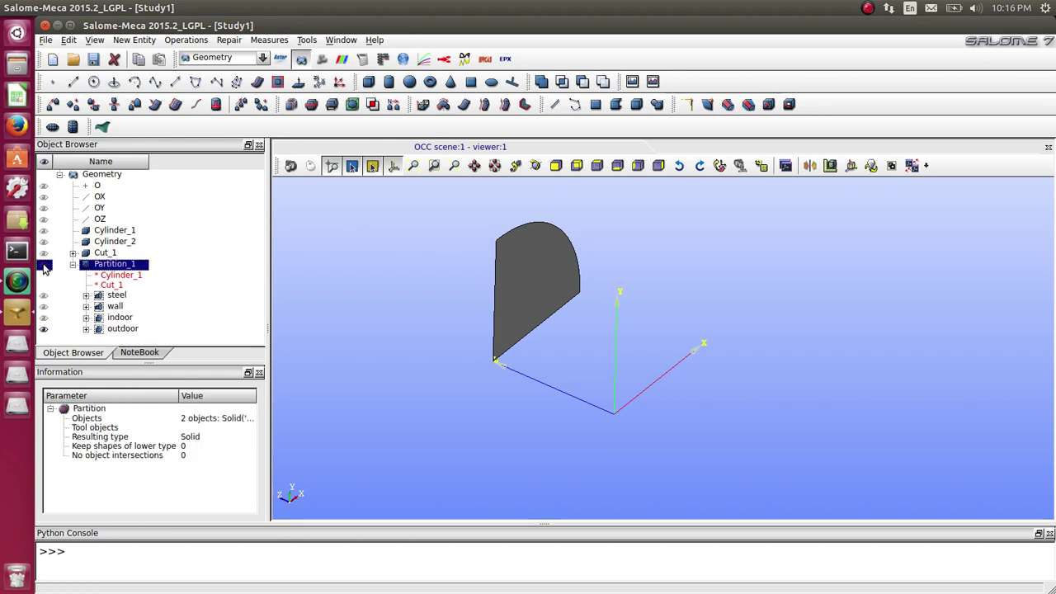
click(534, 165)
drag(540, 198, 720, 326)
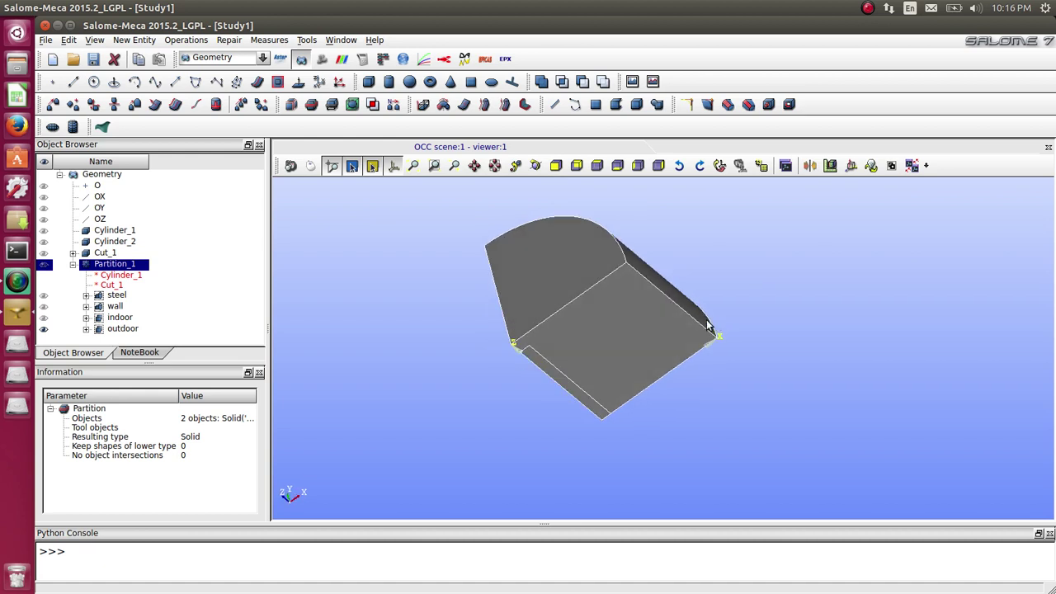
click(197, 41)
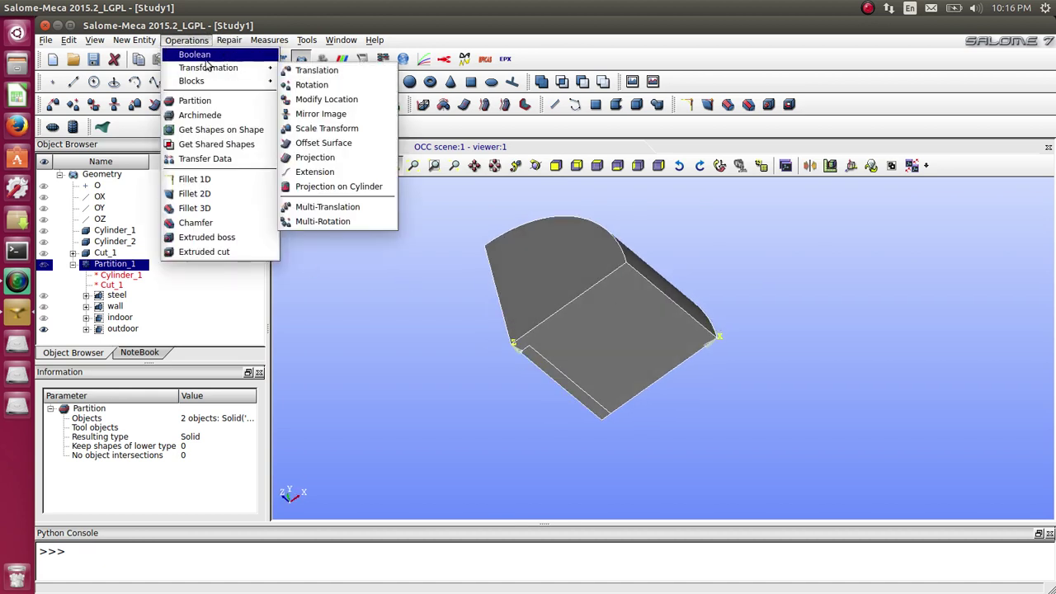
click(366, 202)
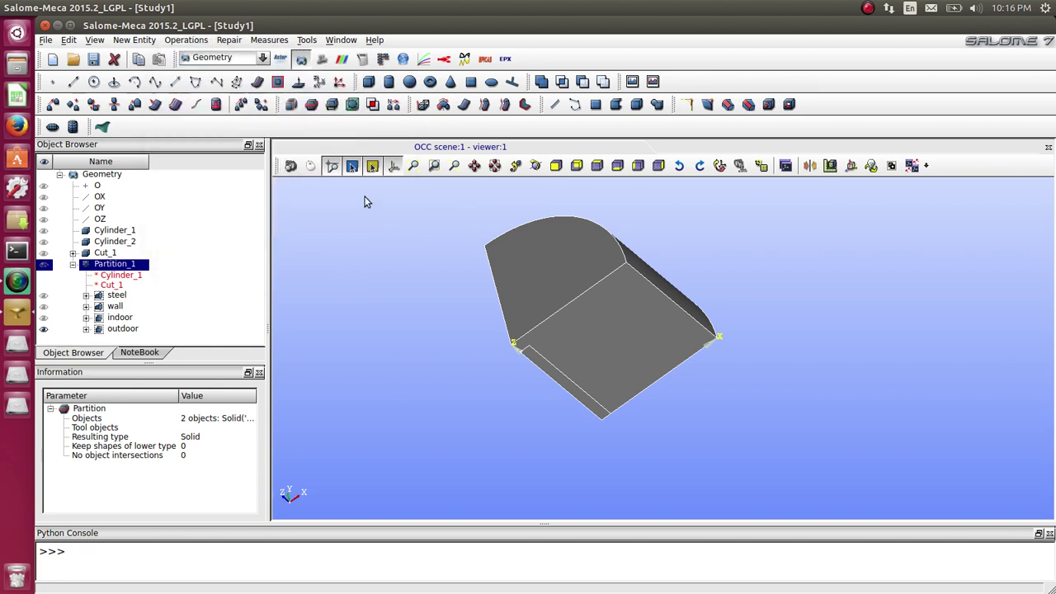
Step: Switch to the Mesh module and start creating a mesh on Partition_1
click(262, 58)
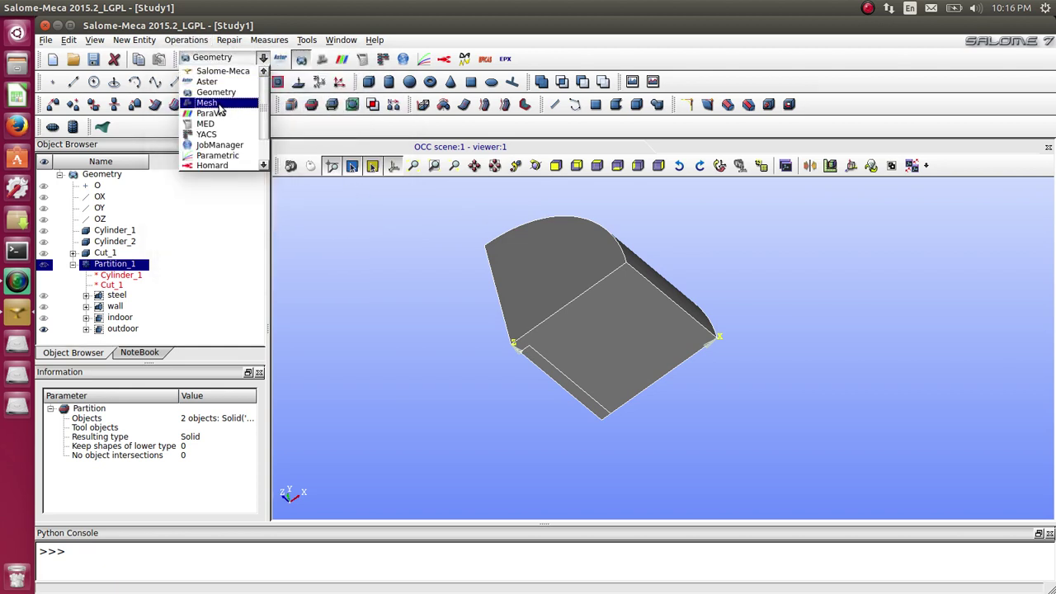
click(216, 103)
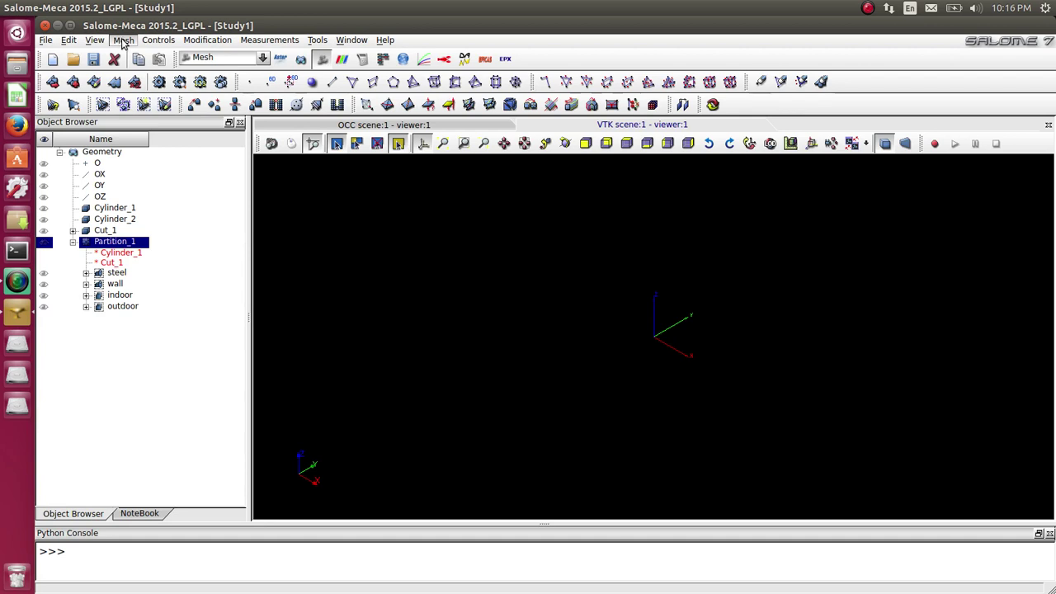
click(122, 42)
click(140, 52)
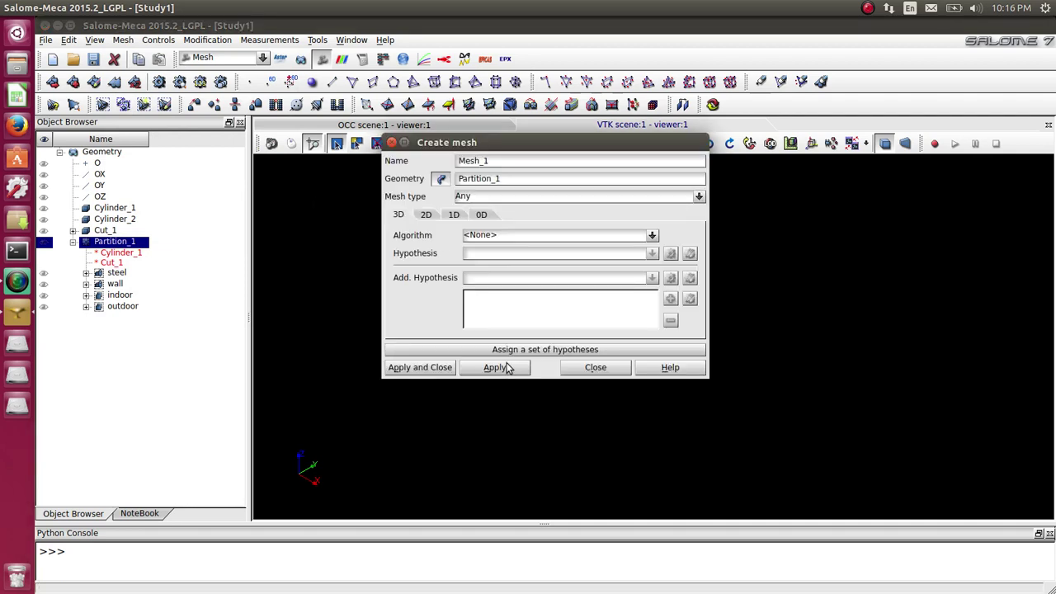
Step: Choose Netgen 1D-2D-3D as the 3D algorithm and start a NETGEN 3D Parameters hypothesis
click(652, 236)
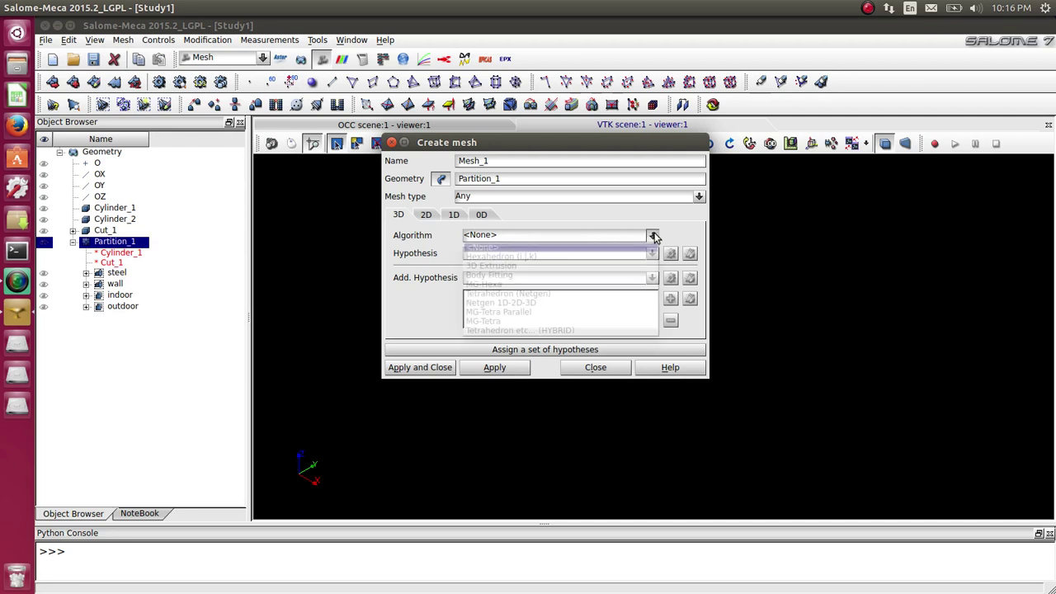
click(598, 304)
click(670, 253)
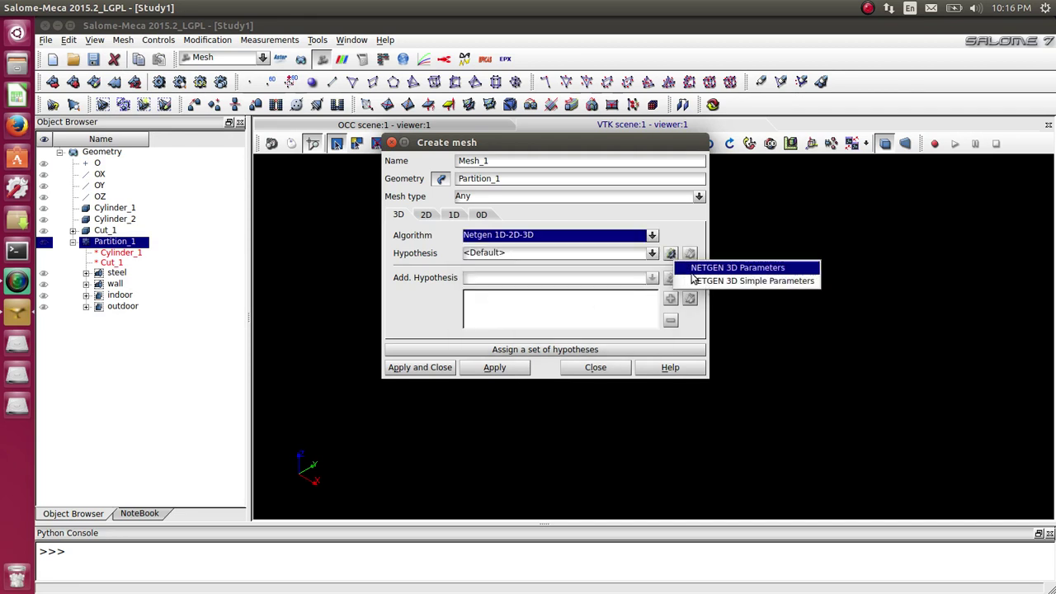
click(690, 273)
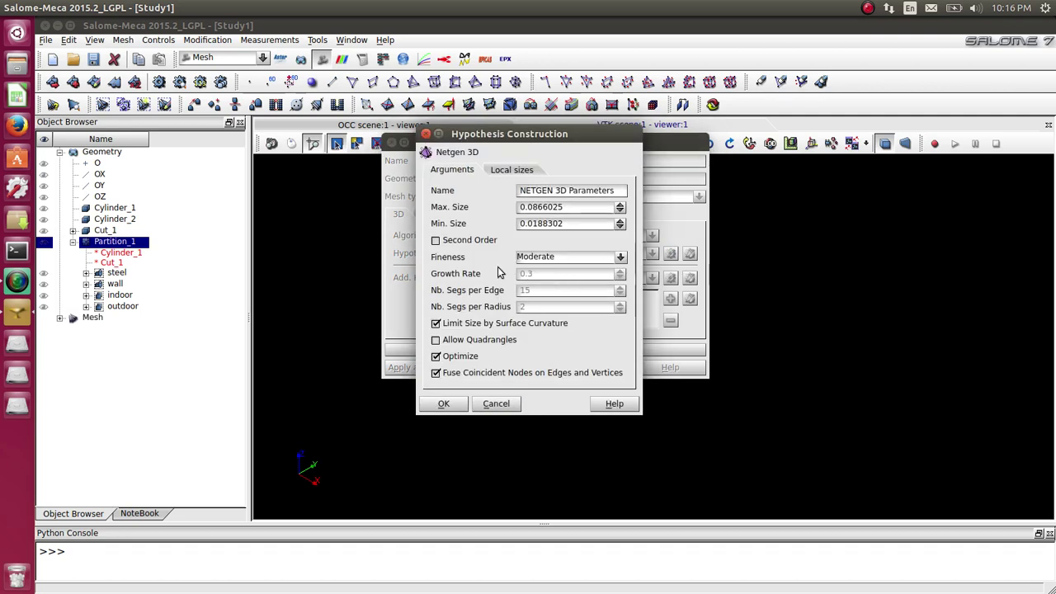
Step: Enable Second Order elements in the Netgen hypothesis and set the fineness to Very Coarse
click(459, 245)
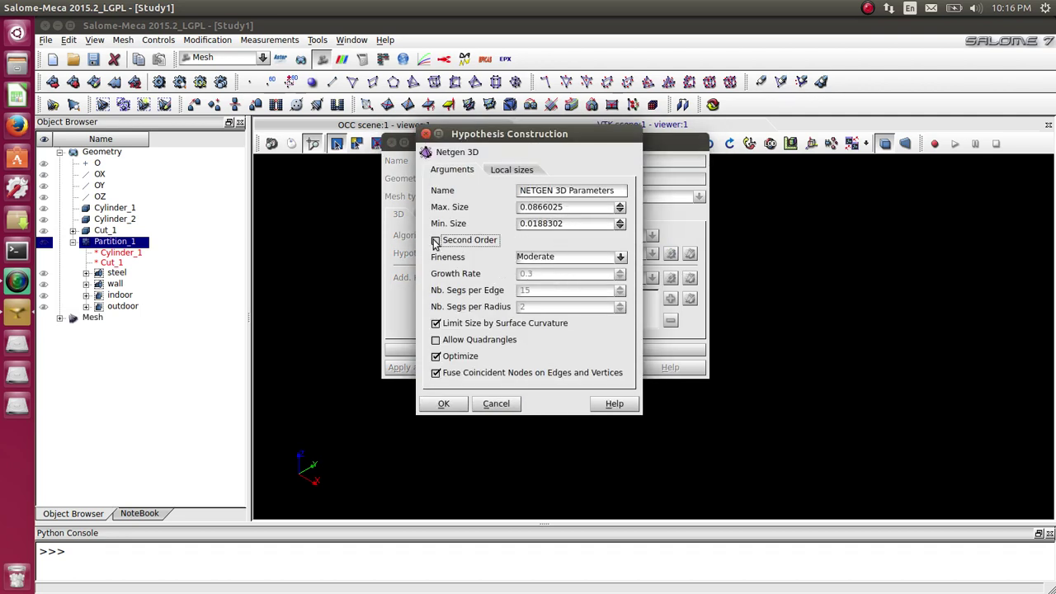
click(560, 259)
click(551, 275)
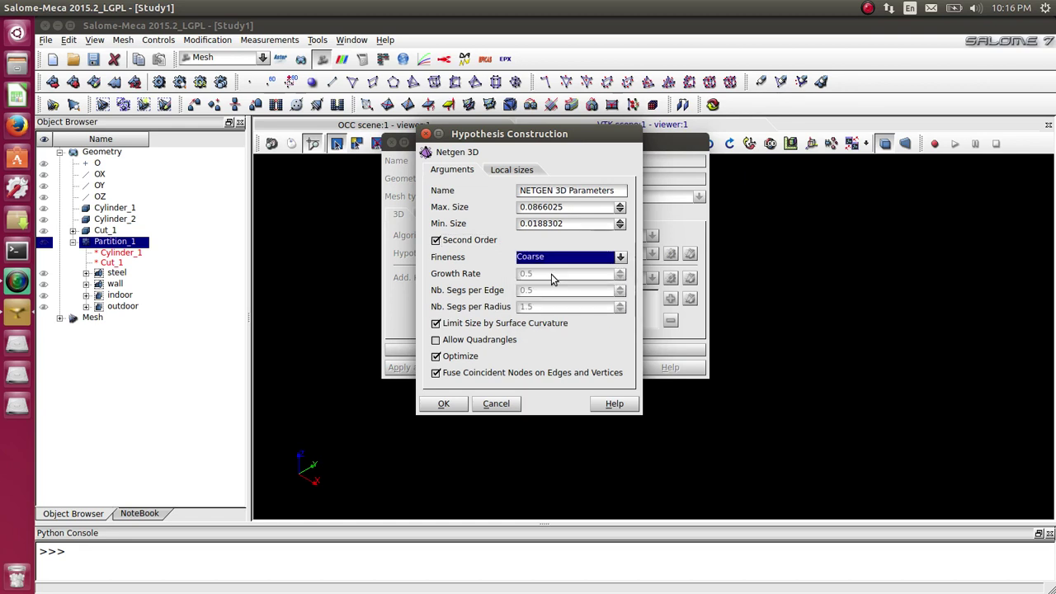
click(558, 258)
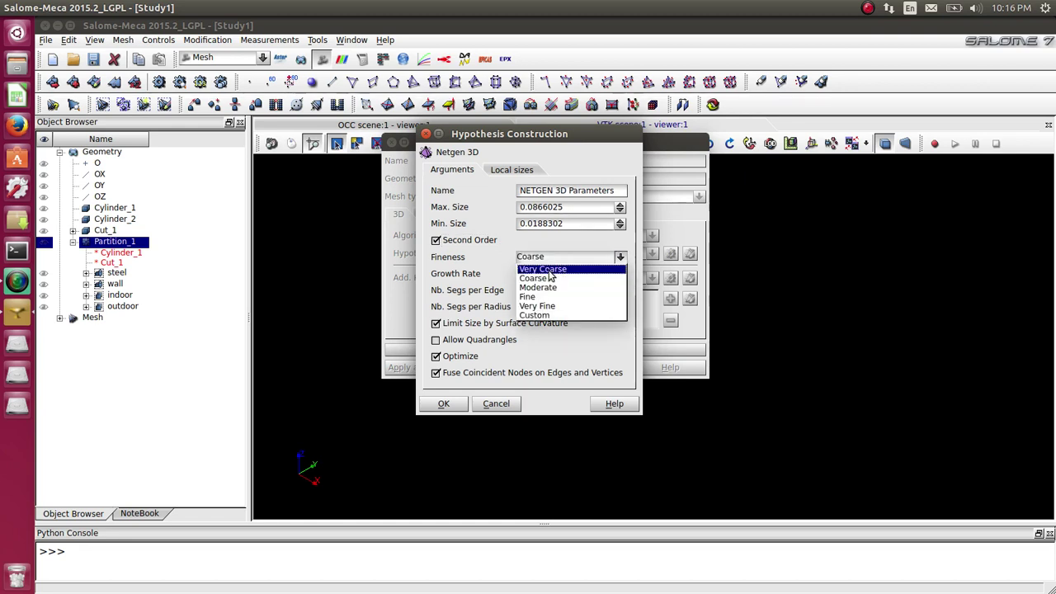
click(549, 271)
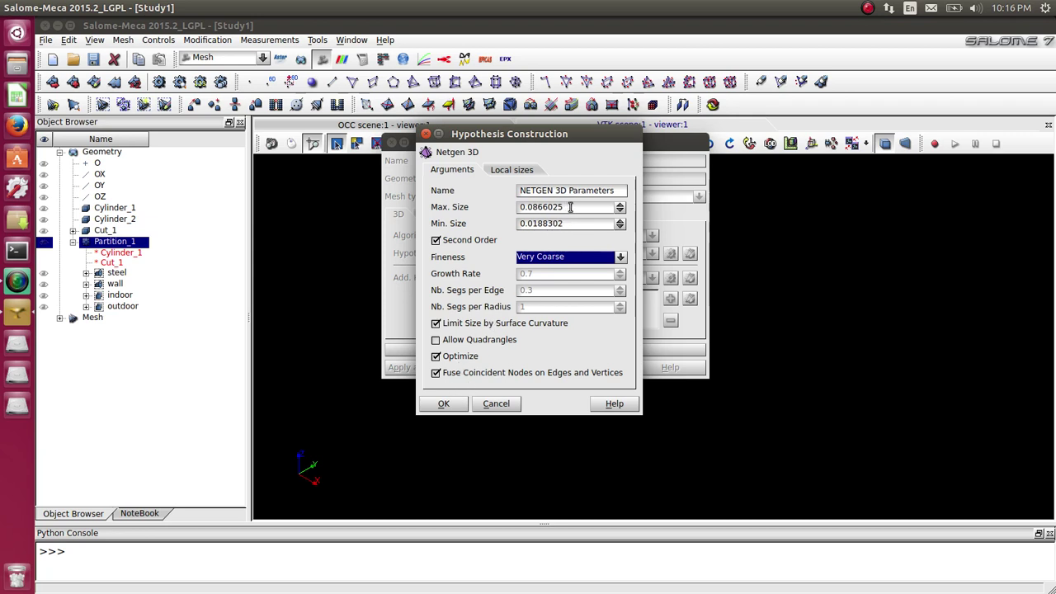
Step: Set the hypothesis's maximum element size to 0.025, accept it, and create the mesh definition for Partition_1
drag(569, 207, 539, 207)
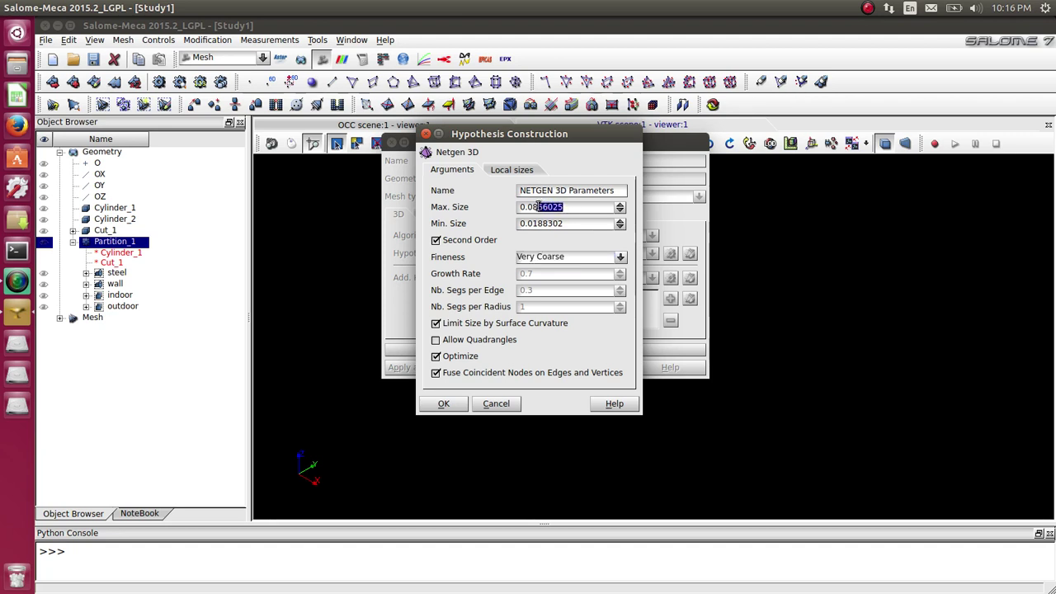
drag(538, 206, 534, 206)
text(25)
click(444, 404)
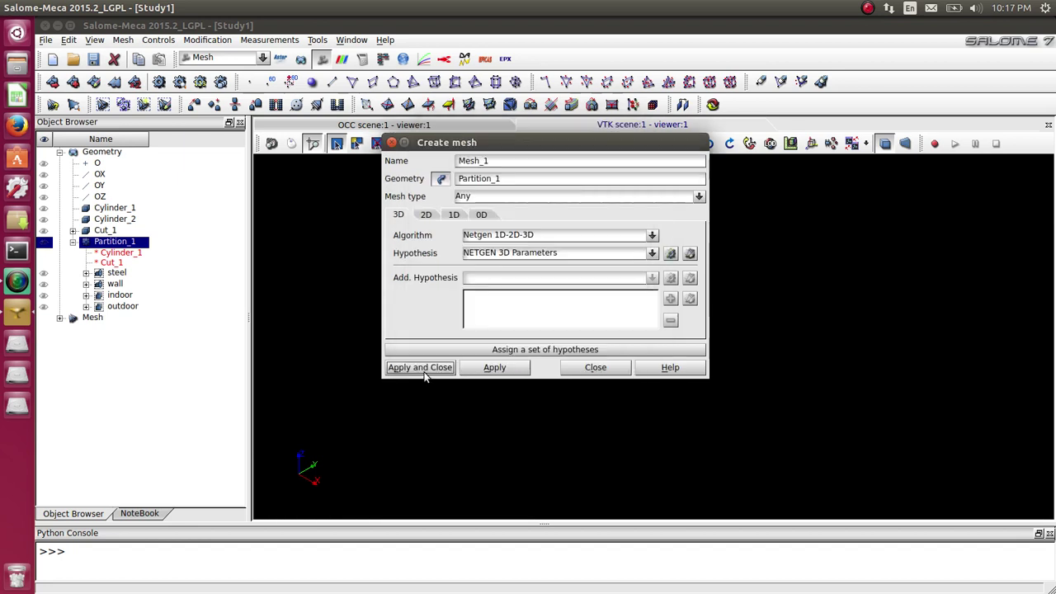
click(418, 368)
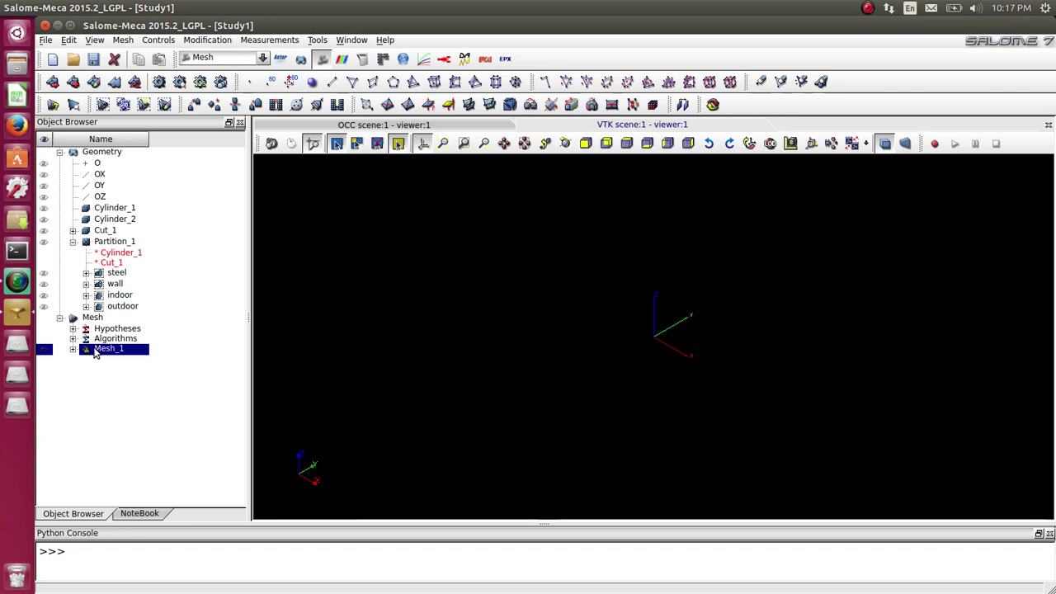
Step: Compute Mesh_1, close the computation report, and prepare to rotate the view of the mesh
right_click(100, 349)
click(128, 79)
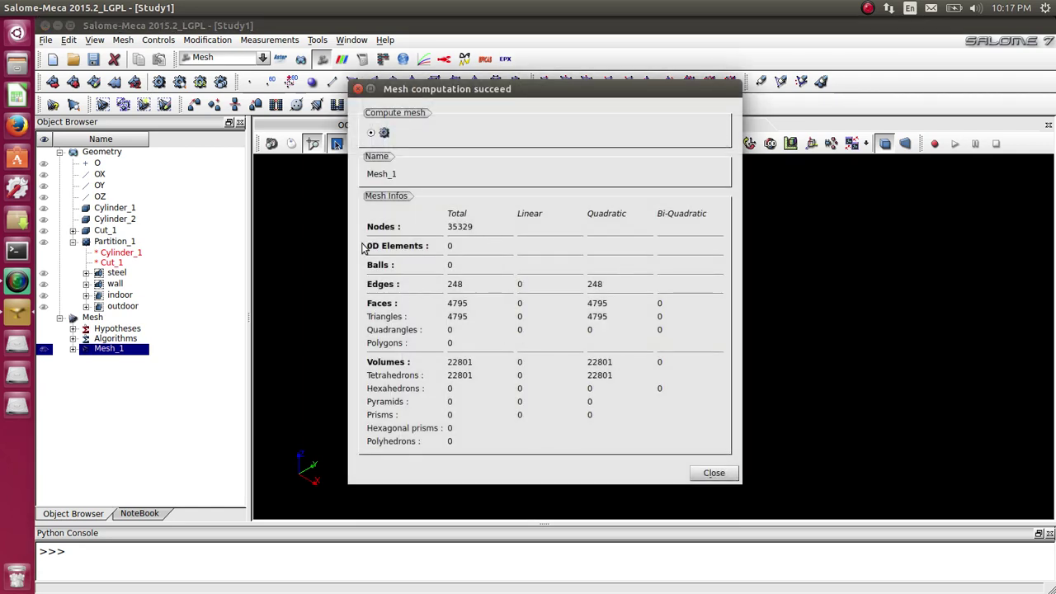
click(357, 89)
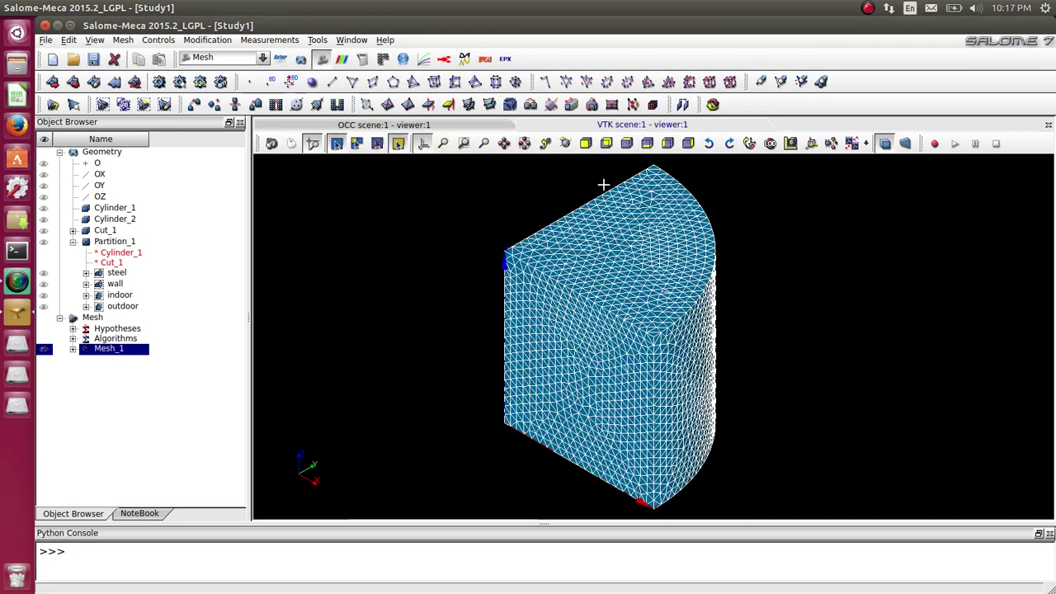
click(565, 143)
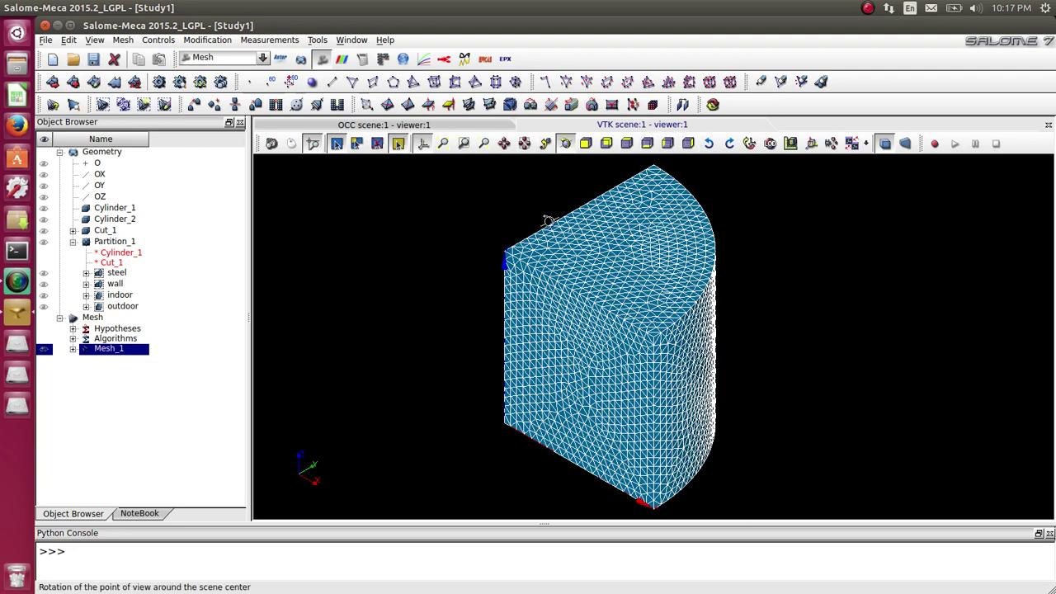
drag(550, 221, 604, 443)
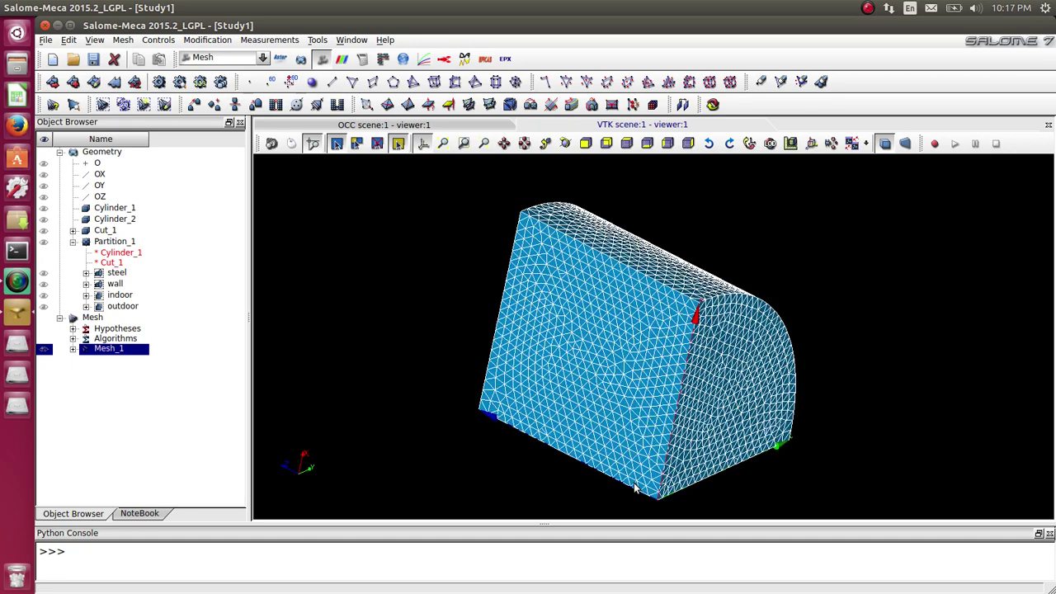
scroll(661, 499, up, 1)
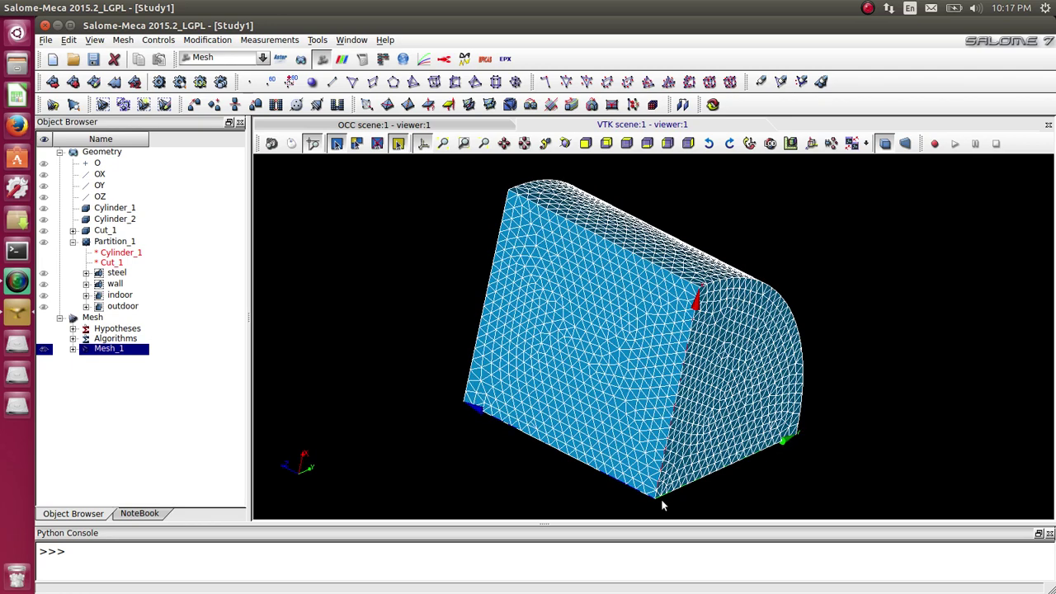
right_click(113, 352)
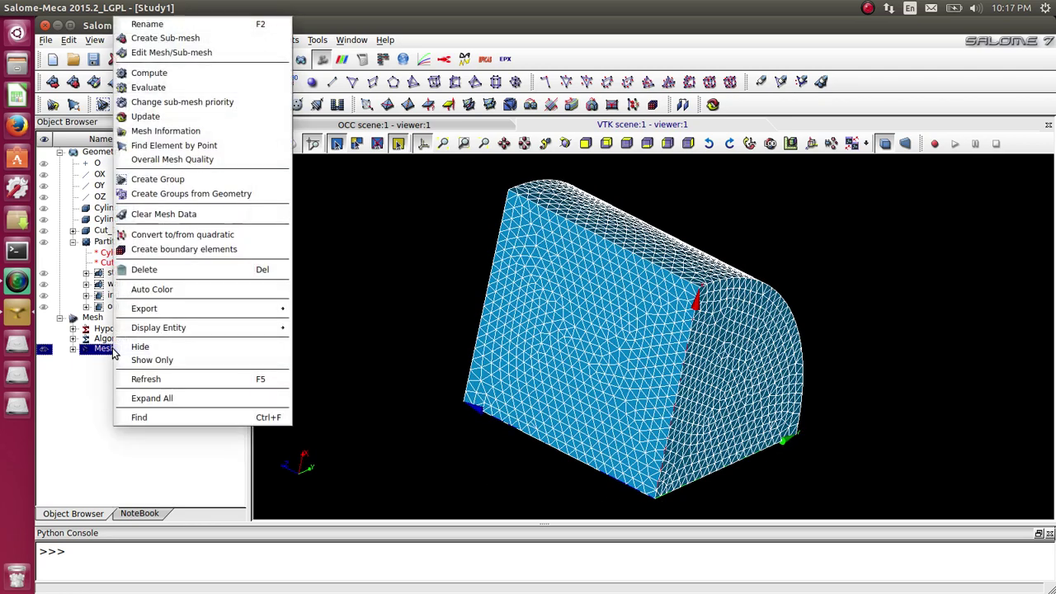
mouse_move(178, 309)
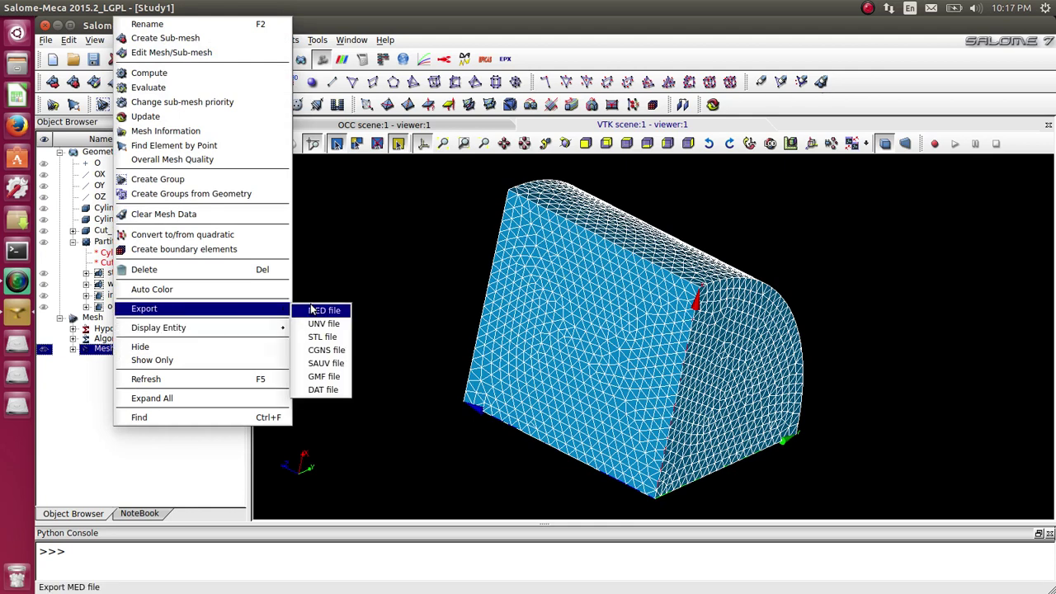
click(369, 262)
Step: Start creating groups from geometry on Mesh_1, choosing Partition_1, steel and wall as the element geometry
click(72, 350)
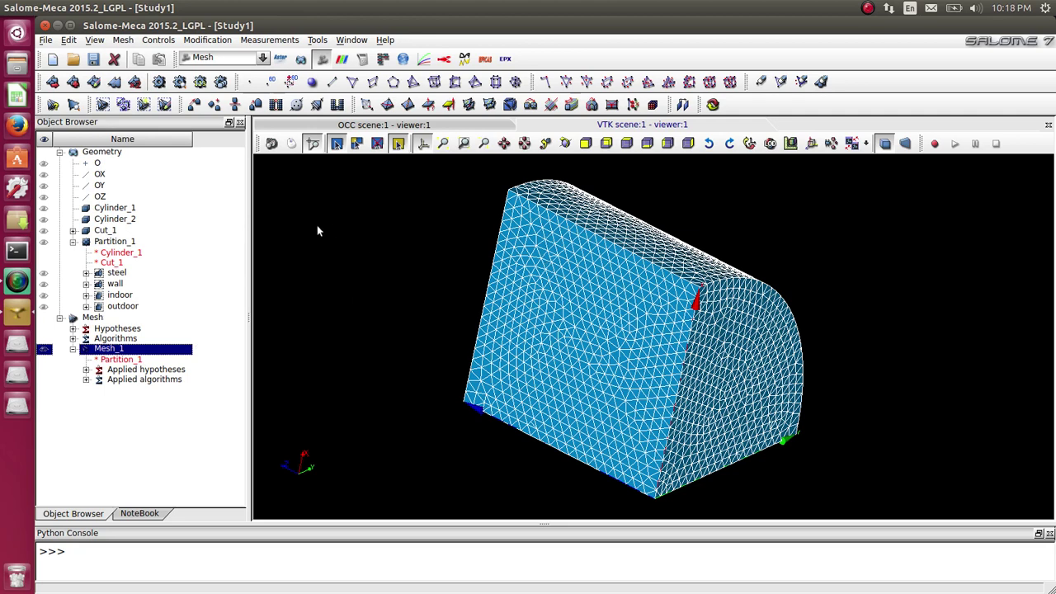
click(123, 39)
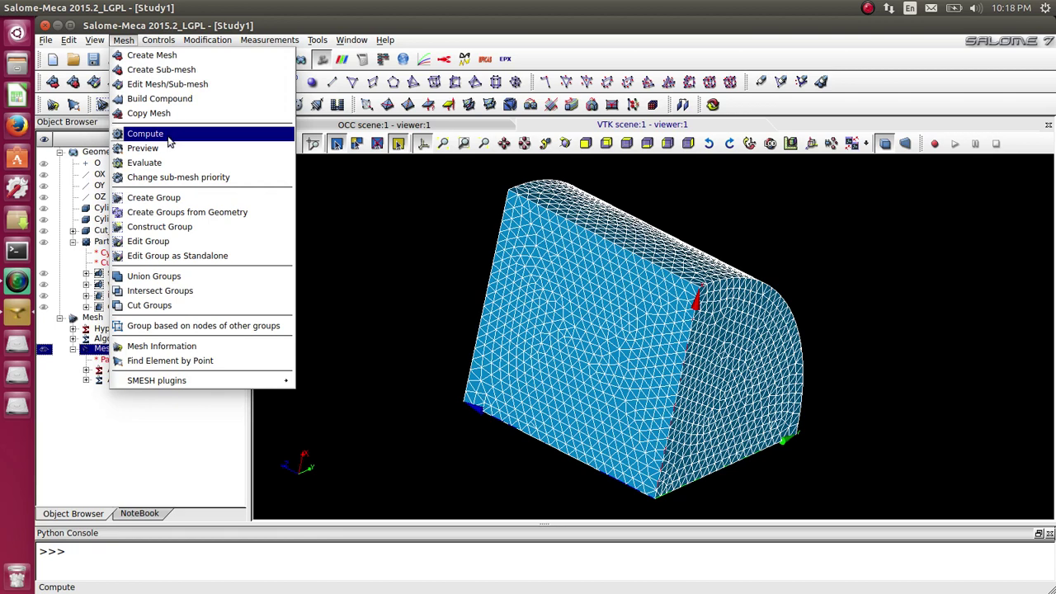
click(180, 213)
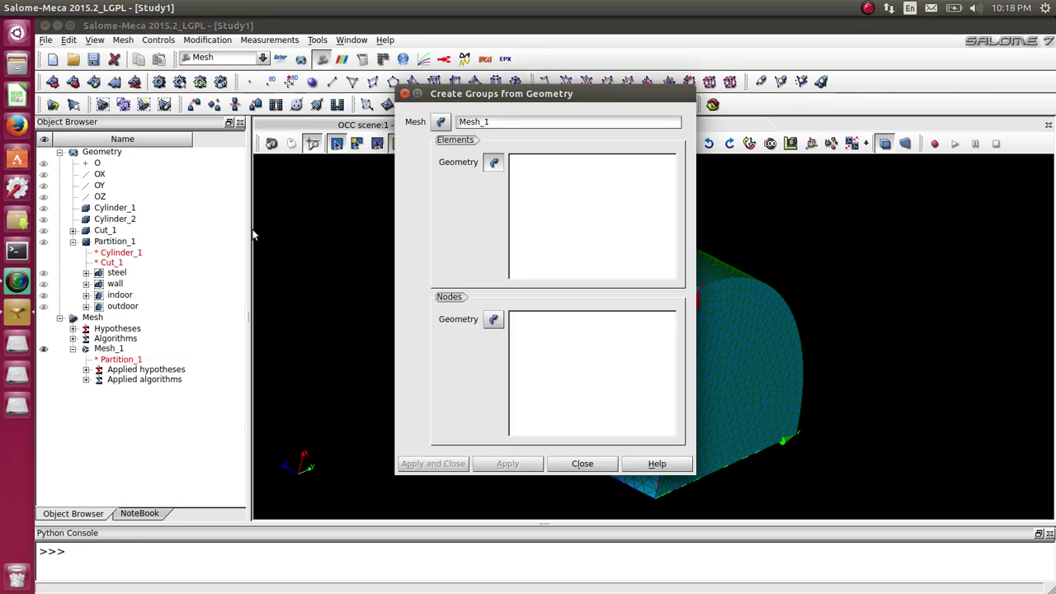
click(125, 244)
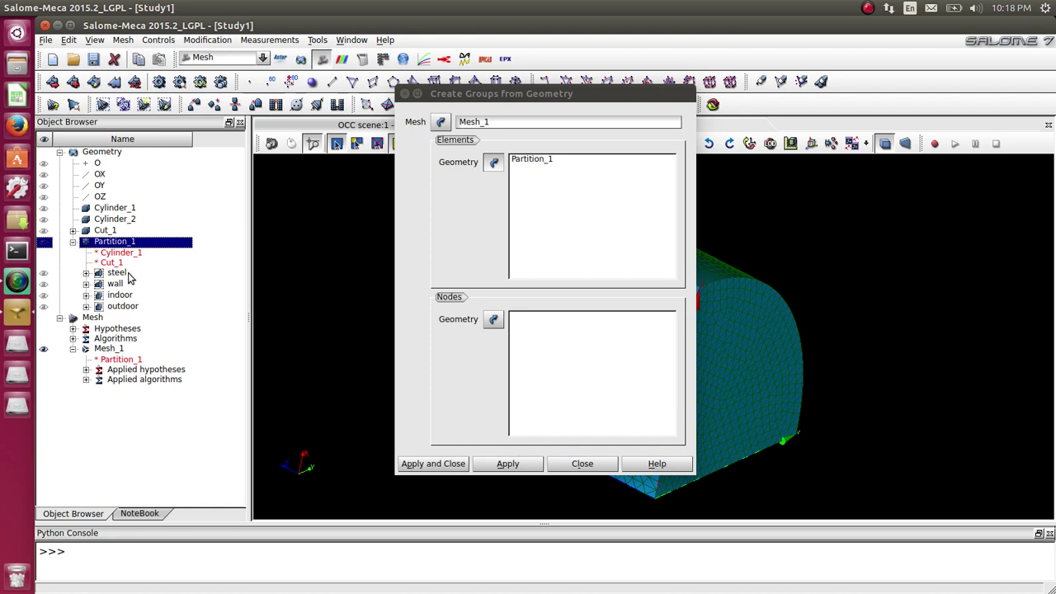
ctrl+click(118, 275)
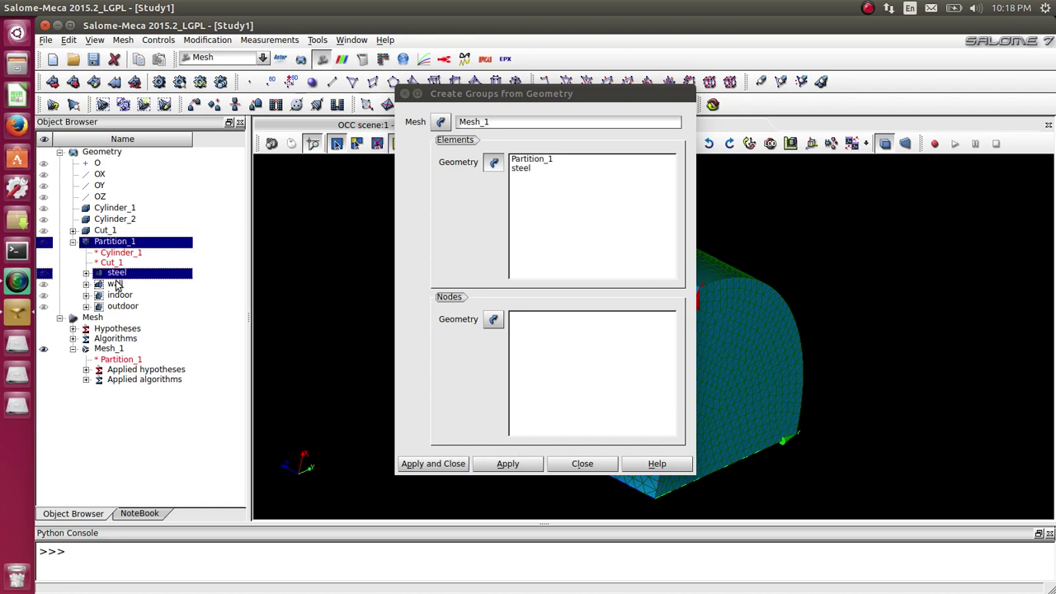
ctrl+click(117, 285)
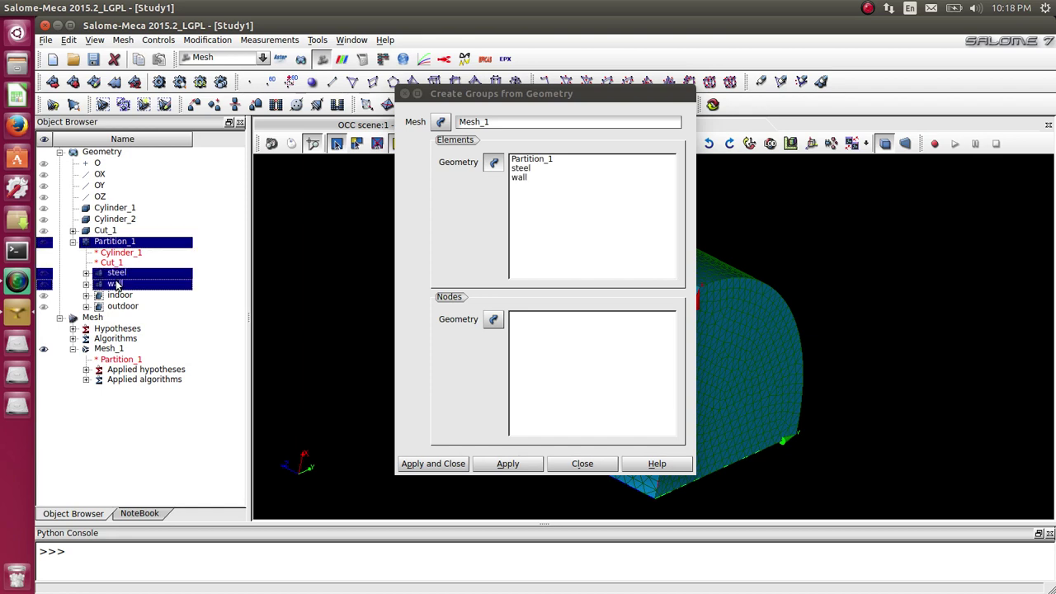
Step: Set the node geometry of the new mesh groups to indoor and outdoor
click(493, 320)
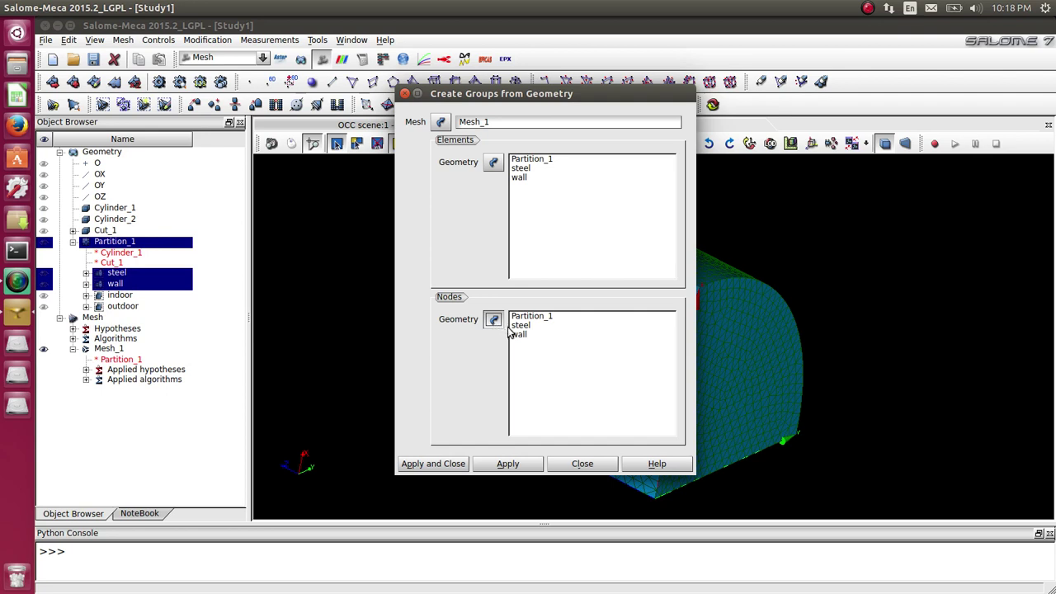
click(120, 295)
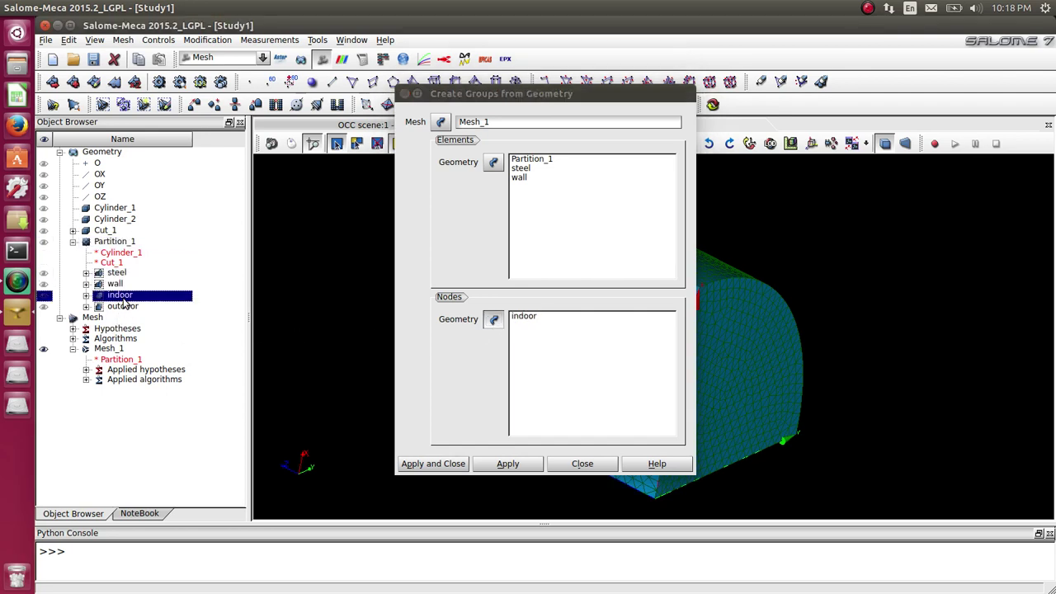
ctrl+click(123, 307)
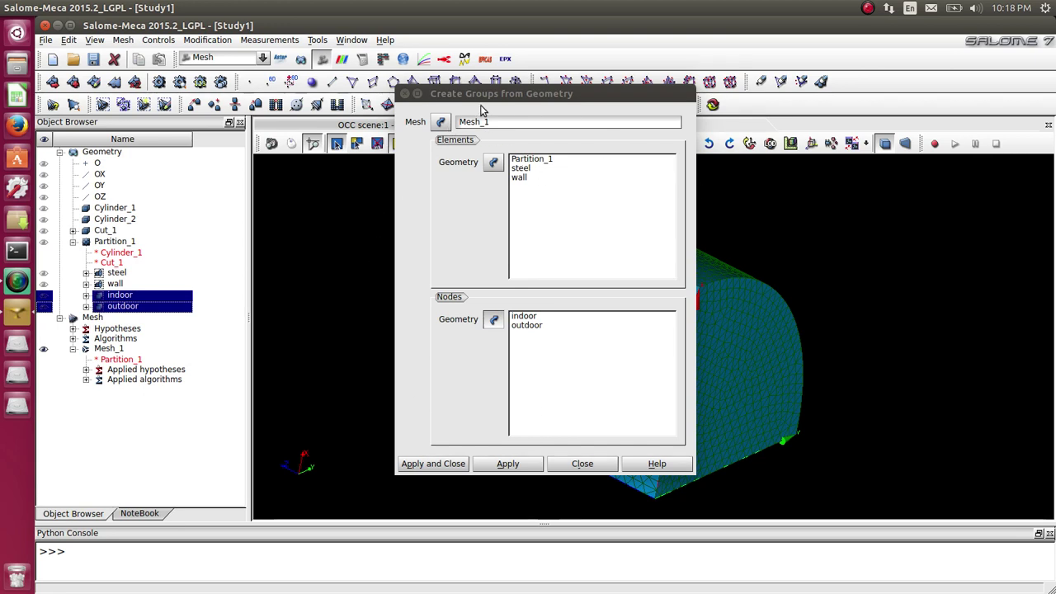
Step: Set the element geometry to Partition_1, steel, wall, indoor and outdoor, and create the mesh groups
click(494, 164)
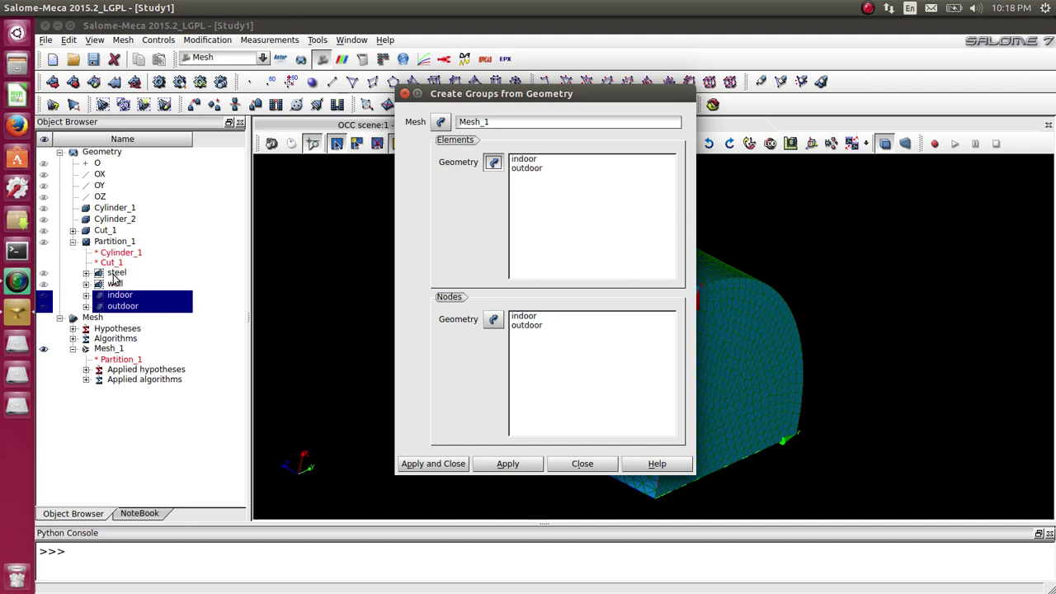
ctrl+click(115, 242)
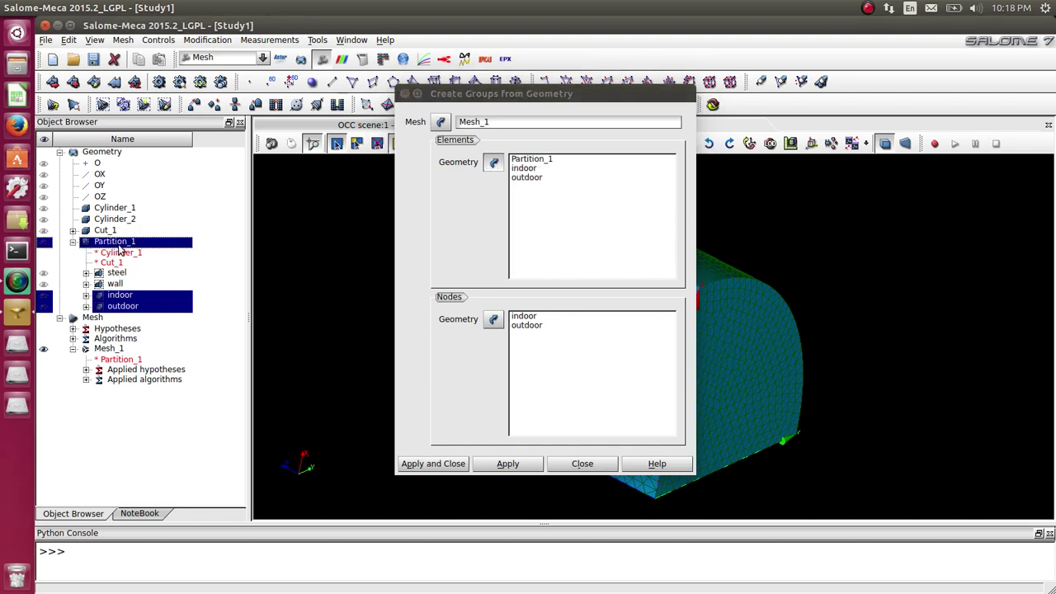
ctrl+click(117, 275)
ctrl+click(118, 285)
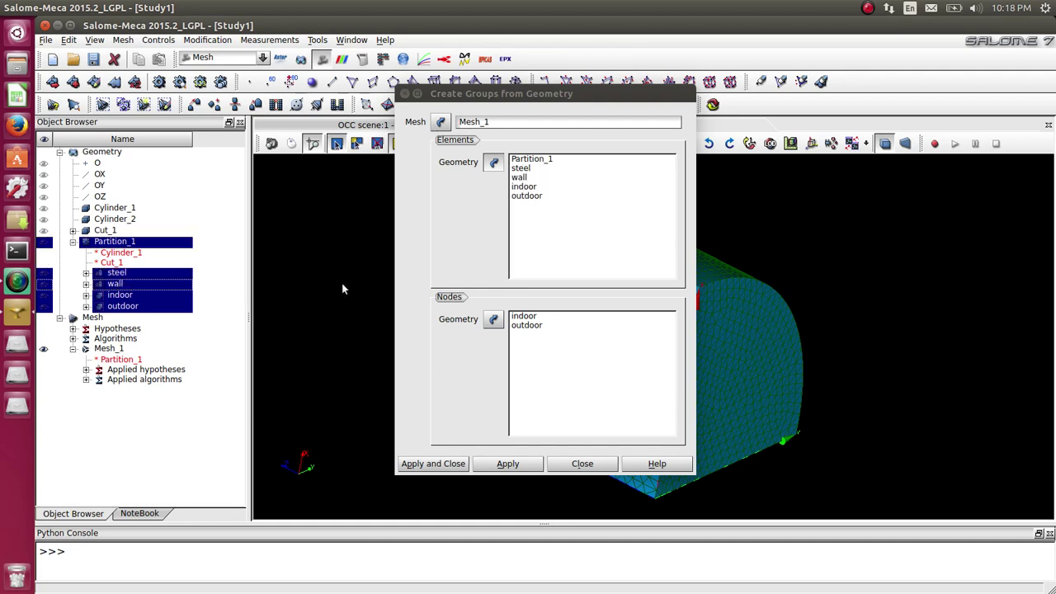
click(424, 464)
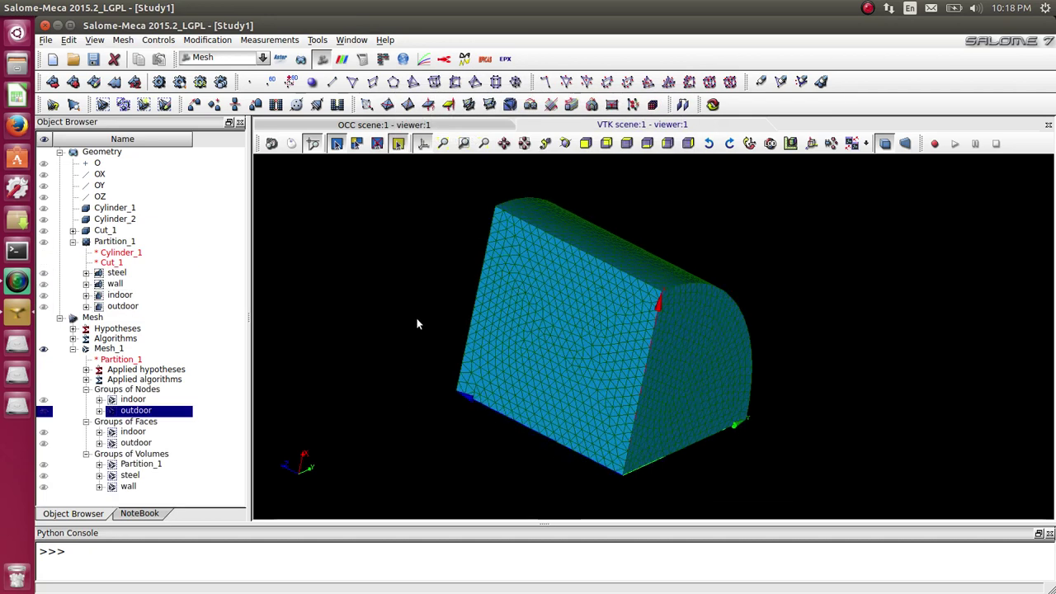
Step: Start exporting Mesh_1 as a UNV file
click(565, 143)
drag(608, 236, 528, 330)
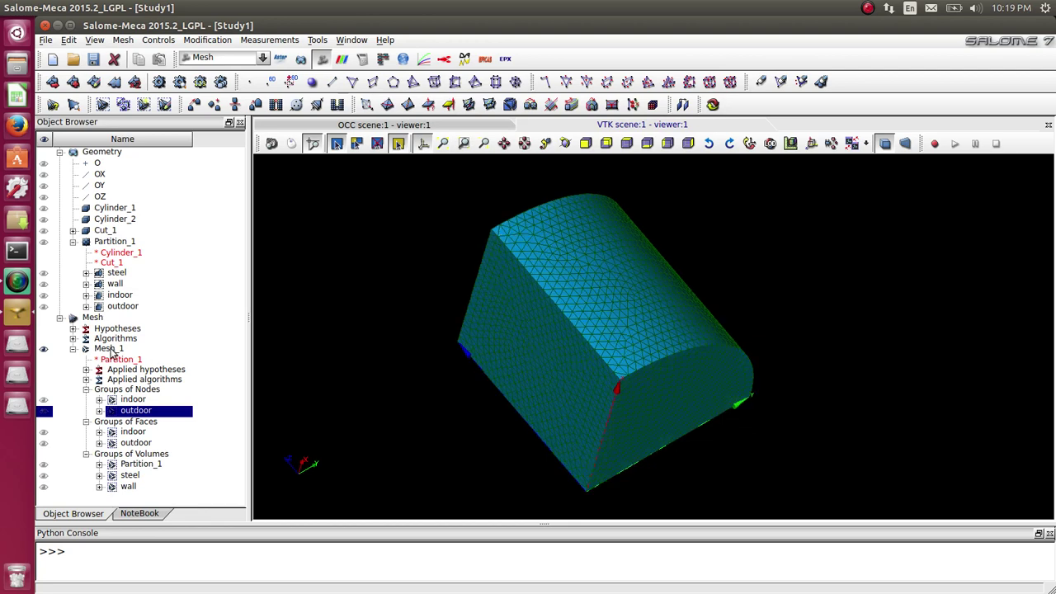
click(108, 349)
right_click(111, 352)
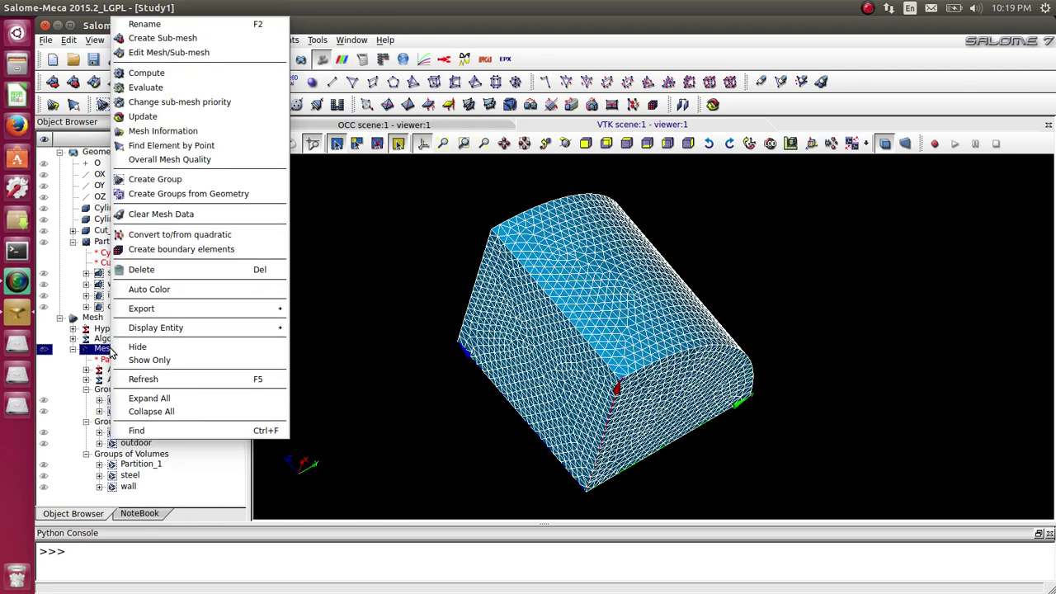
mouse_move(169, 315)
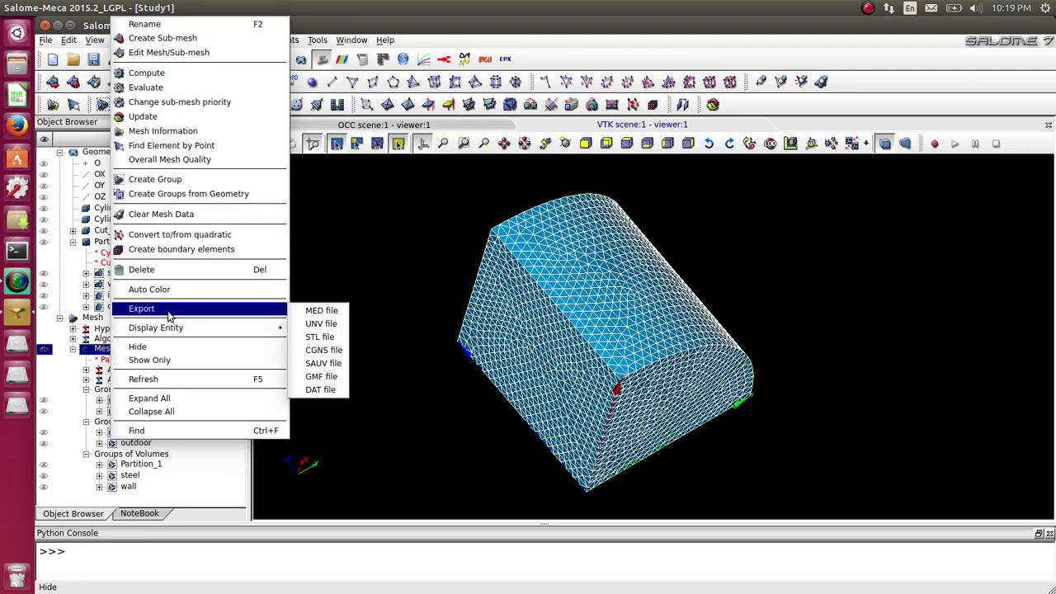
click(316, 329)
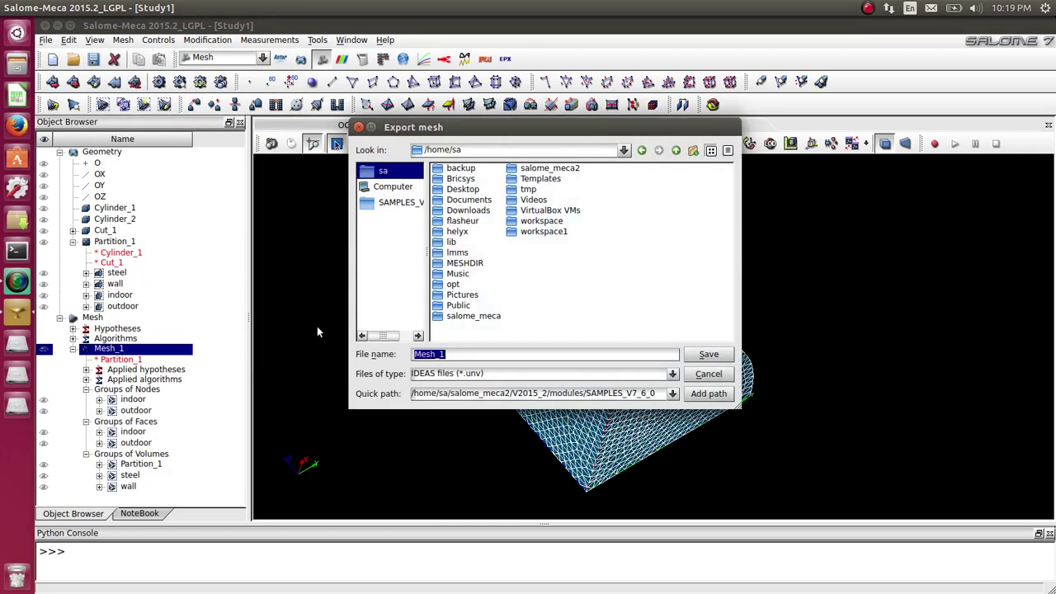
Step: Create a folder named steelrod on the Desktop and save the exported UNV mesh in it as Mesh_1
double_click(463, 191)
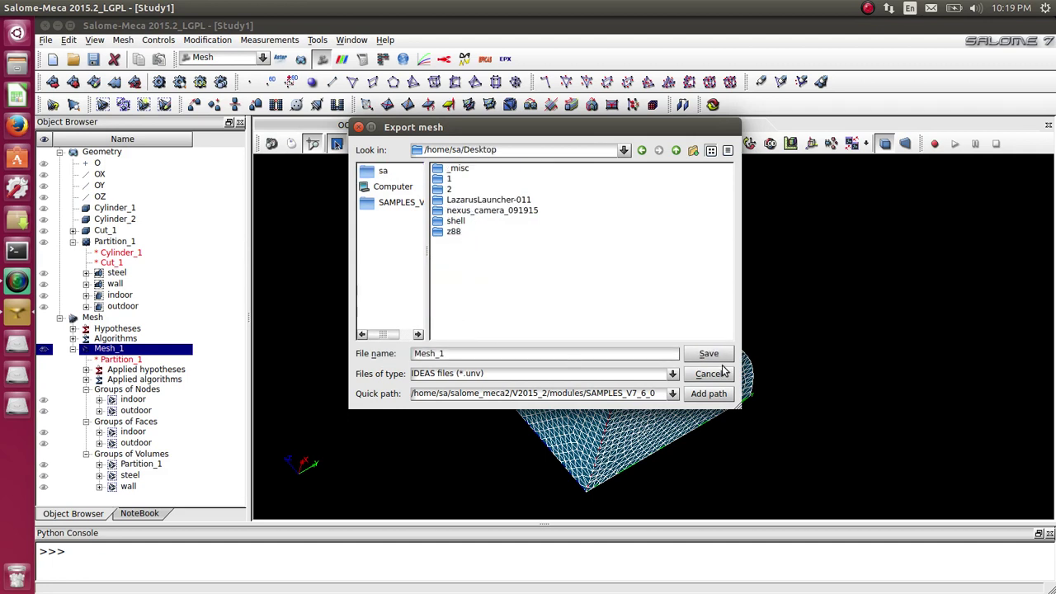
right_click(477, 289)
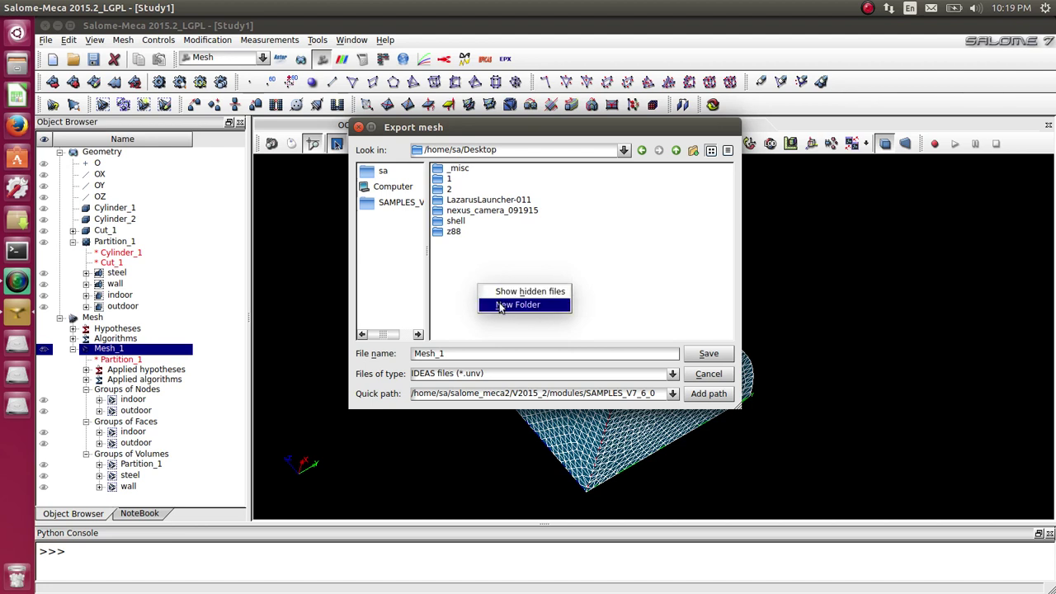
click(500, 305)
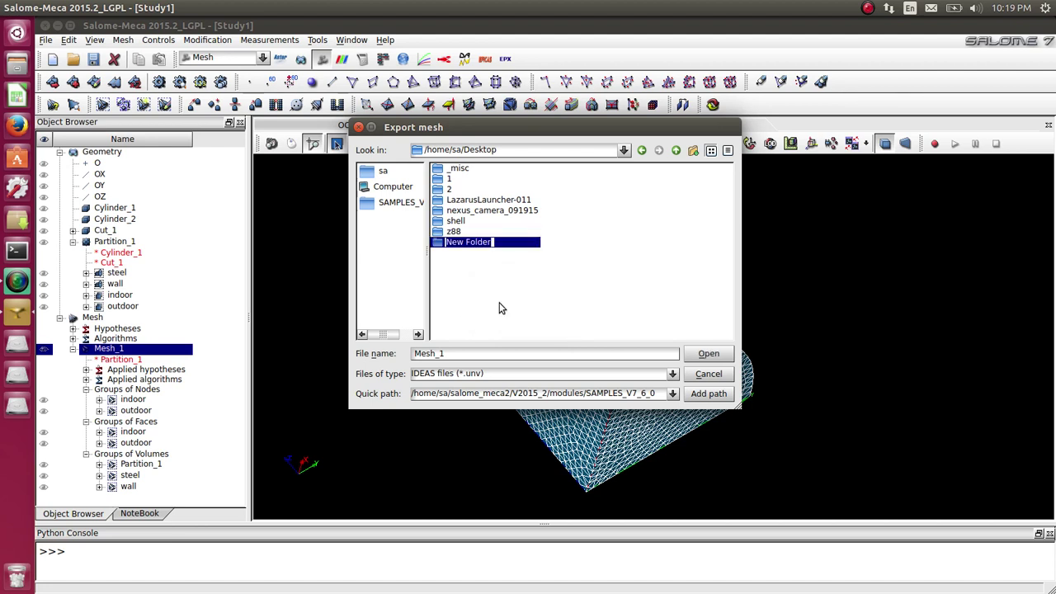
text(steel)
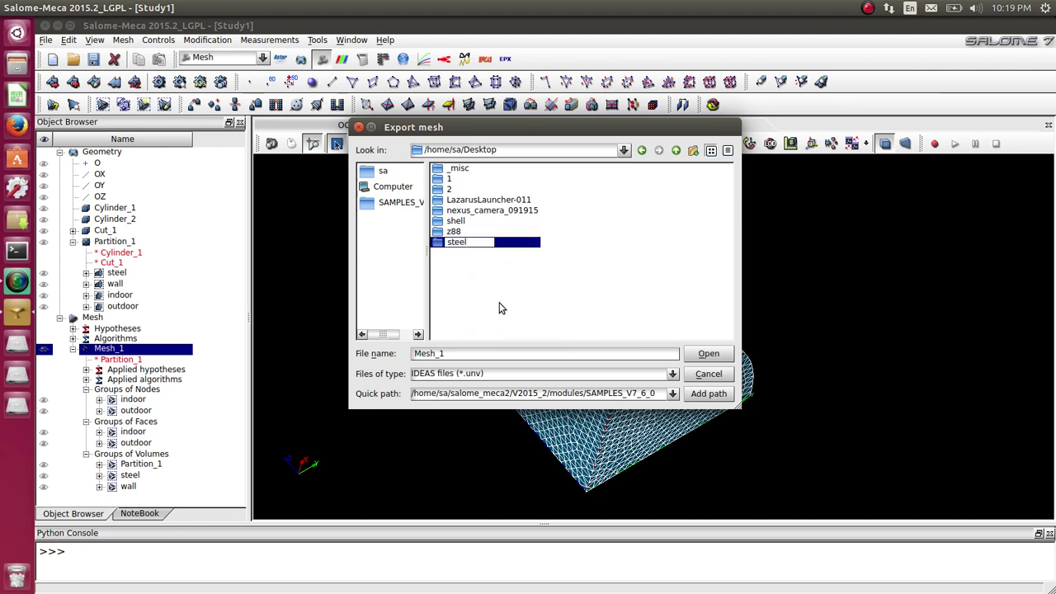
text(rod)
key(Return)
double_click(454, 242)
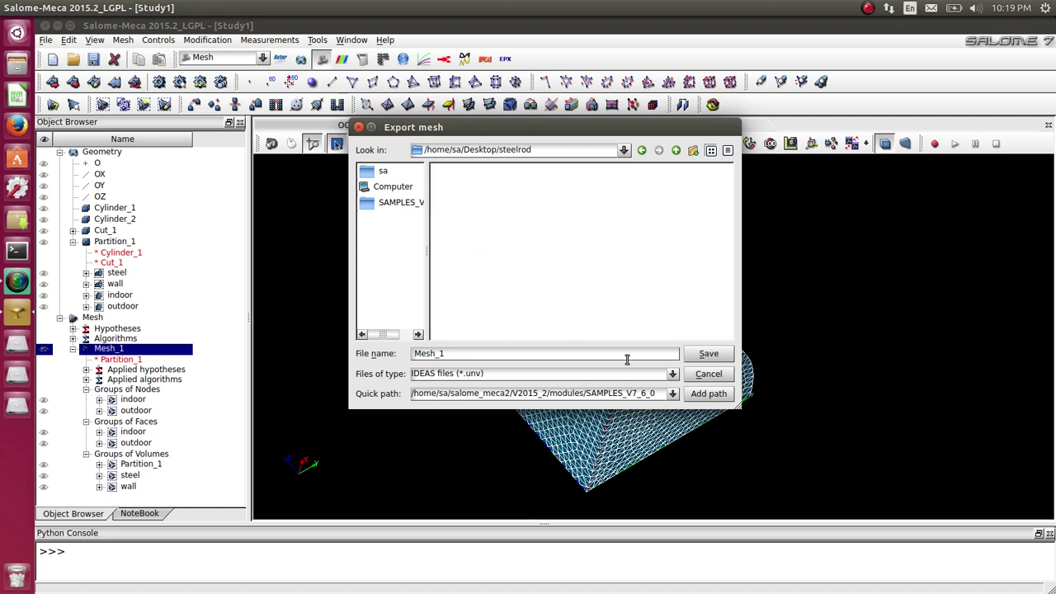
click(703, 353)
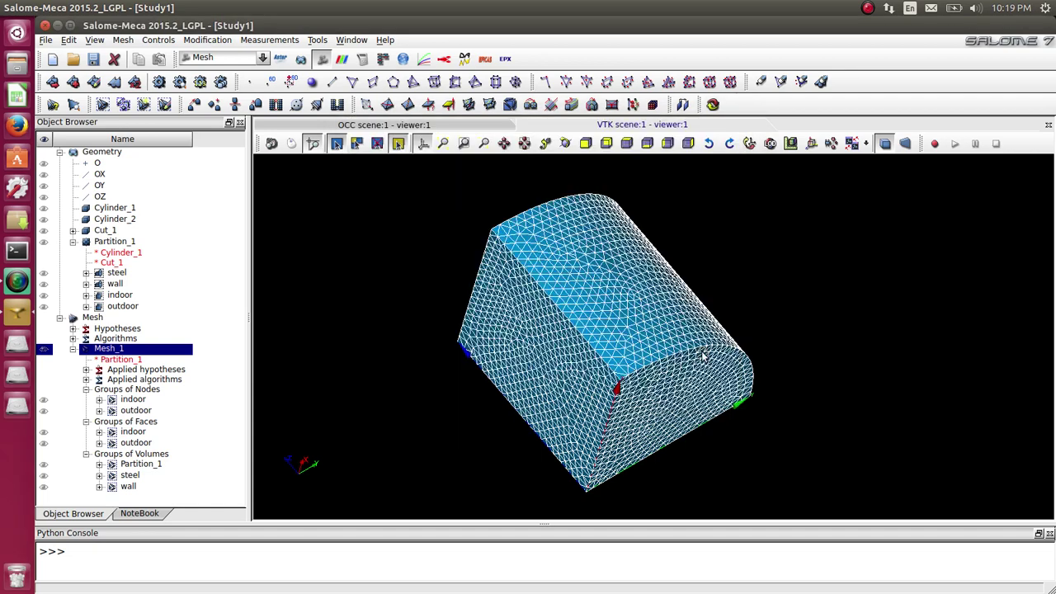
click(868, 10)
click(907, 24)
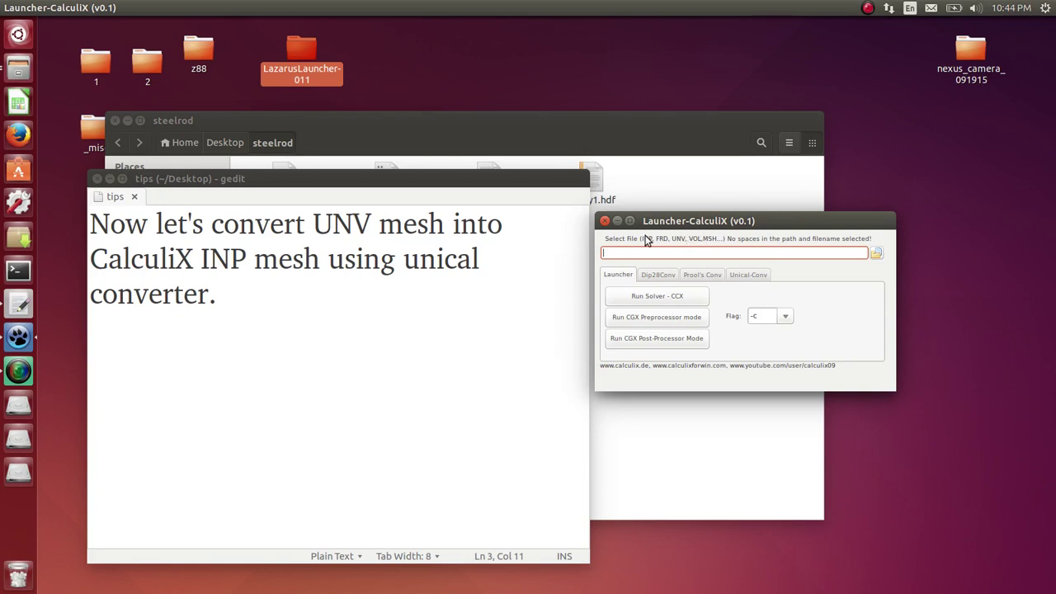
drag(224, 313, 70, 193)
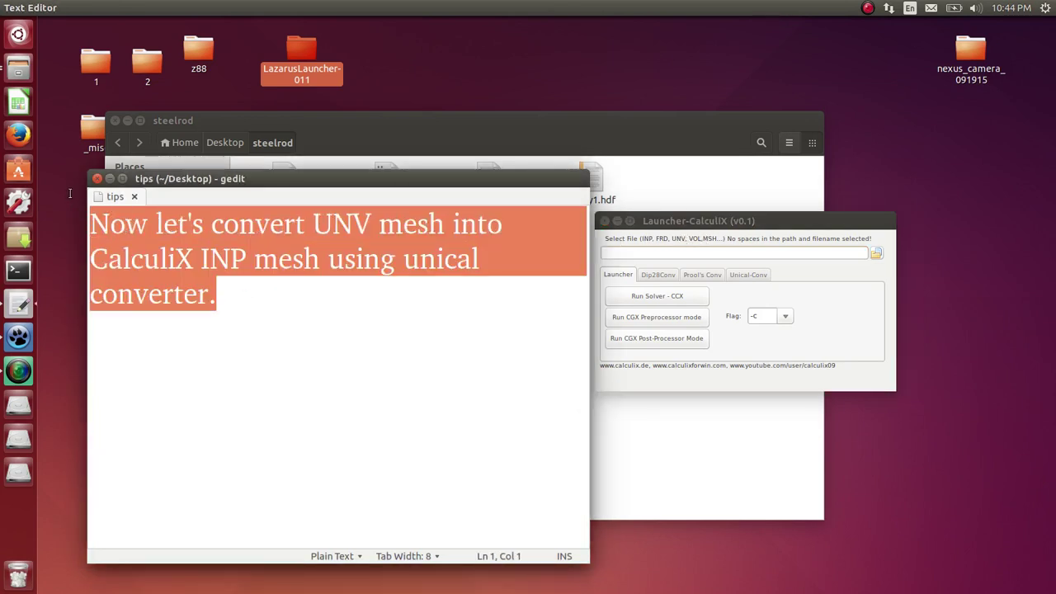
click(374, 306)
Step: In Launcher-CalculiX, load Mesh_1.unv from the Desktop's steelrod folder and convert it to INP with the Unical converter
drag(767, 221, 364, 329)
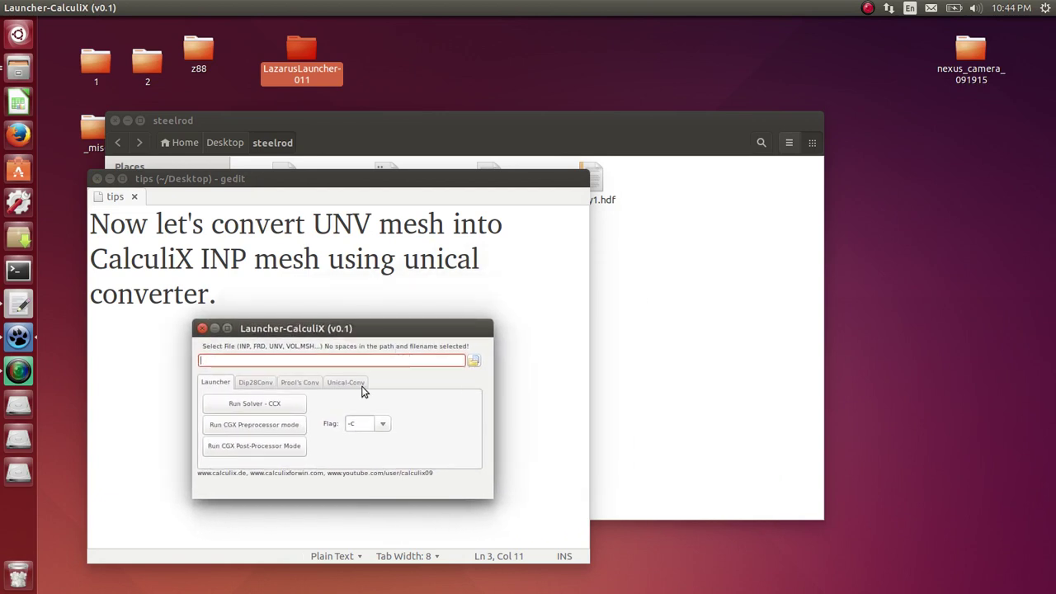
click(473, 361)
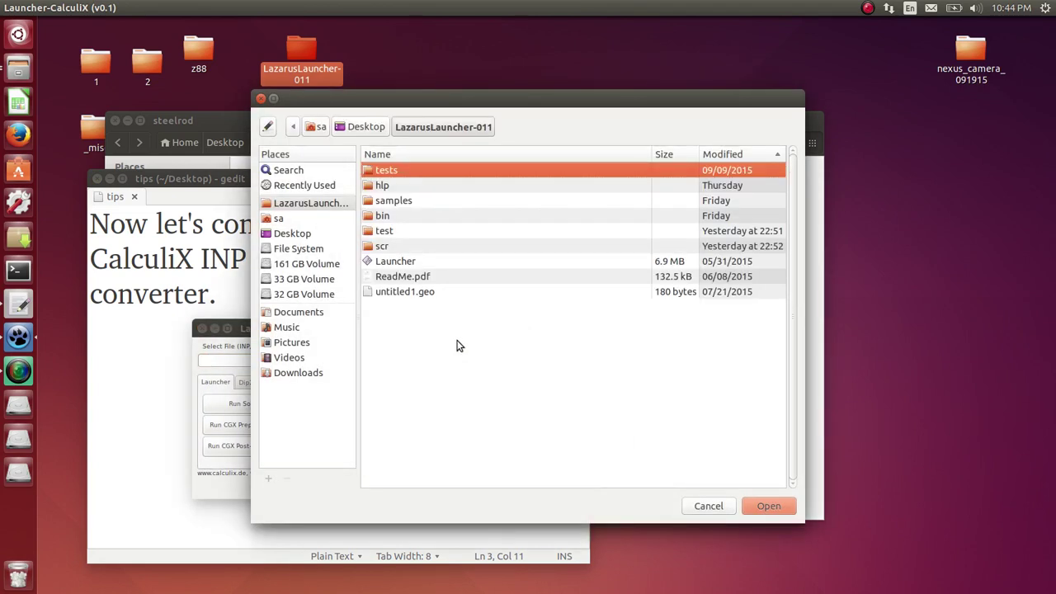
click(370, 127)
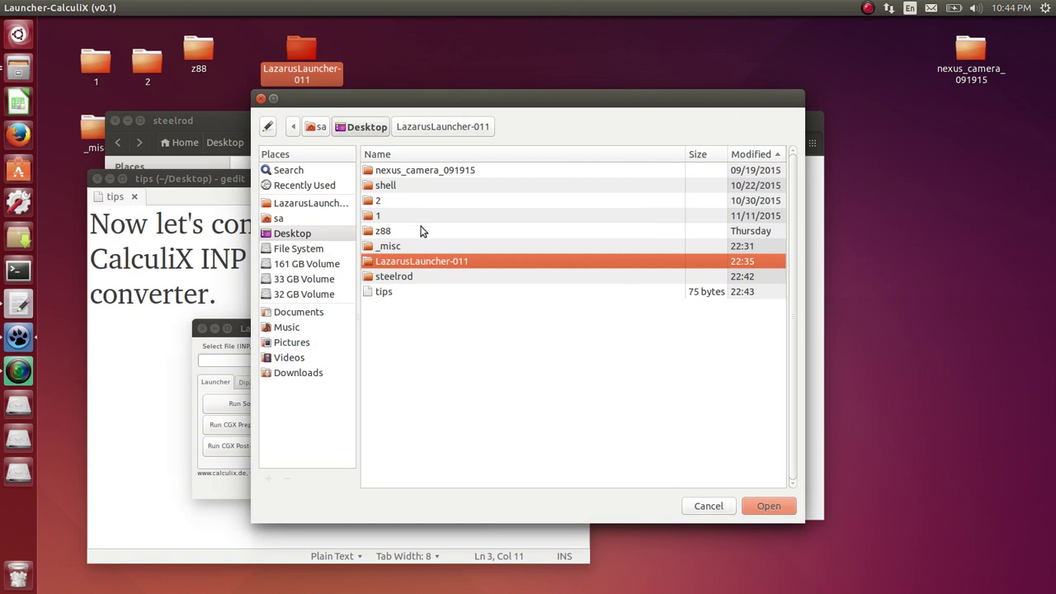
double_click(416, 273)
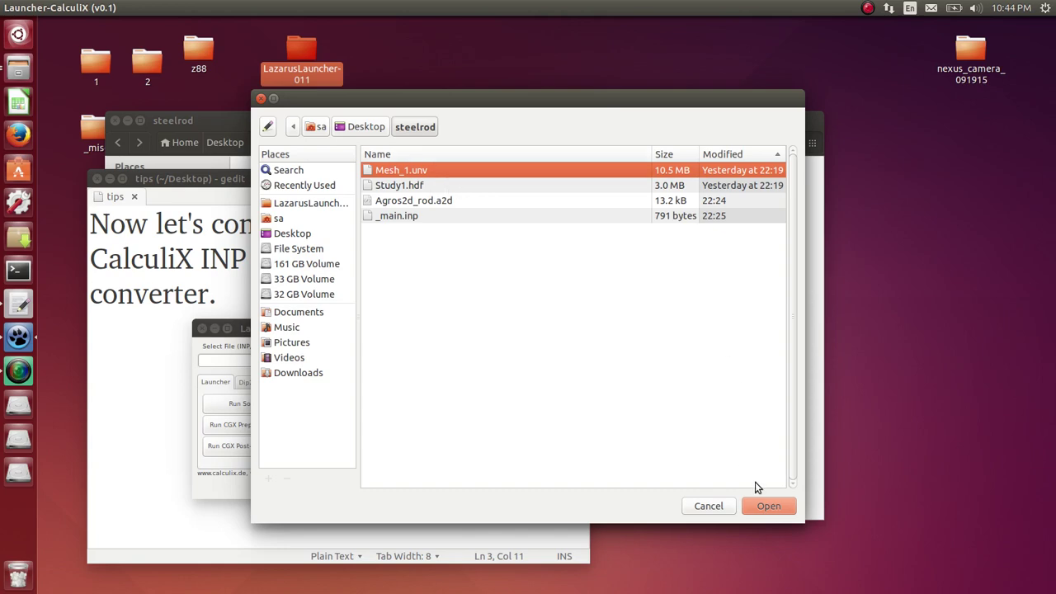
click(767, 505)
click(347, 383)
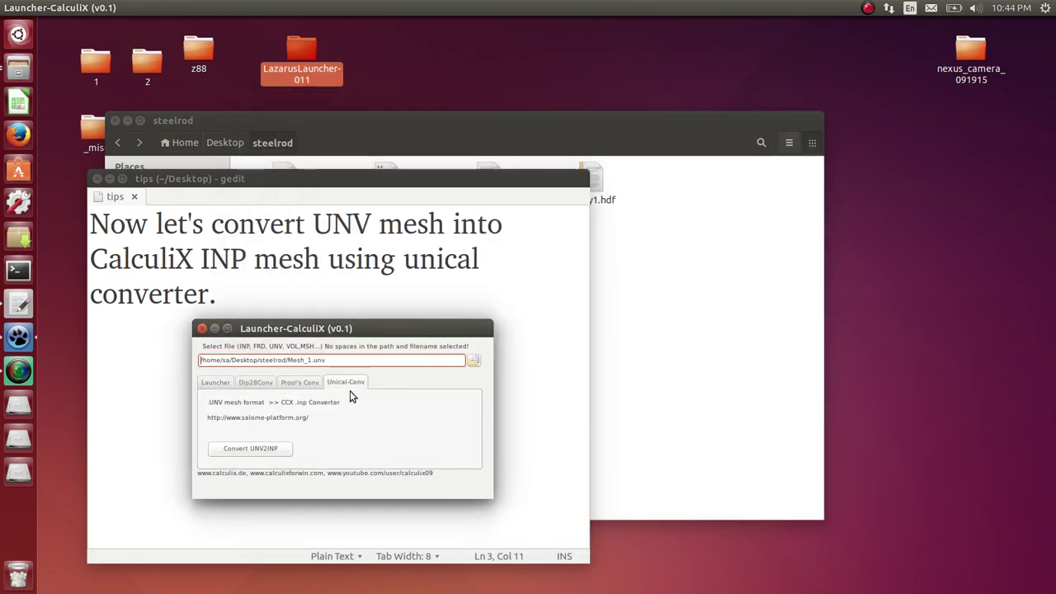
click(262, 452)
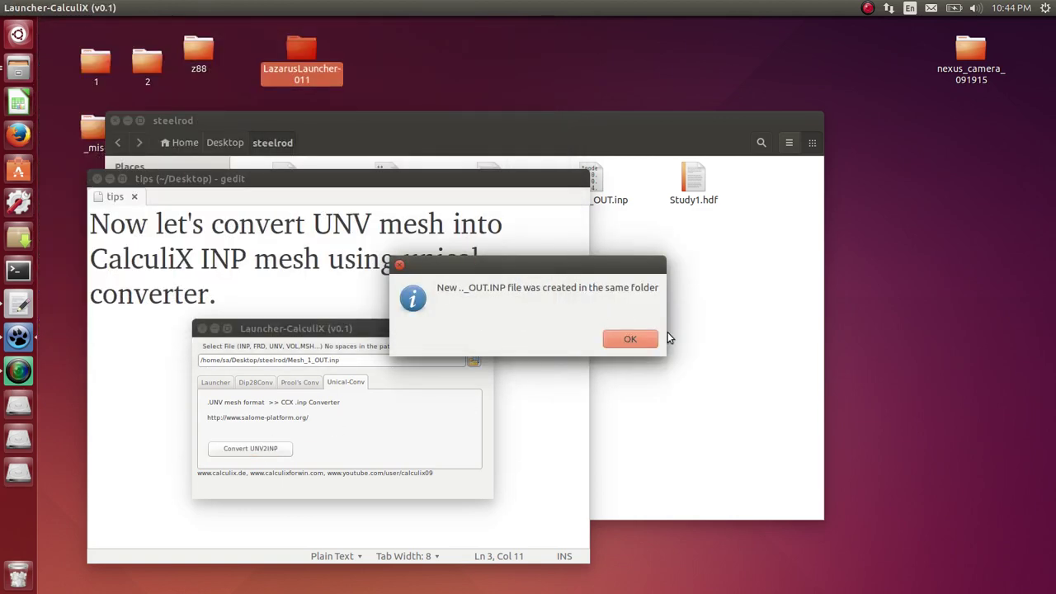
Step: Dismiss the conversion message, load Mesh_1_OUT.inp from the steelrod folder in the launcher, and show its solver and CGX run options beside the note
click(631, 340)
click(344, 362)
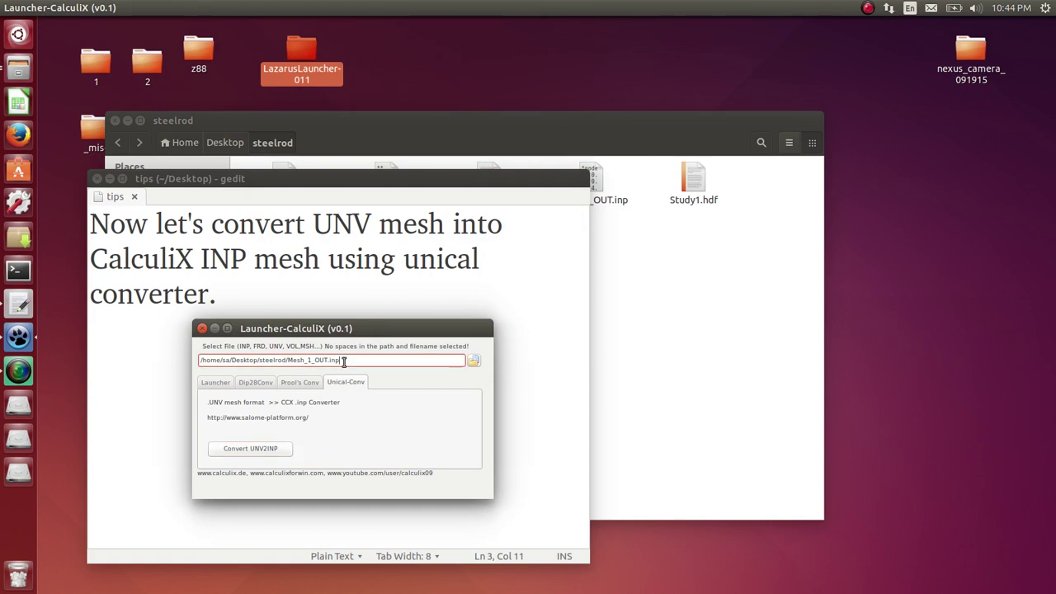
click(475, 360)
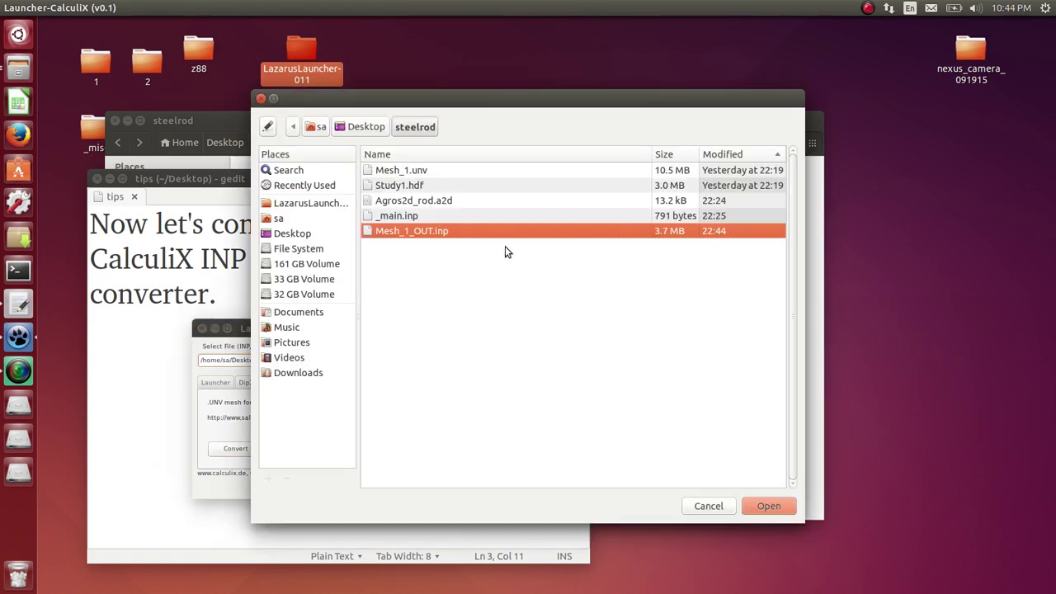
click(768, 506)
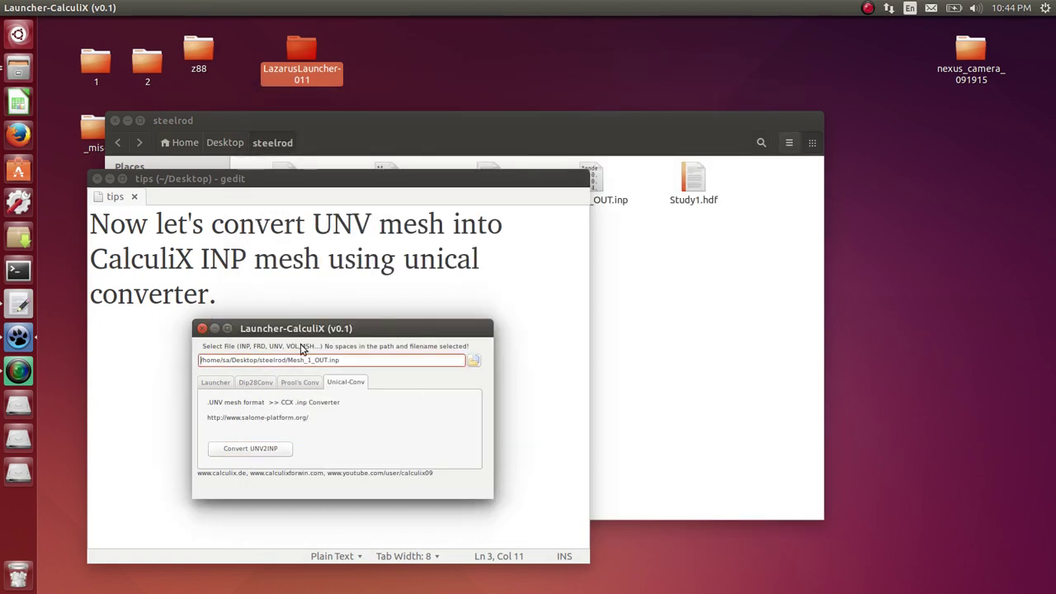
click(216, 383)
drag(351, 328, 782, 331)
Step: Replace the text of the tips note with "Run CalculiX CGX as Pre-Processor"
drag(264, 292, 89, 223)
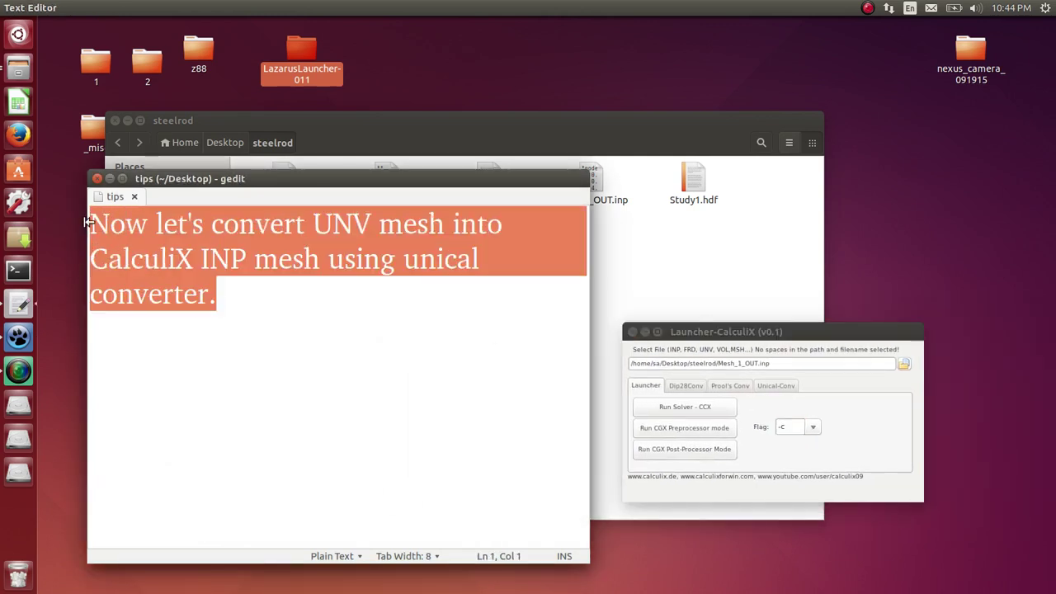
text(un)
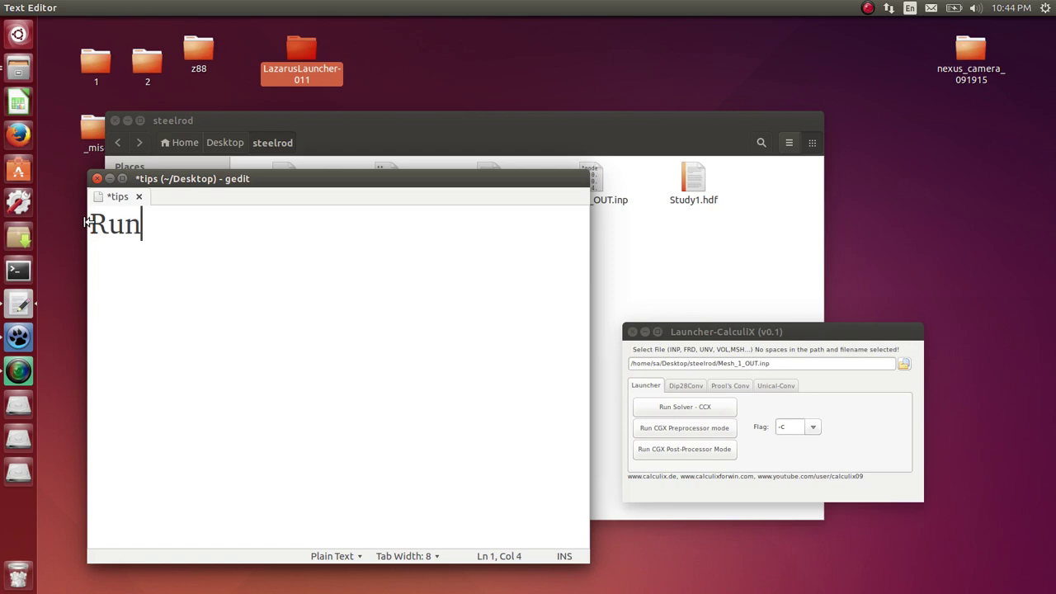
text( Calcul)
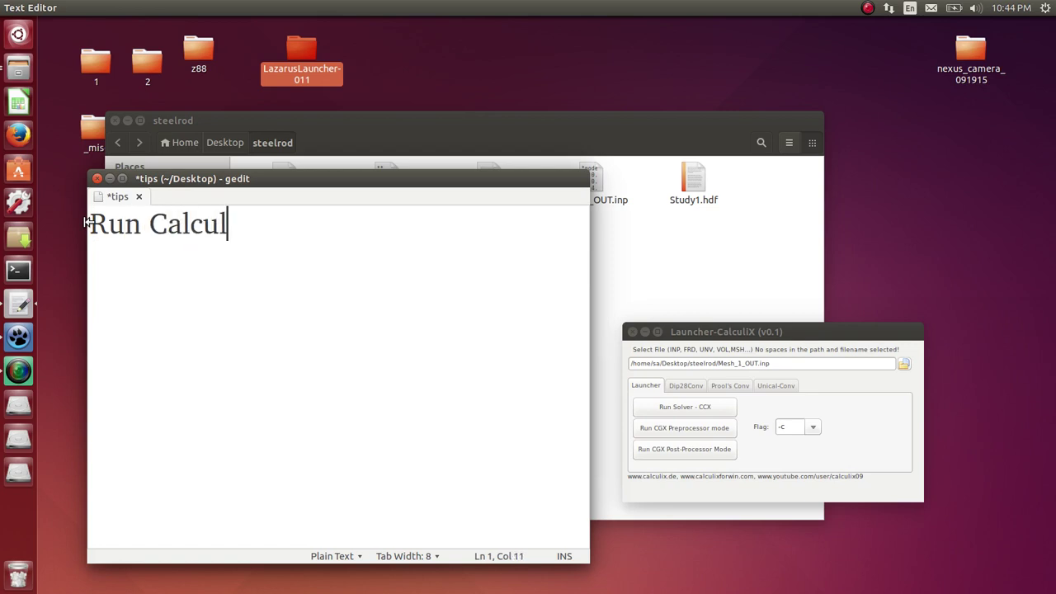
text(iX C)
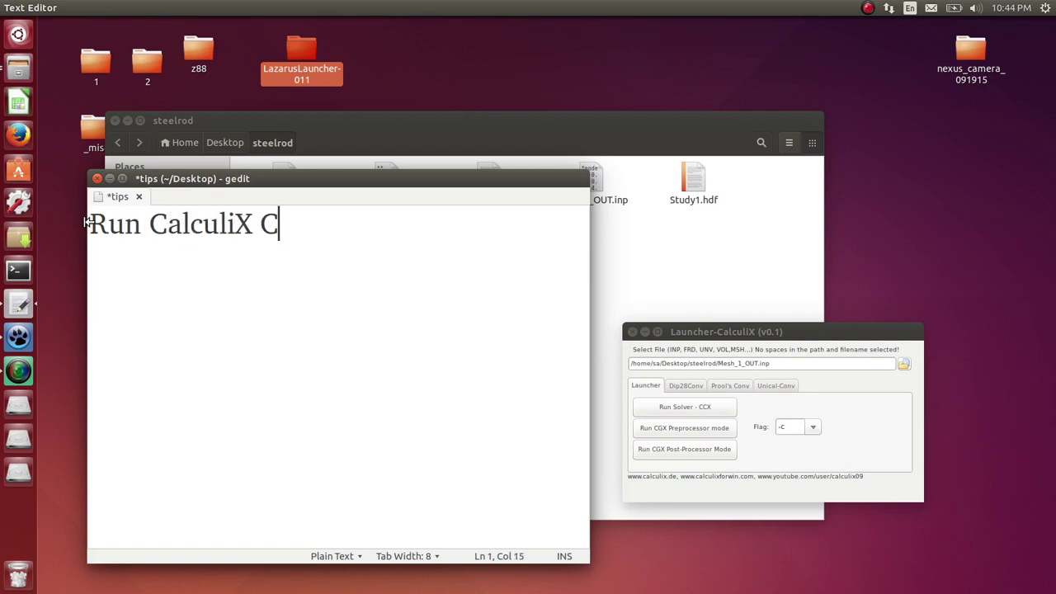
text(GX as )
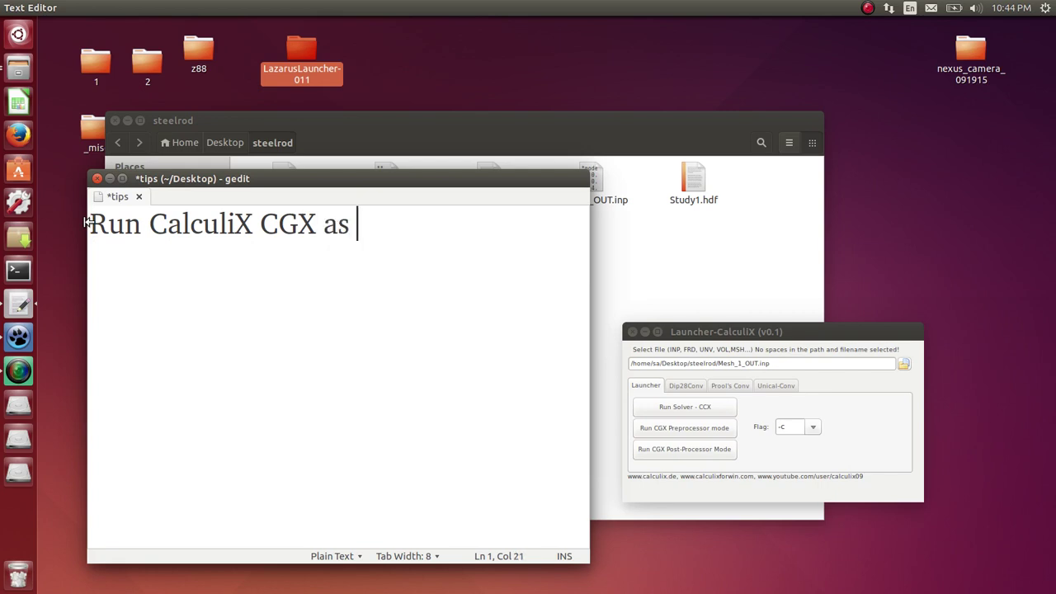
text(Pre-P)
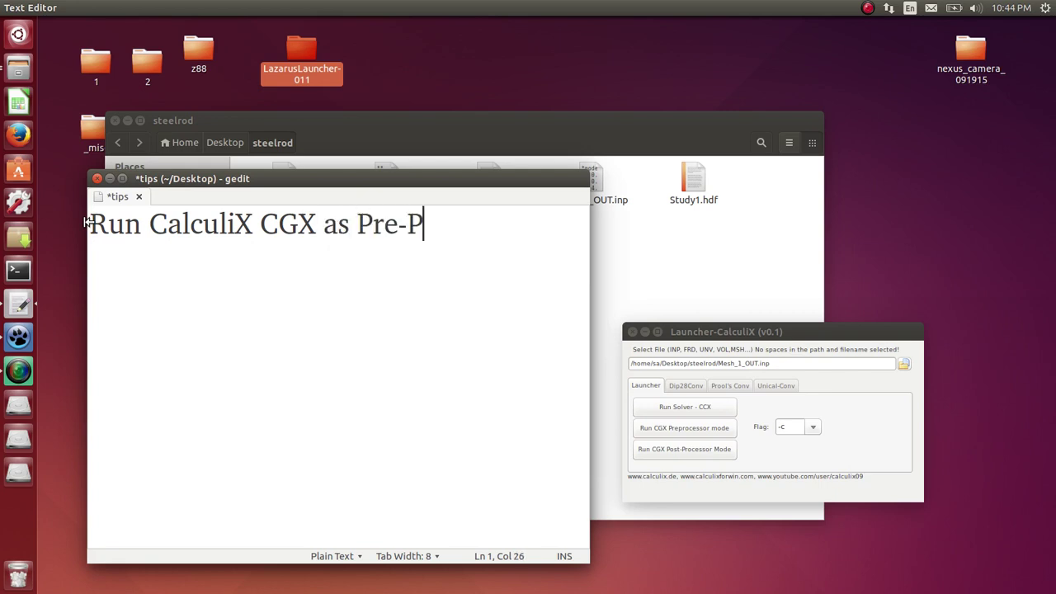
text(rocessor)
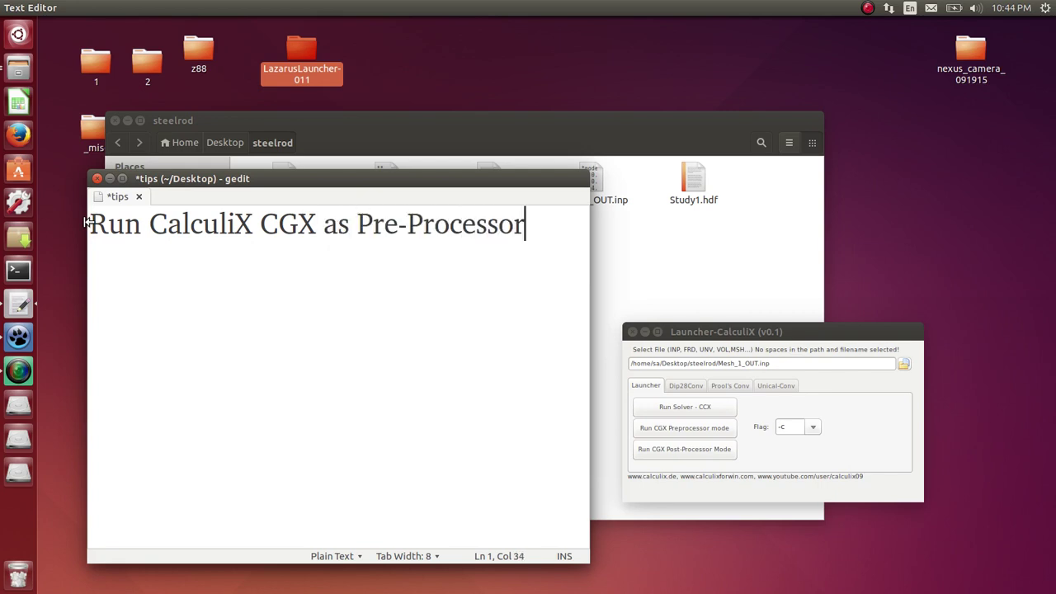
Step: Open the loaded INP mesh in CGX preprocessor mode from the launcher and reposition the graphics window so it is fully visible
click(679, 429)
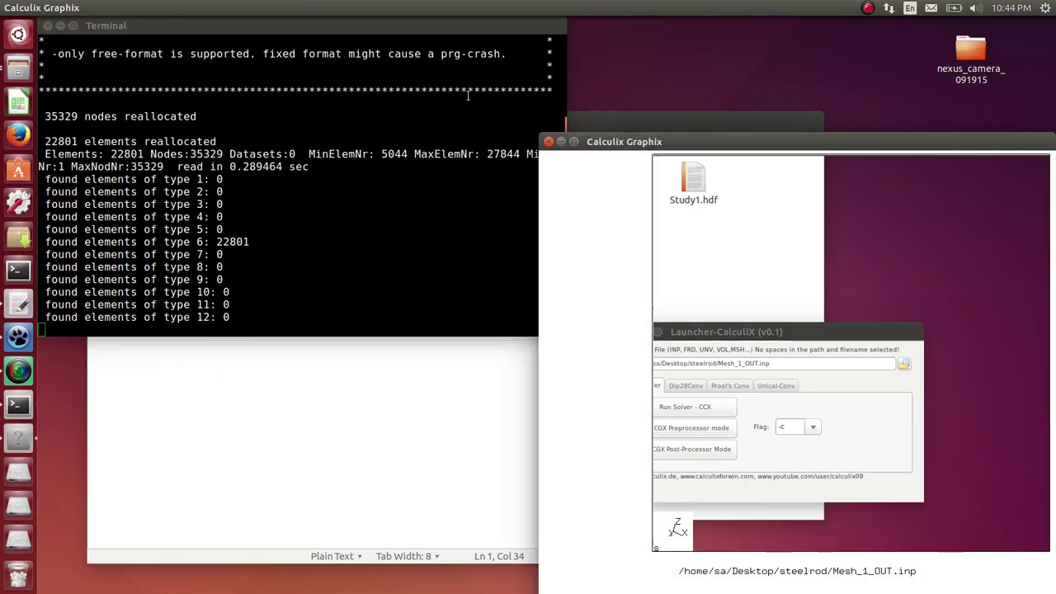
drag(798, 146, 750, 99)
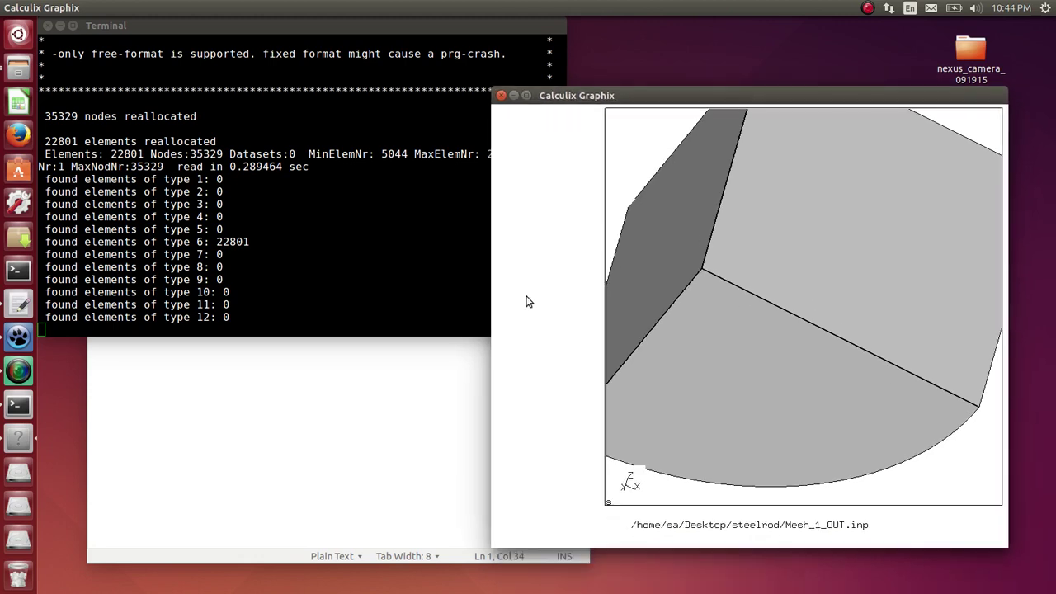
Step: Replace the text of the tips note with "Use prnt se card to get list of groups"
click(417, 373)
drag(538, 225, 36, 211)
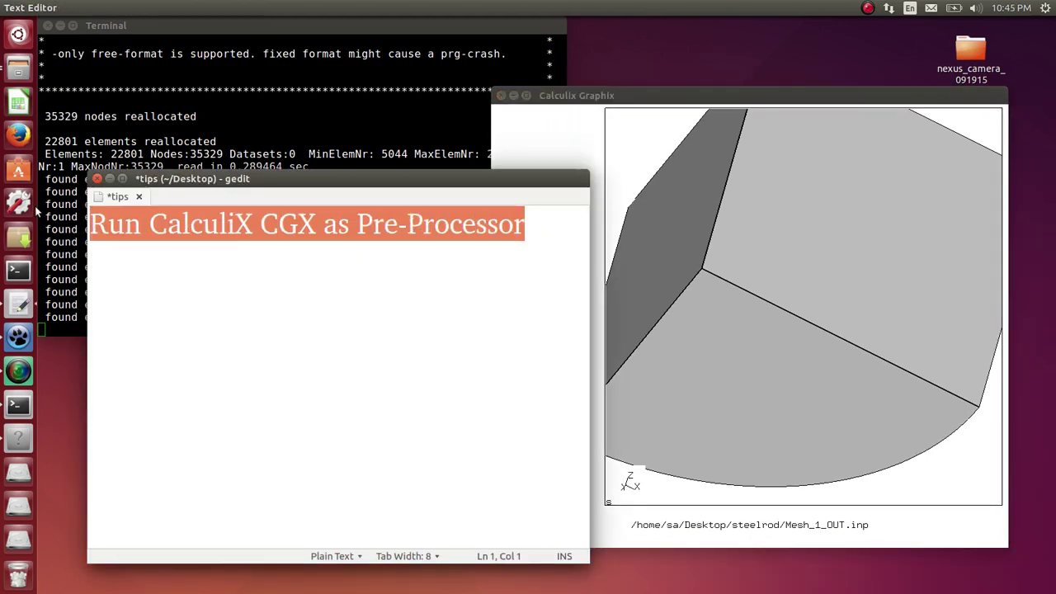
text(Use )
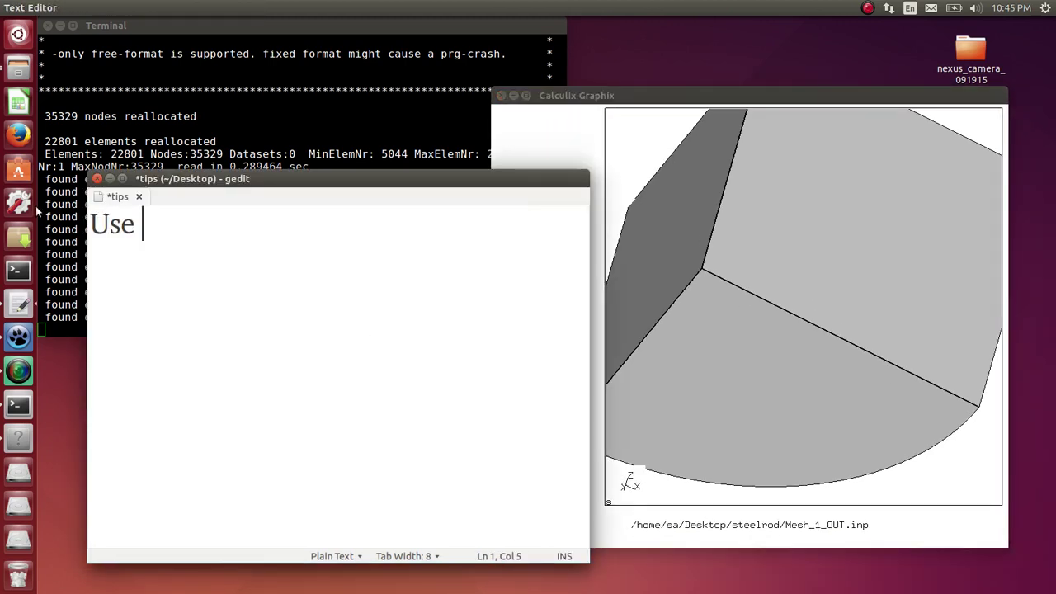
text(prnt se )
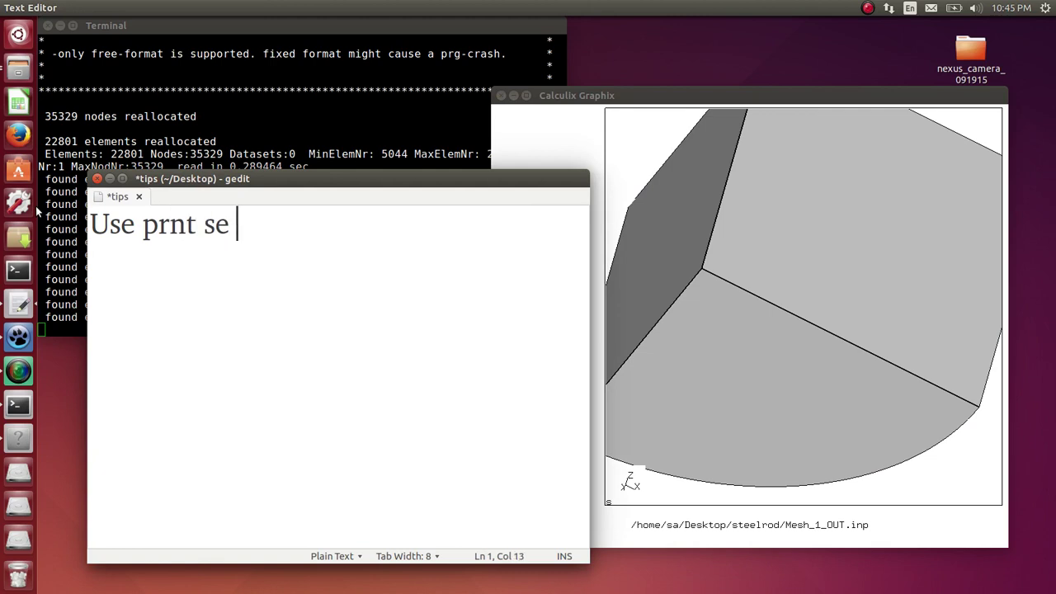
text(card t)
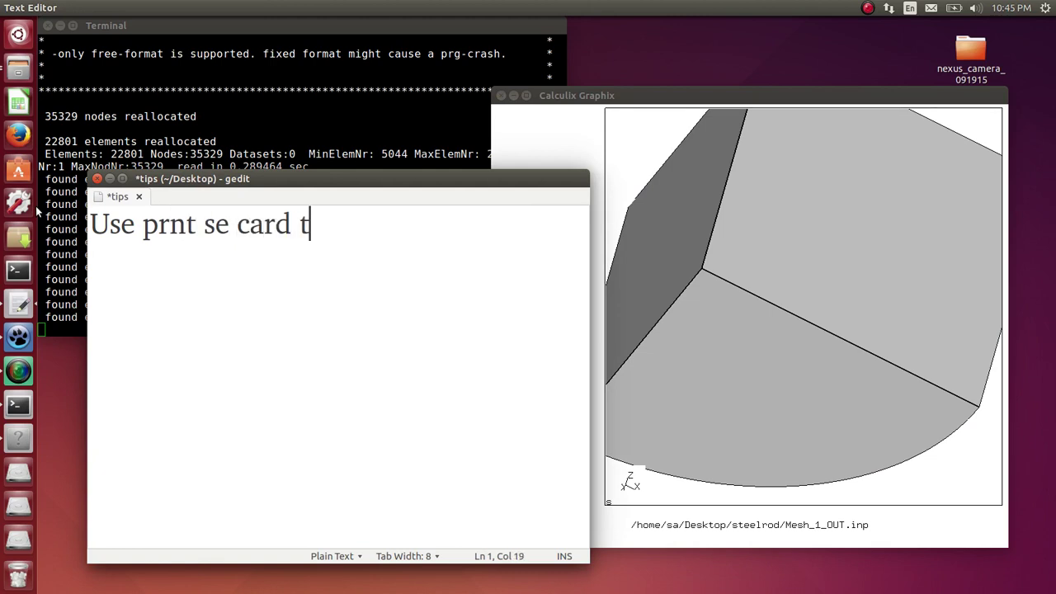
text(o get l)
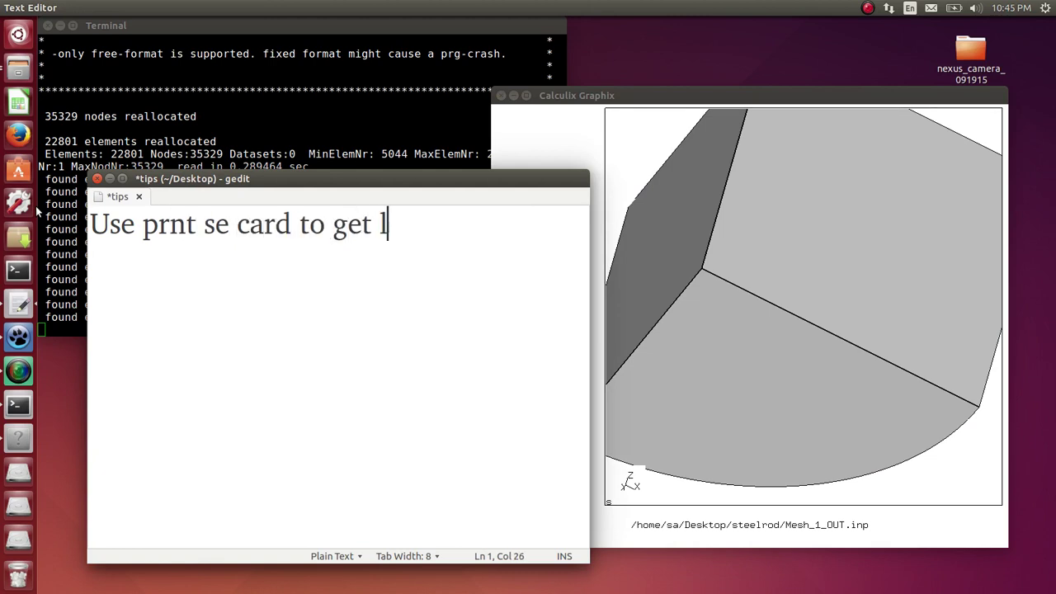
text(ist of g)
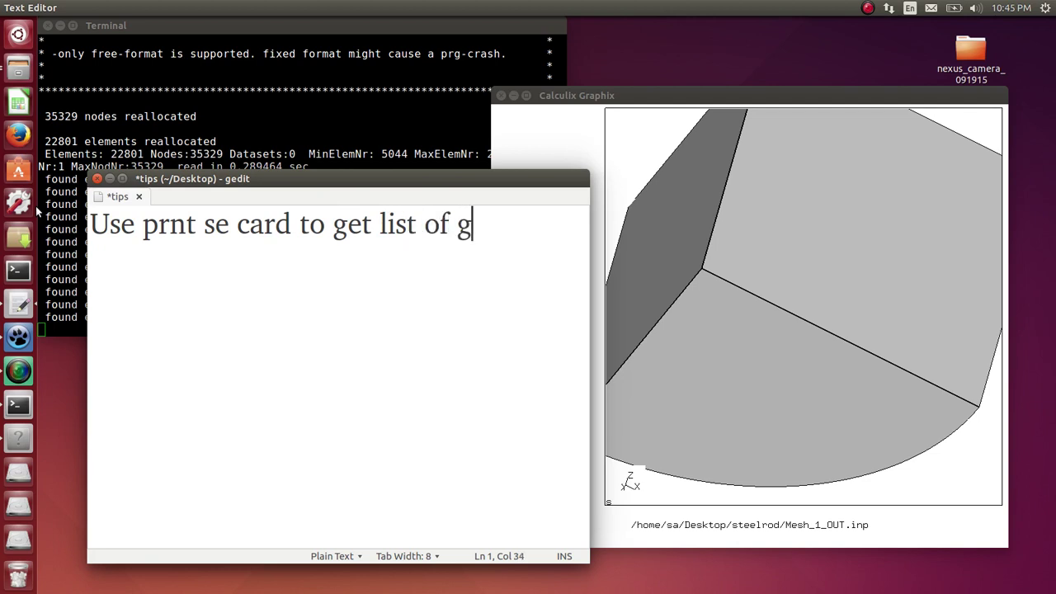
text(roups)
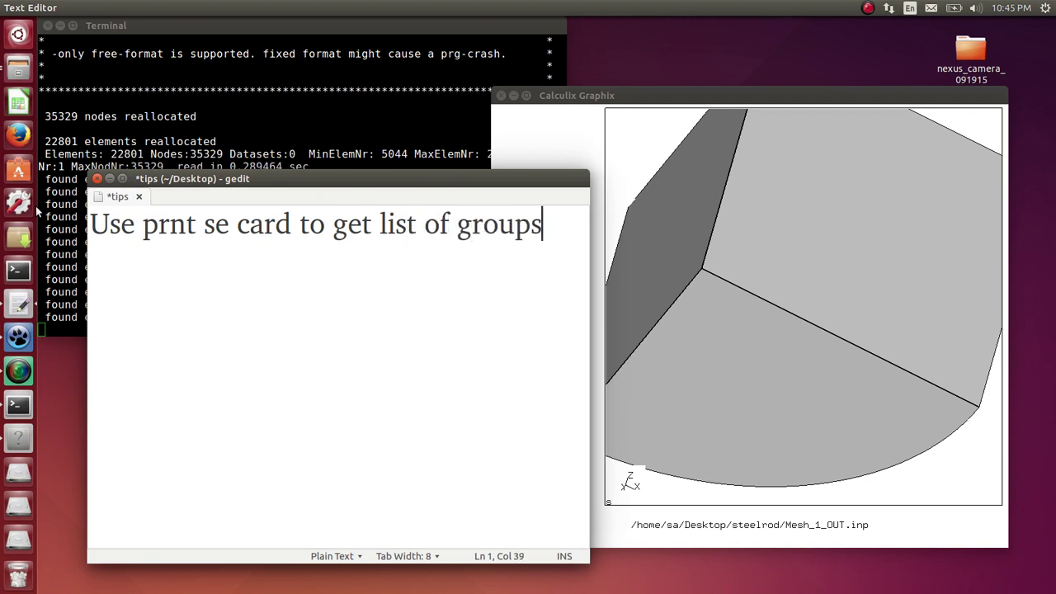
Step: Add a second line to the tips note reading "also plot and plus card to show them"
key(Return)
text(t)
key(BackSpace)
text(als)
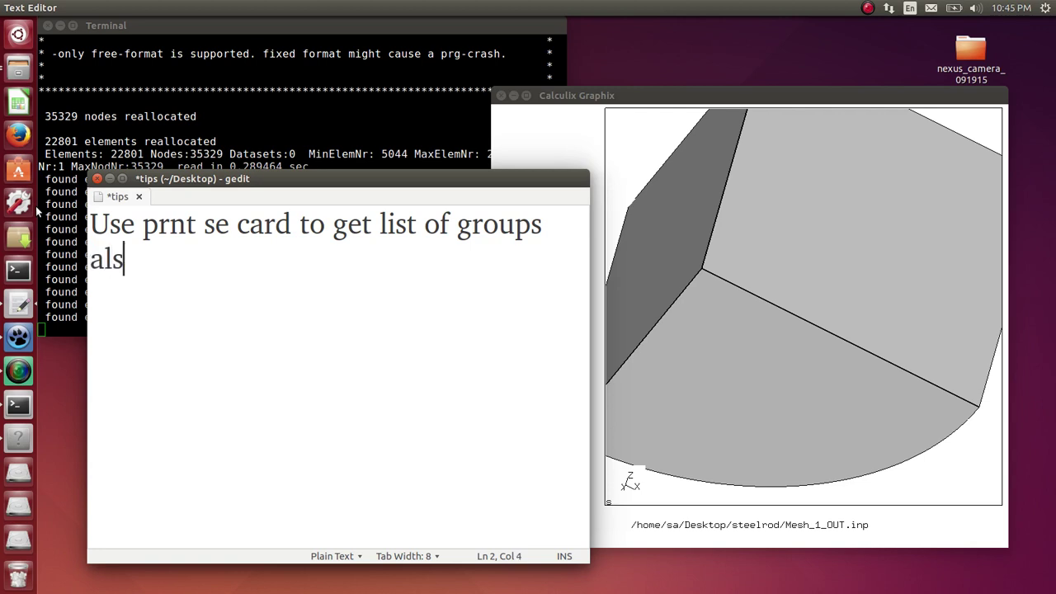
text(o plo)
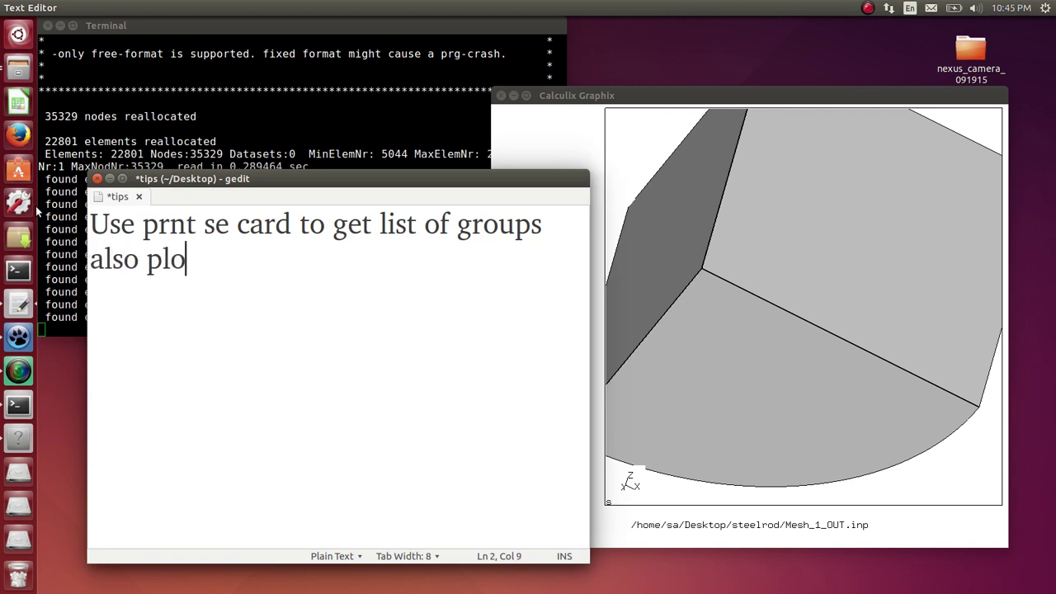
text(t and p)
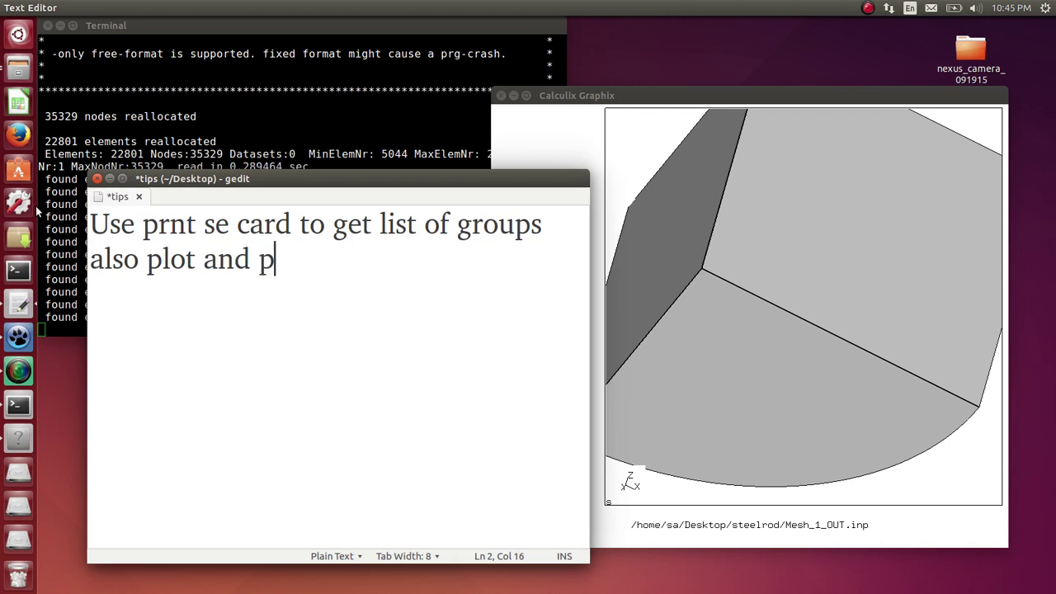
text(lus car)
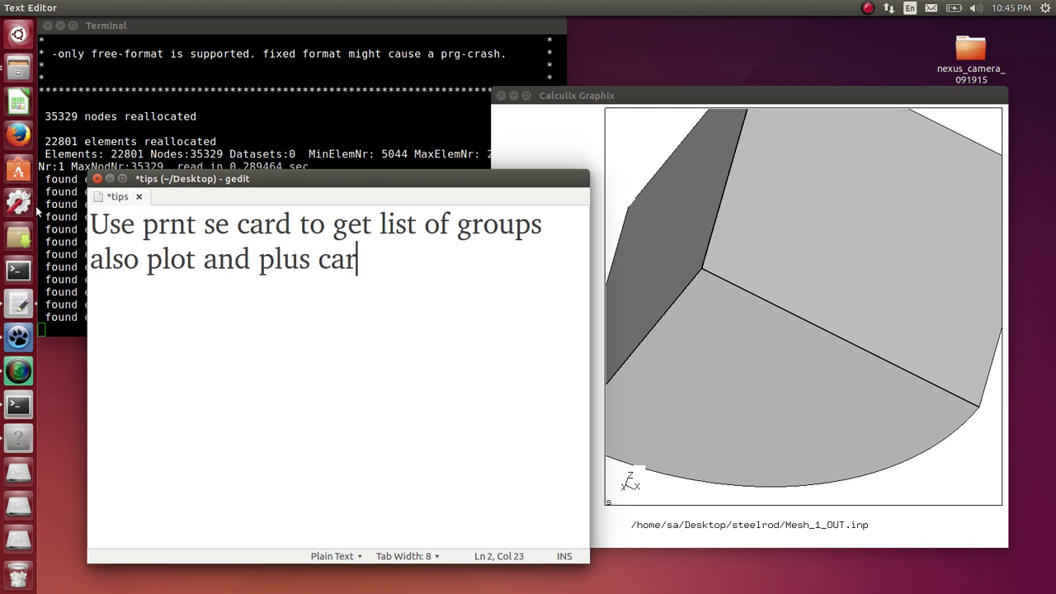
text(d to sh)
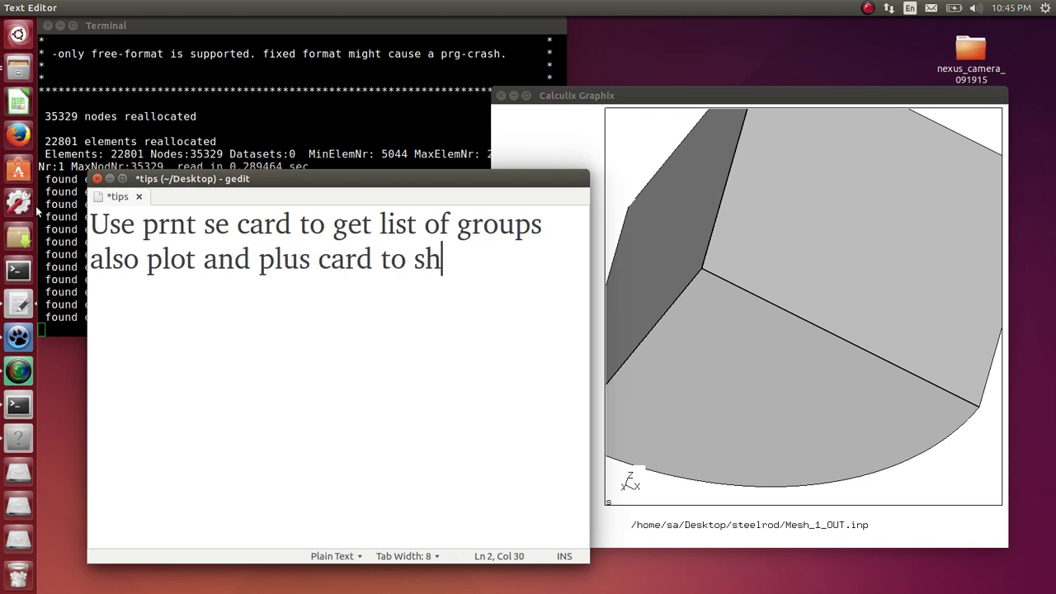
text(ow them)
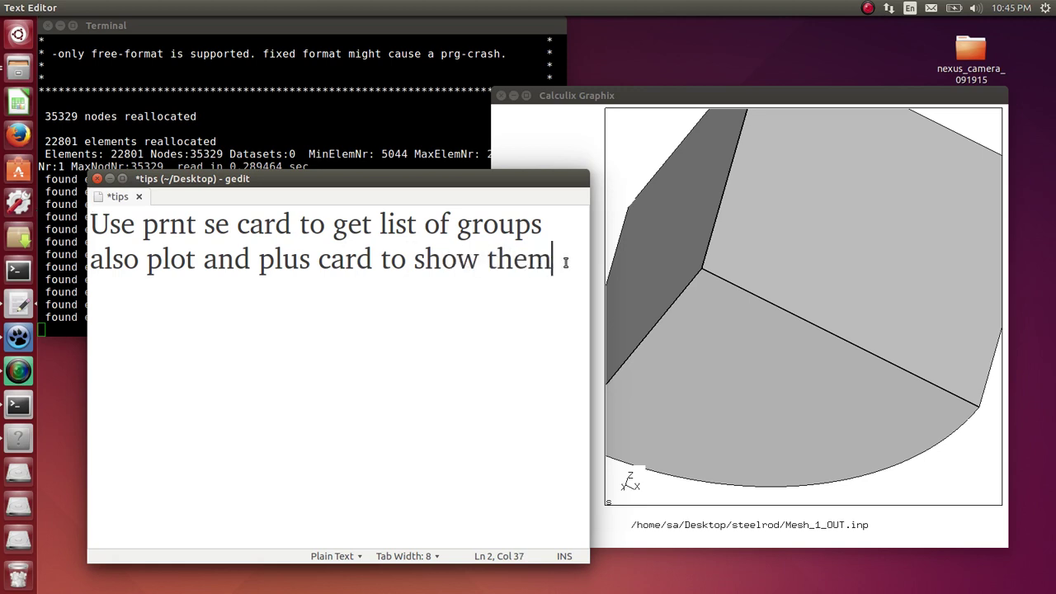
Step: Clear all text from the tips note and minimize the text editor
drag(566, 263, 18, 203)
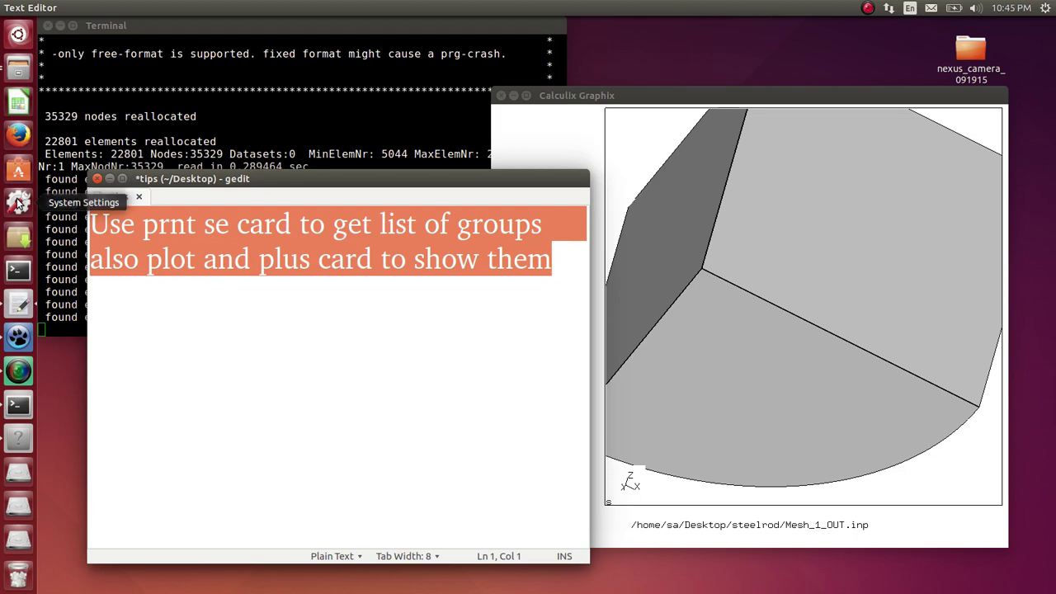
key(BackSpace)
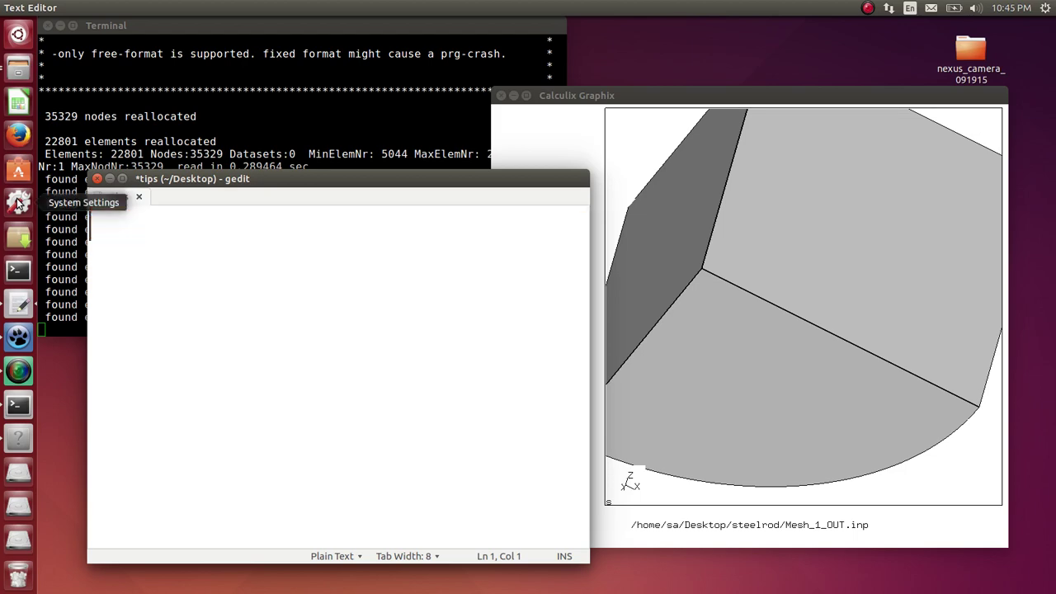
click(110, 179)
Step: Run the CGX command prnt se to list the mesh sets, and uncover the terminal output by moving the graphics window aside
drag(667, 98, 587, 82)
text(p)
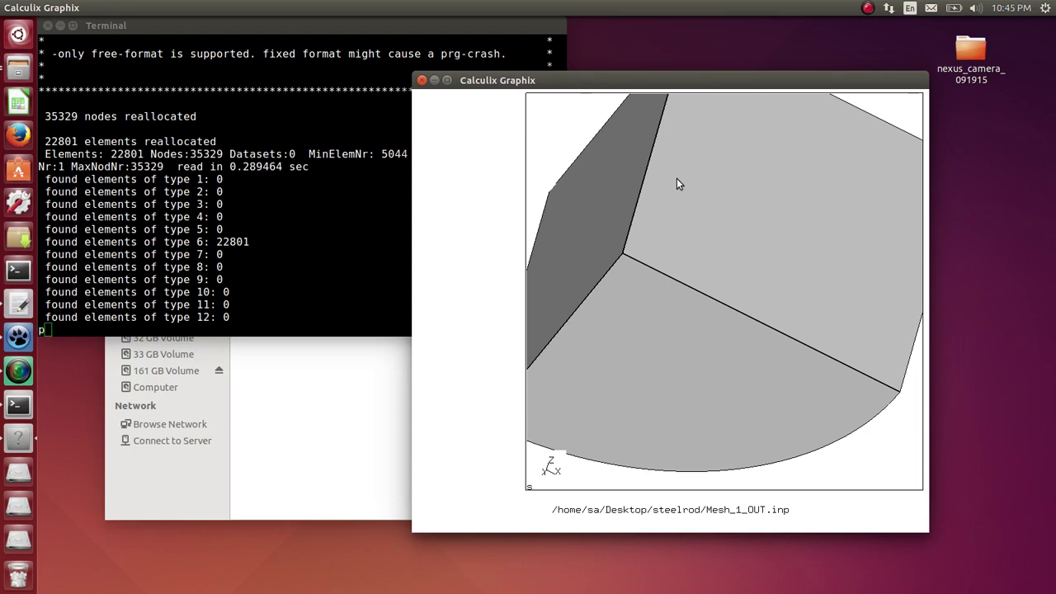
text(rnt se)
key(Return)
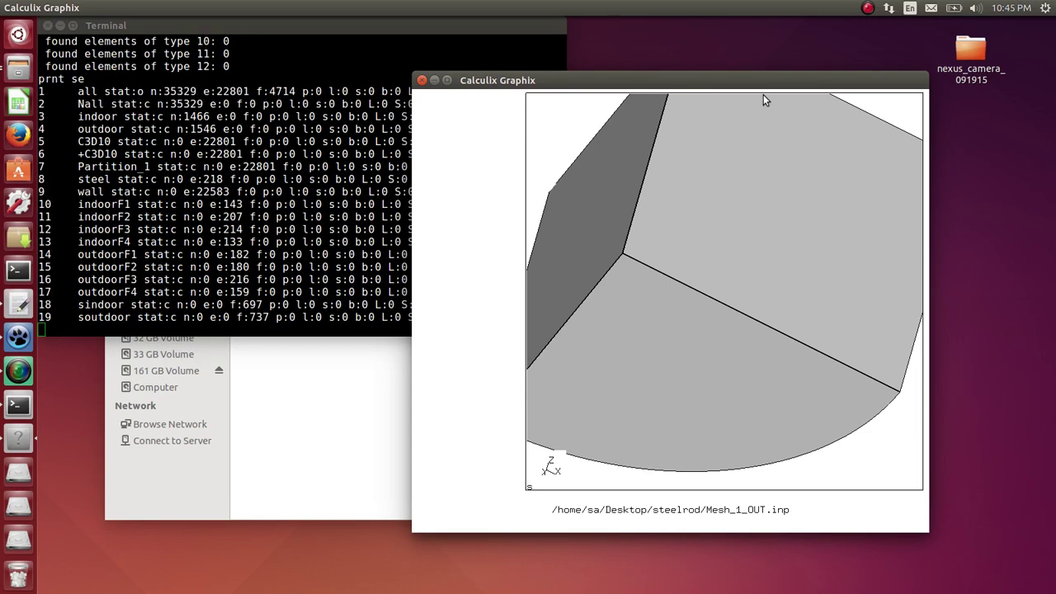
drag(735, 85, 859, 110)
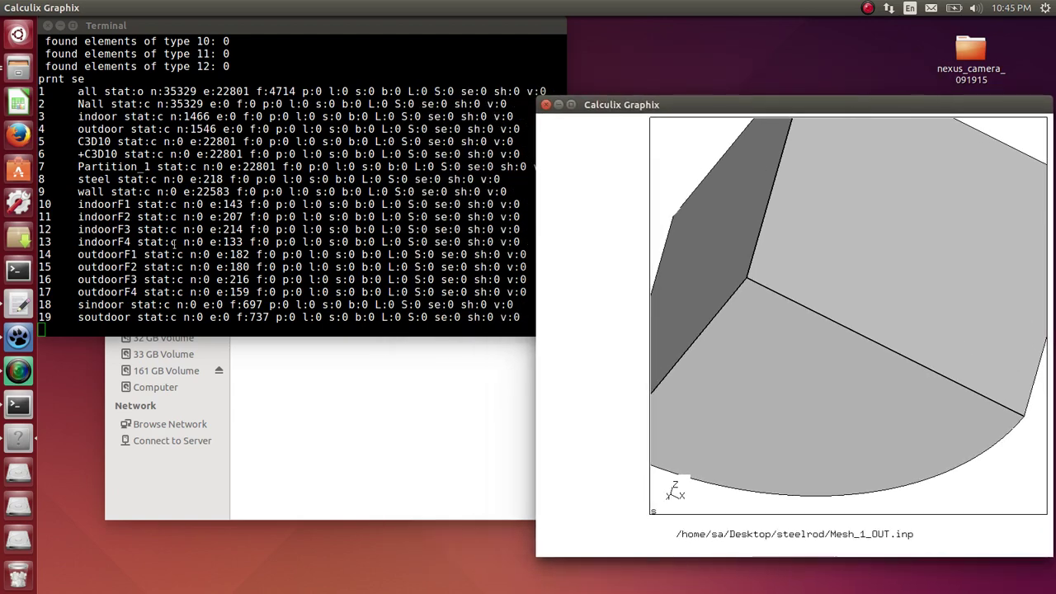
Step: Examine the printed set list, checking the indoor and outdoor node sets, steel and wall element counts, and sindoor and soutdoor face counts
drag(78, 90, 528, 324)
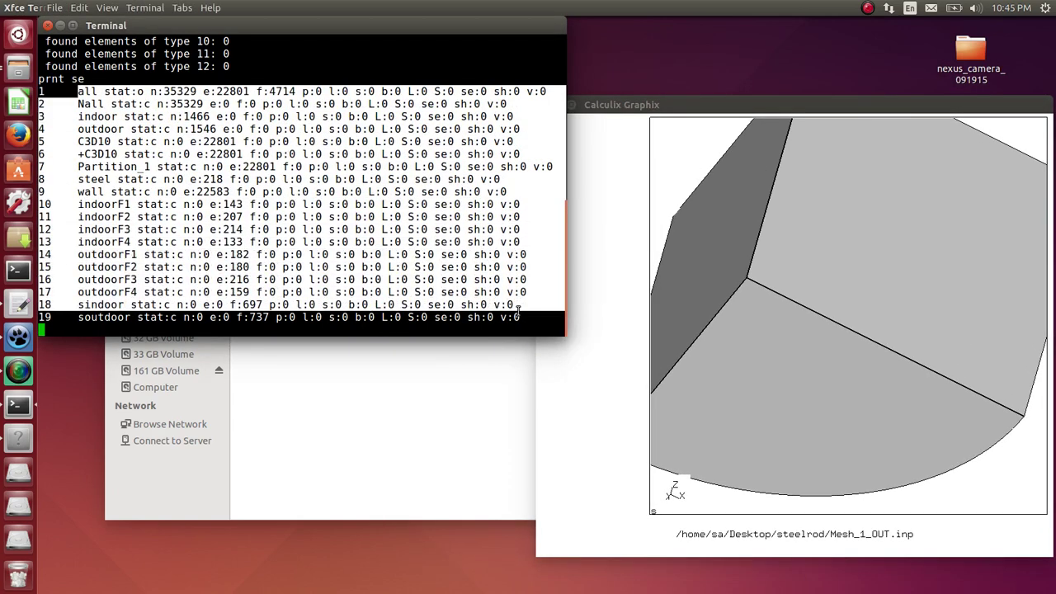
click(129, 123)
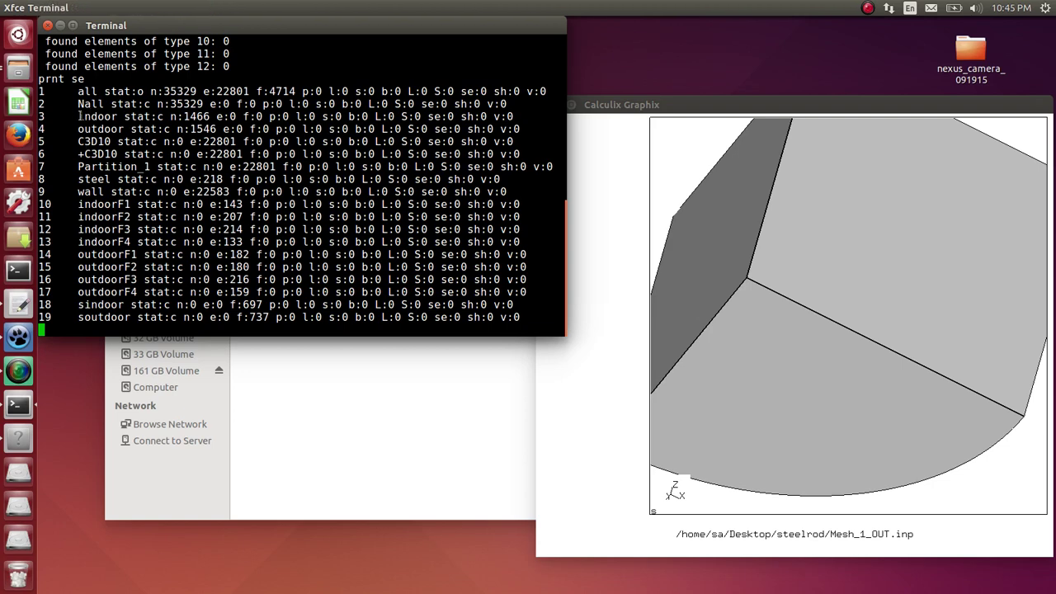
drag(78, 117, 203, 129)
click(175, 141)
drag(76, 179, 110, 180)
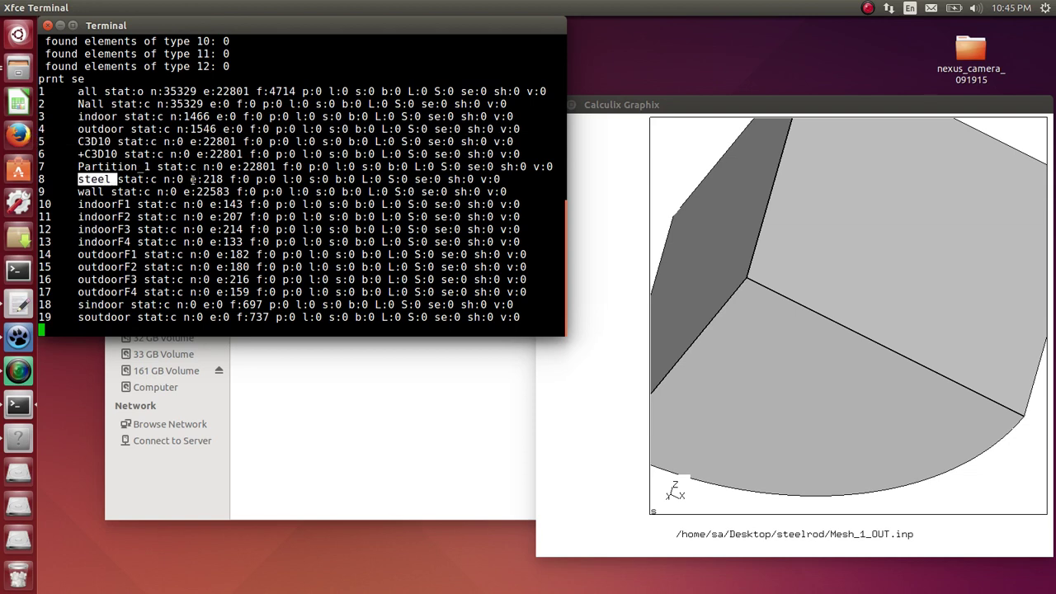
drag(190, 179, 223, 179)
drag(71, 196, 108, 192)
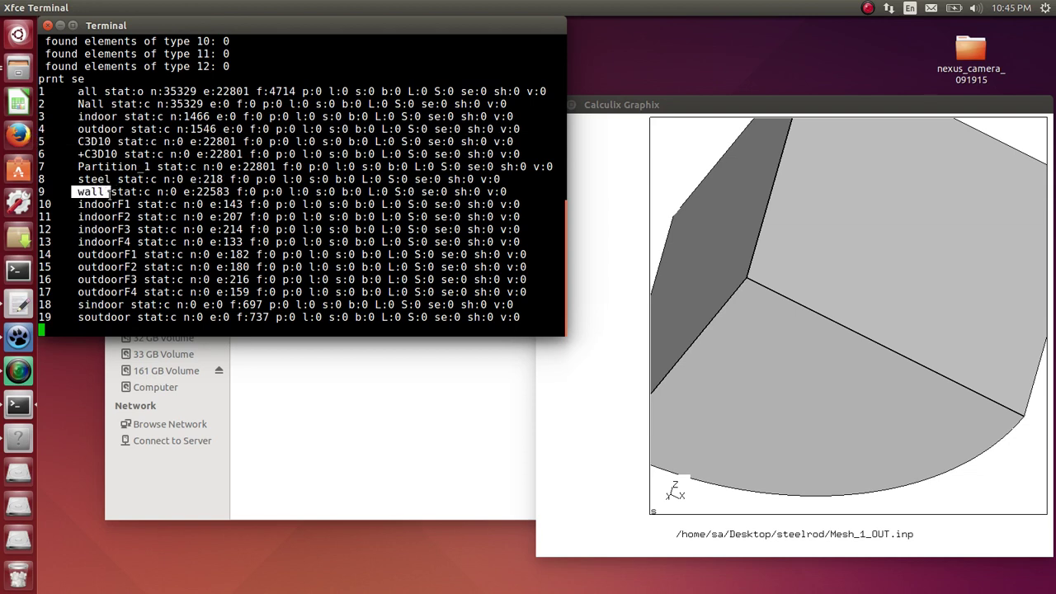
drag(184, 192, 231, 191)
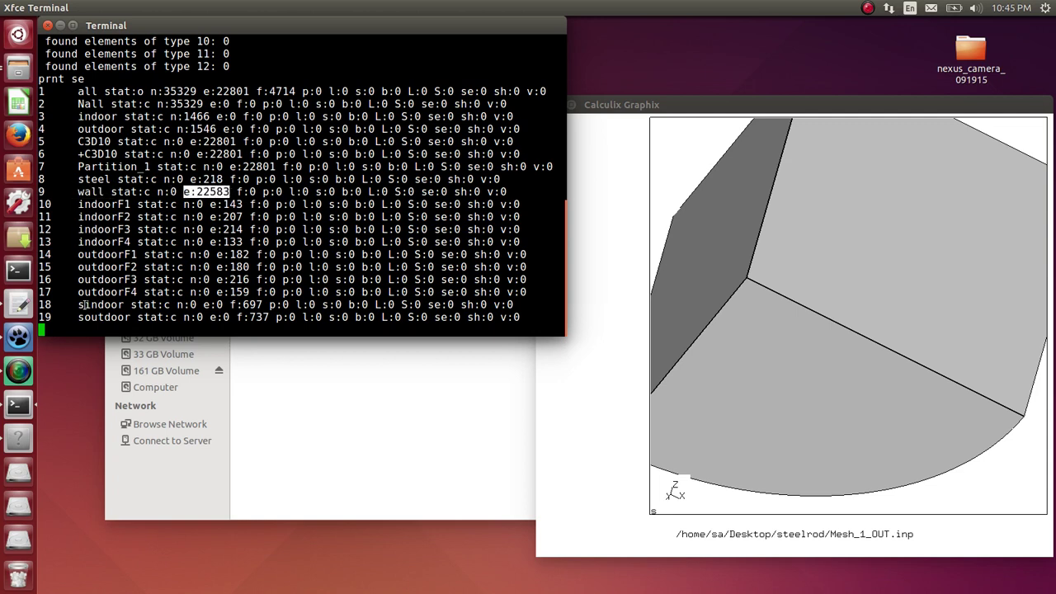
drag(76, 306, 125, 306)
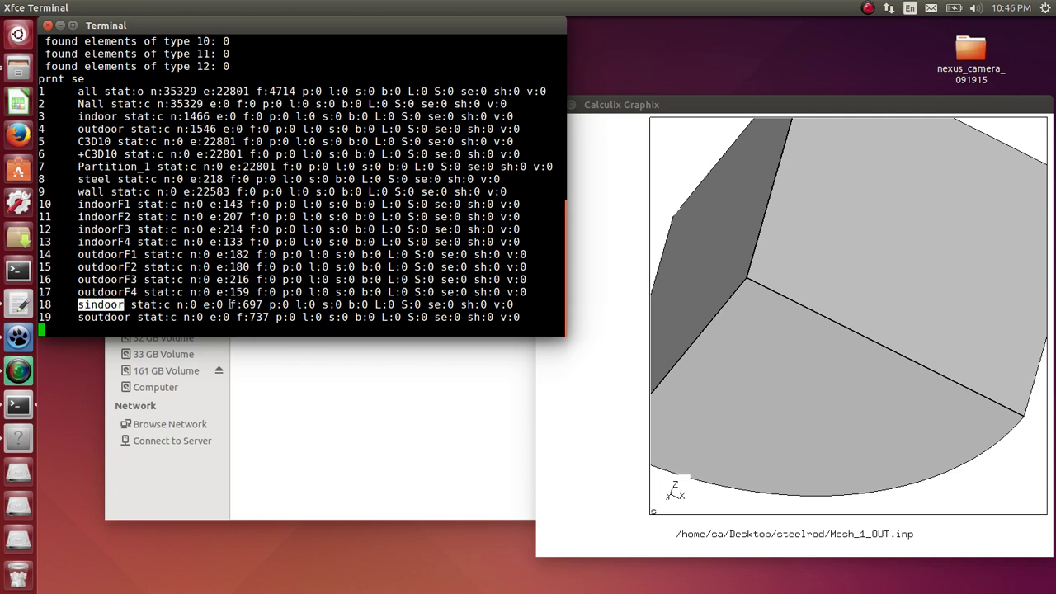
drag(230, 305, 265, 305)
drag(75, 318, 127, 317)
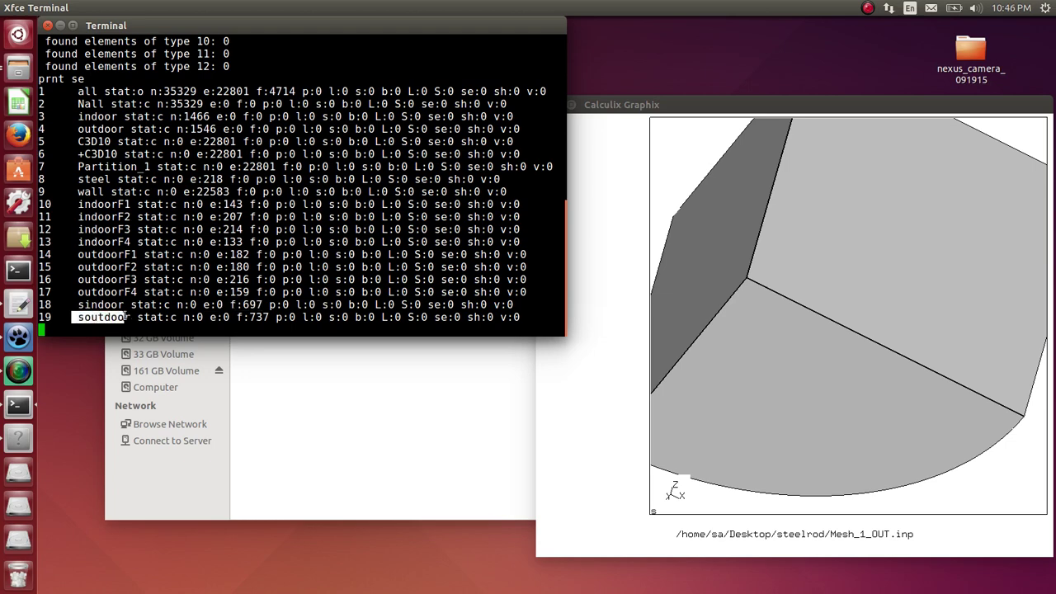
drag(237, 317, 275, 319)
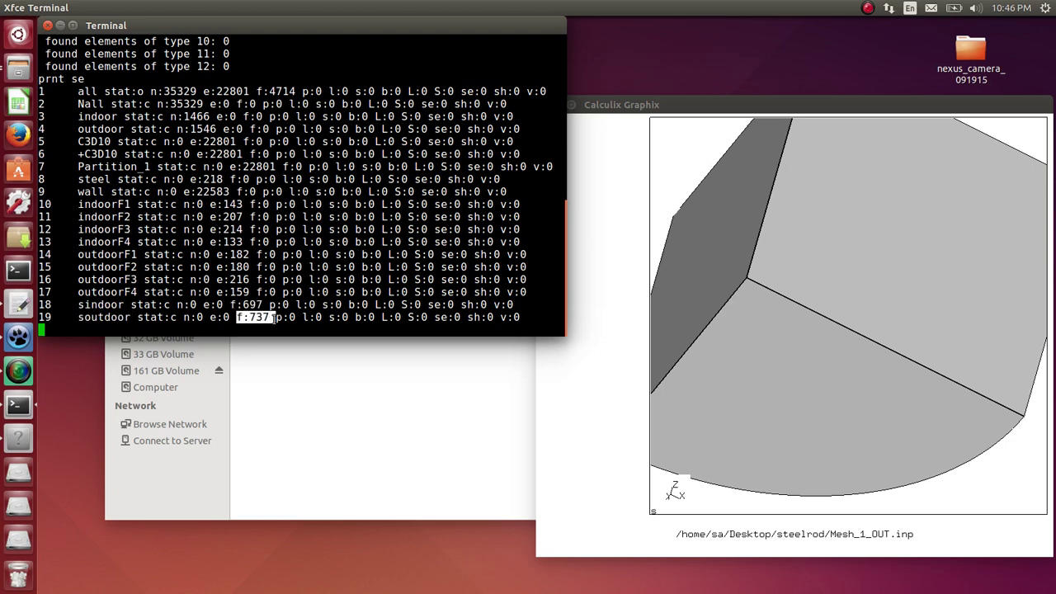
click(266, 357)
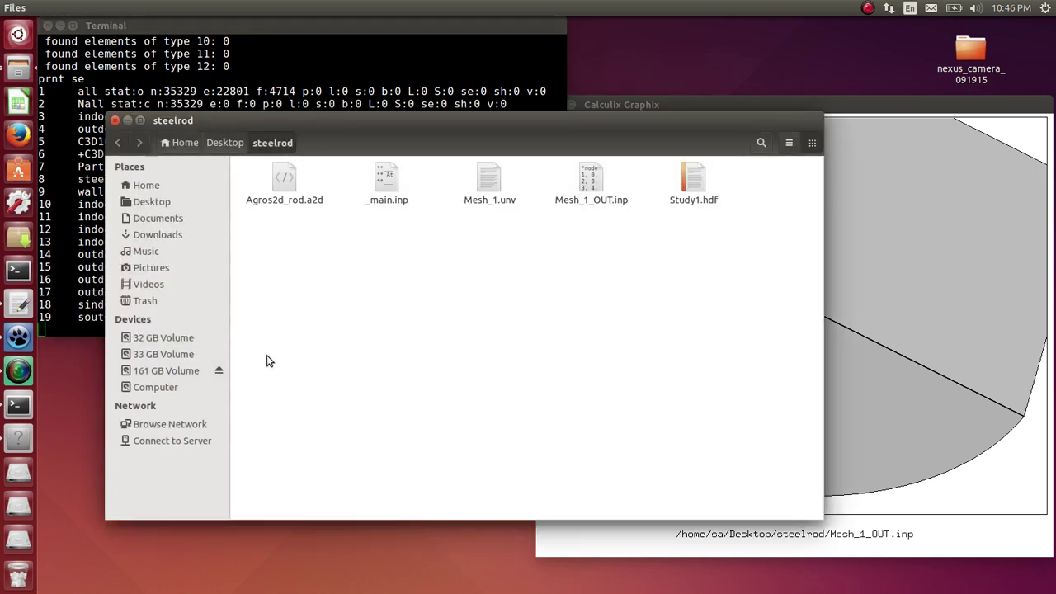
Step: Turn the quarter cylinder upright in the CGX graphics window and plot the steel element set in magenta with plot e steel m
click(881, 269)
click(514, 68)
drag(720, 109, 631, 94)
drag(746, 248, 718, 386)
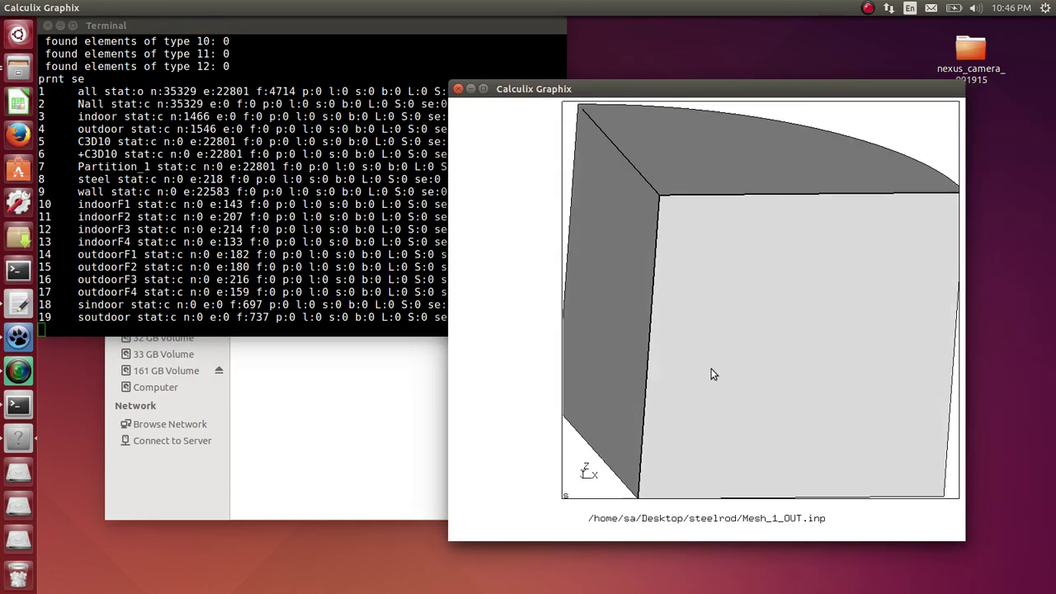
scroll(712, 371, up, 2)
scroll(710, 368, down, 5)
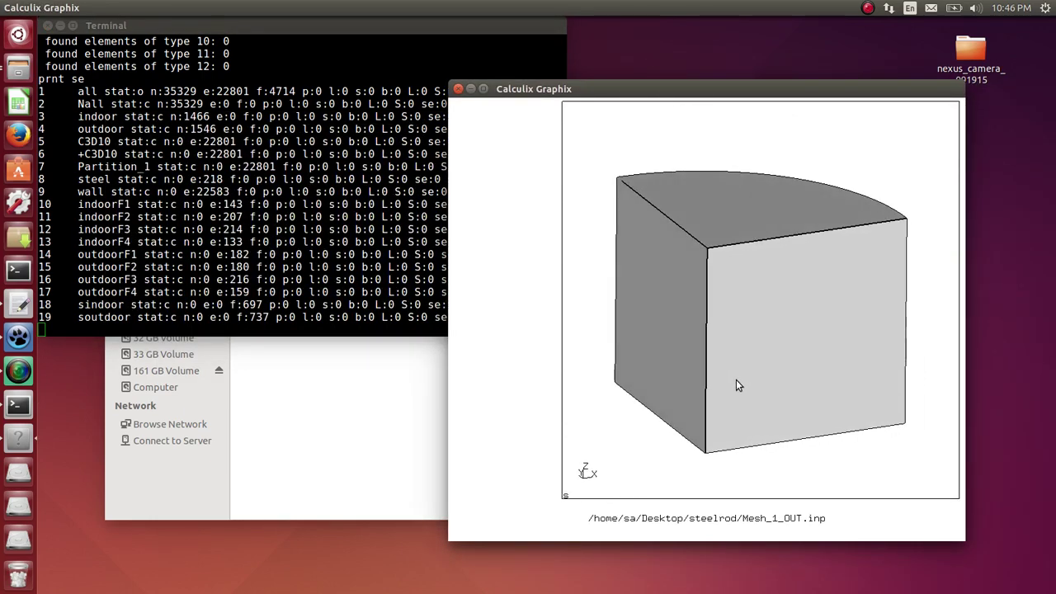
text(plot e steel m)
key(Return)
Step: Add the wall element set to the plot in green with the command plus e wall g
text(plus )
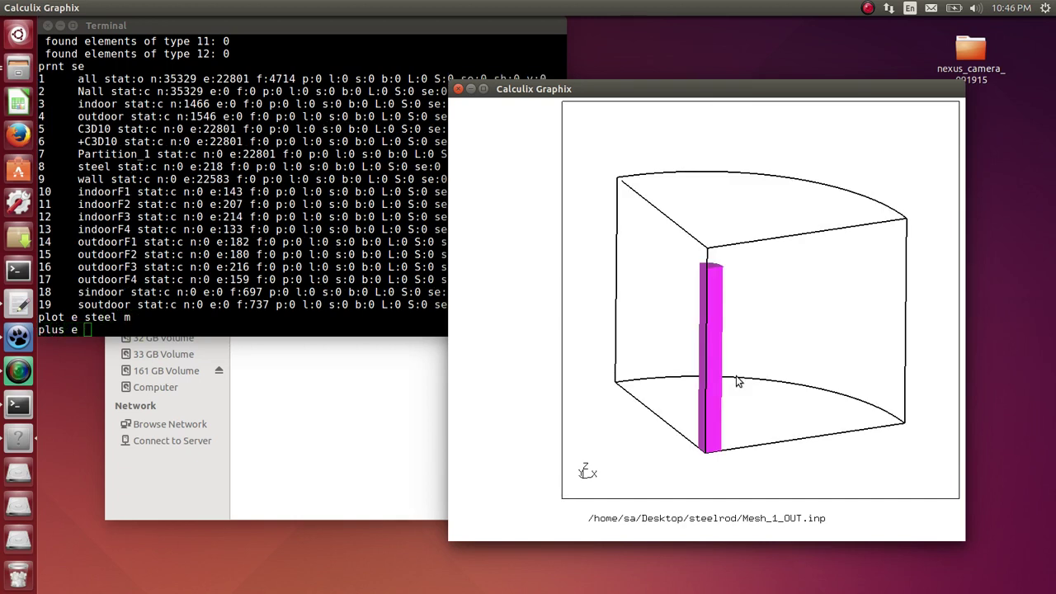
text(e wall g)
key(Return)
Step: Add the soutdoor faces in red with plus f soutdoor r and the sindoor faces in black with plus f sindoor k
text(p)
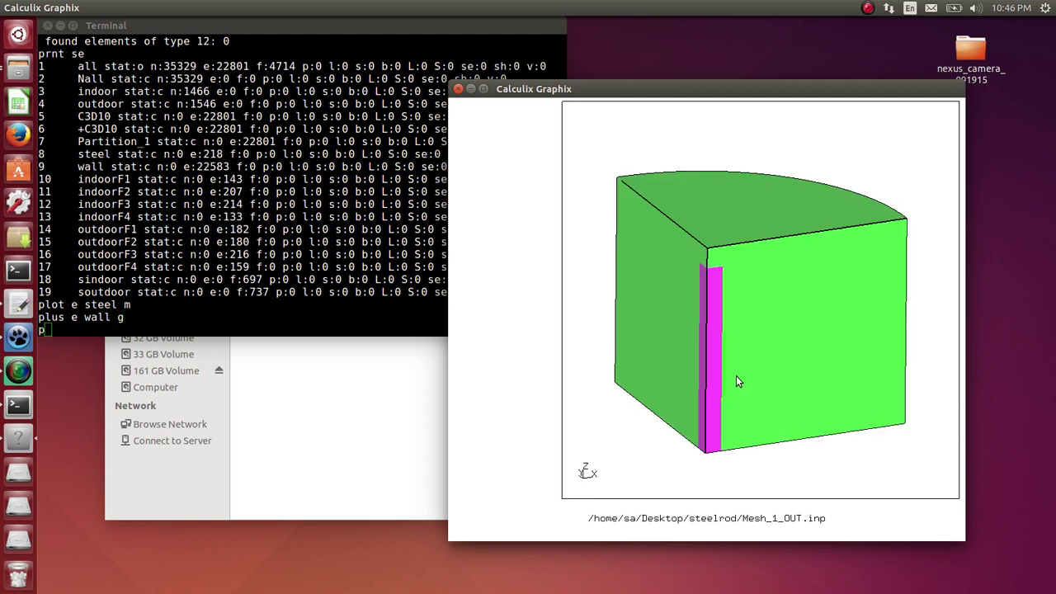
text(lus f soutdoor)
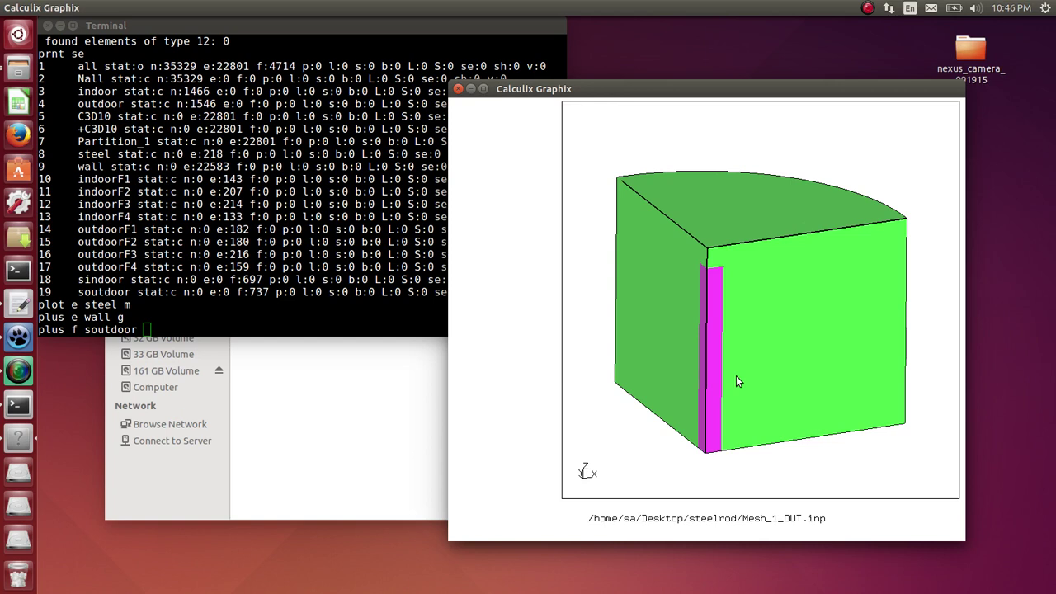
text( r)
key(Return)
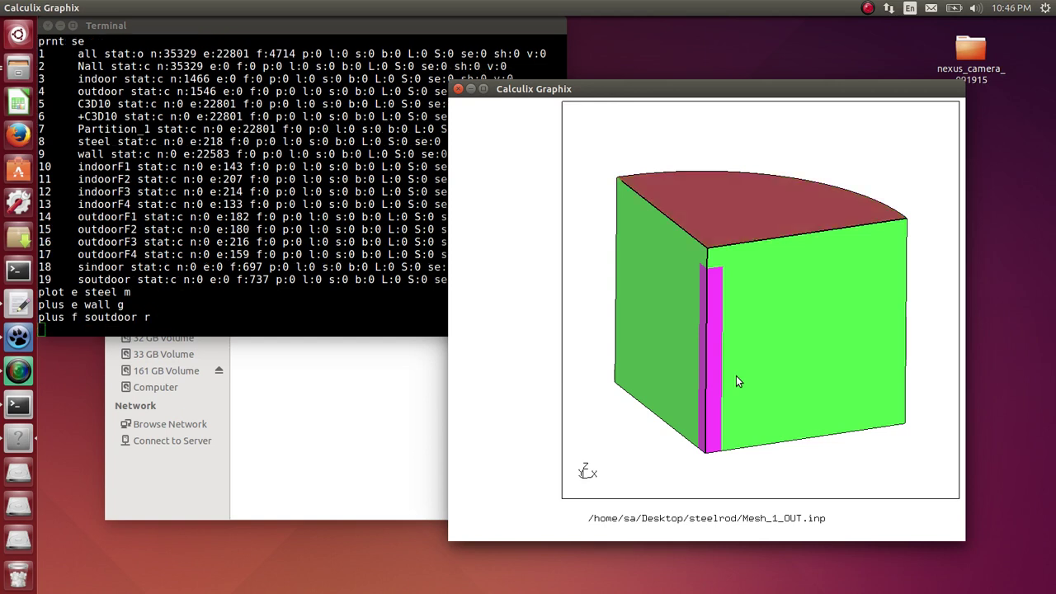
text(plus f sindoor k)
key(Return)
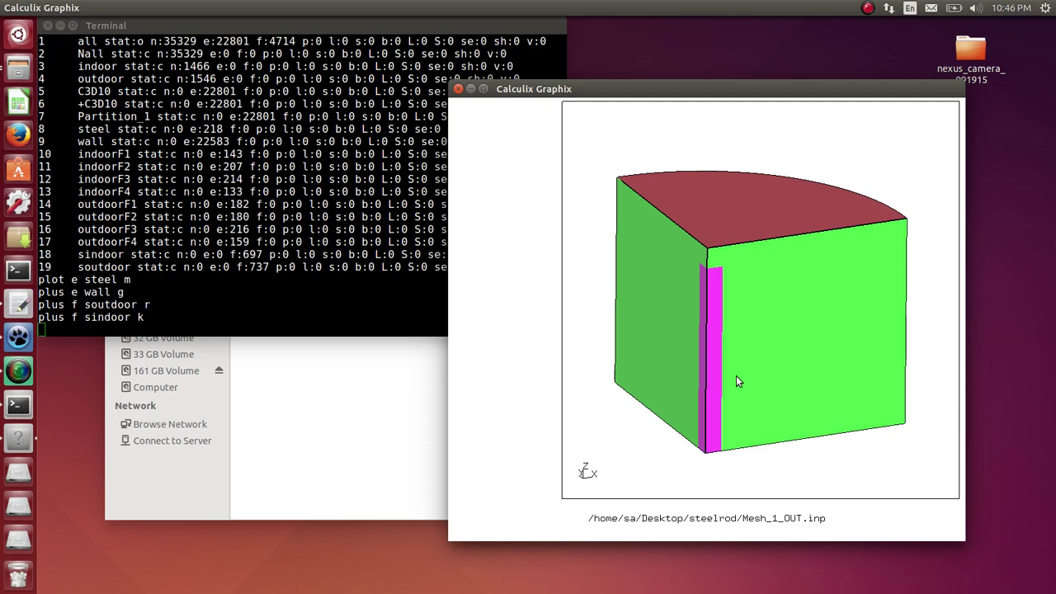
drag(736, 381, 762, 388)
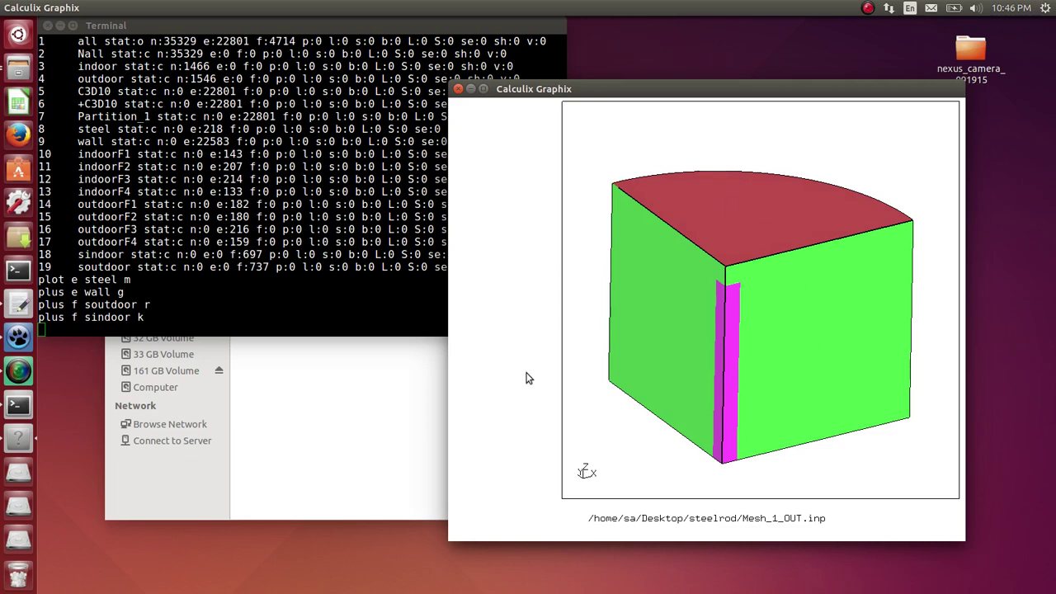
Step: Quit CGX and place the CalculiX launcher window in front of the steelrod folder
click(518, 255)
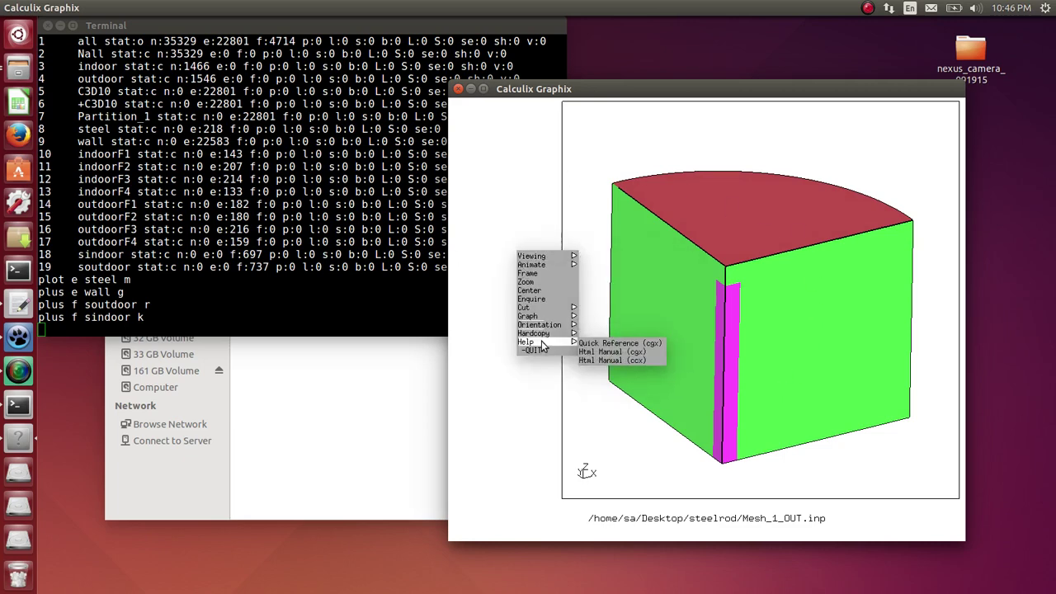
click(541, 347)
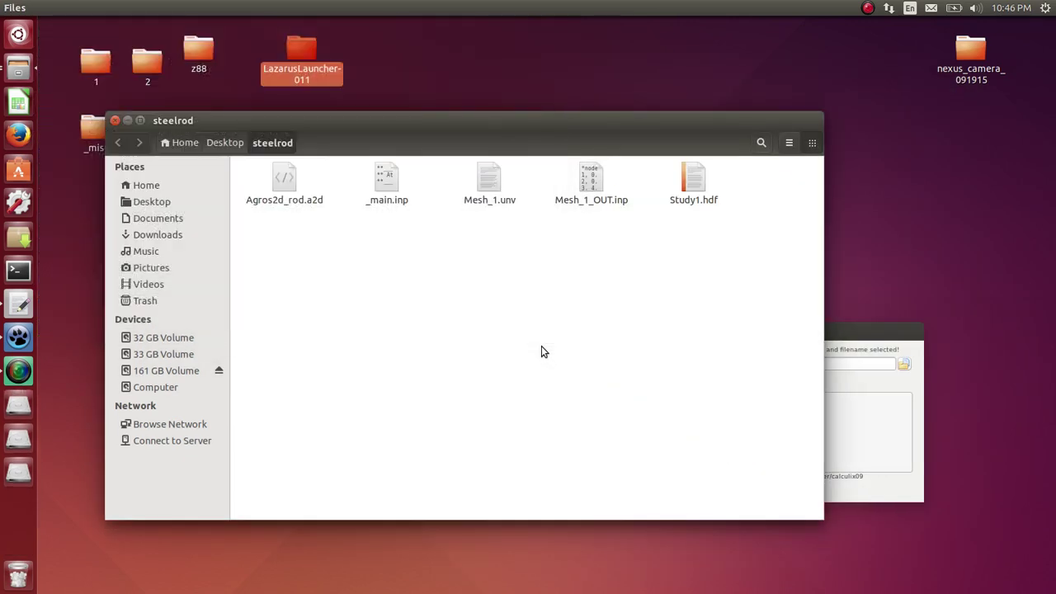
click(846, 335)
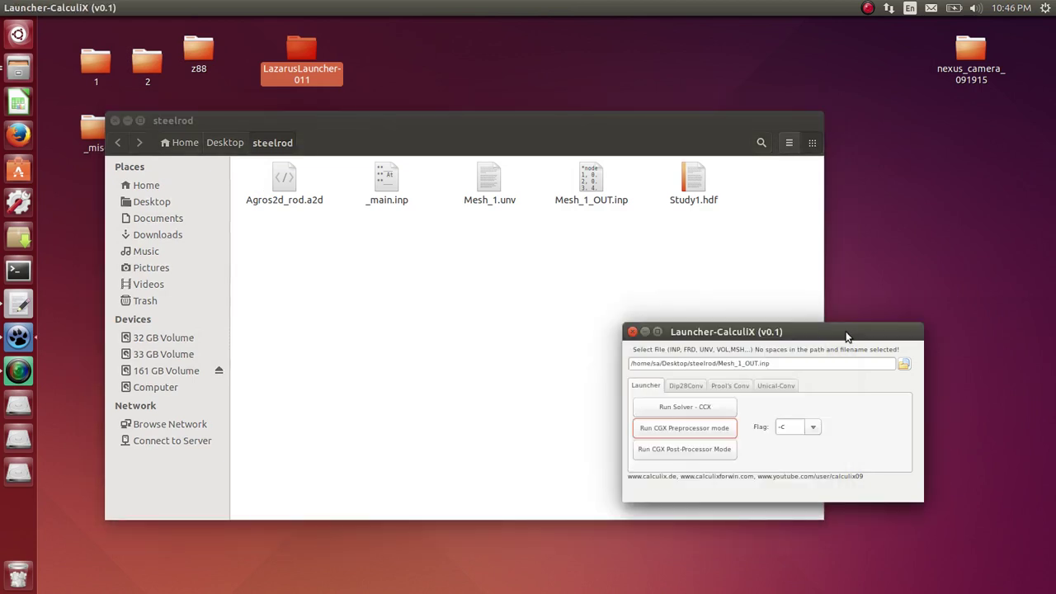
double_click(841, 335)
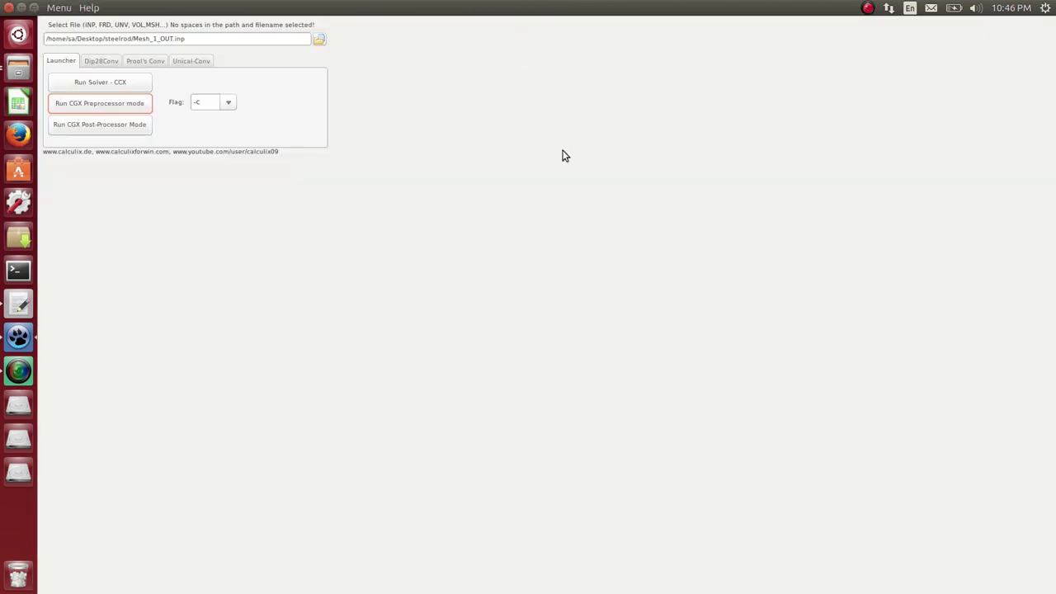
drag(577, 7, 622, 338)
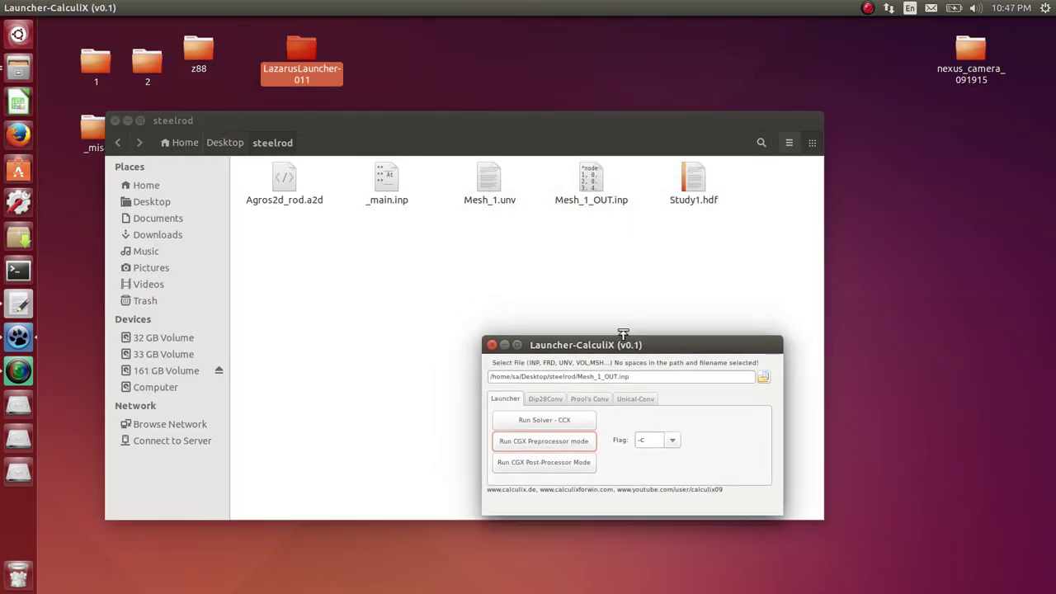
Step: Reopen the tips note in the text editor and write "Let's prepare input file for" and "CalculiX CCX (solver)" on two lines
click(18, 304)
drag(316, 187, 373, 224)
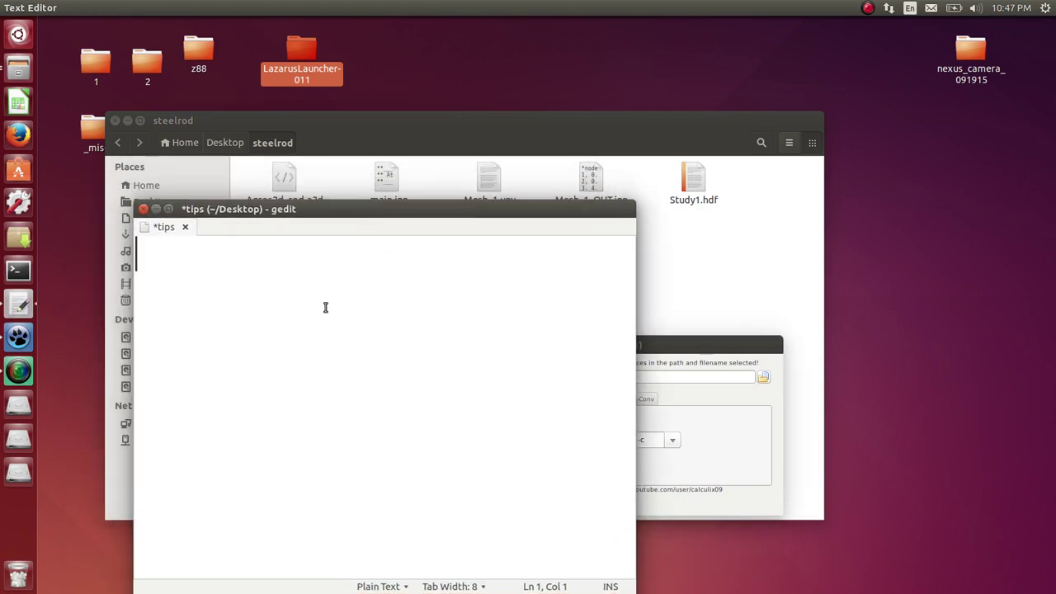
text(Let's p)
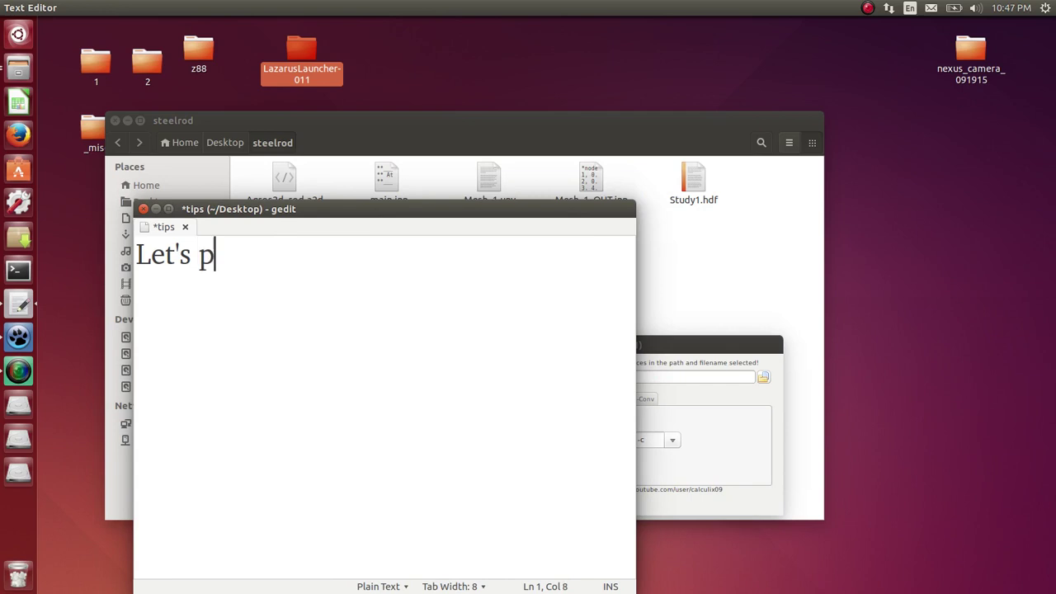
text(repare )
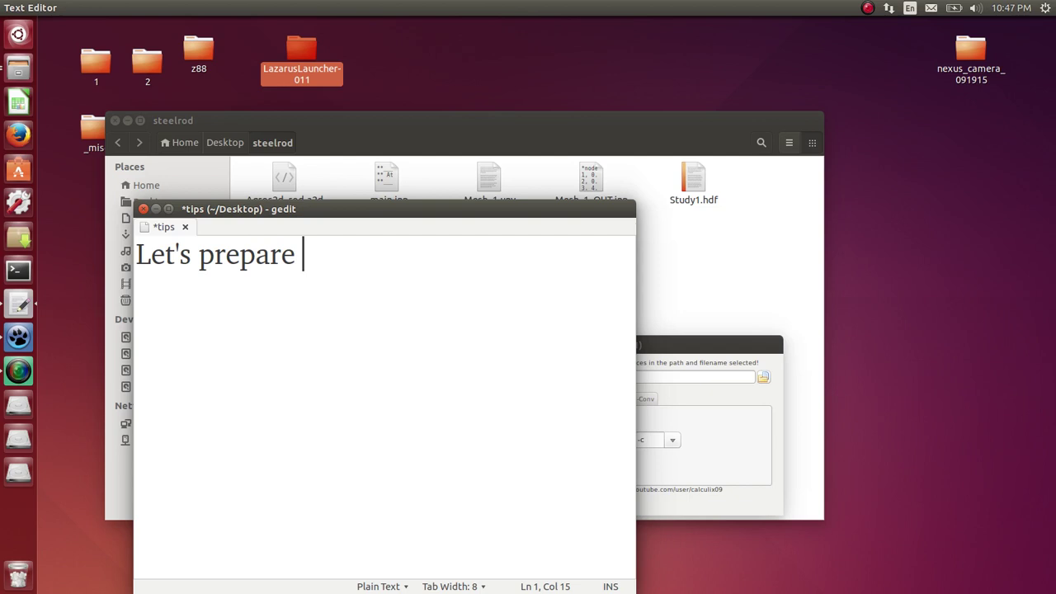
text(input f)
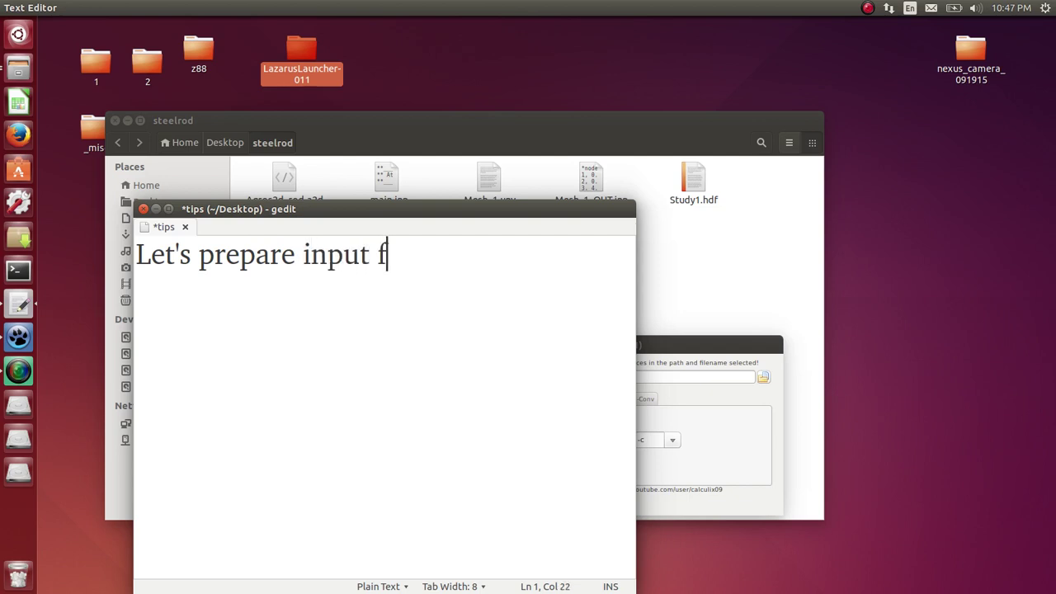
text(ile for)
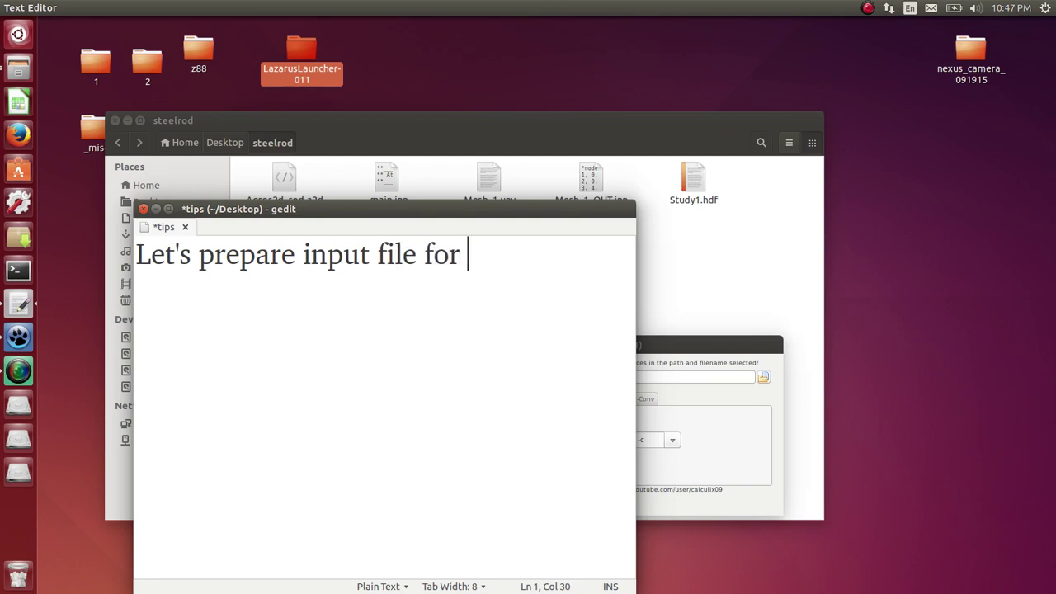
key(Return)
text(Calc)
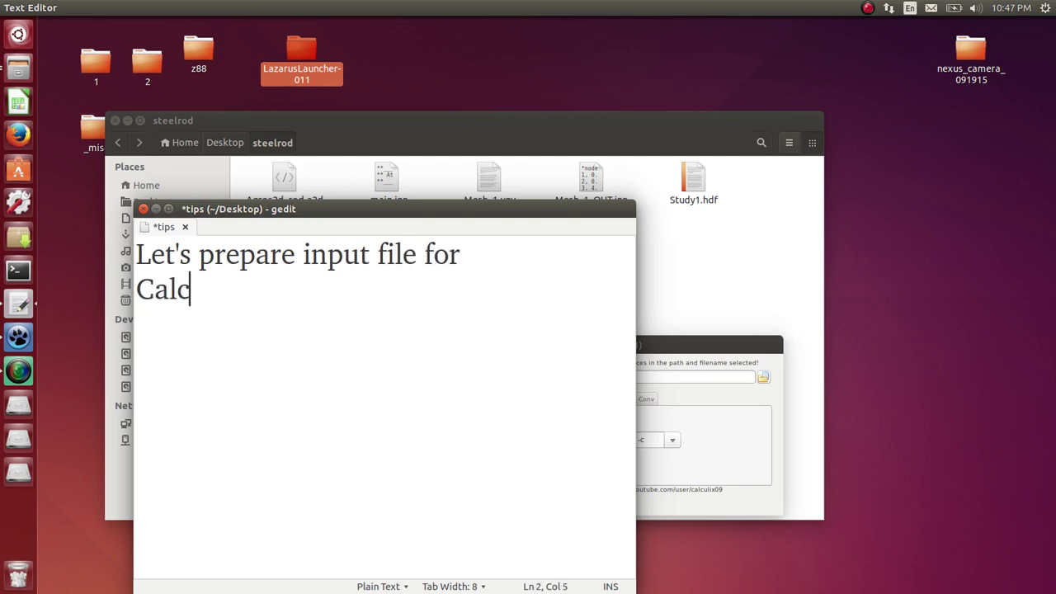
text(uliX )
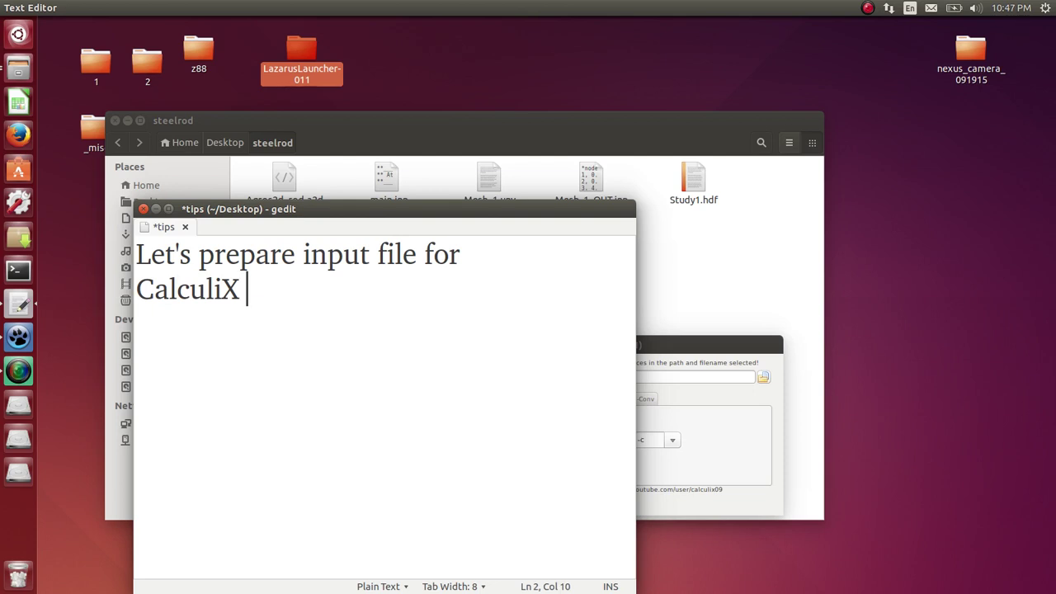
text(CCX ()
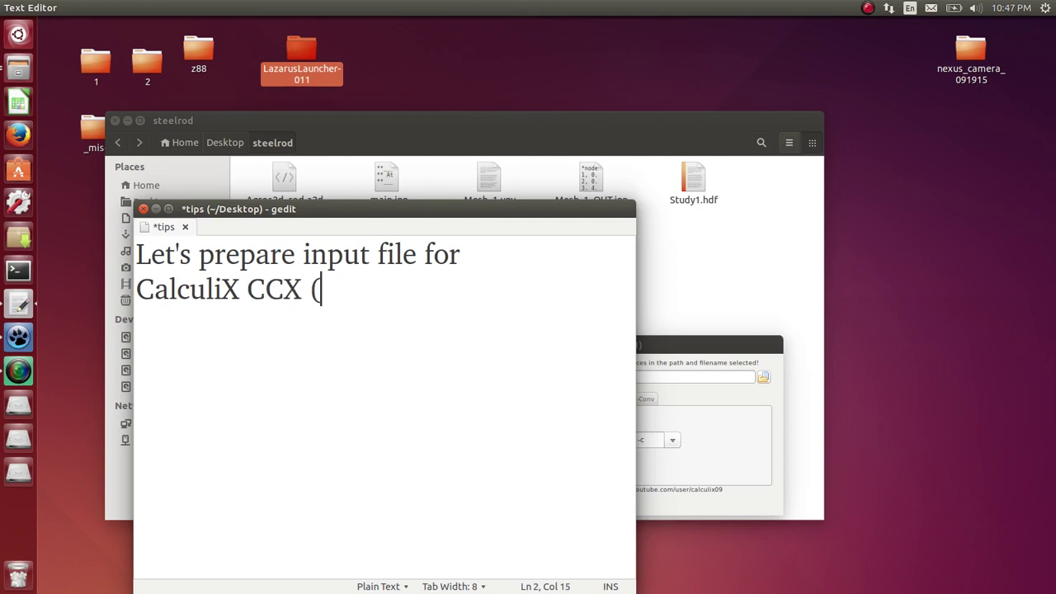
text(solver))
Step: Add the lines "We will use named groups" and "(of elements and faces)" to the tips note
key(Return)
text(We )
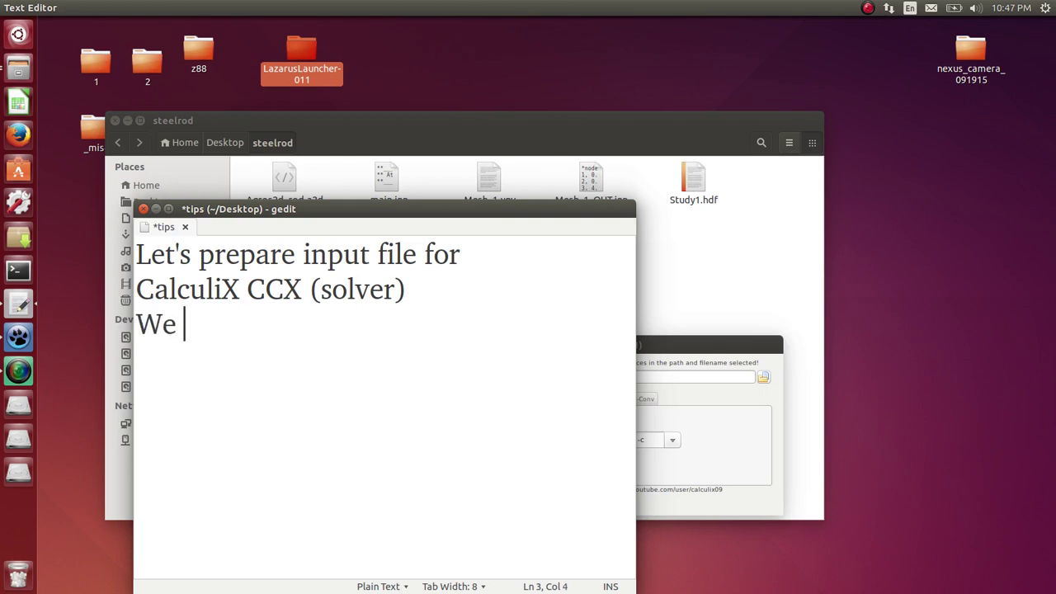
text(will us)
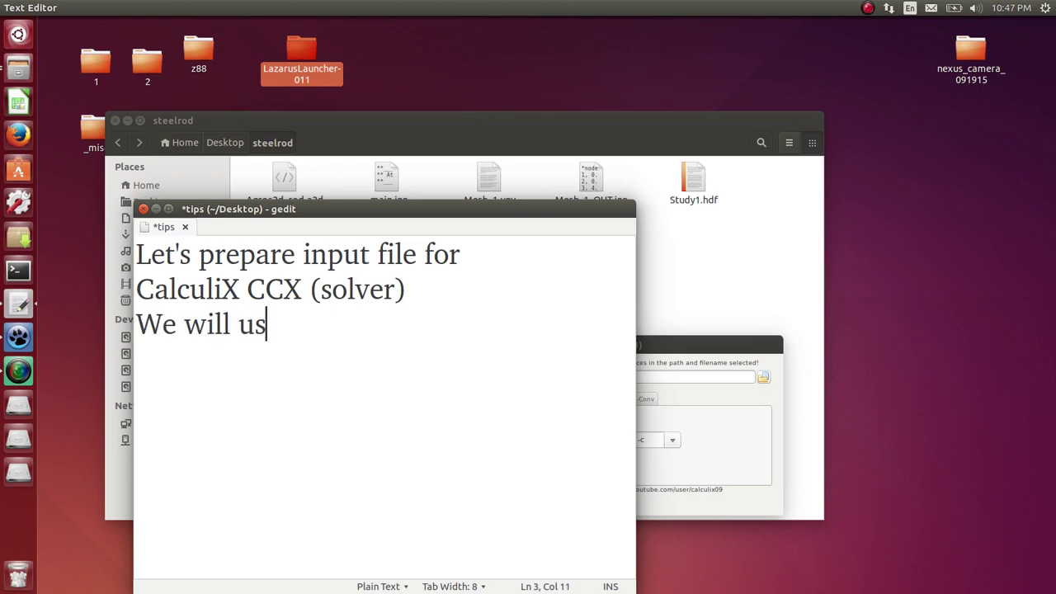
text(e )
text(na)
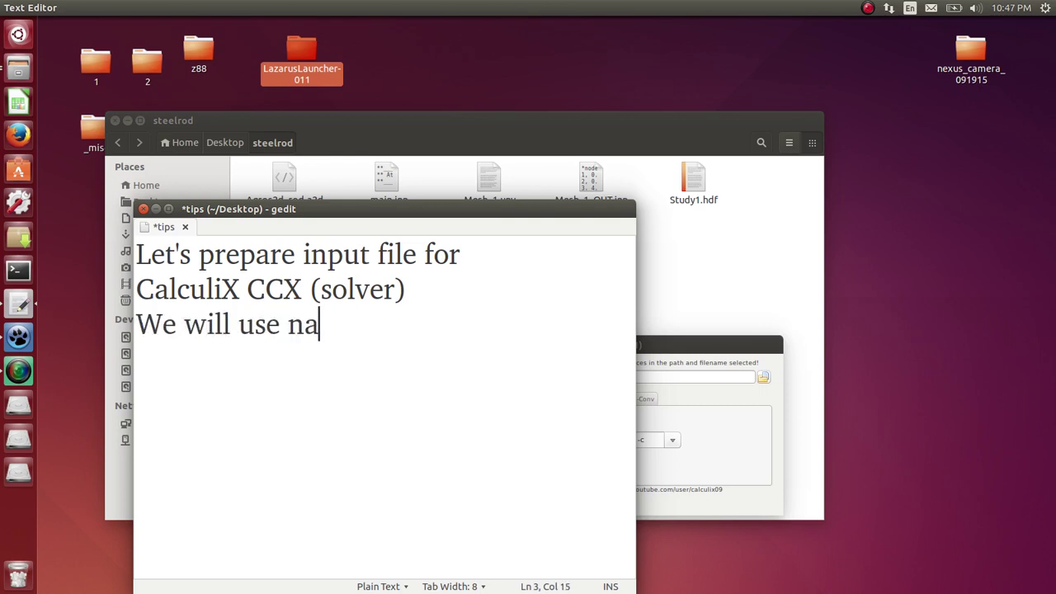
text(med groups)
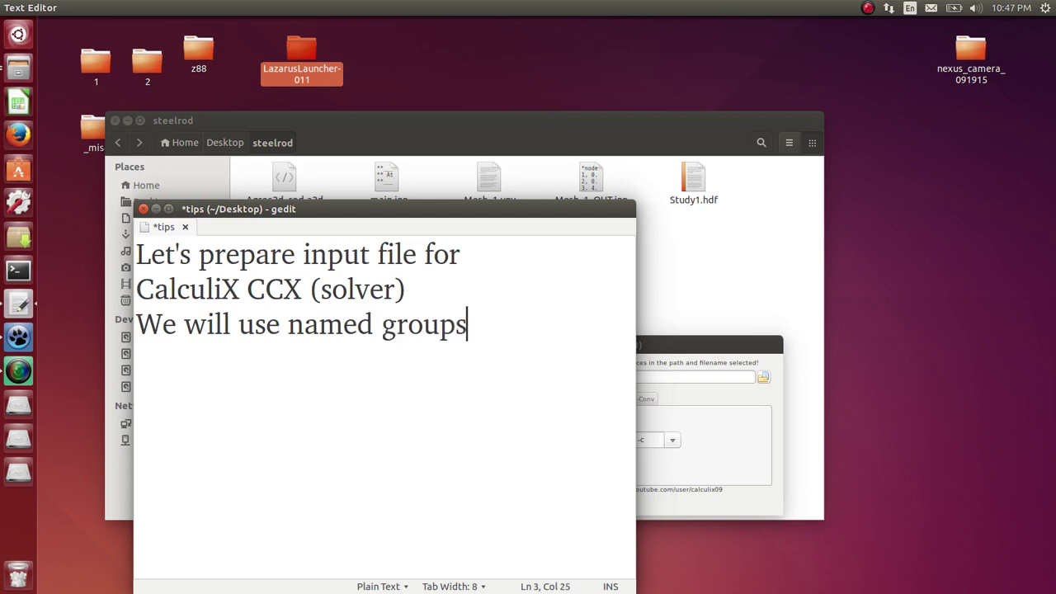
key(Return)
text((of )
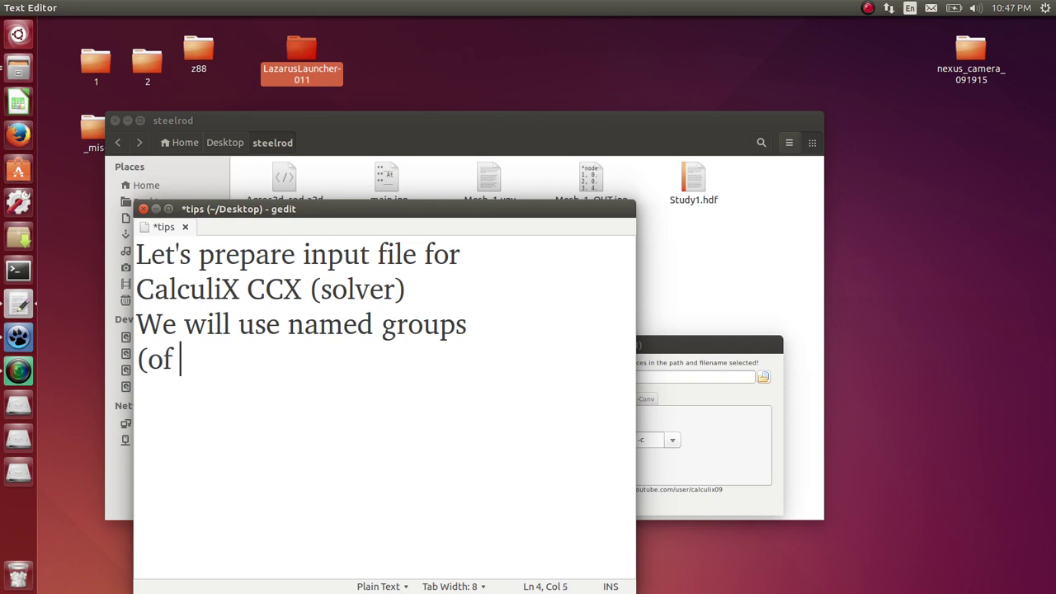
text(elements)
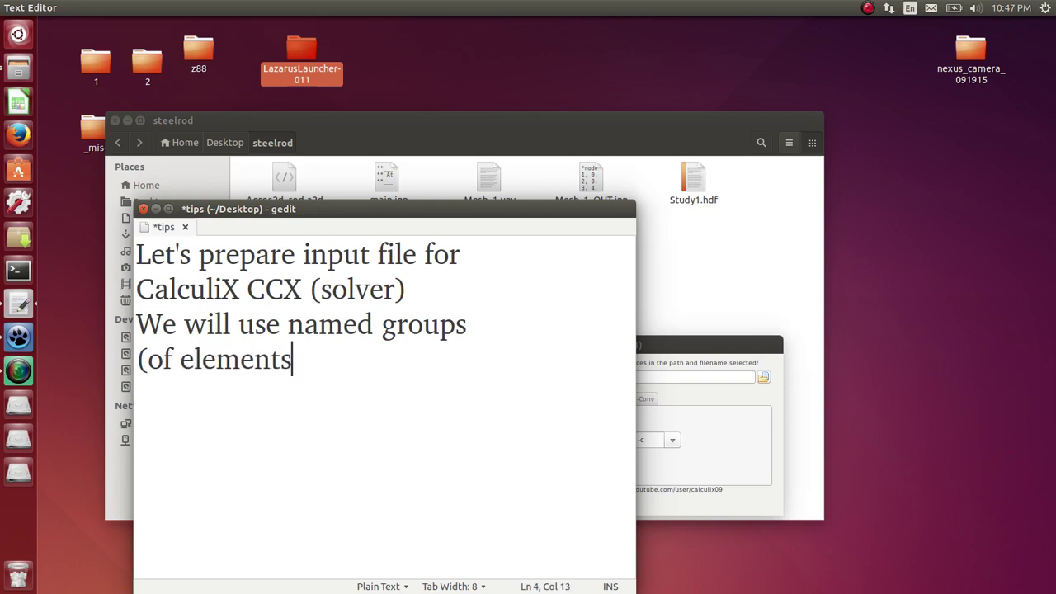
text( and fa)
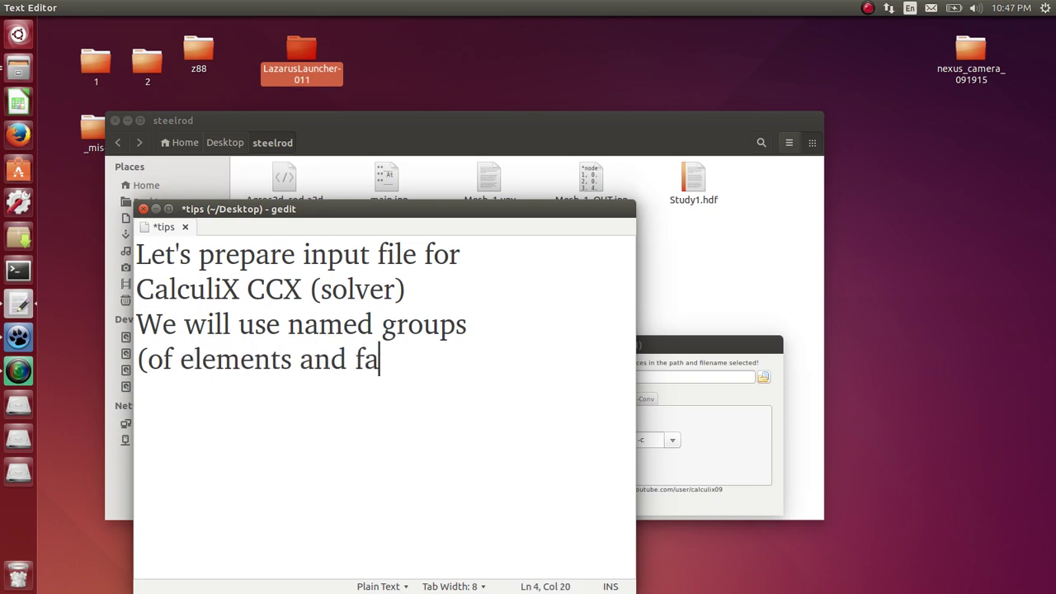
text(ces))
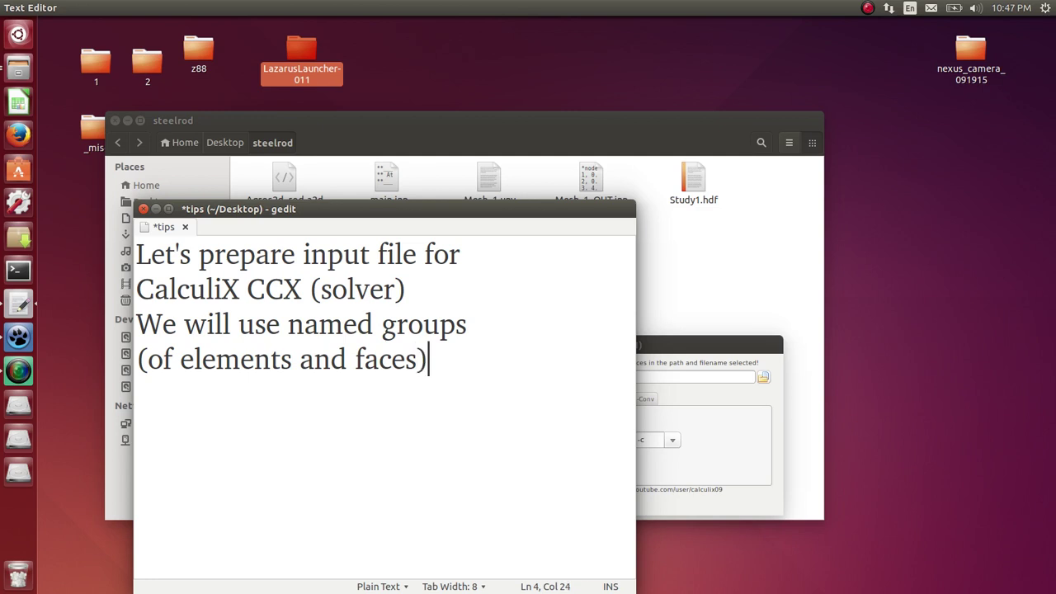
Step: Continue the note with the line "to apply boundary conditions"
key(Return)
text(to a)
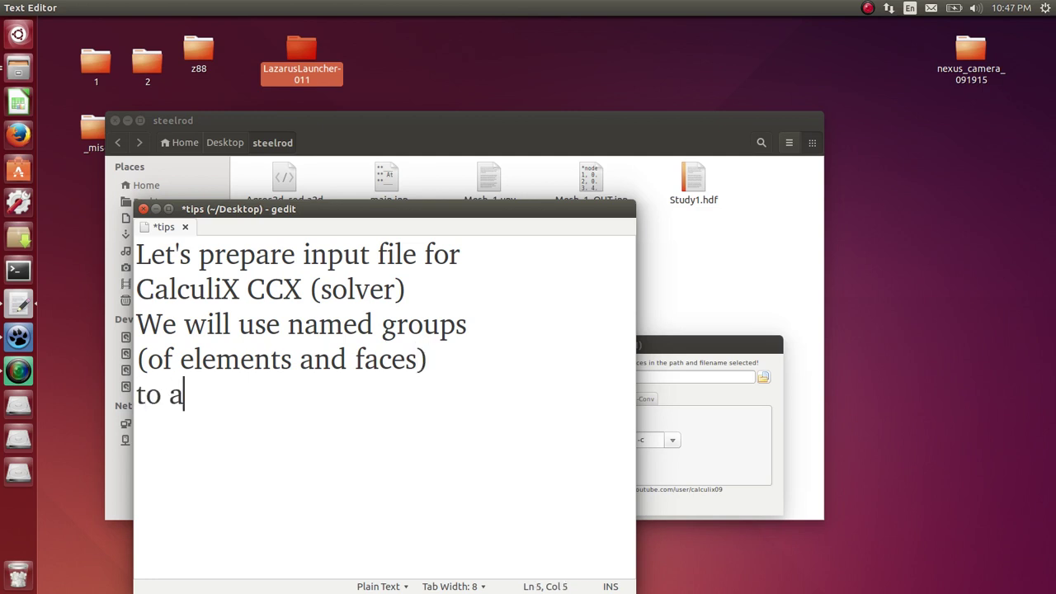
text(pply b)
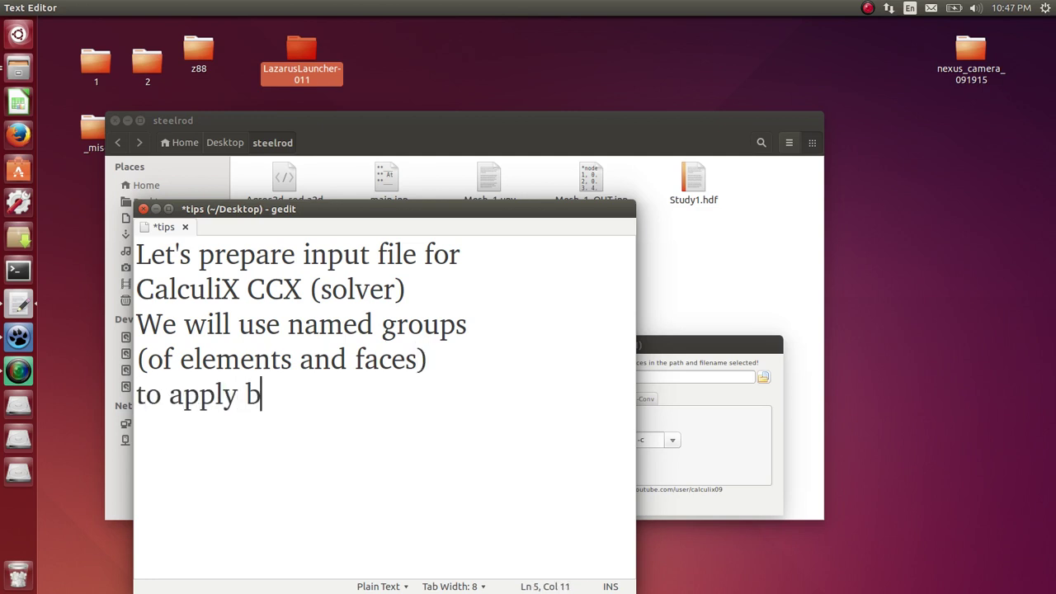
text(oundary )
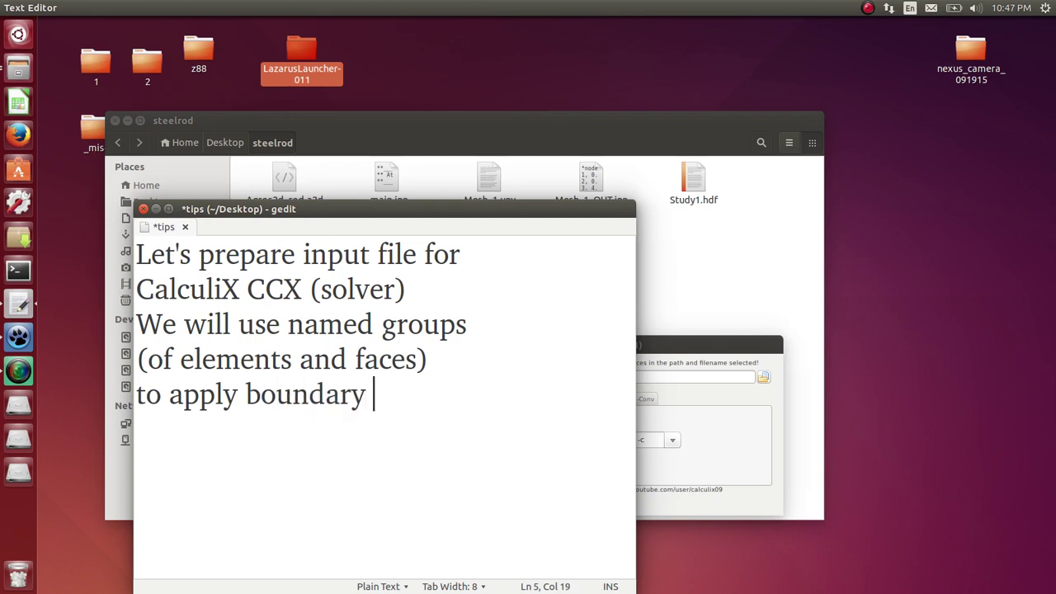
text(condi)
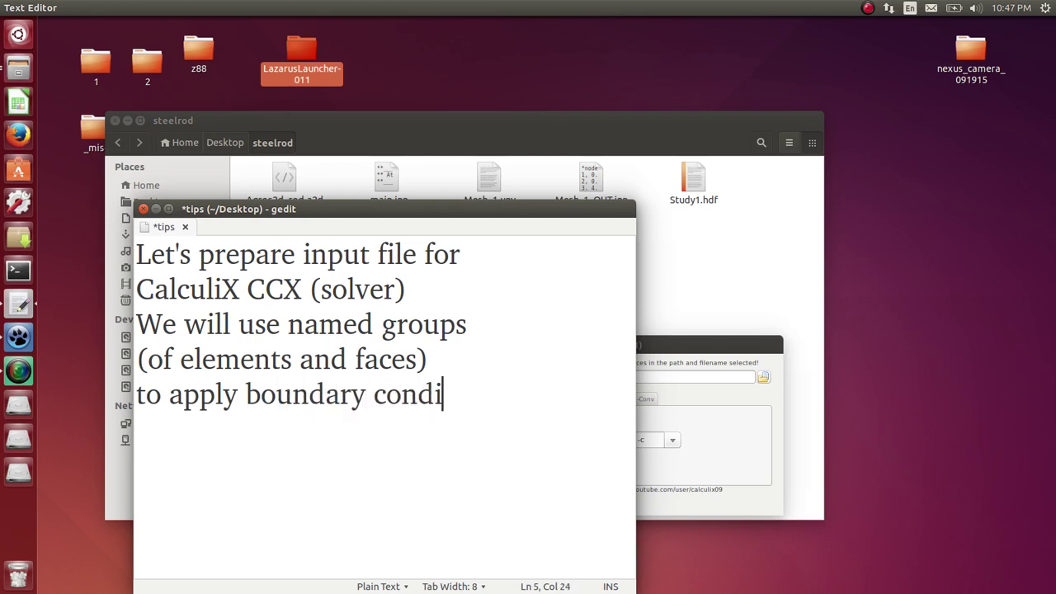
text(tions)
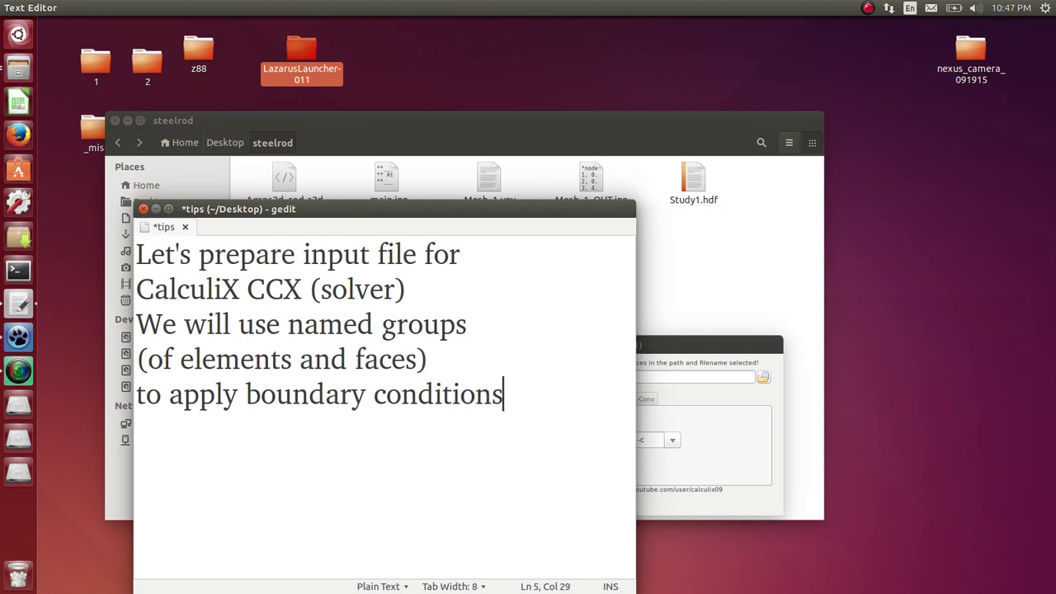
Step: Add the line "also we will use CGX with send card" to the note
key(Return)
text(als)
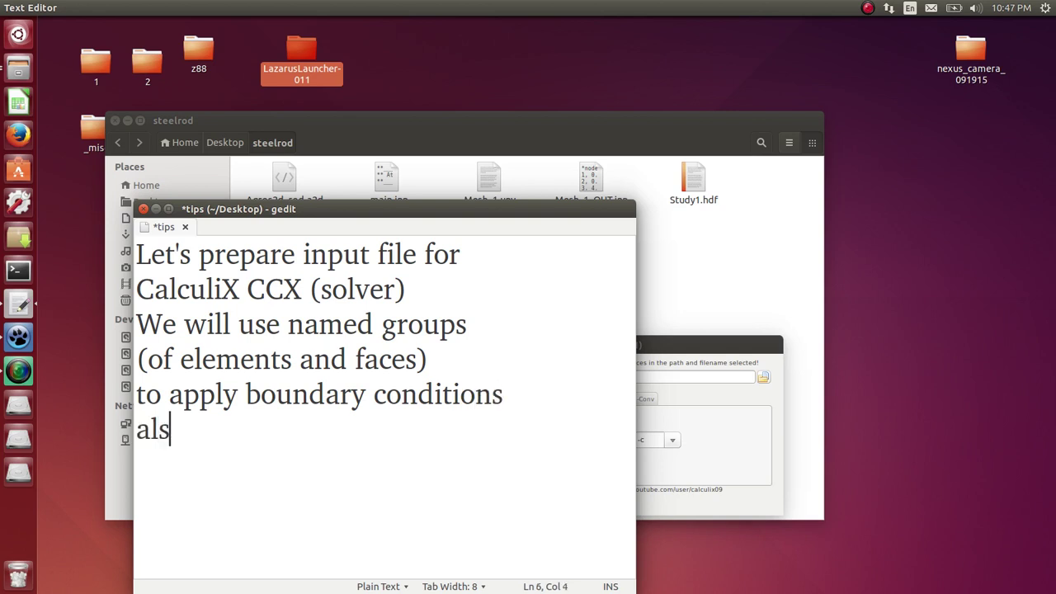
text(o we )
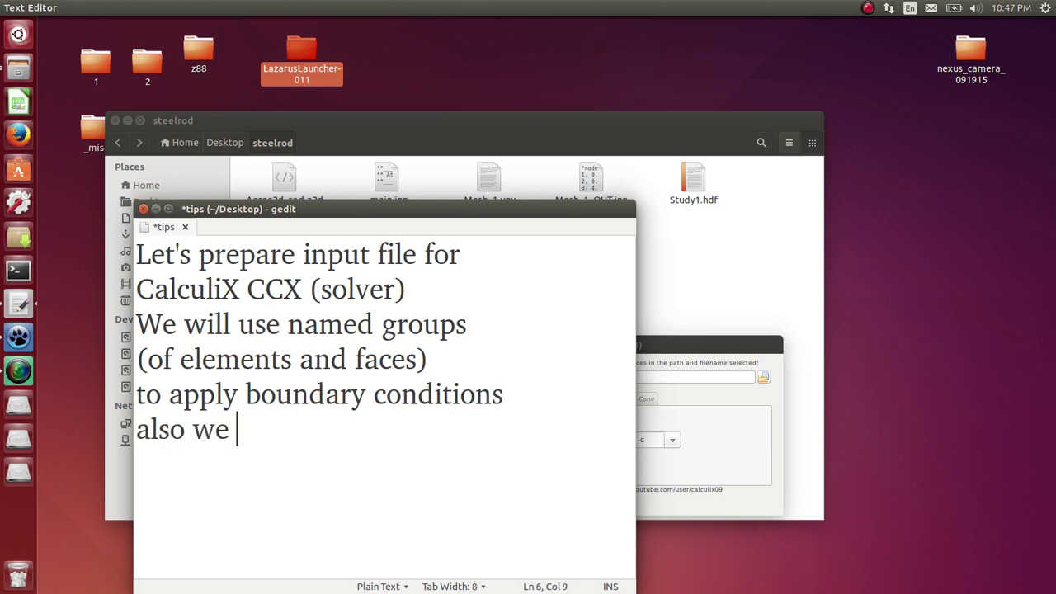
text(will us)
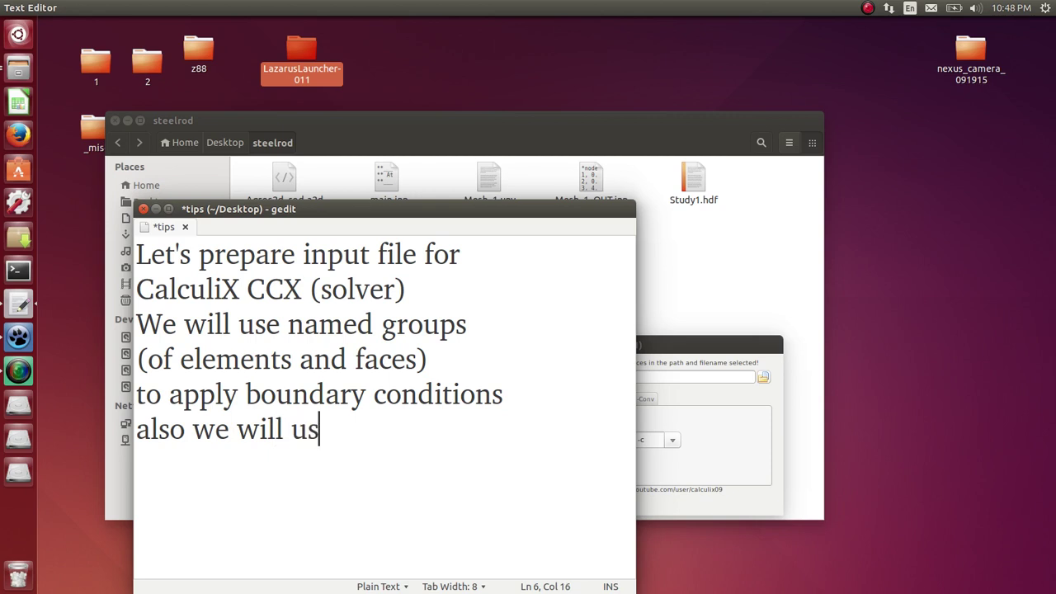
text(e CG)
text(X )
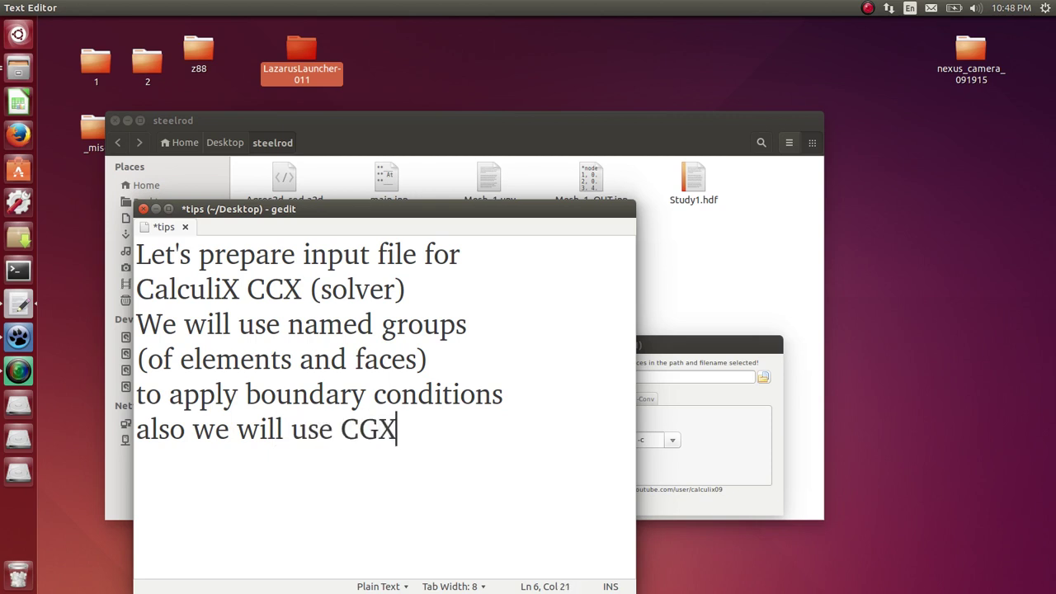
text(with send)
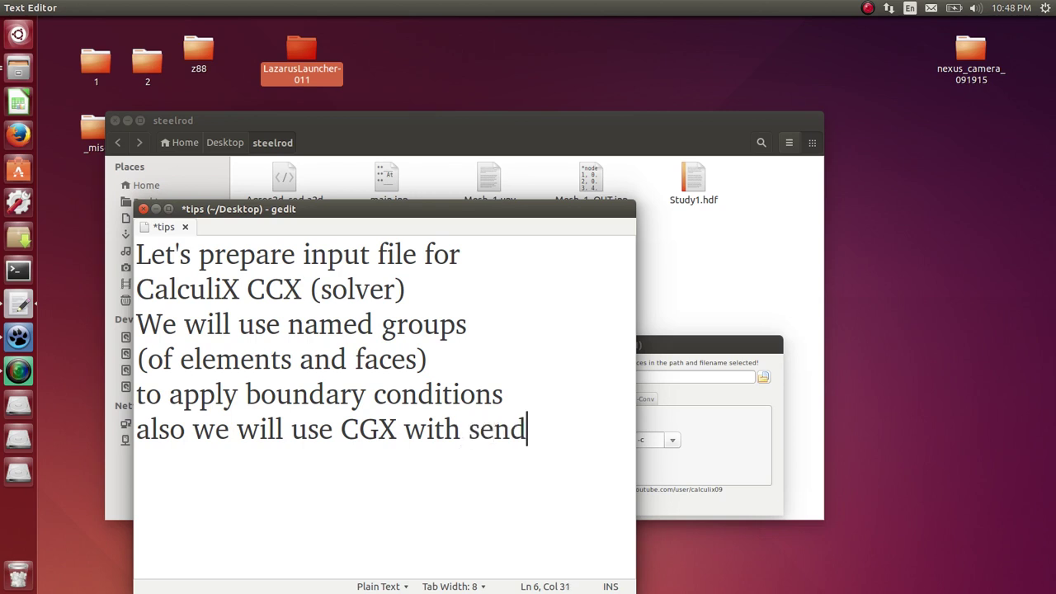
text( card)
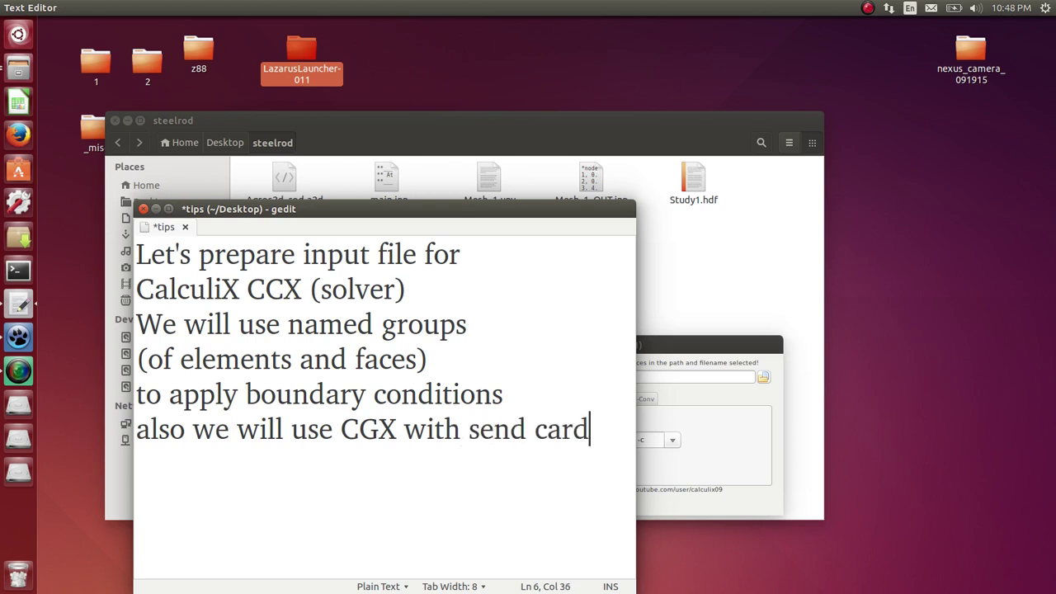
Step: Finish the note with the line "to write some files with film ratio and temperature"
key(Return)
text(to )
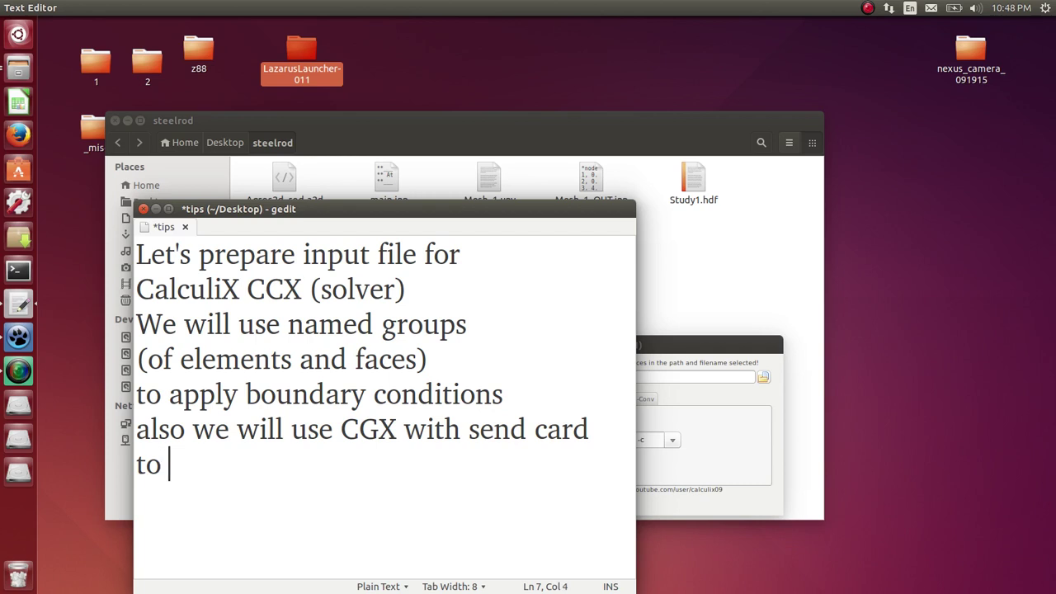
text(wri)
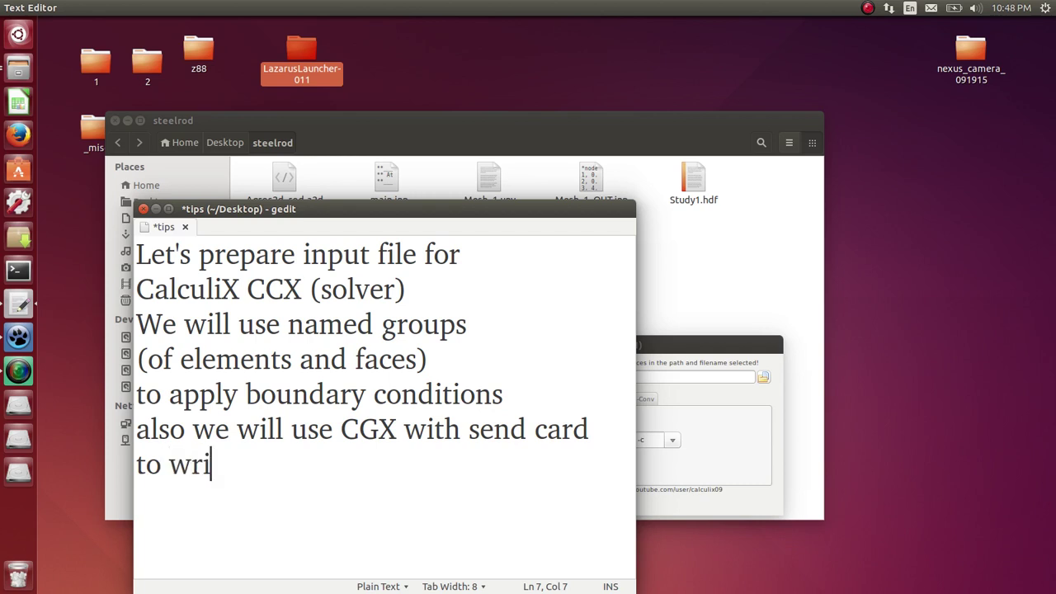
text(te so)
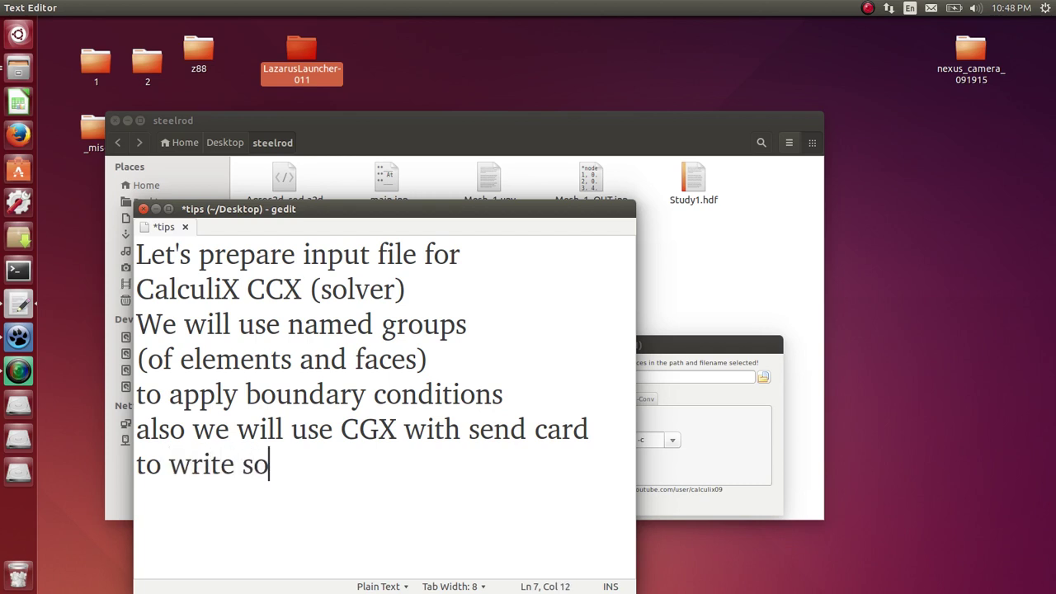
text(me files)
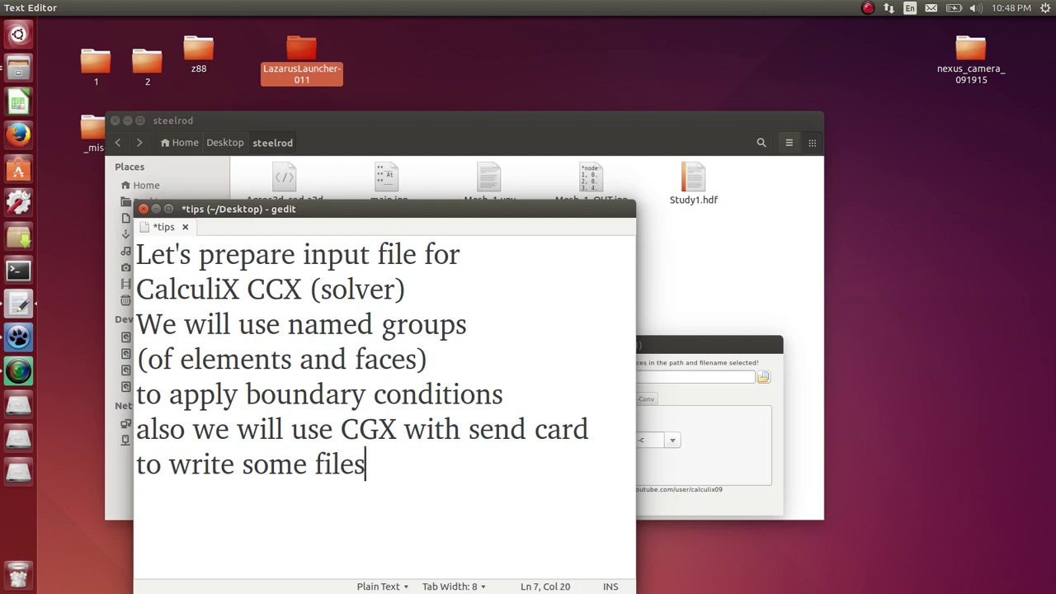
text( with)
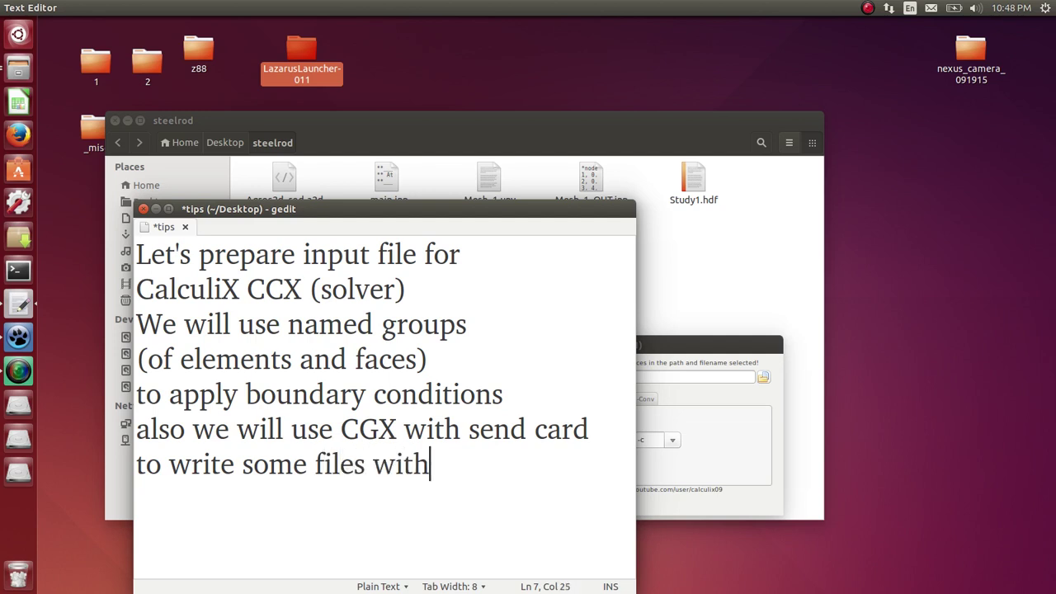
text( fil)
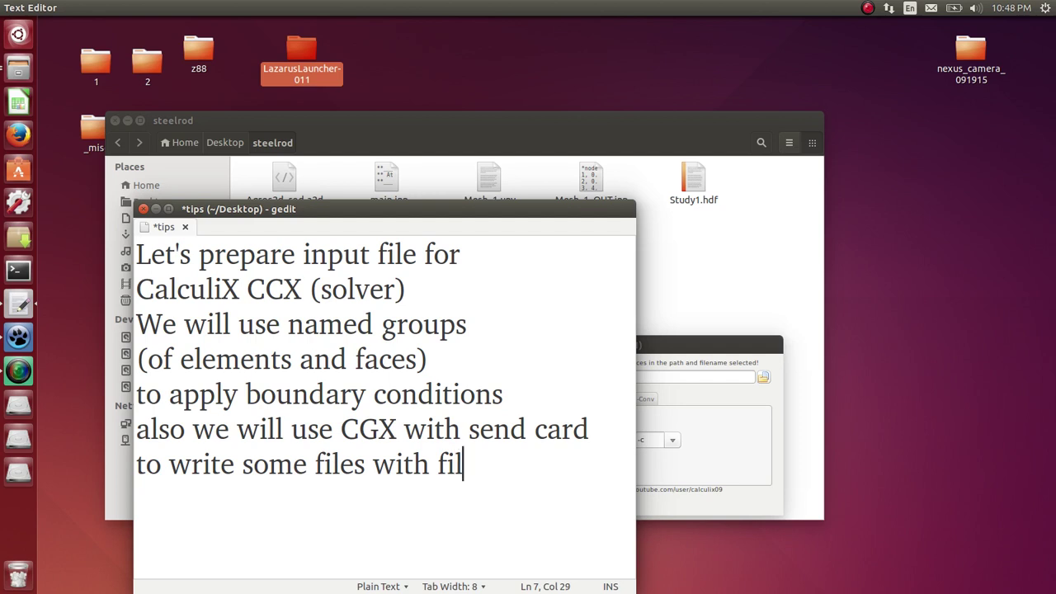
text(m a)
key(BackSpace)
text(rat)
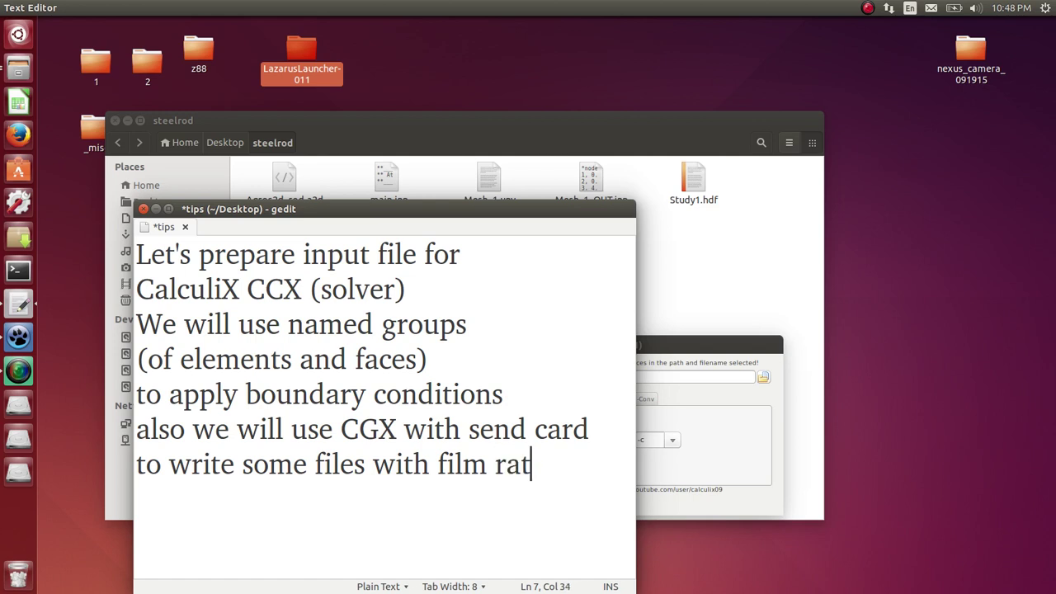
text(io and )
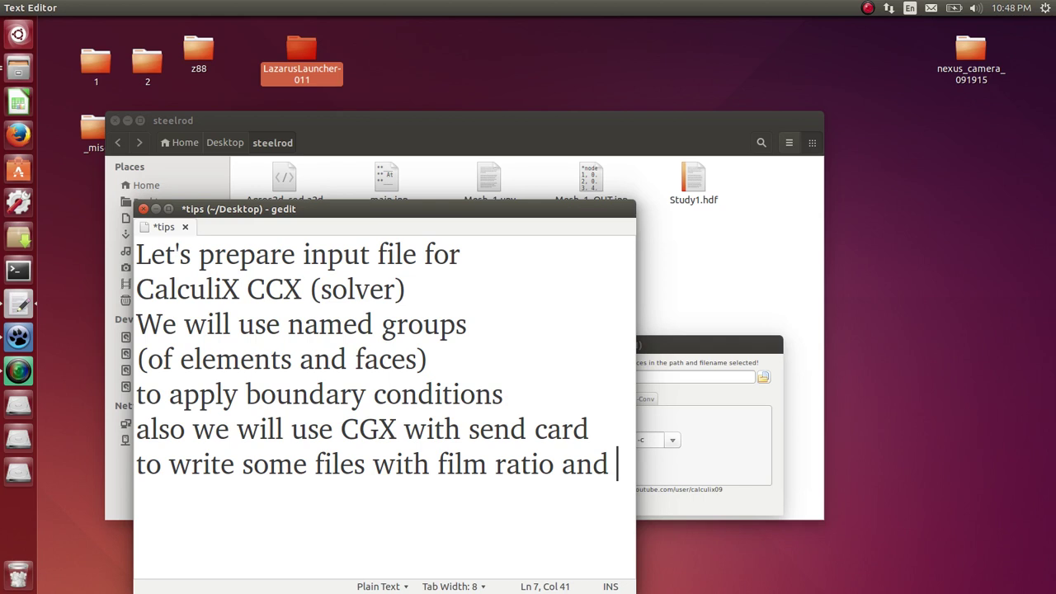
text(tempe)
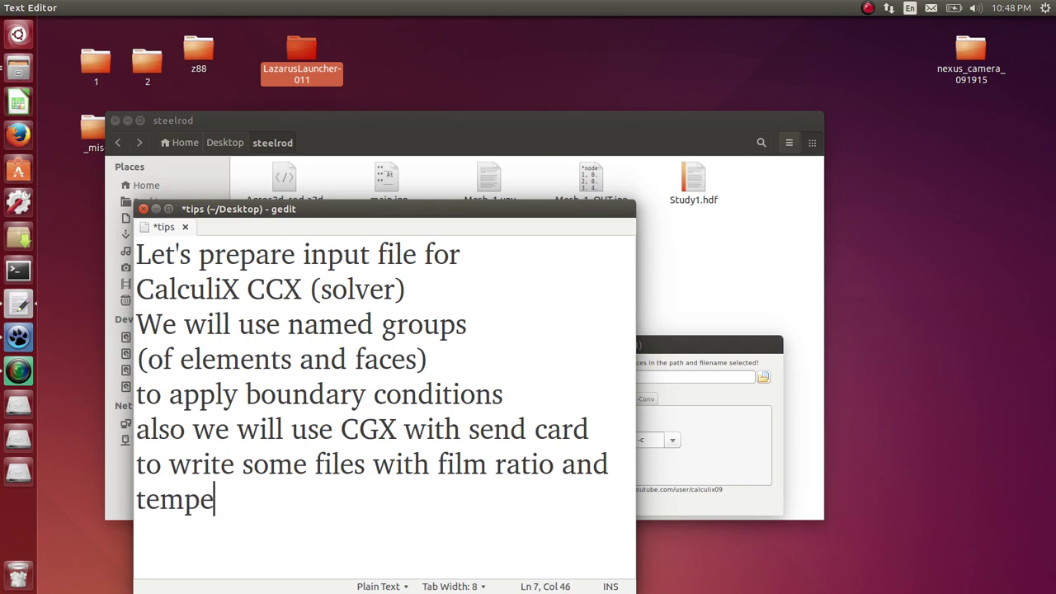
text(rature)
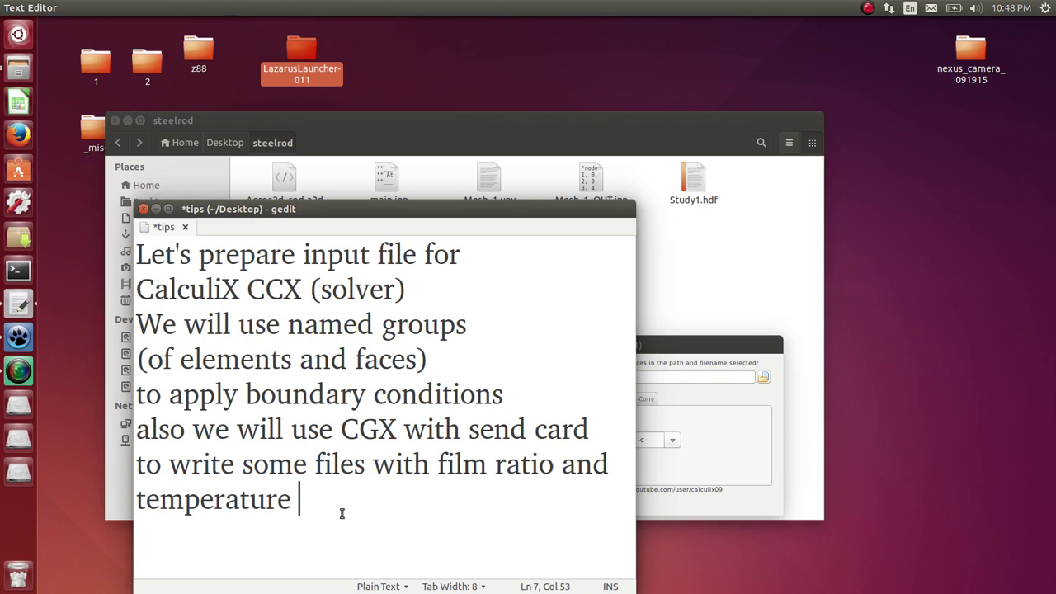
Step: Clear all text from the tips note, minimize the editor and bring the steelrod folder to the front
drag(341, 513, 117, 236)
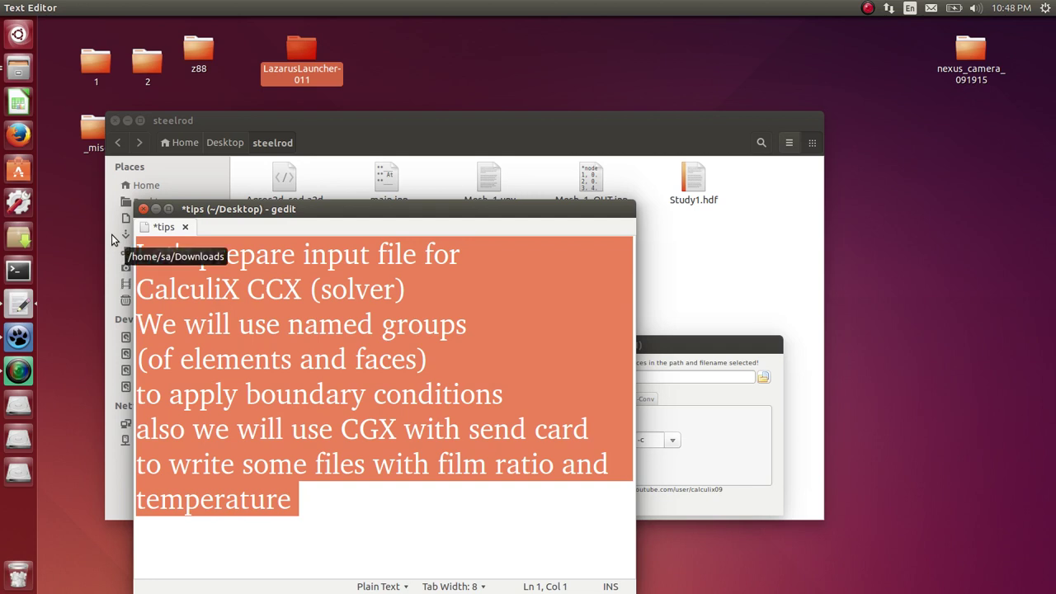
key(BackSpace)
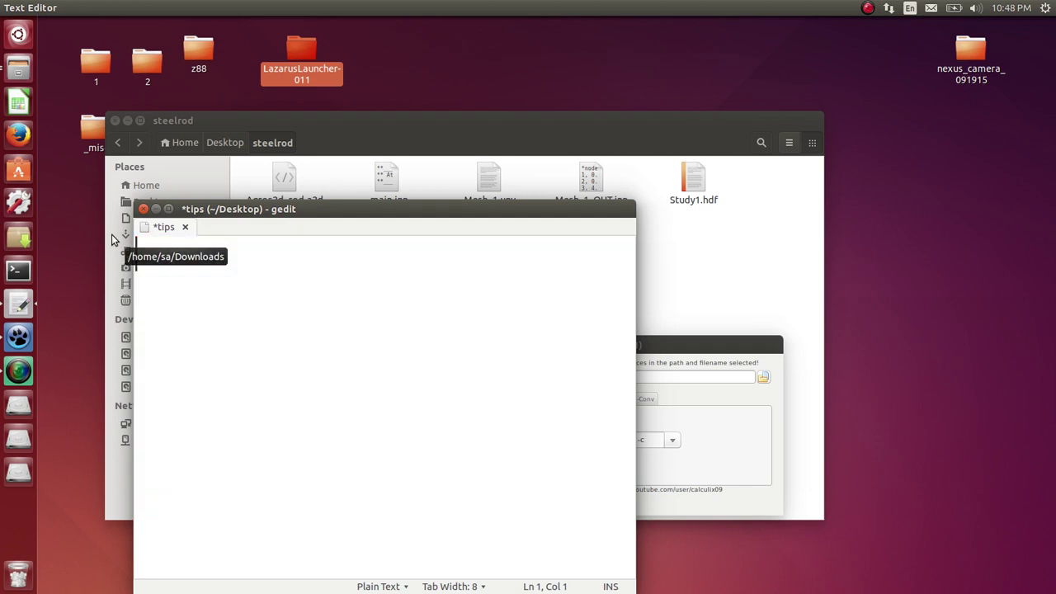
click(157, 211)
click(488, 254)
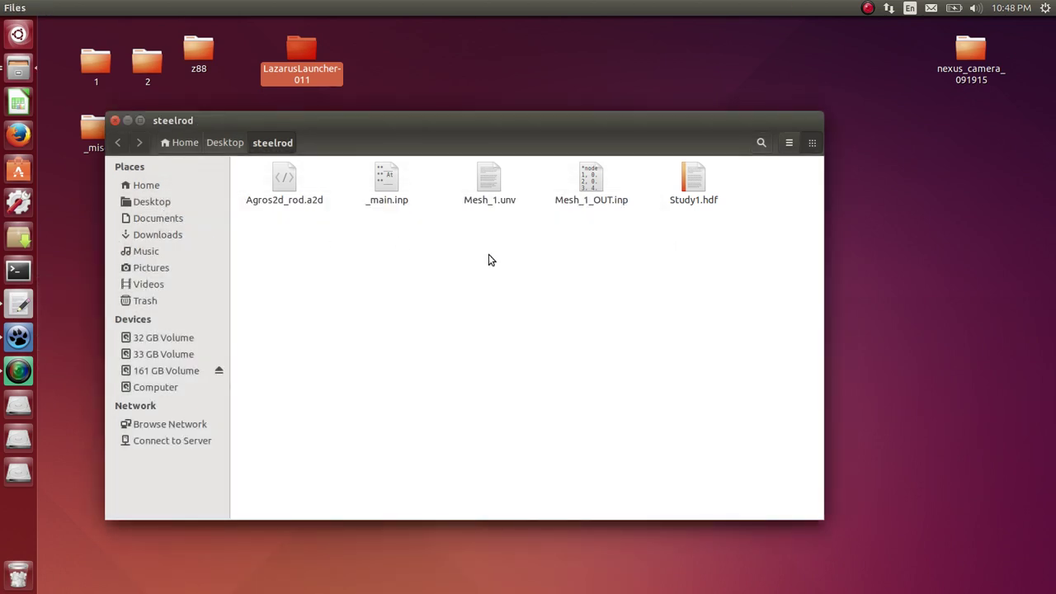
Step: Open _main.inp from the steelrod folder in a maximized editor window and review it from the mesh include section at its start
double_click(395, 185)
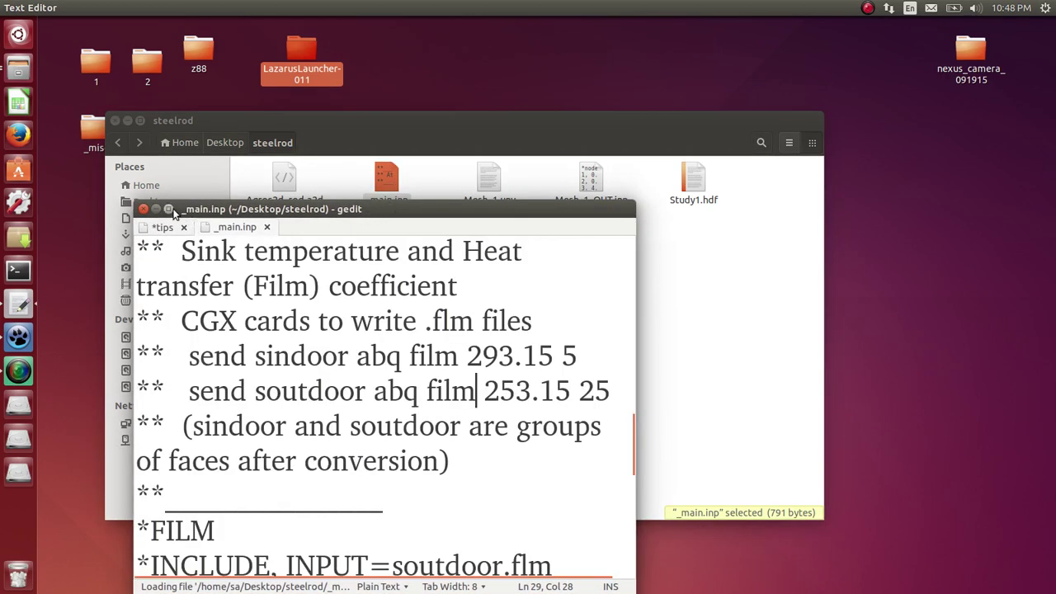
click(169, 210)
scroll(308, 231, up, 10)
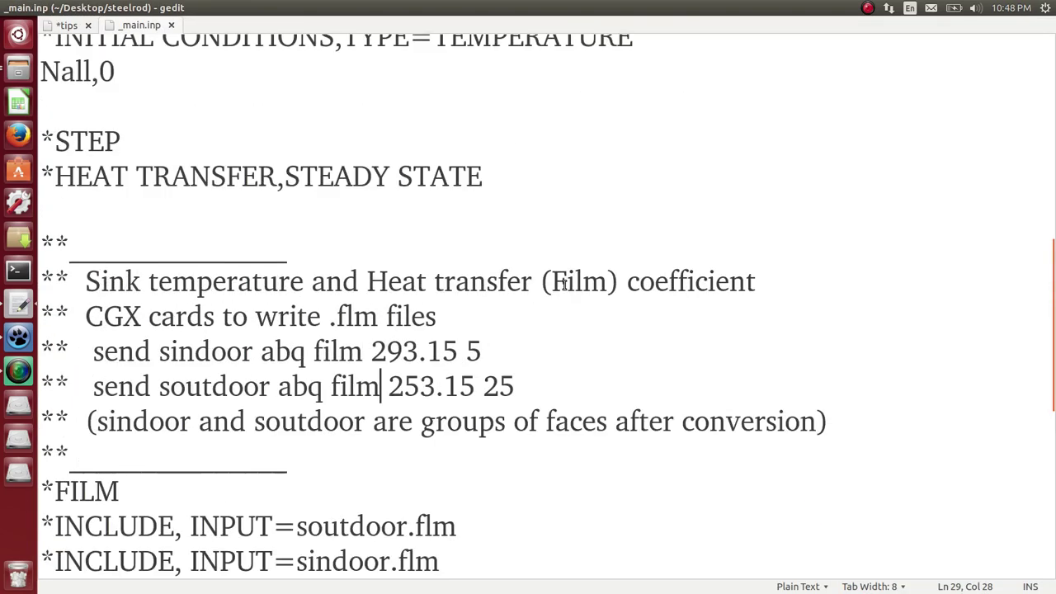
scroll(380, 165, down, 1)
scroll(383, 167, up, 1)
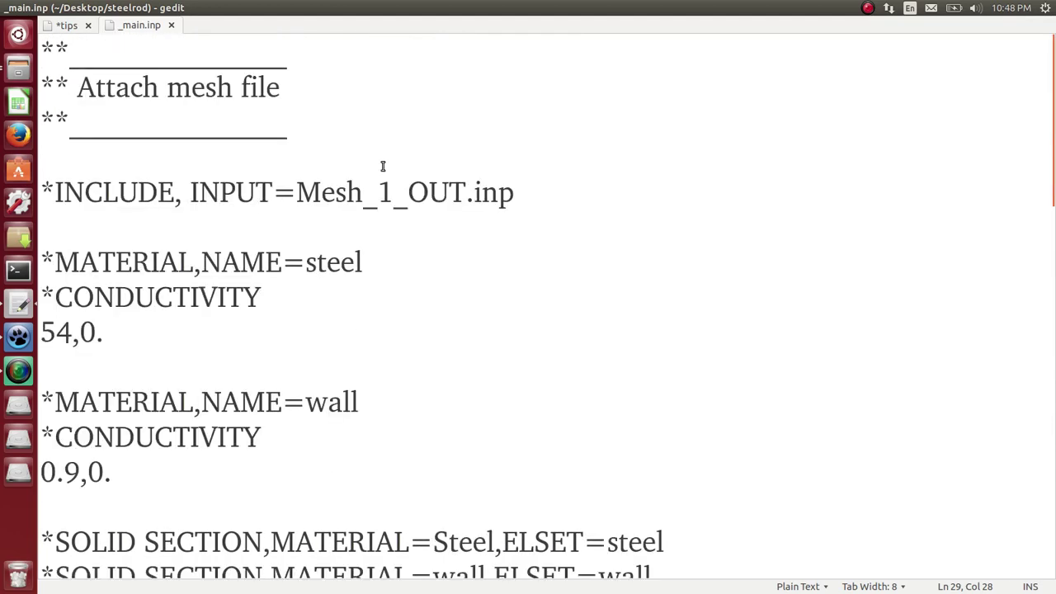
Step: Examine the mesh include line in _main.inp and compare its file name with Mesh_1_OUT.inp in the steelrod folder
drag(51, 68, 423, 170)
click(484, 196)
drag(536, 193, 195, 195)
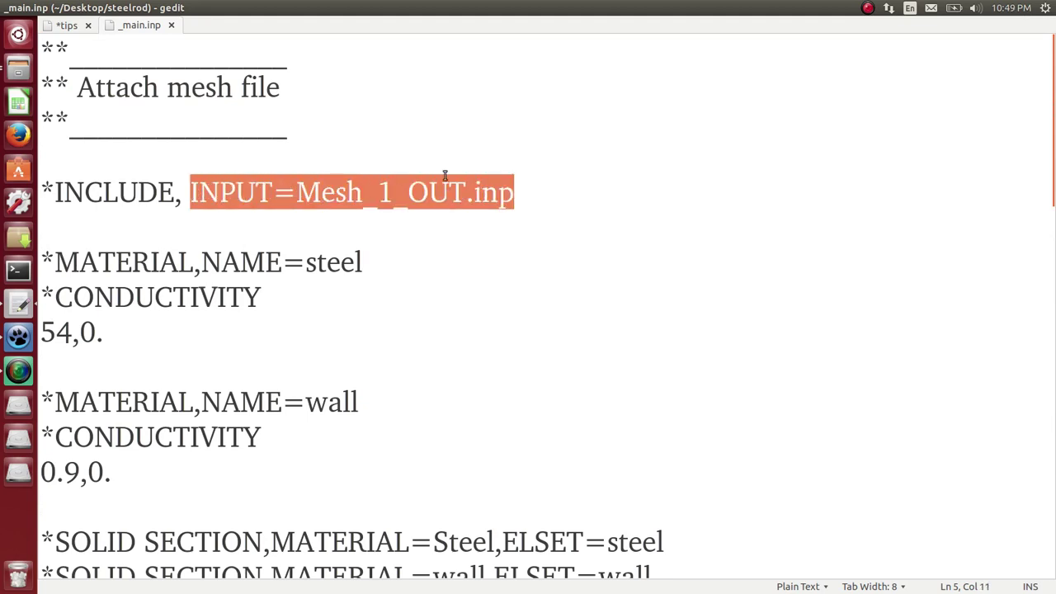
double_click(330, 8)
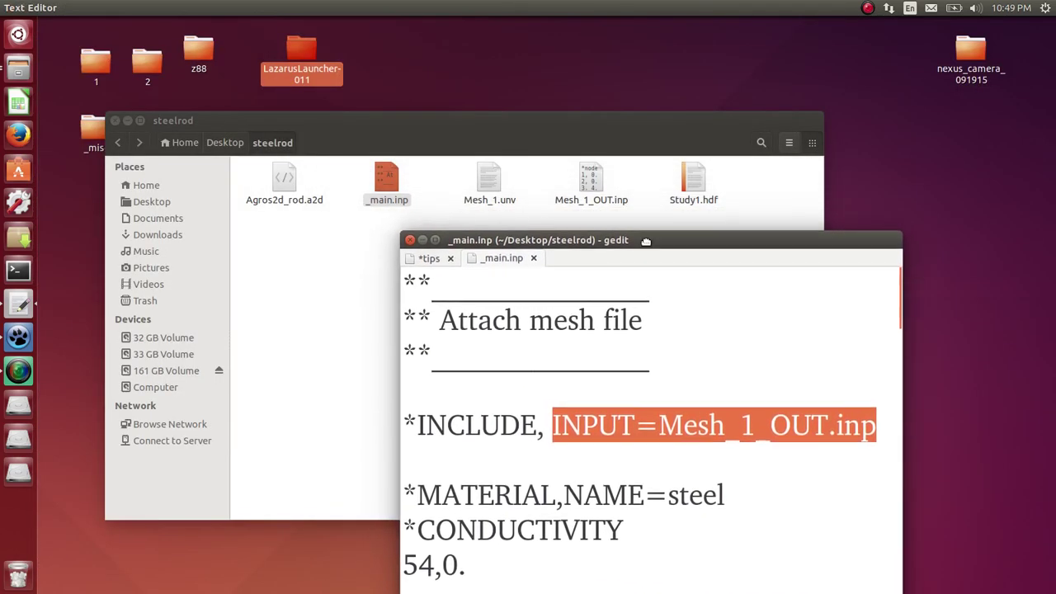
click(578, 213)
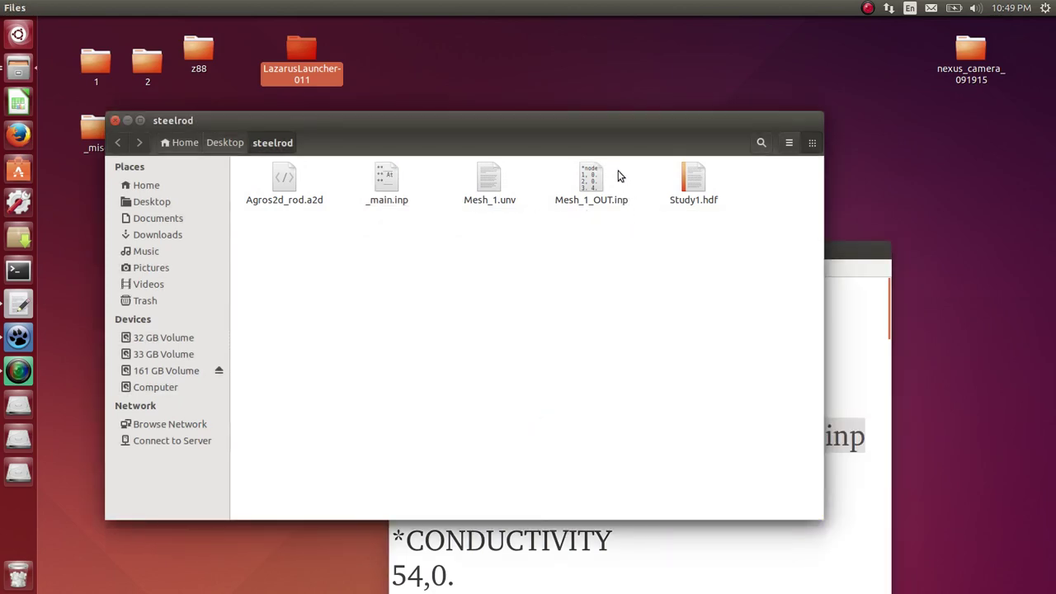
Step: Bring the _main.inp editor window back over the folder and review the conductivity definitions of the steel and wall materials
drag(845, 247, 709, 143)
scroll(561, 312, down, 1)
drag(342, 384, 261, 312)
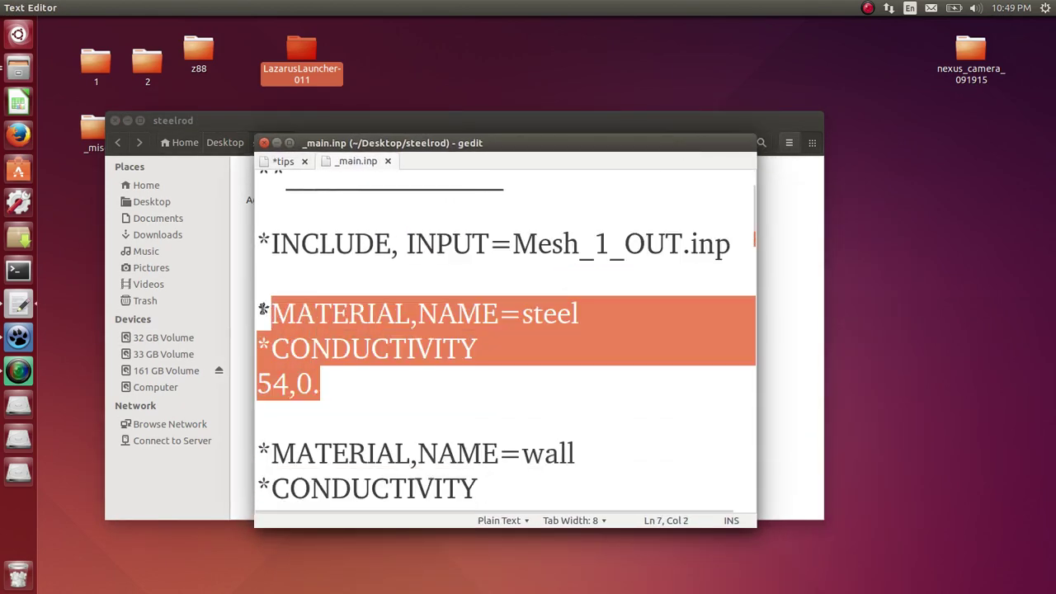
click(421, 359)
scroll(421, 359, down, 2)
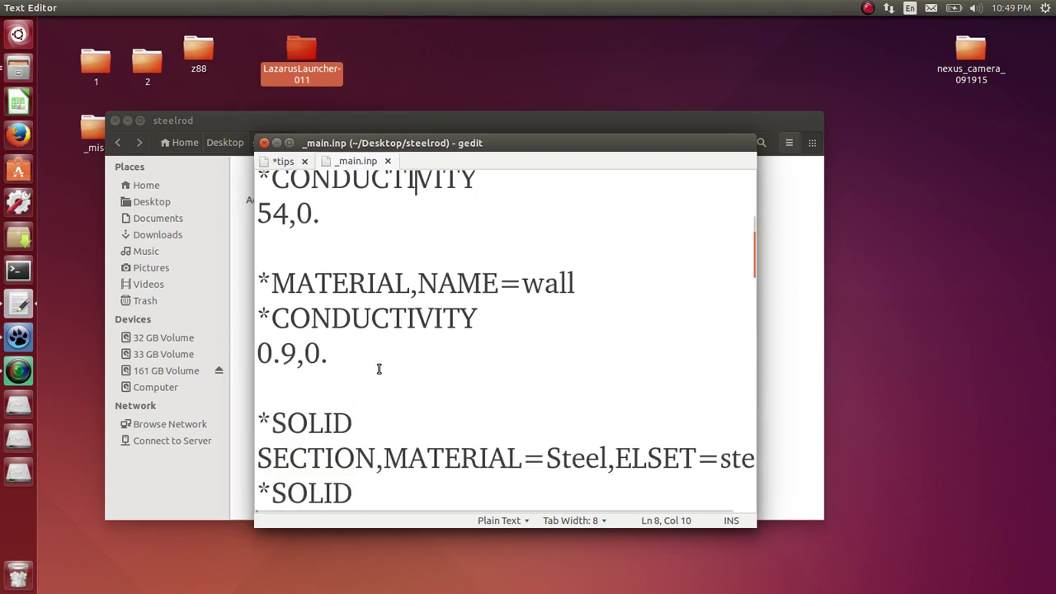
drag(329, 355, 264, 275)
click(435, 320)
scroll(435, 328, down, 1)
Step: Maximize the editor and examine the solid section lines with their steel and wall element sets, continuing down to the film coefficient comments
click(289, 143)
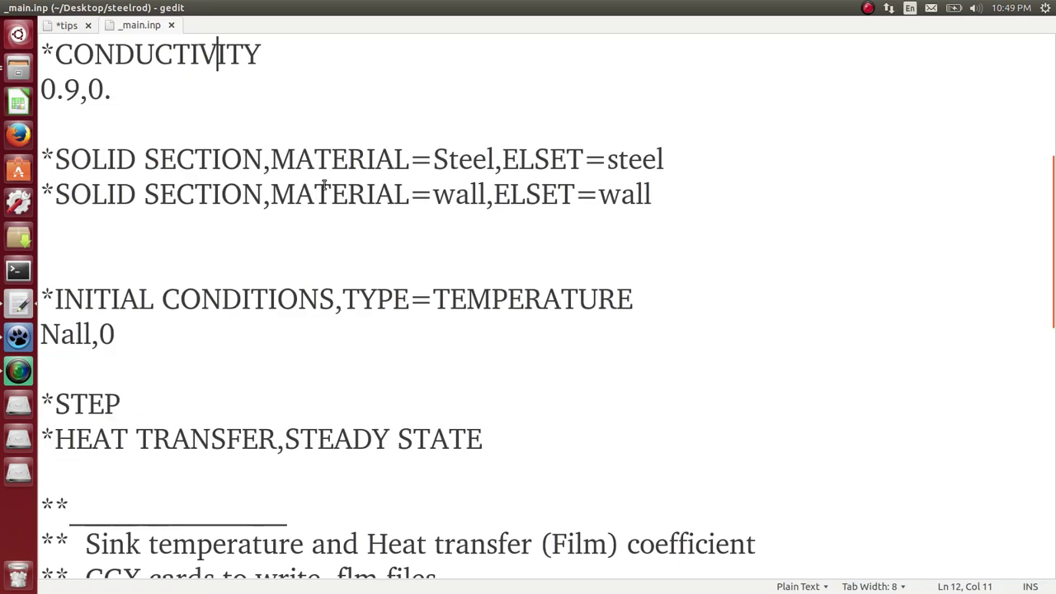
drag(684, 205, 39, 158)
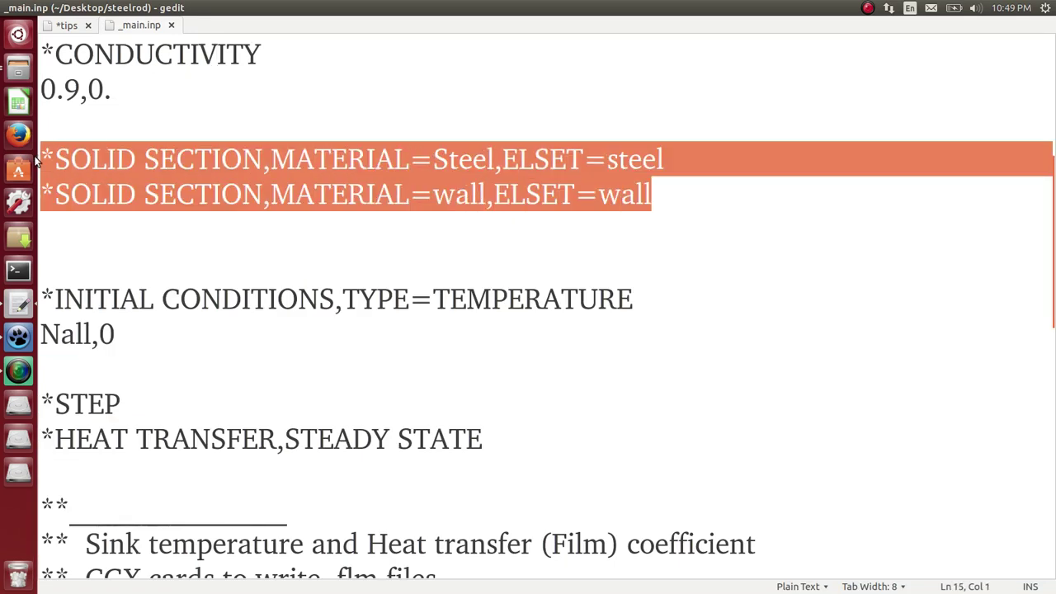
click(360, 253)
drag(504, 162, 664, 156)
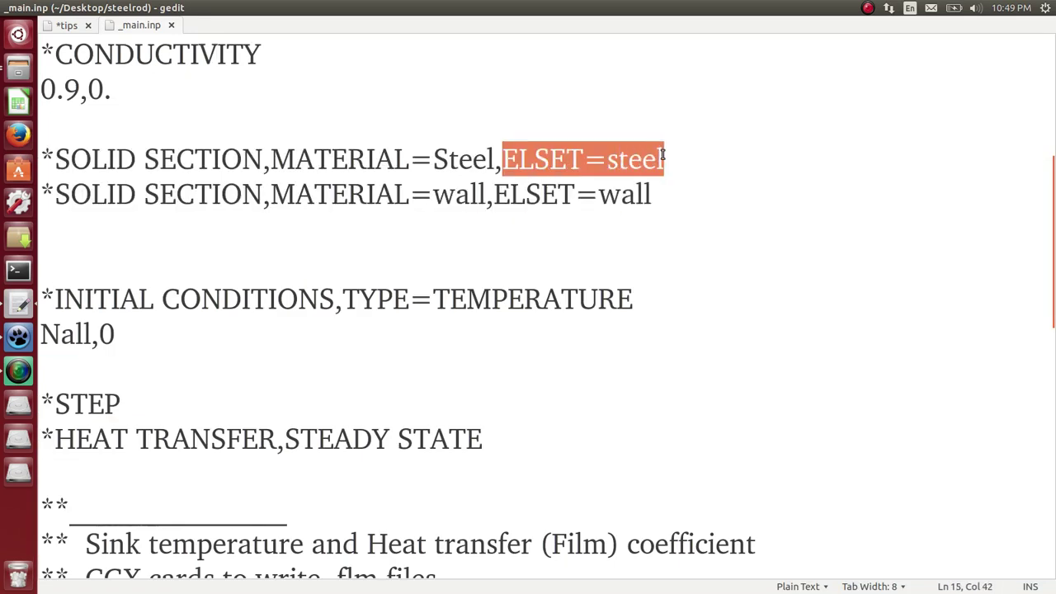
drag(495, 194, 658, 187)
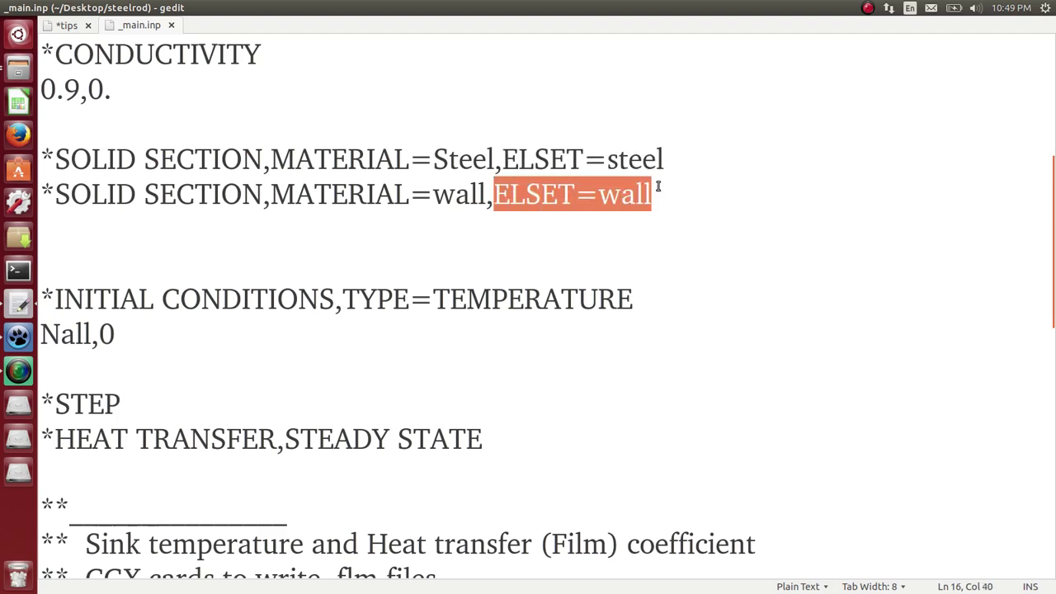
click(711, 214)
scroll(706, 228, down, 1)
scroll(174, 297, down, 3)
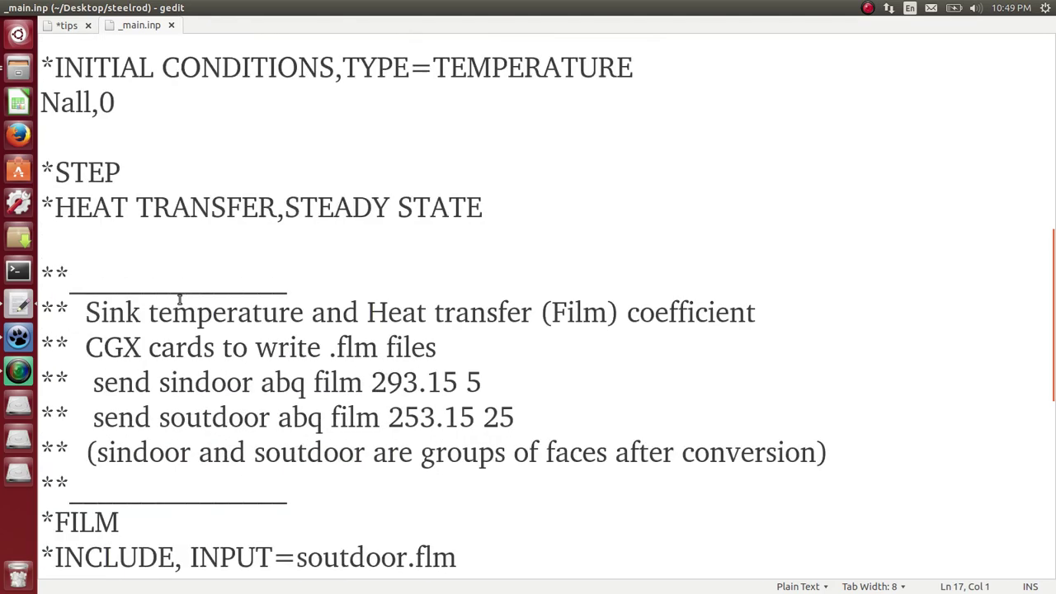
Step: Examine the steady-state heat transfer step and the commented CGX film commands for sindoor and soutdoor in _main.inp
drag(43, 170, 509, 205)
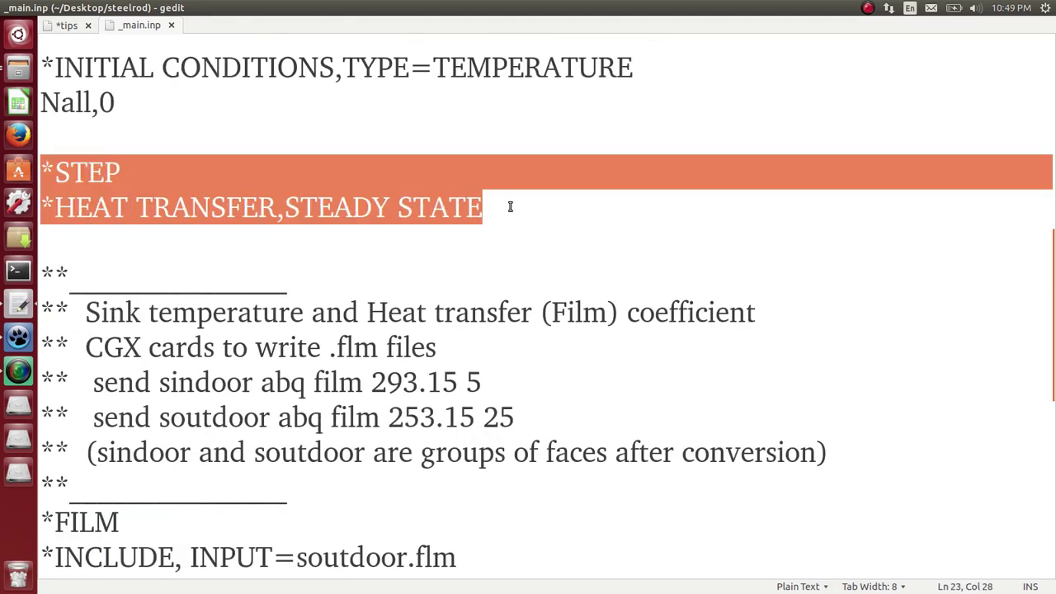
click(549, 230)
scroll(538, 246, down, 2)
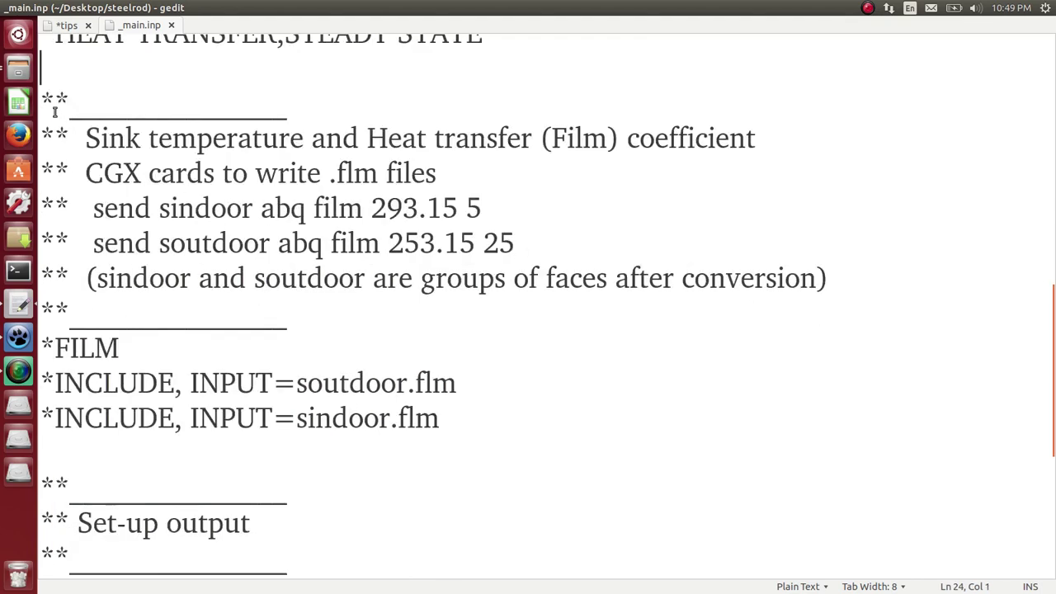
drag(50, 97, 543, 309)
click(542, 343)
drag(96, 211, 494, 201)
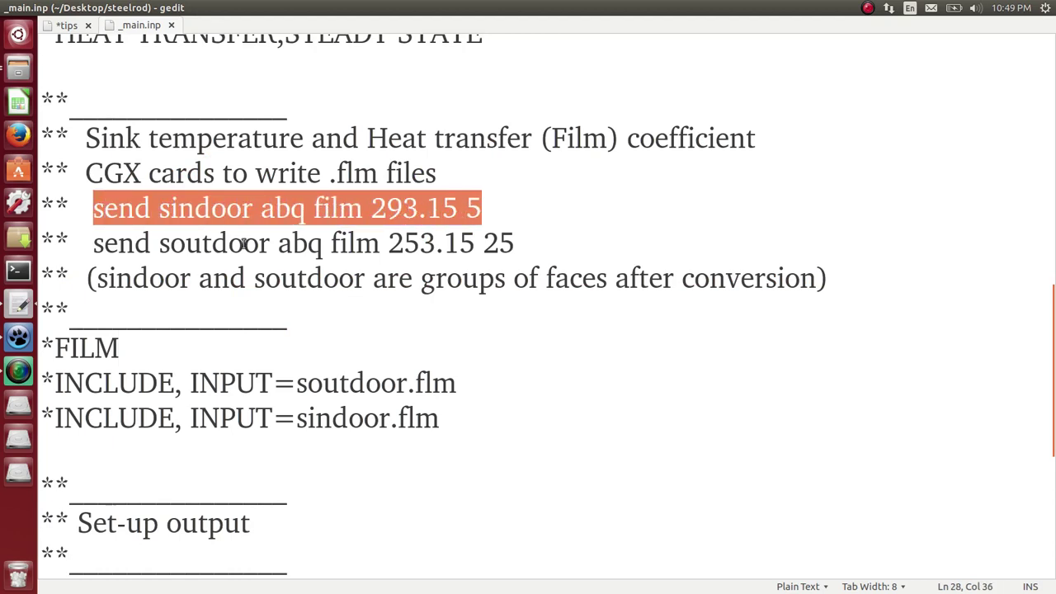
drag(96, 243, 539, 244)
click(584, 240)
scroll(582, 245, down, 2)
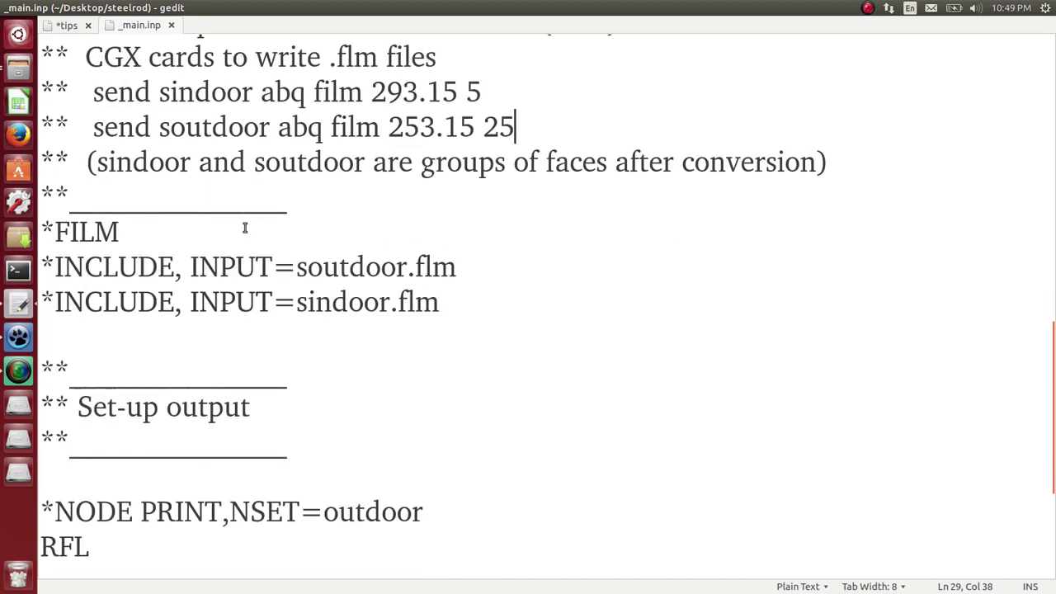
Step: Launch the CGX preprocessor on Mesh_1_OUT.inp from the CalculiX launcher and arrange its windows so the film commands stay readable
click(18, 337)
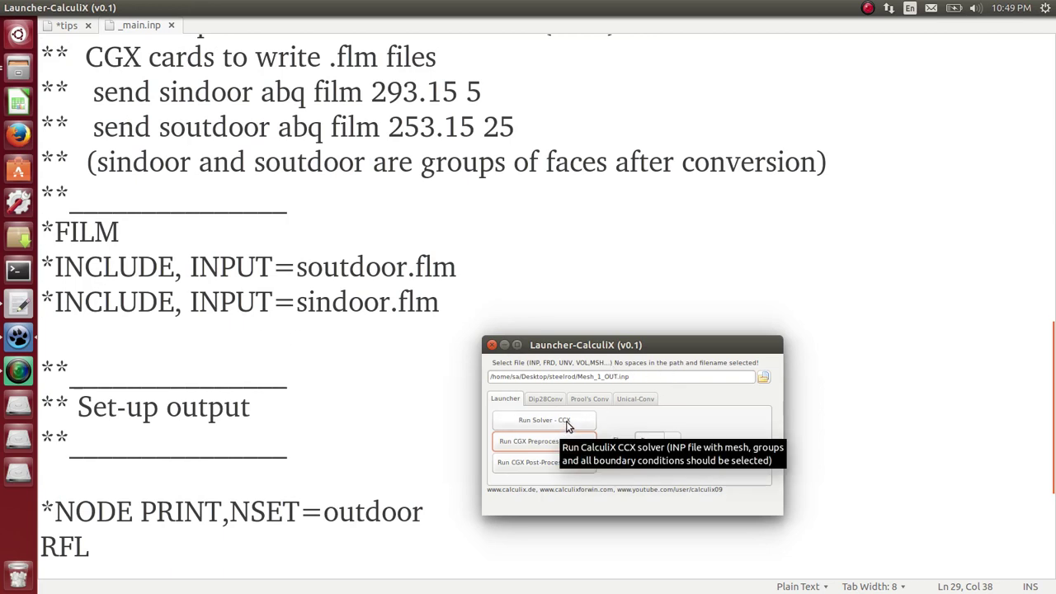
click(558, 442)
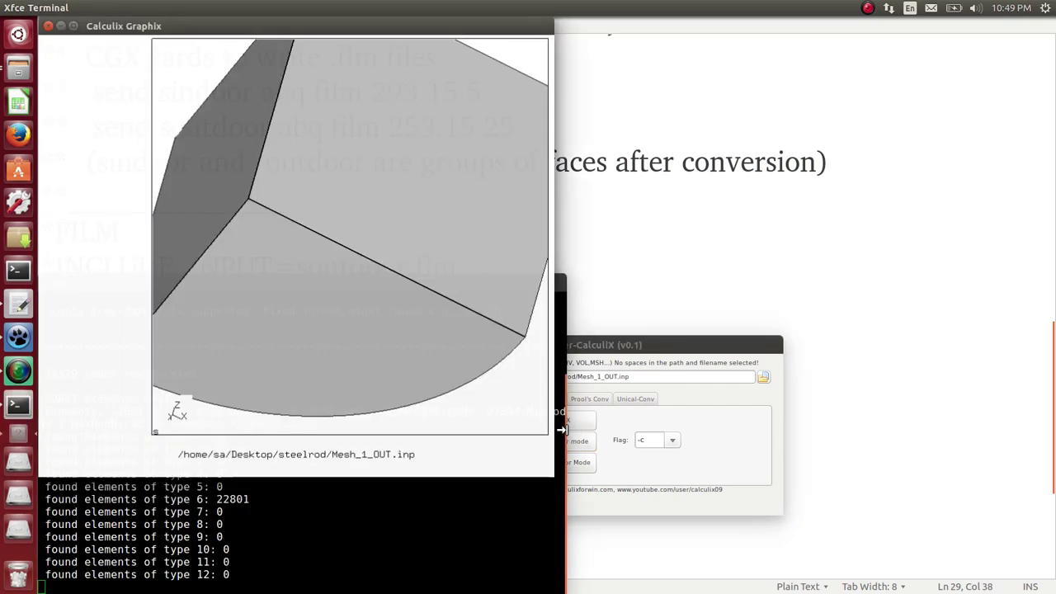
drag(391, 30, 790, 140)
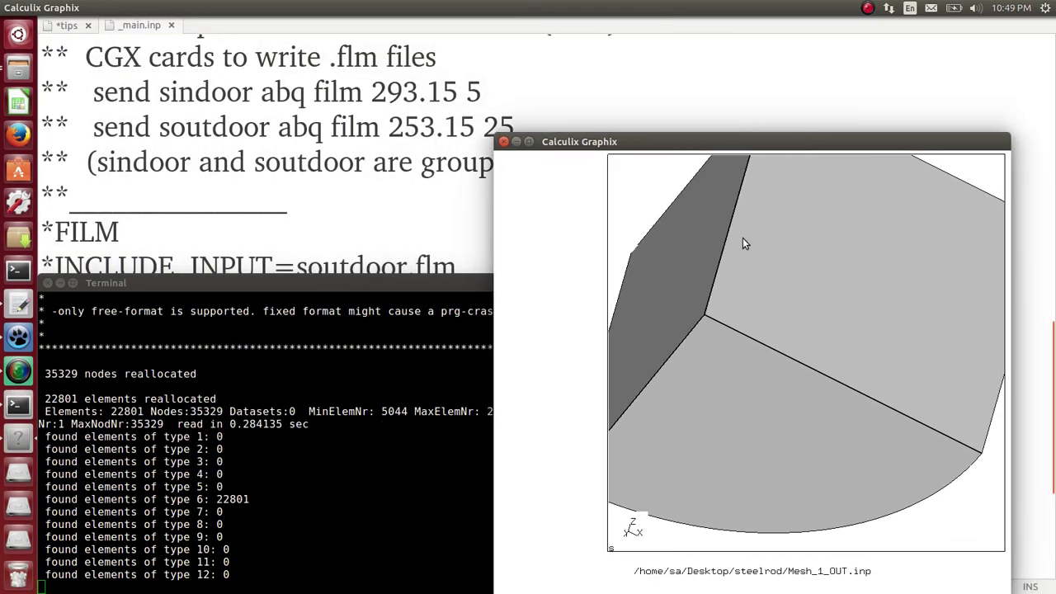
drag(406, 291, 406, 266)
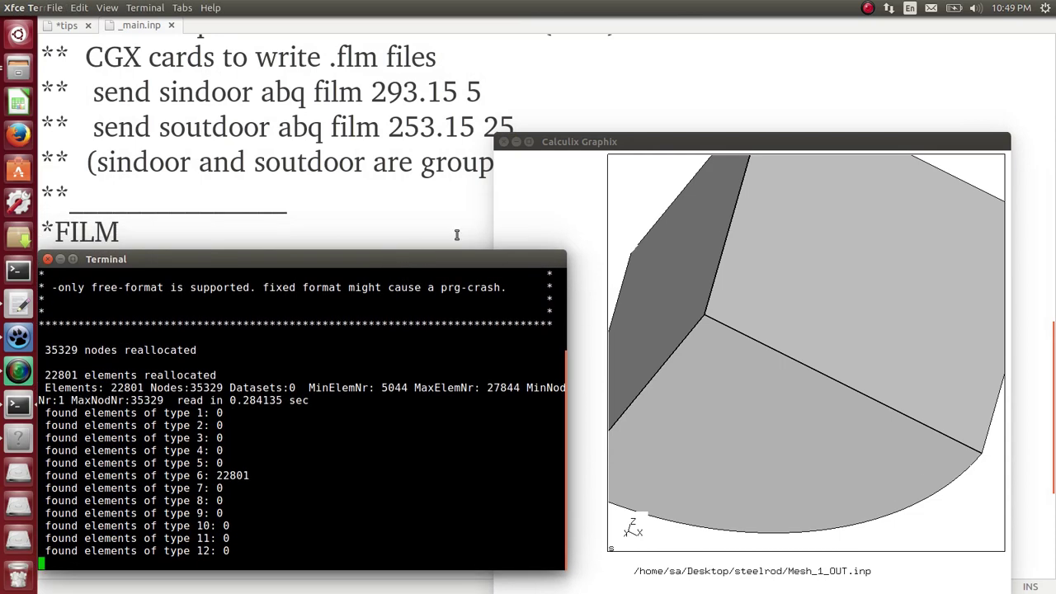
drag(639, 142, 678, 143)
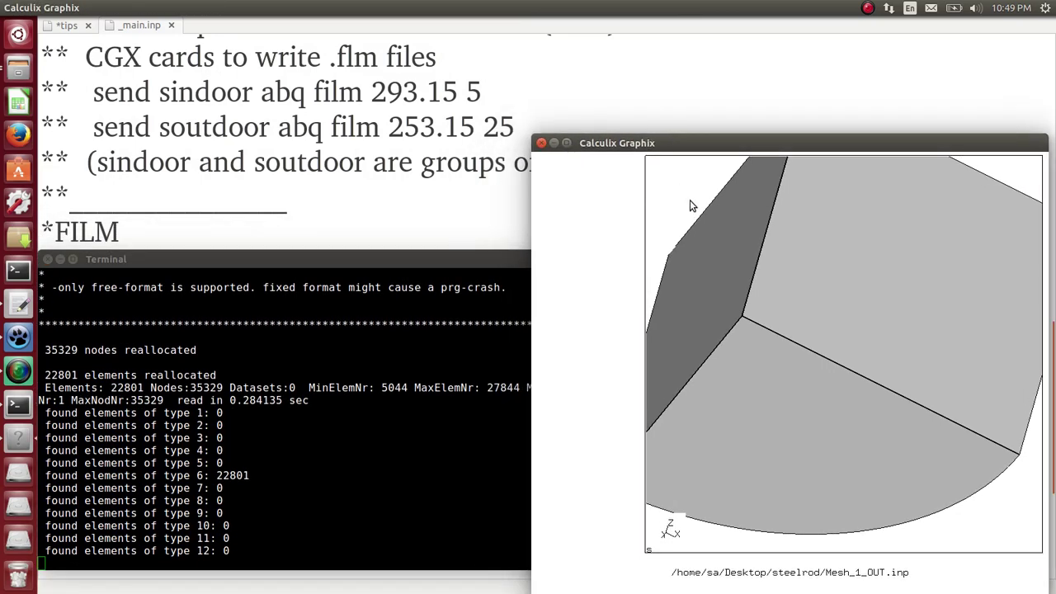
Step: Export the sindoor face group as an abq film file with sink temperature 293.15 and film coefficient 5
text(send sindoor abq)
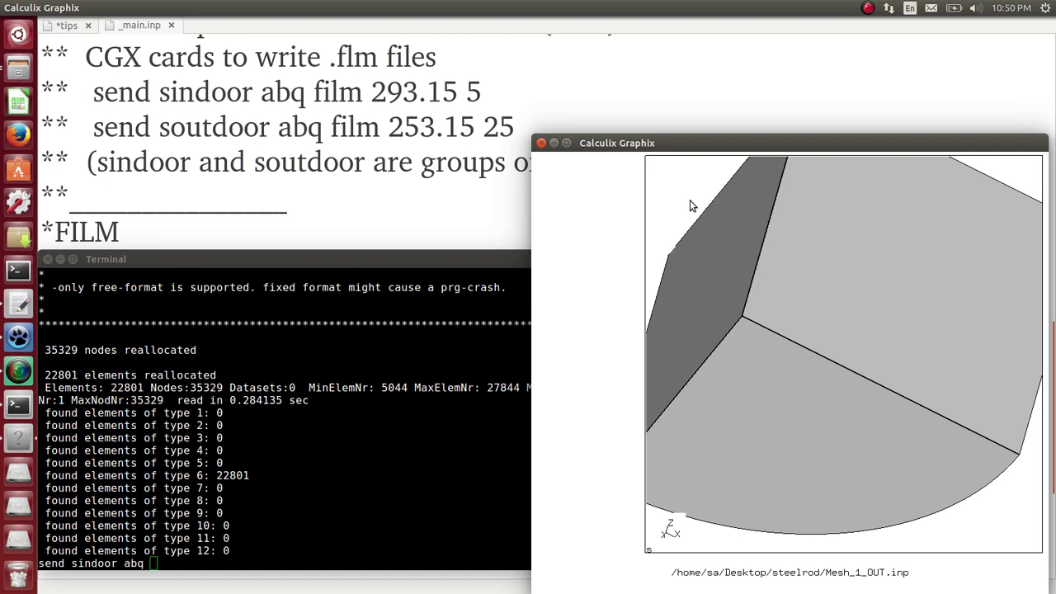
text( film 293.15 5)
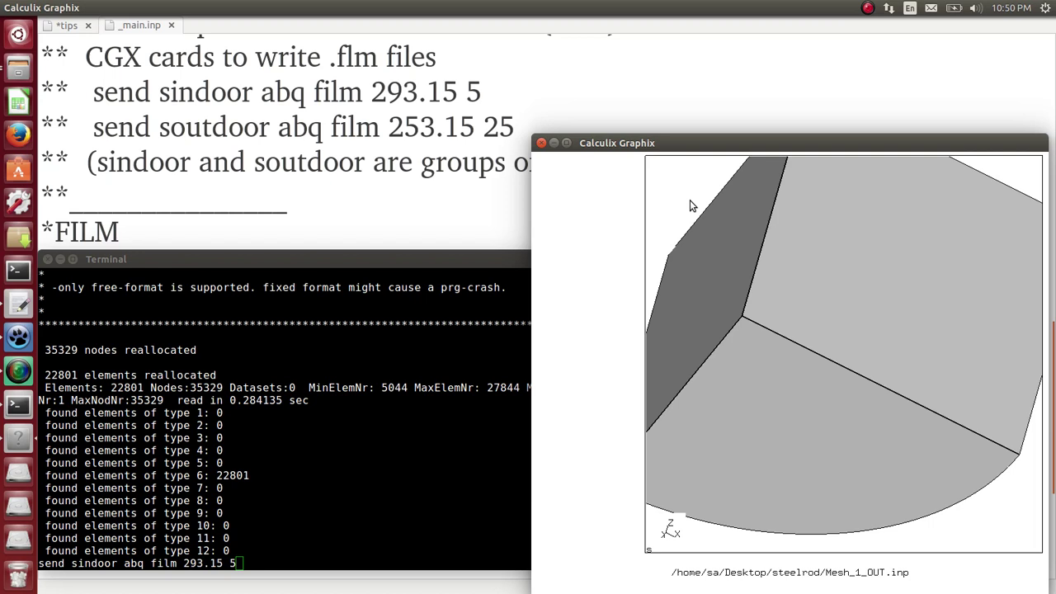
key(Return)
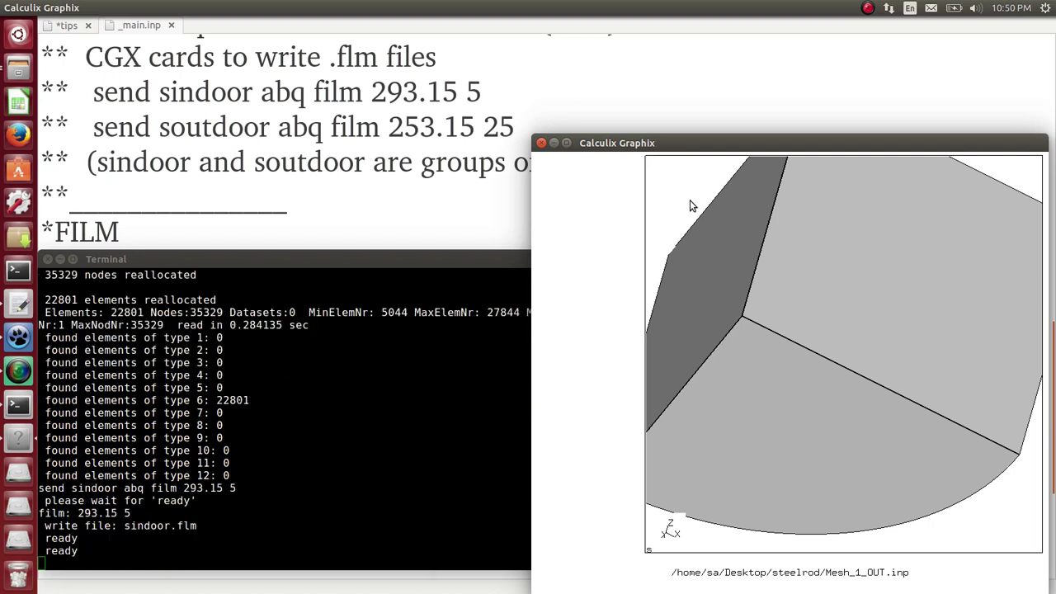
Step: Export the soutdoor face group as an abq film file with sink temperature 253.15 and film coefficient 25
text(send soutdoor ab)
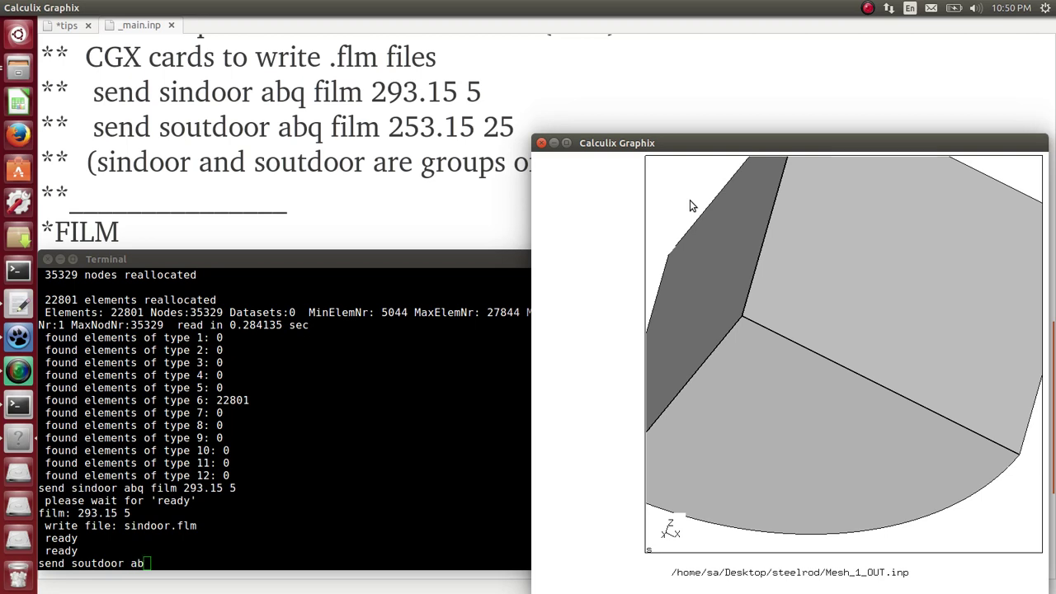
text(q film 253.15 25)
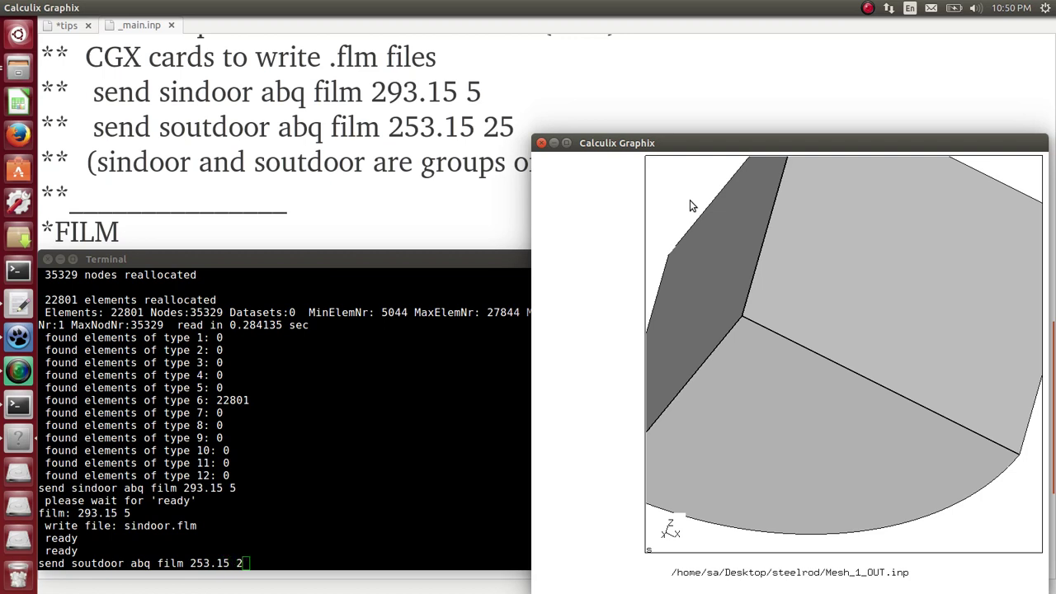
key(Return)
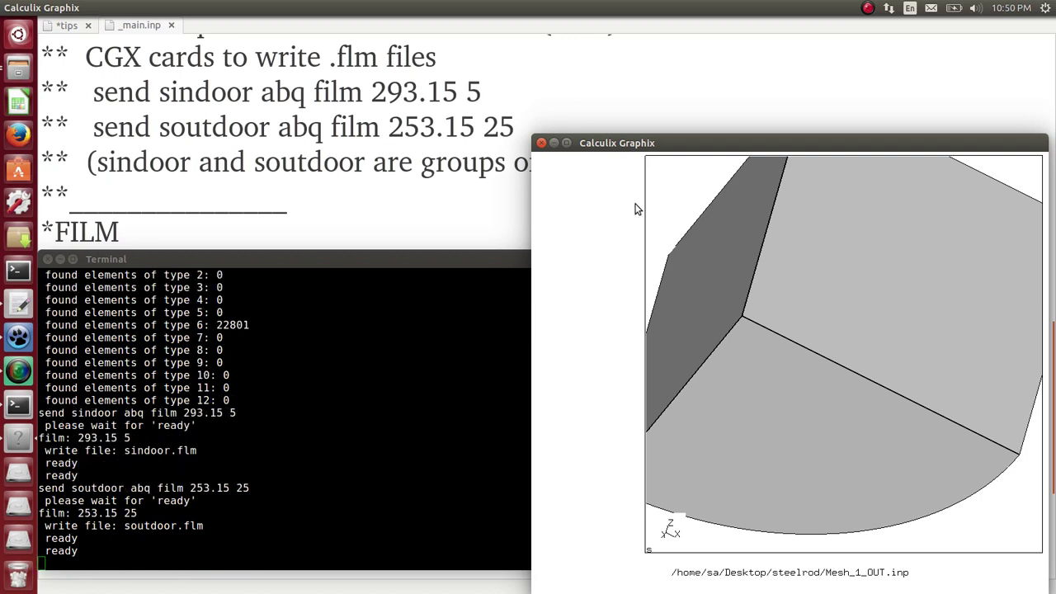
Step: Check the terminal output of both film exports and close the CGX session
drag(92, 550, 36, 415)
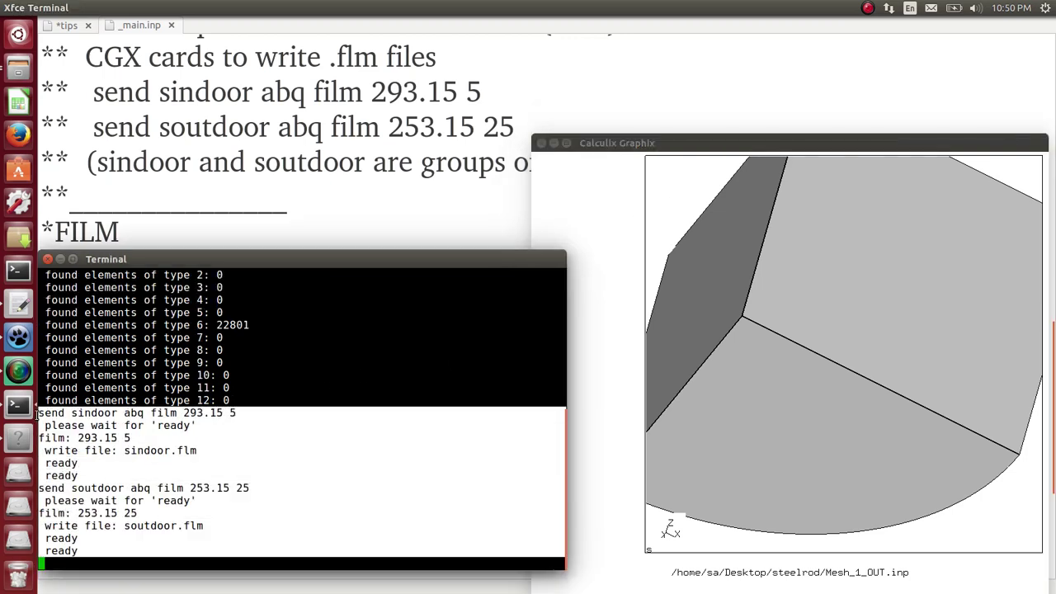
click(256, 471)
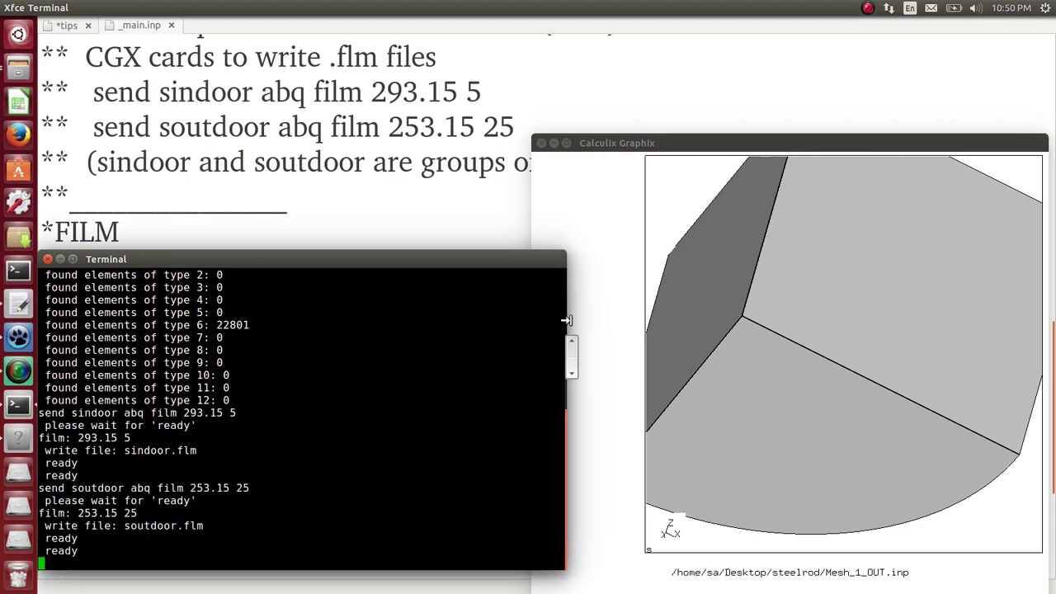
click(611, 295)
click(627, 391)
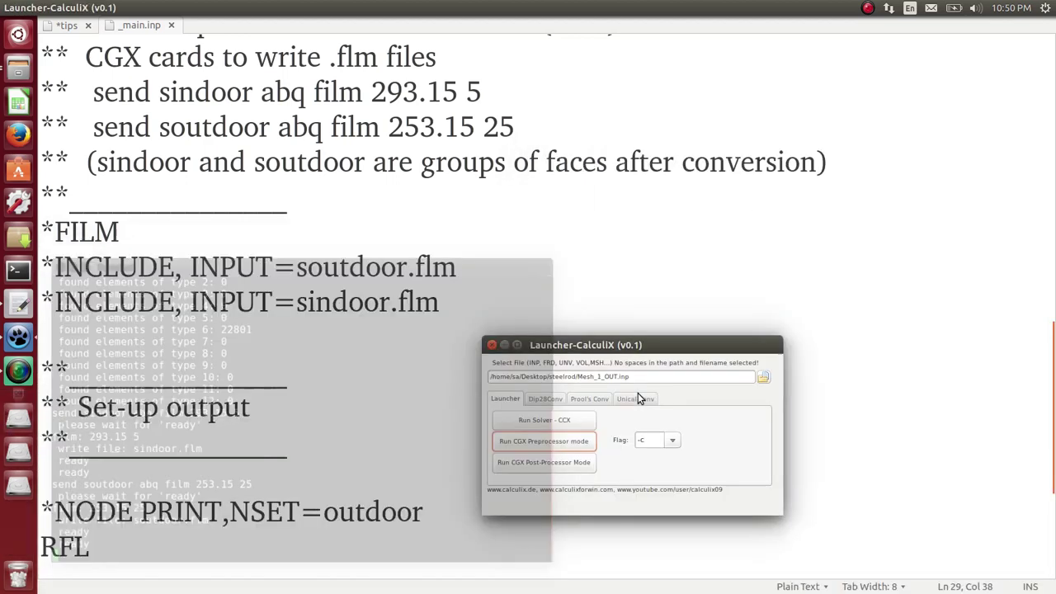
Step: Uncover the steelrod folder, open sindoor.flm to inspect its temperature and film coefficient entries, and close it
click(555, 24)
drag(555, 25, 476, 336)
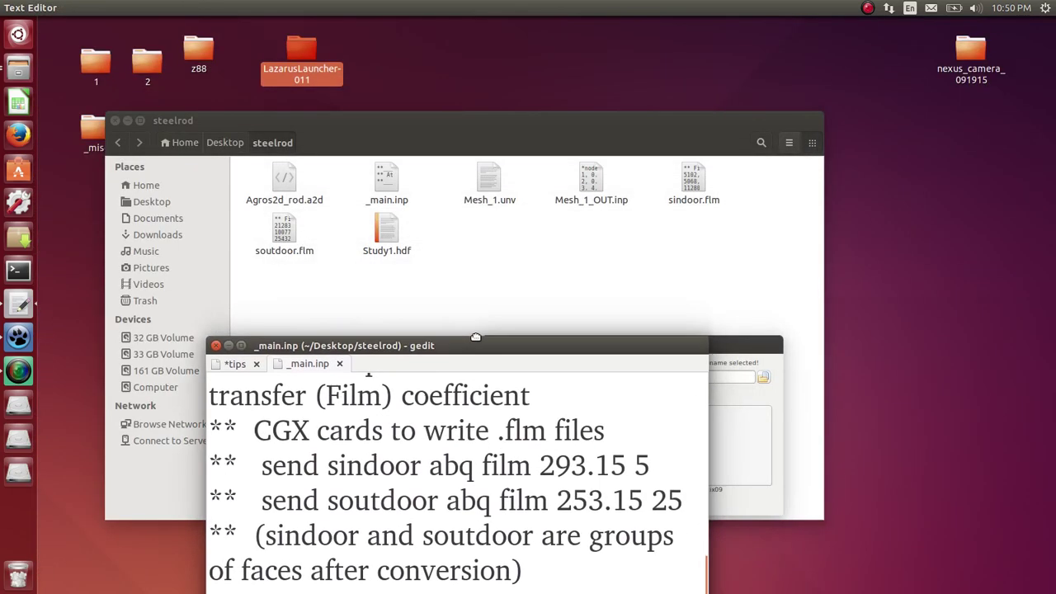
click(284, 250)
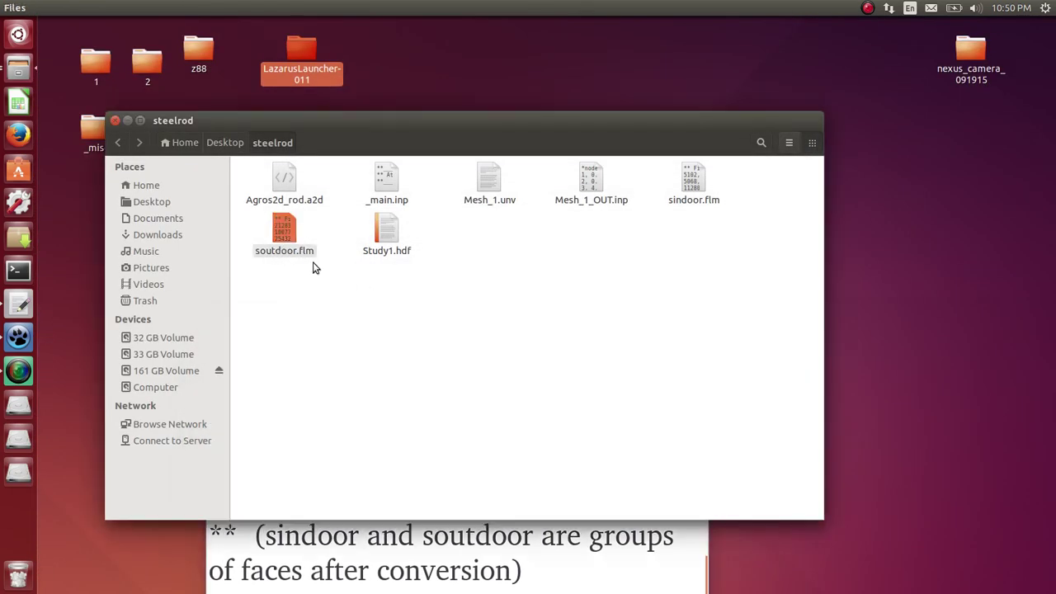
click(695, 190)
double_click(694, 207)
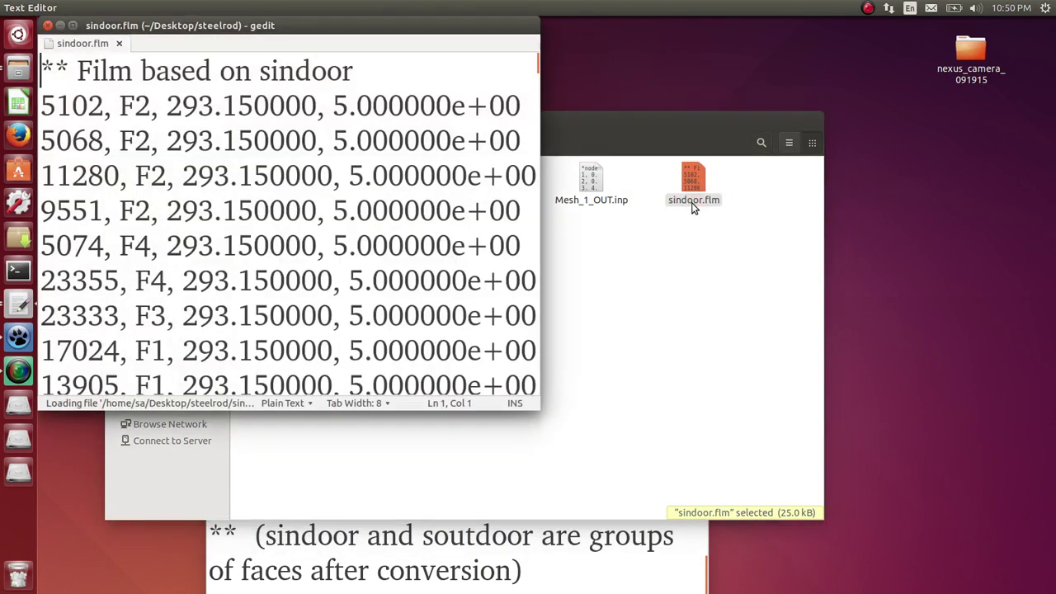
click(73, 26)
drag(166, 86, 569, 257)
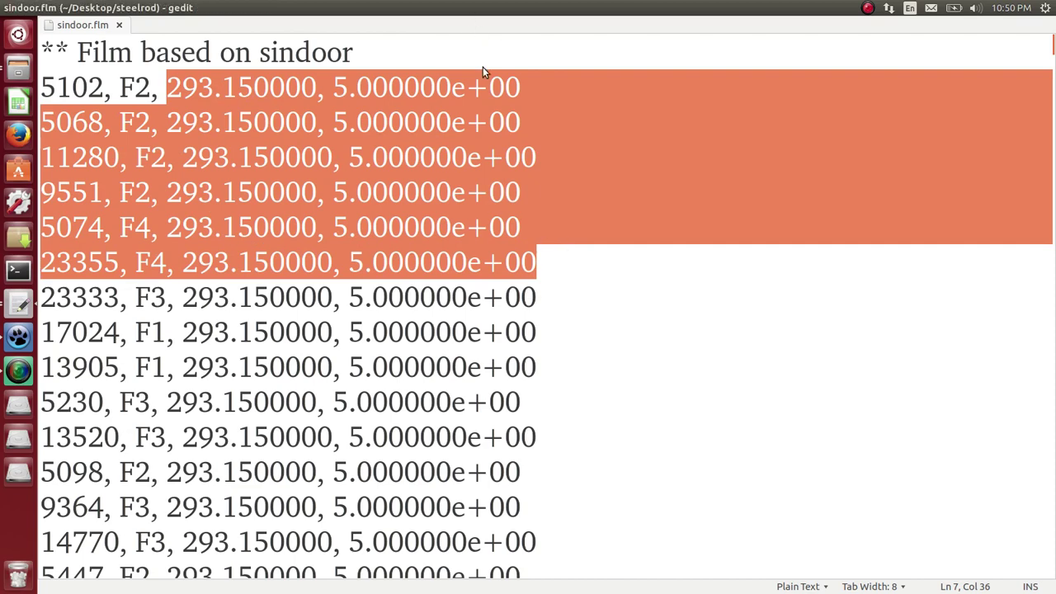
double_click(491, 8)
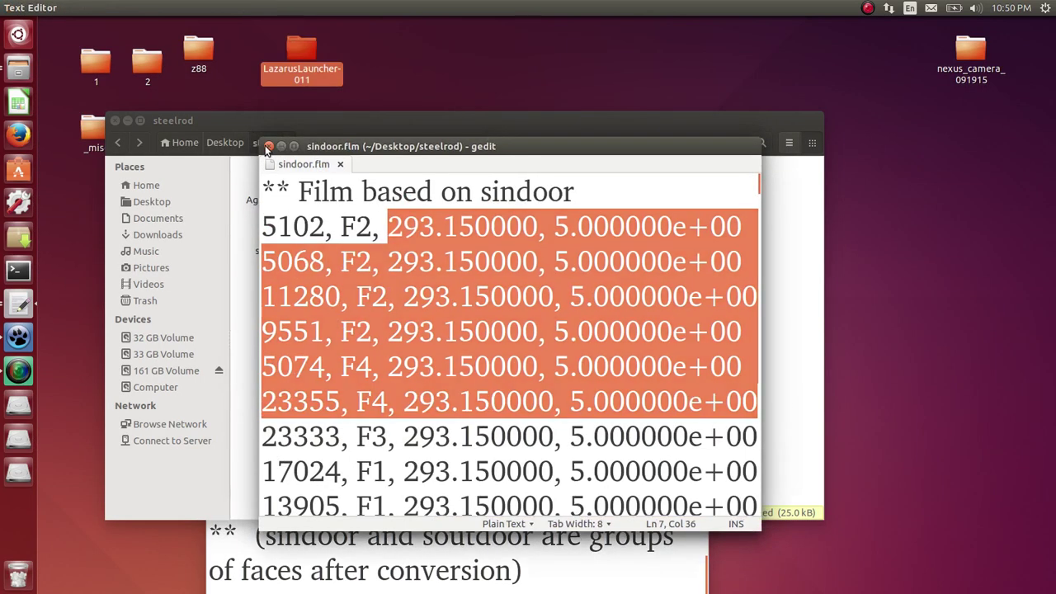
click(268, 146)
Step: Open soutdoor.flm from the steelrod folder, inspect its temperature and film coefficient entries, and close it
click(301, 241)
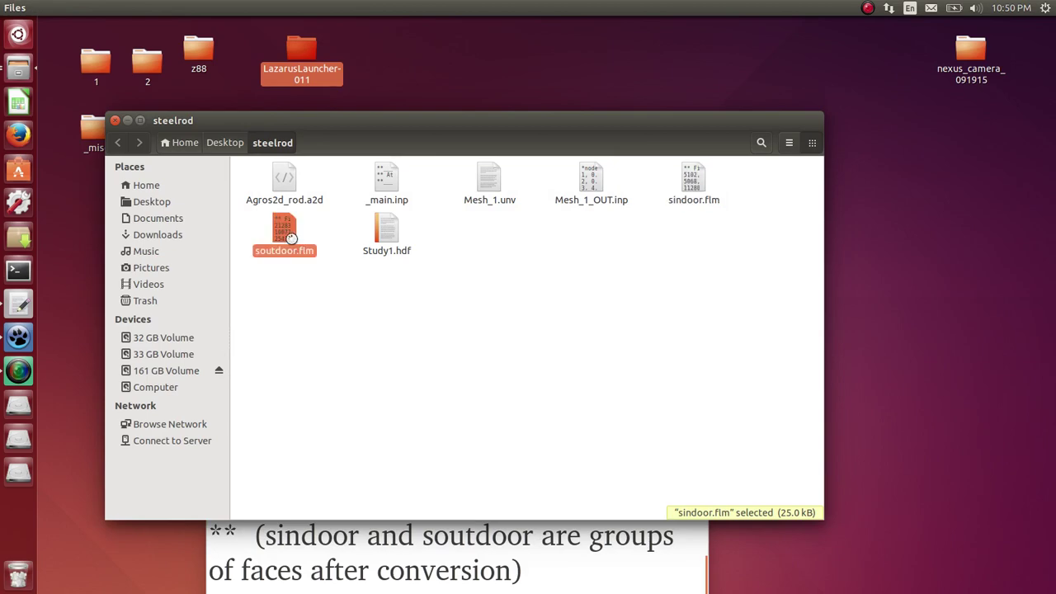
double_click(310, 238)
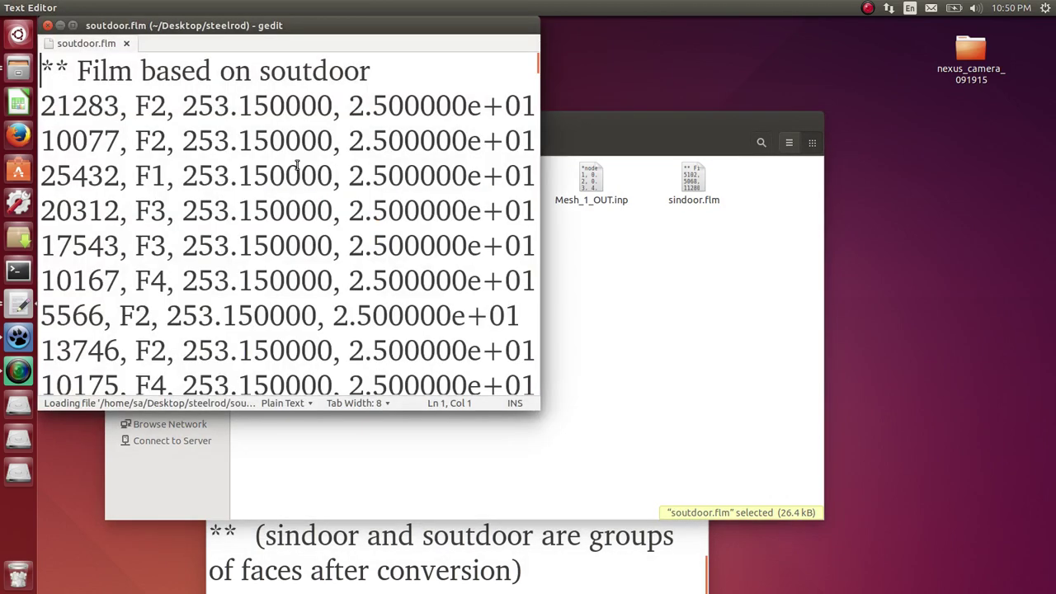
double_click(75, 23)
drag(78, 53, 486, 237)
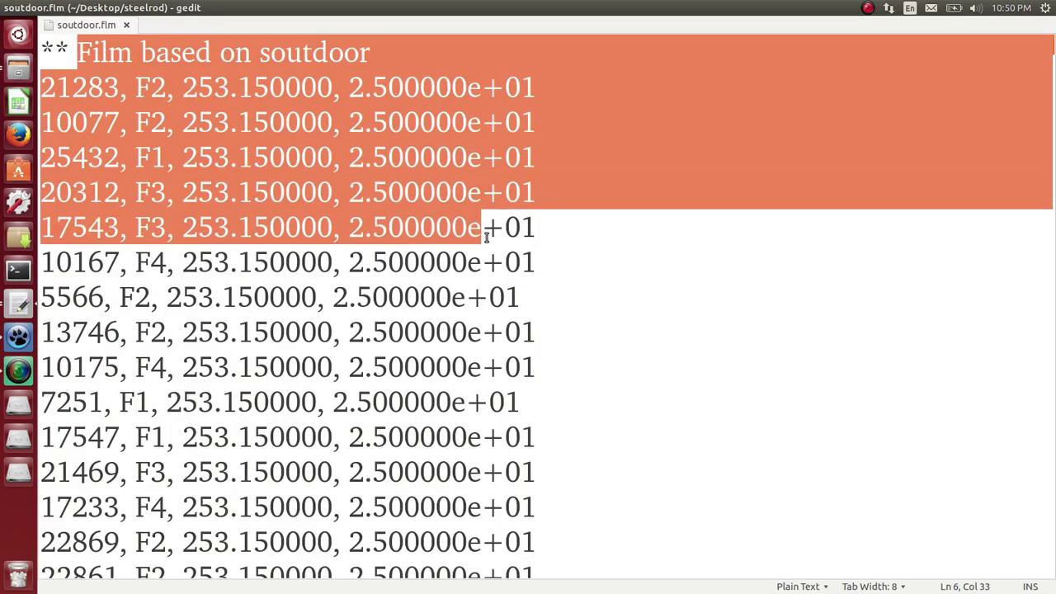
click(268, 122)
drag(185, 88, 542, 85)
click(577, 112)
double_click(392, 10)
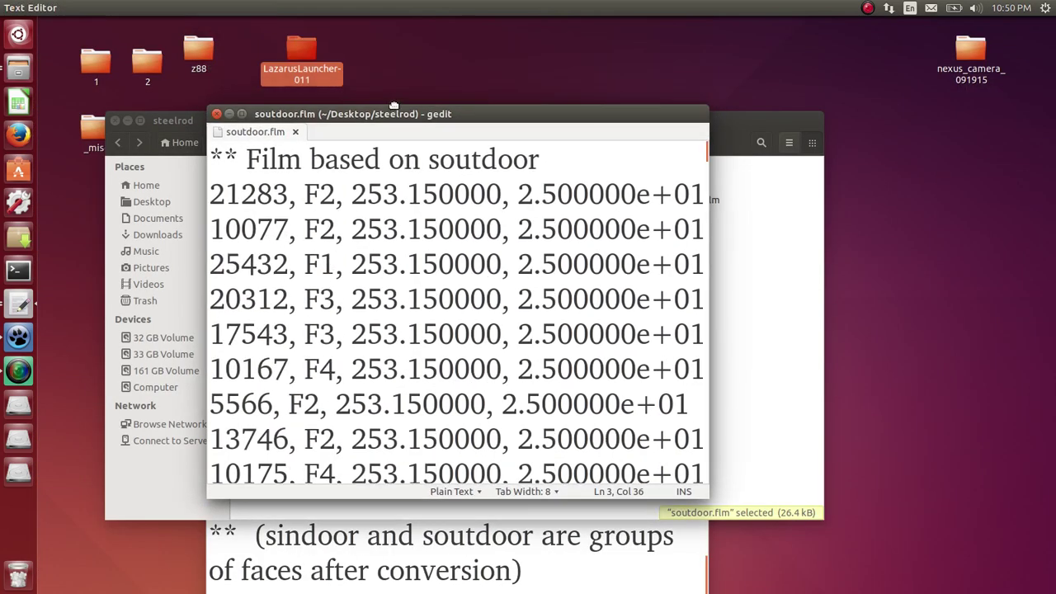
click(218, 115)
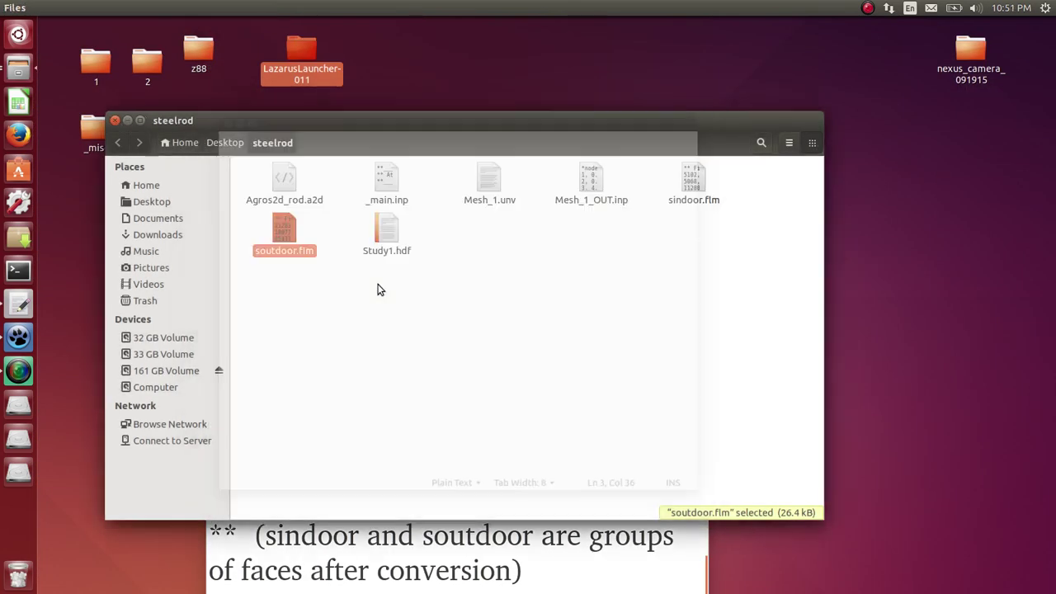
Step: Return to _main.inp and examine the *FILM include lines and the *NODE PRINT output request for the outdoor node set
click(492, 560)
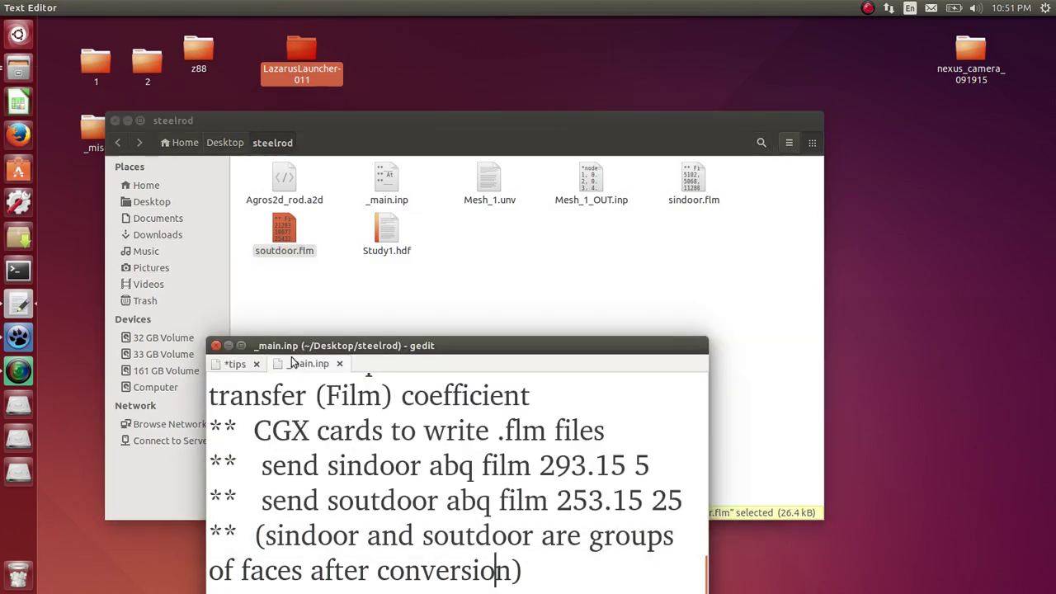
double_click(244, 345)
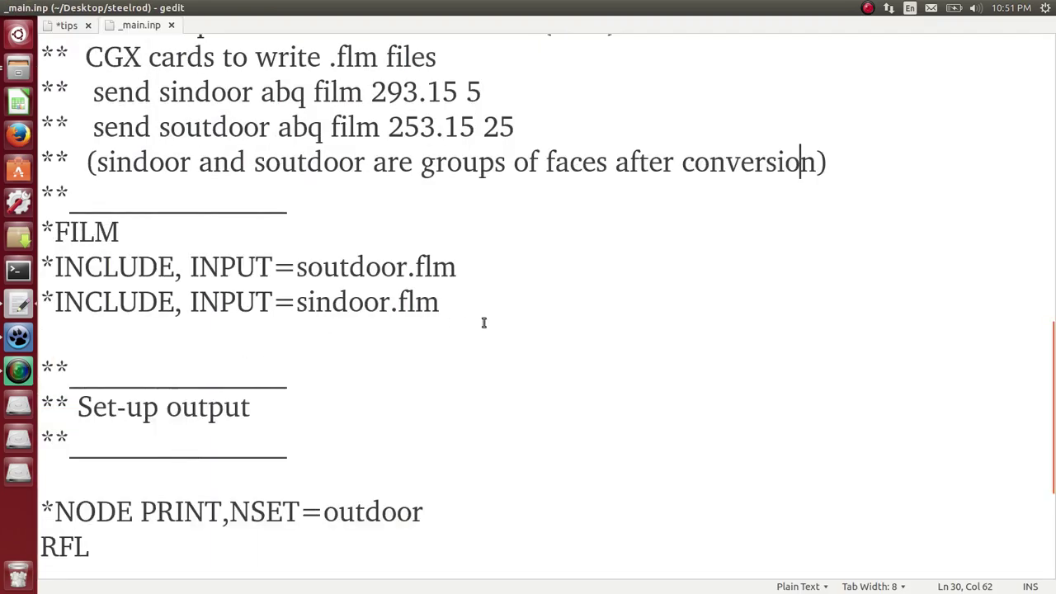
scroll(491, 321, down, 1)
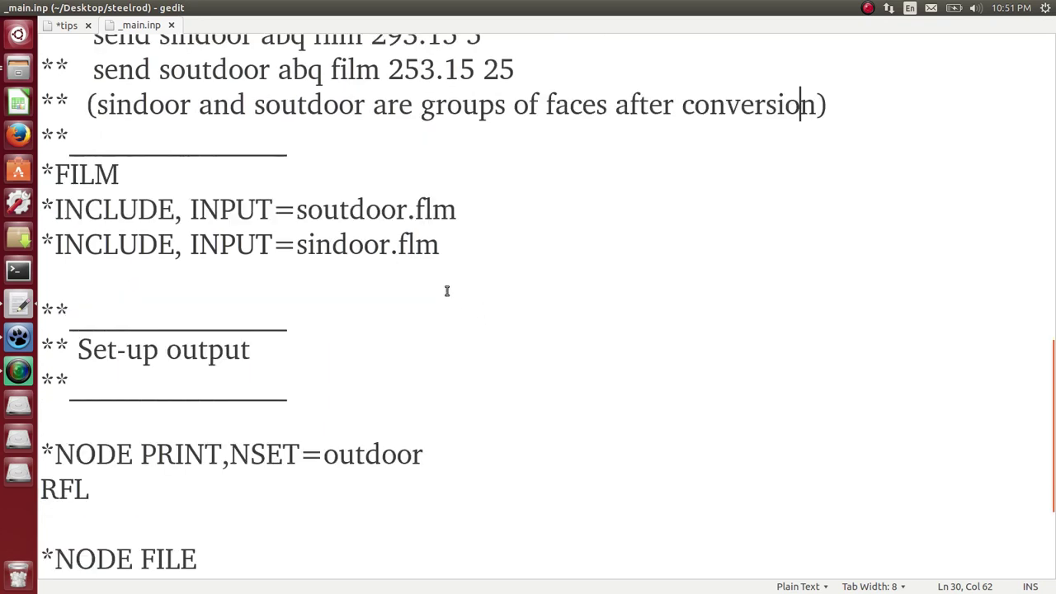
drag(477, 209, 56, 210)
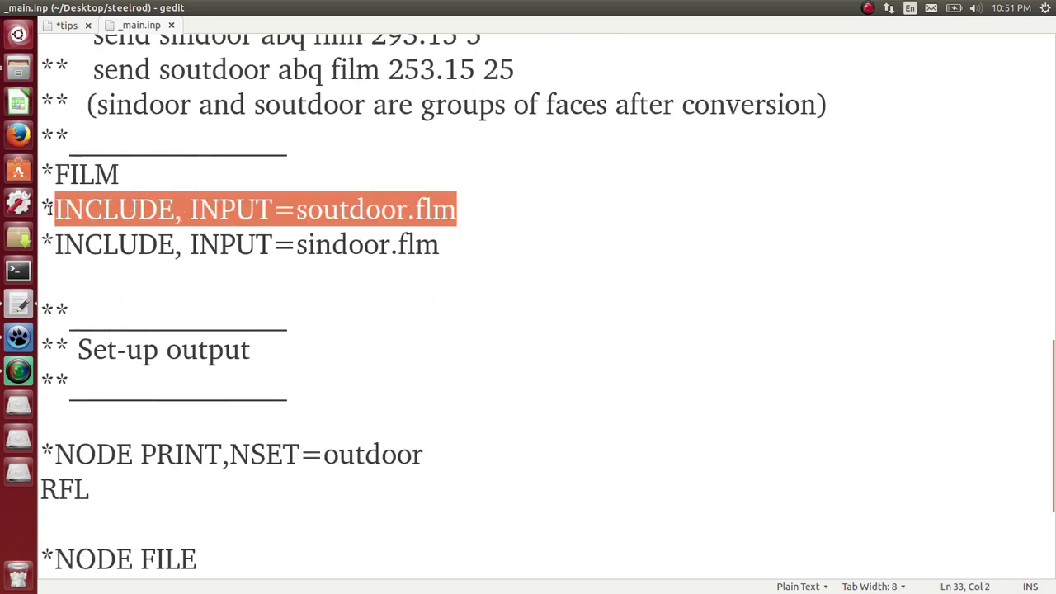
drag(443, 245, 55, 245)
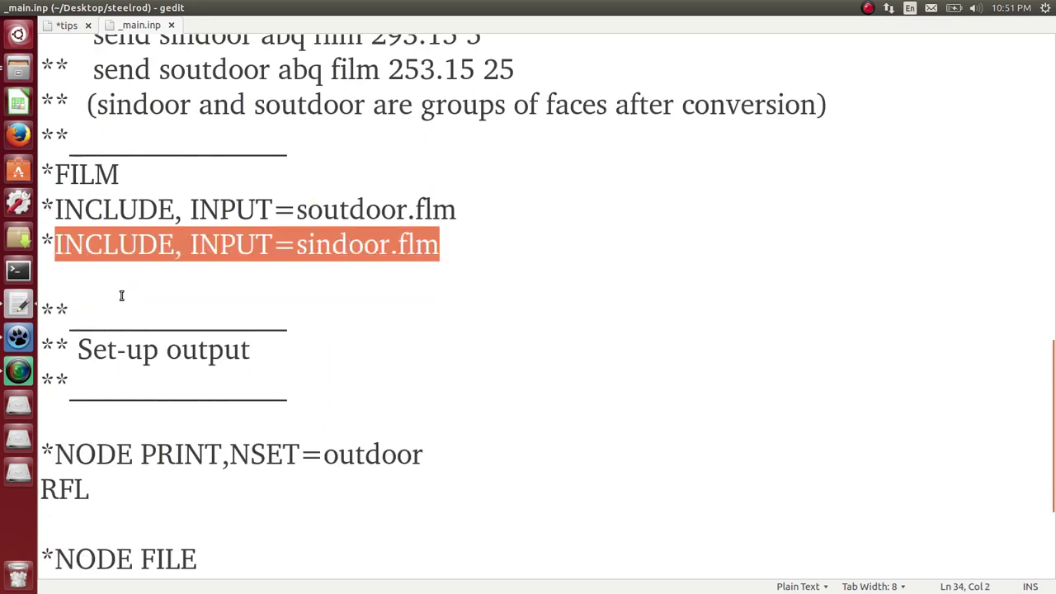
click(142, 305)
scroll(142, 305, down, 3)
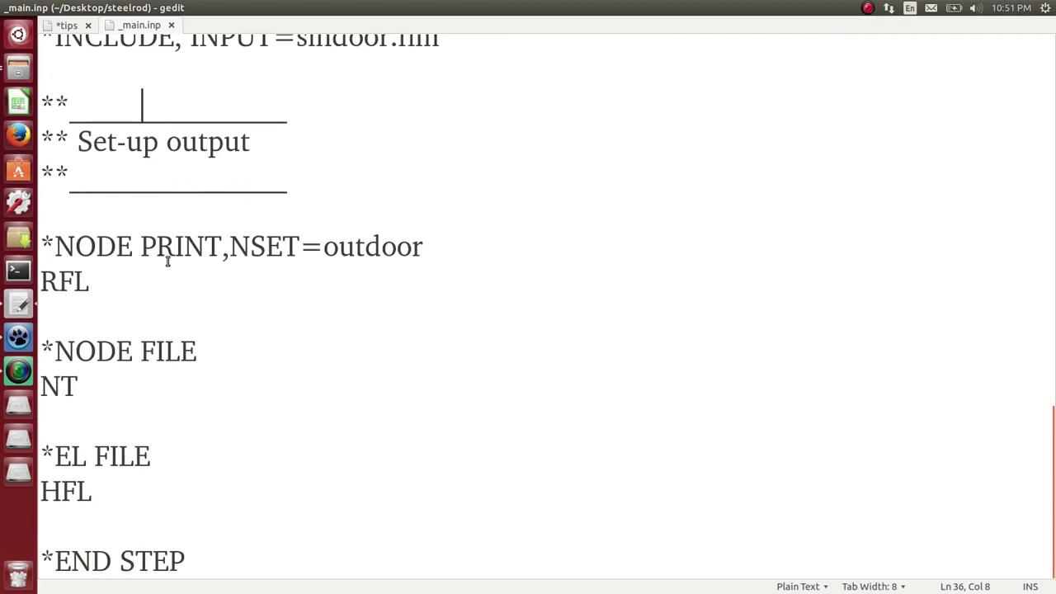
drag(131, 278, 34, 239)
click(373, 277)
drag(427, 248, 235, 246)
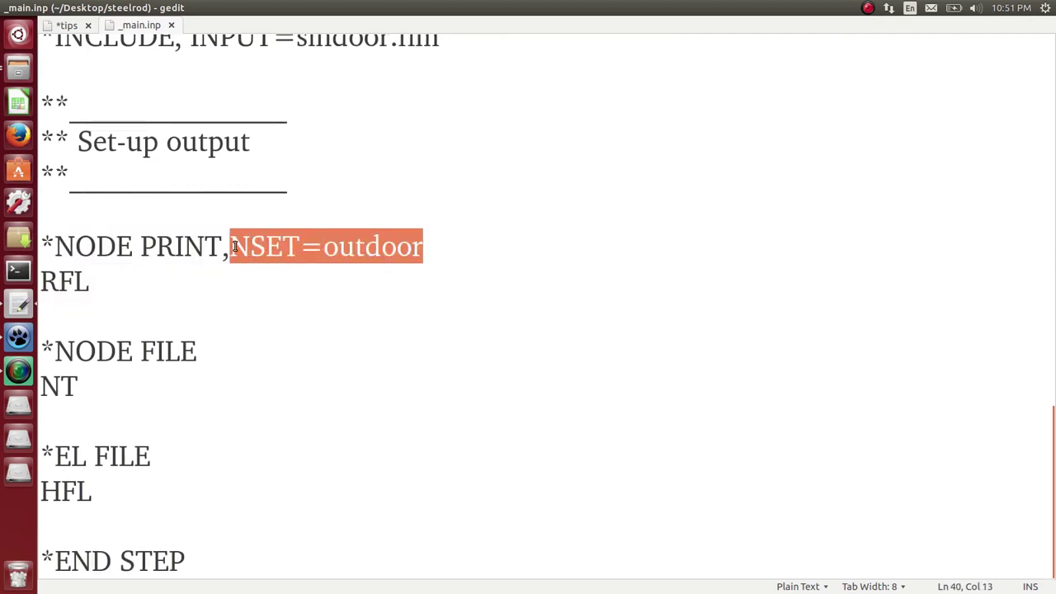
Step: Examine the RFL, NT and HFL output requests at the end of _main.inp
click(317, 288)
drag(107, 288, 38, 283)
click(158, 317)
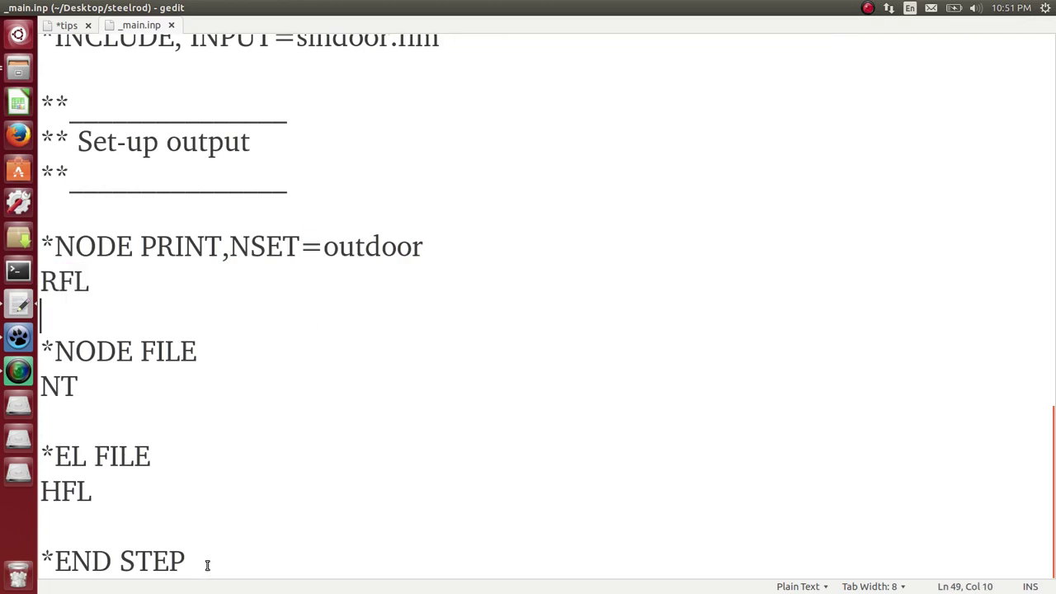
drag(207, 564, 75, 383)
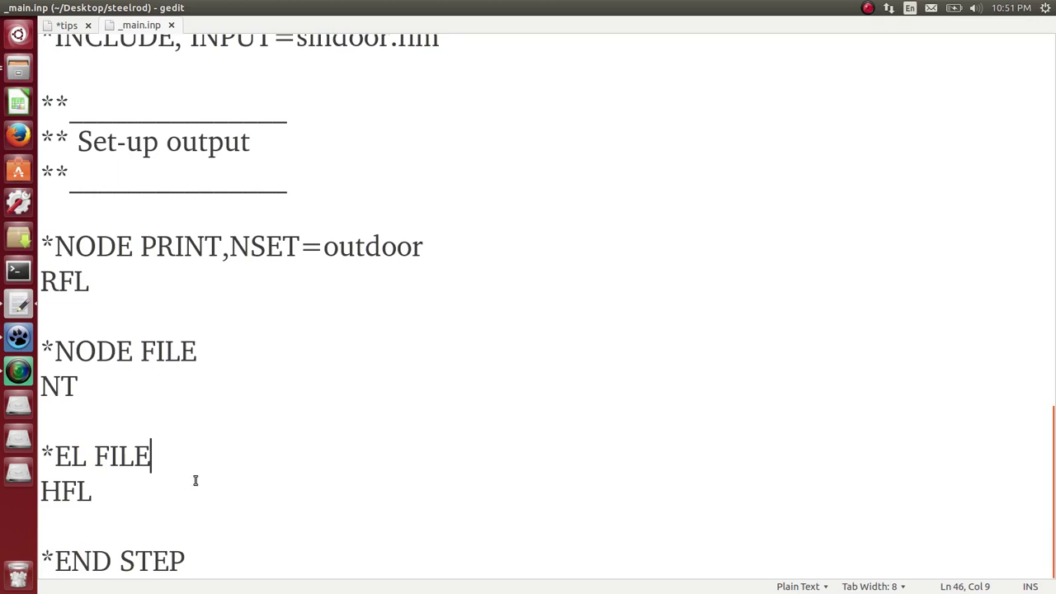
Step: Restore the text editor to a smaller window and close _main.inp, keeping the tips note open
key(ctrl+super+Down)
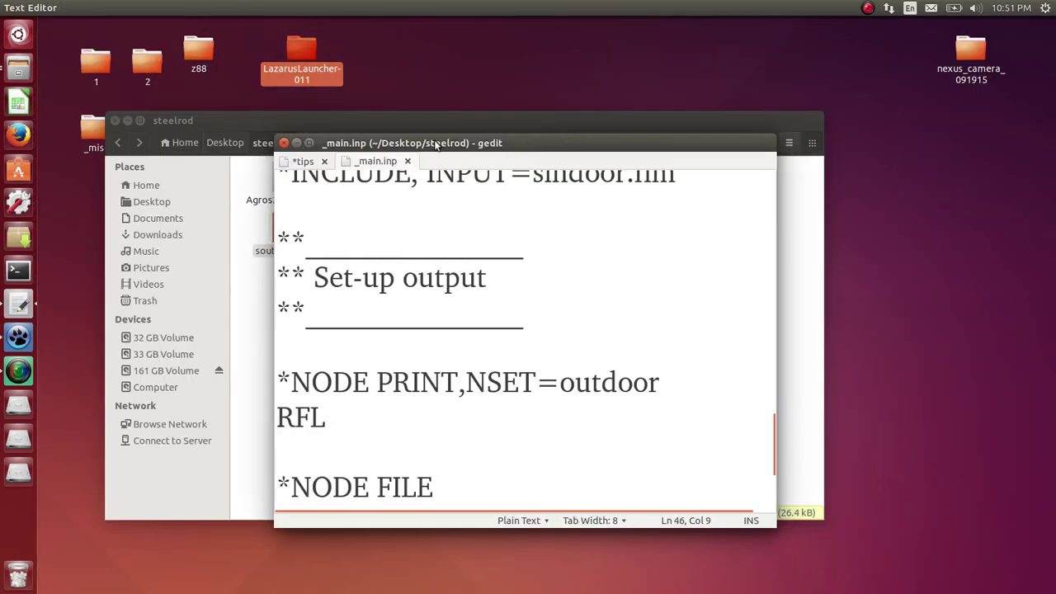
click(284, 144)
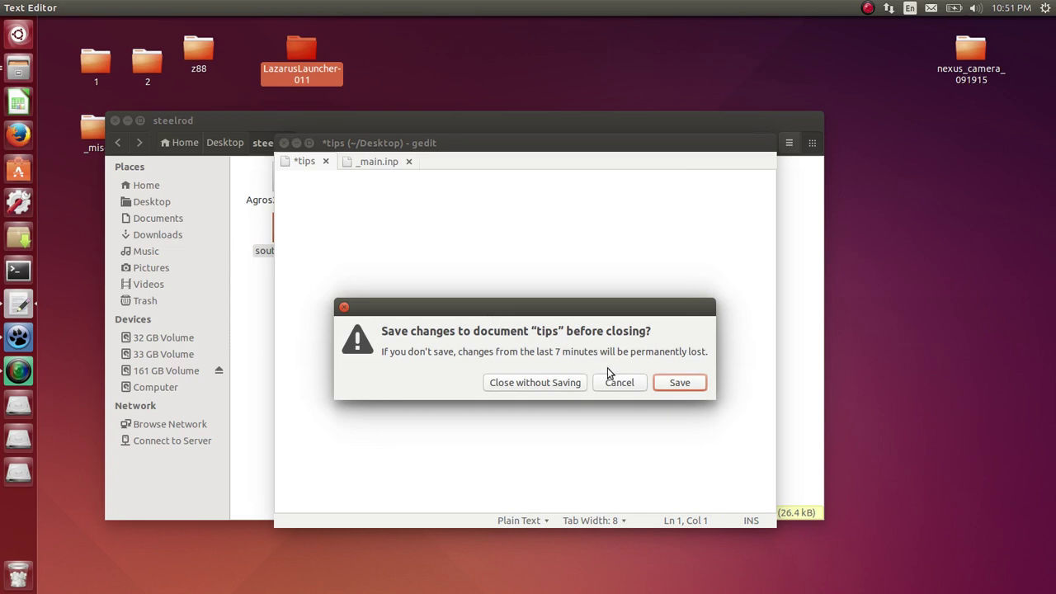
click(620, 384)
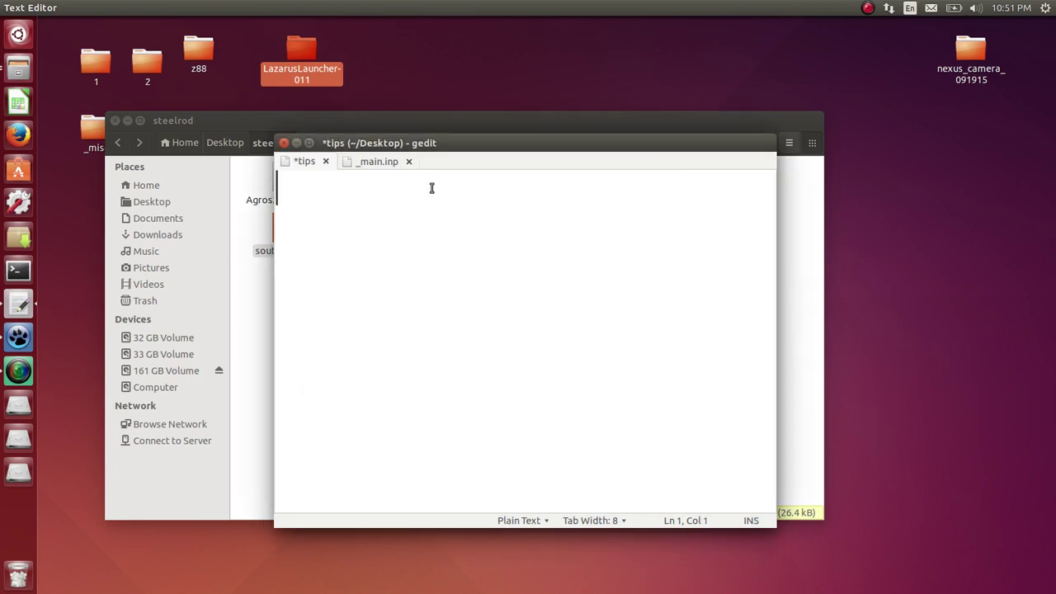
click(381, 162)
click(408, 162)
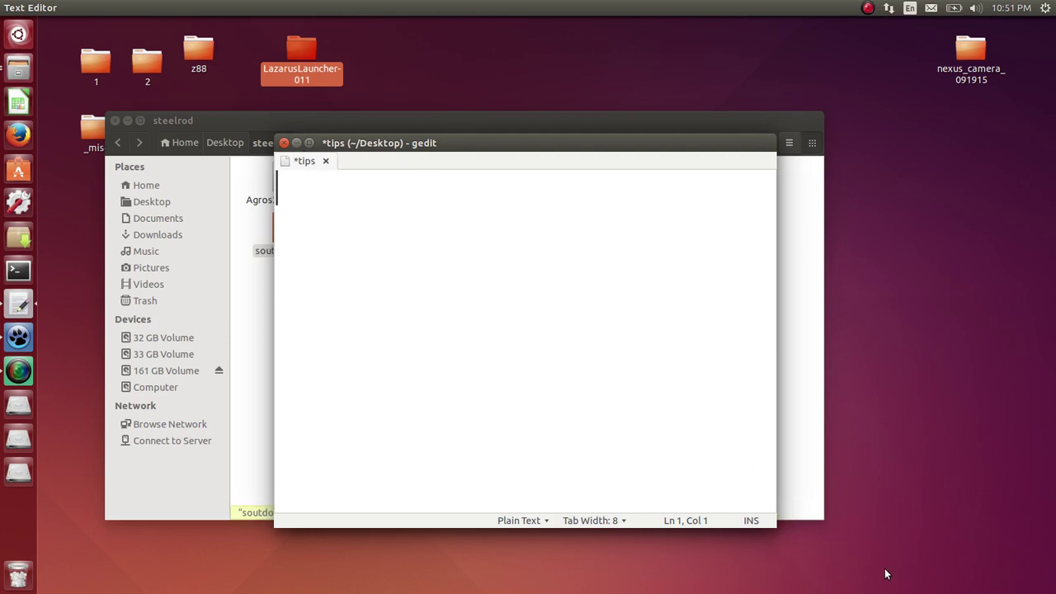
Step: Write the note "Let's run calculation!" in the tips document
text(Let)
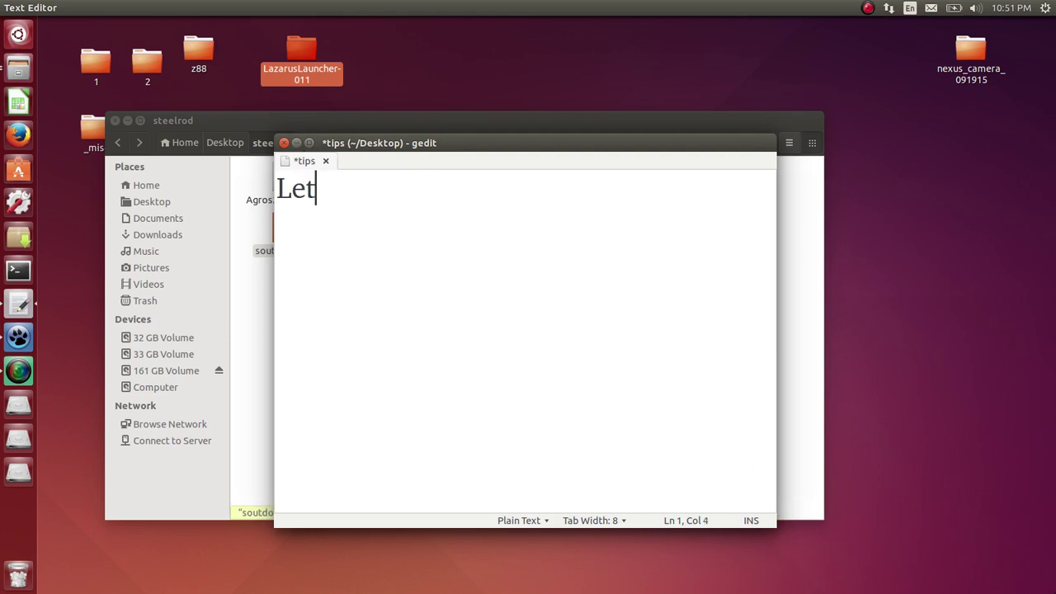
text('s run calcu)
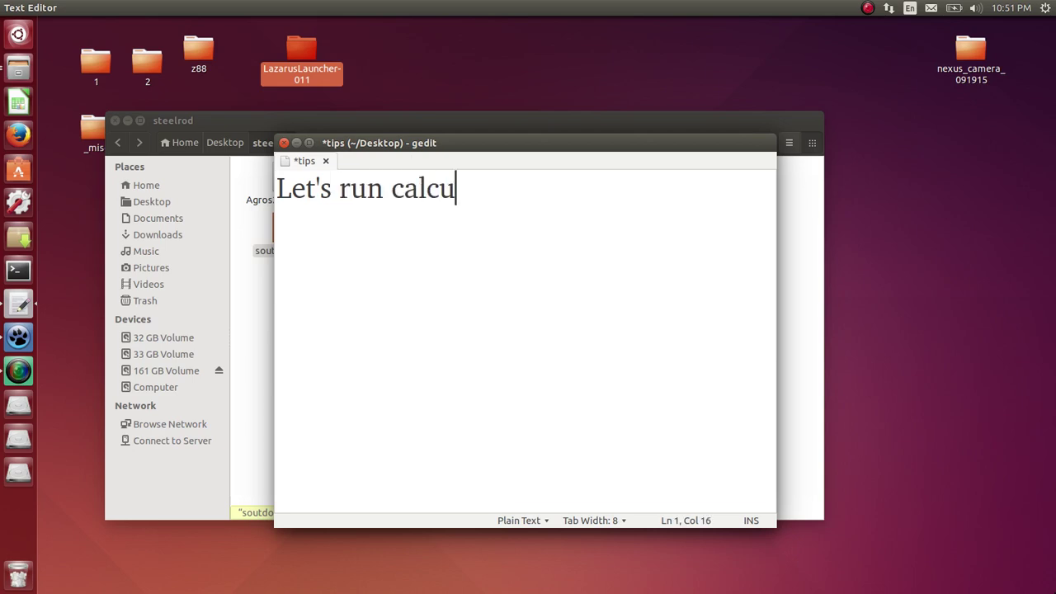
text(lation)
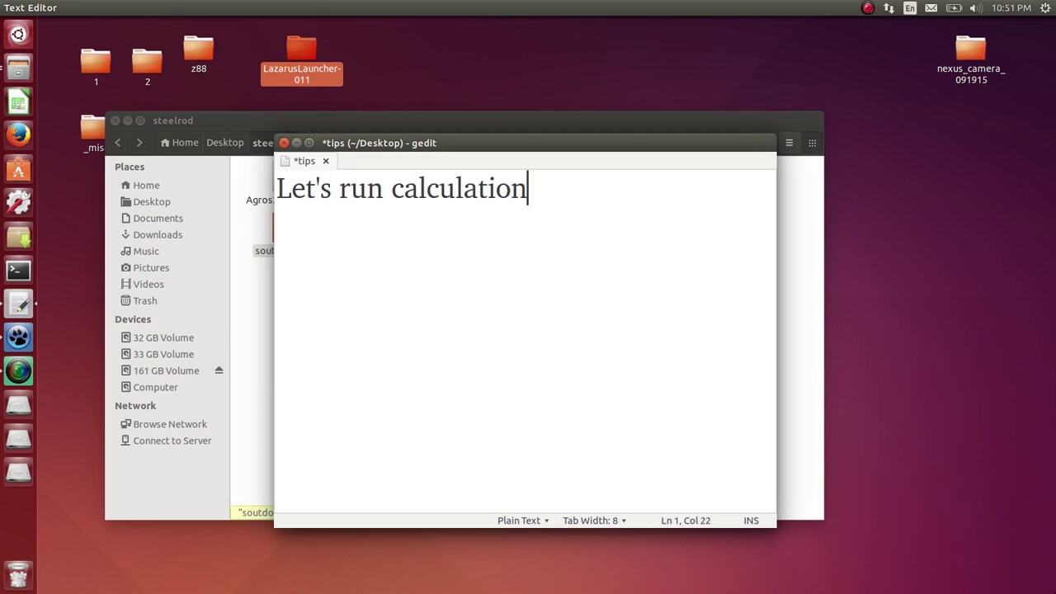
text(!)
Step: Switch to Launcher-CalculiX, run the CCX solver on _main.inp from the steelrod folder, and close its terminal once the job finishes
click(18, 337)
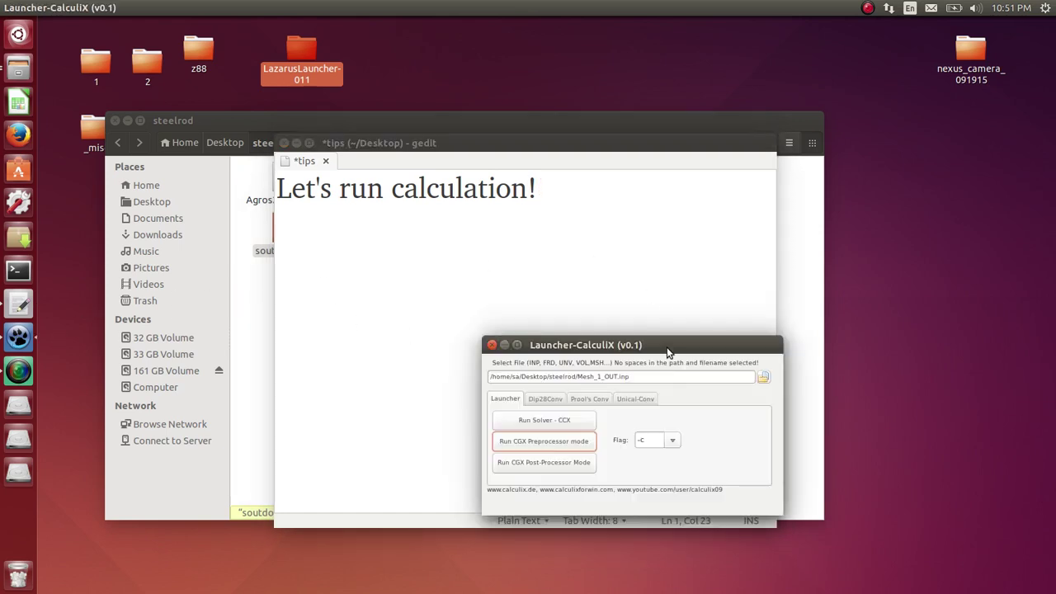
drag(668, 352, 534, 245)
click(630, 273)
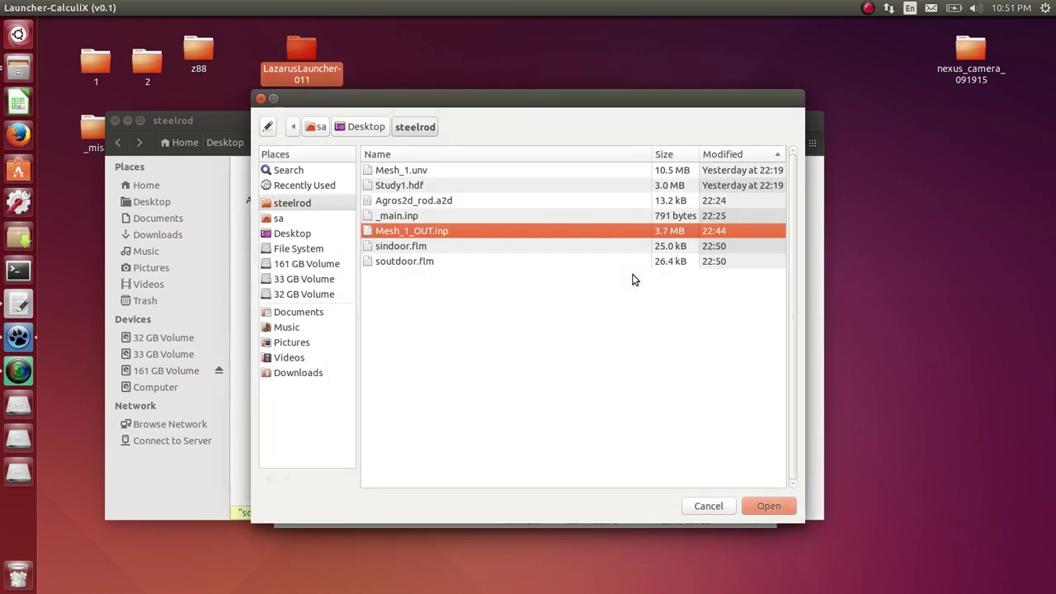
double_click(427, 216)
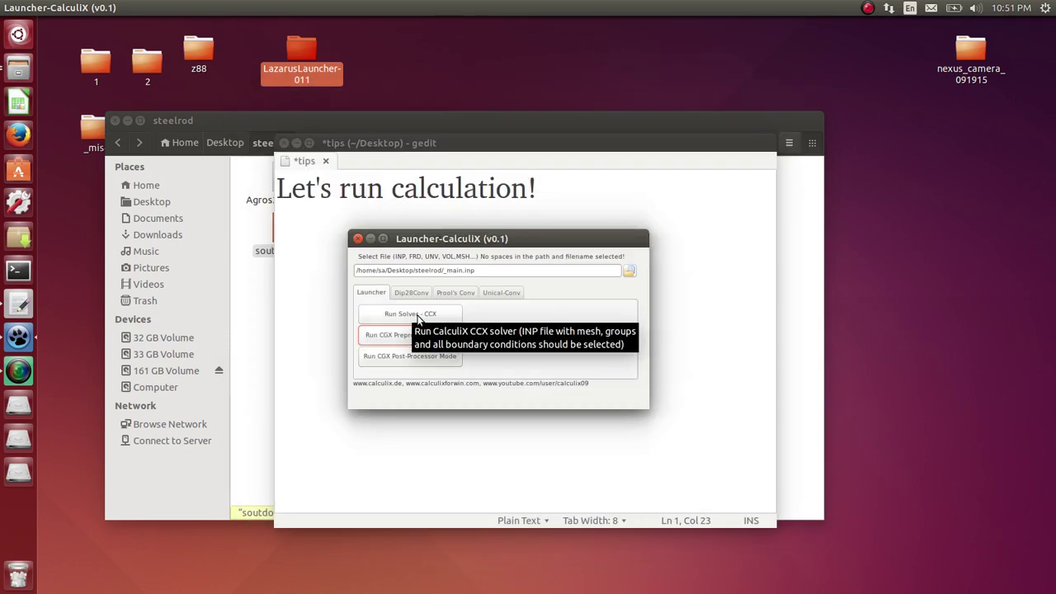
click(418, 316)
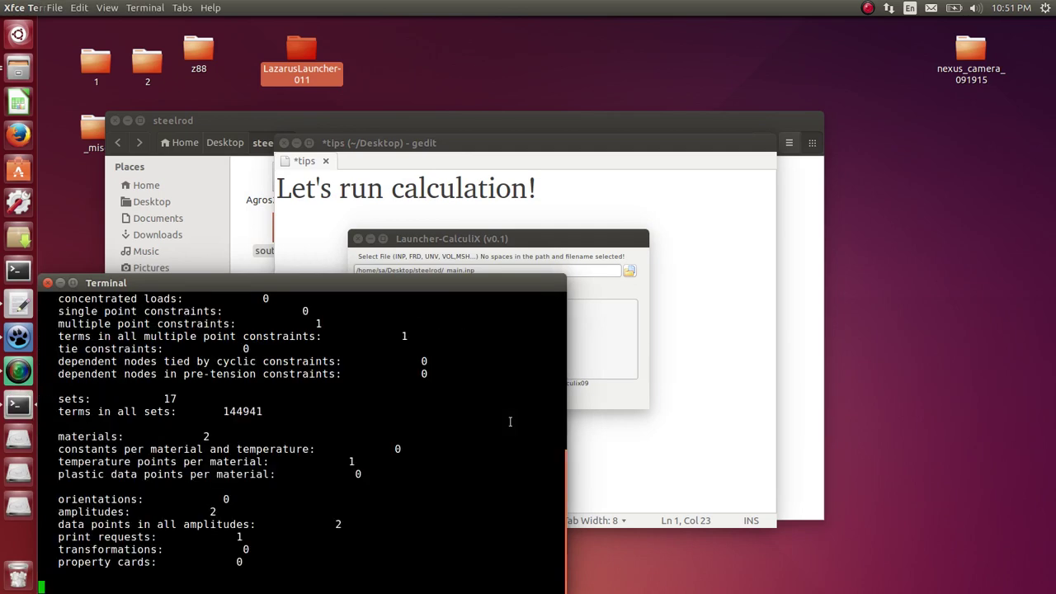
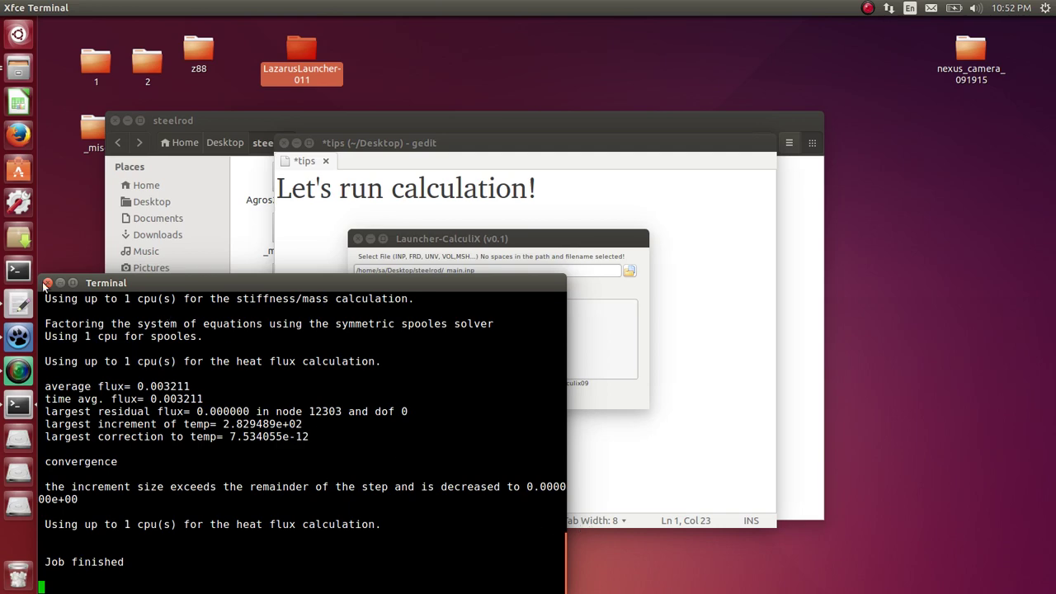
click(49, 284)
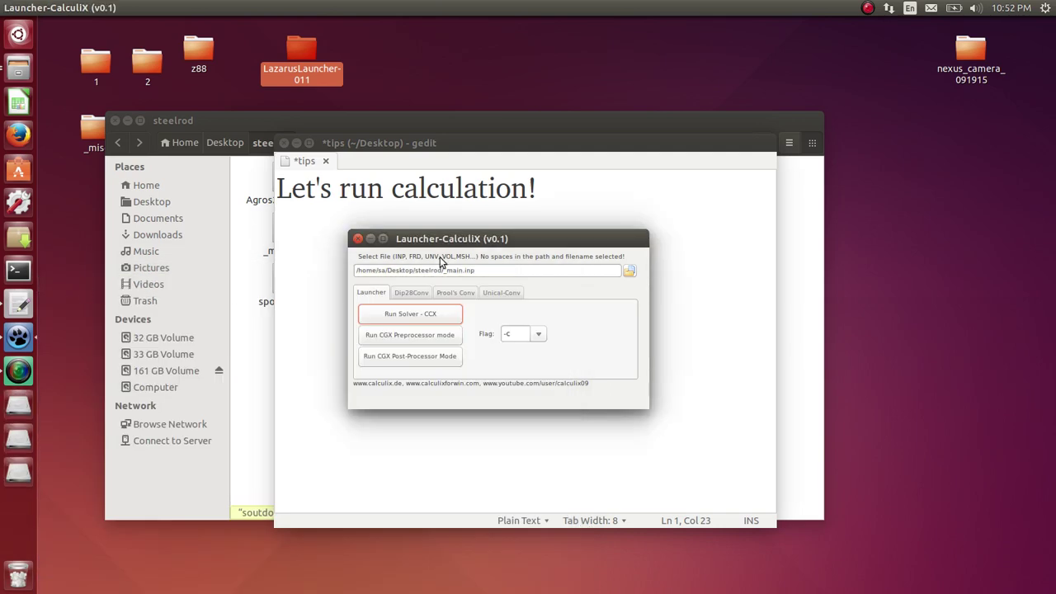
Step: Replace the text in the tips document with "Select FRD file with results"
click(478, 189)
drag(558, 180, 219, 180)
text(S)
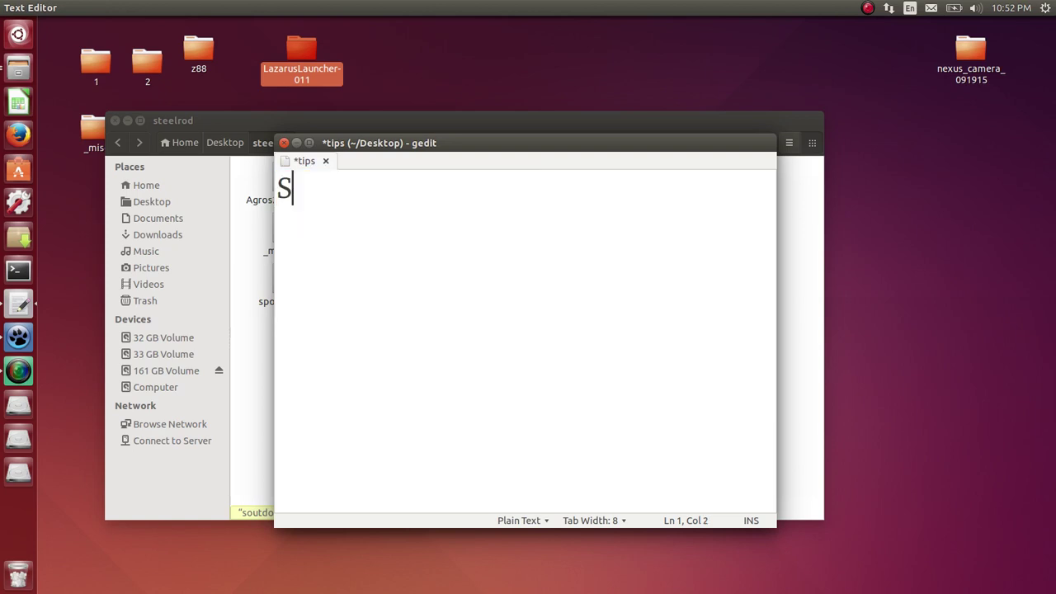
text(elect )
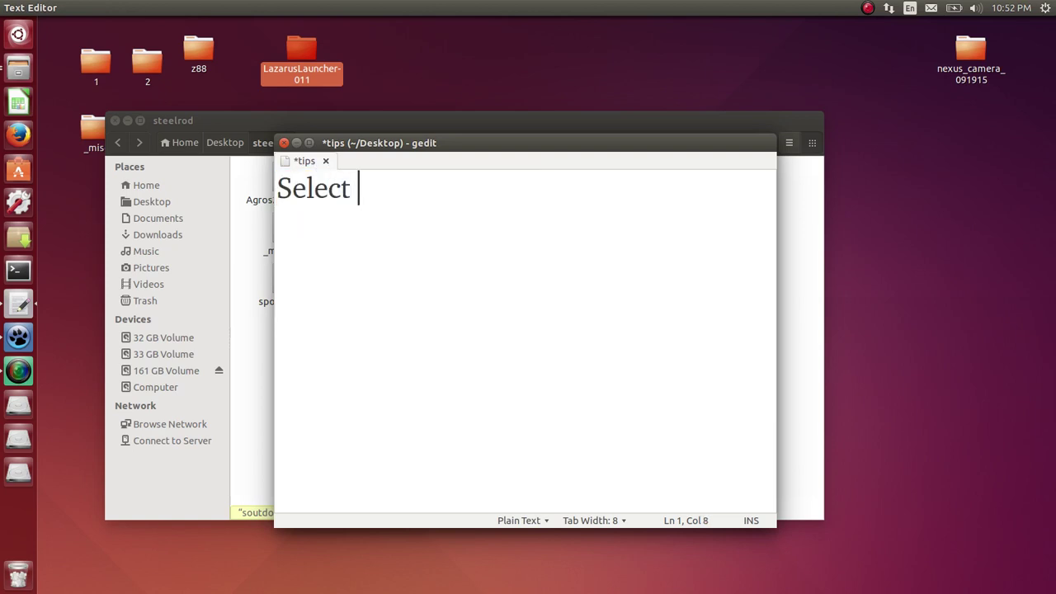
text(FRD f)
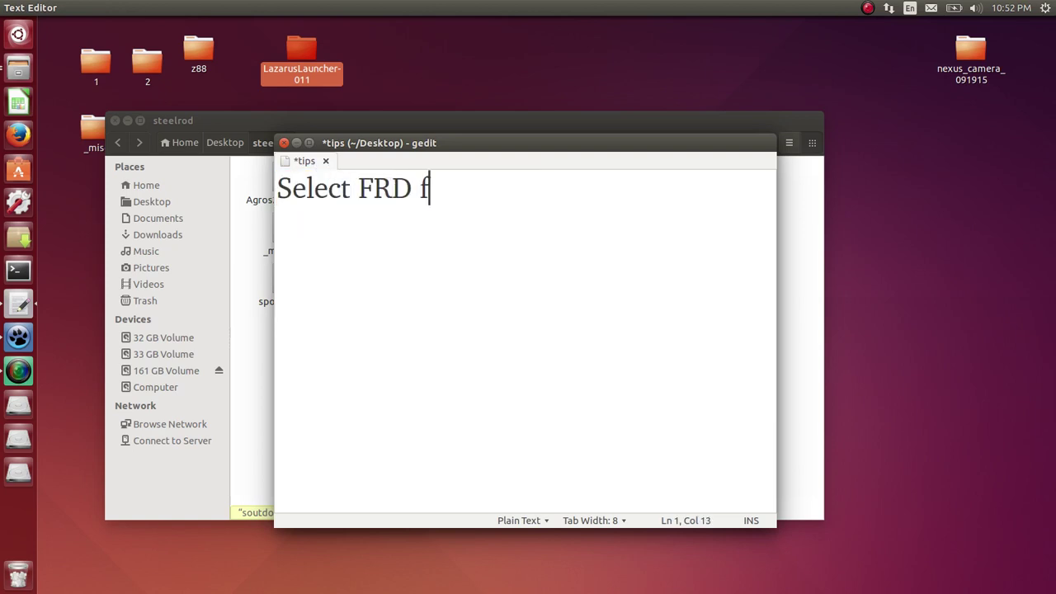
text(ile wit)
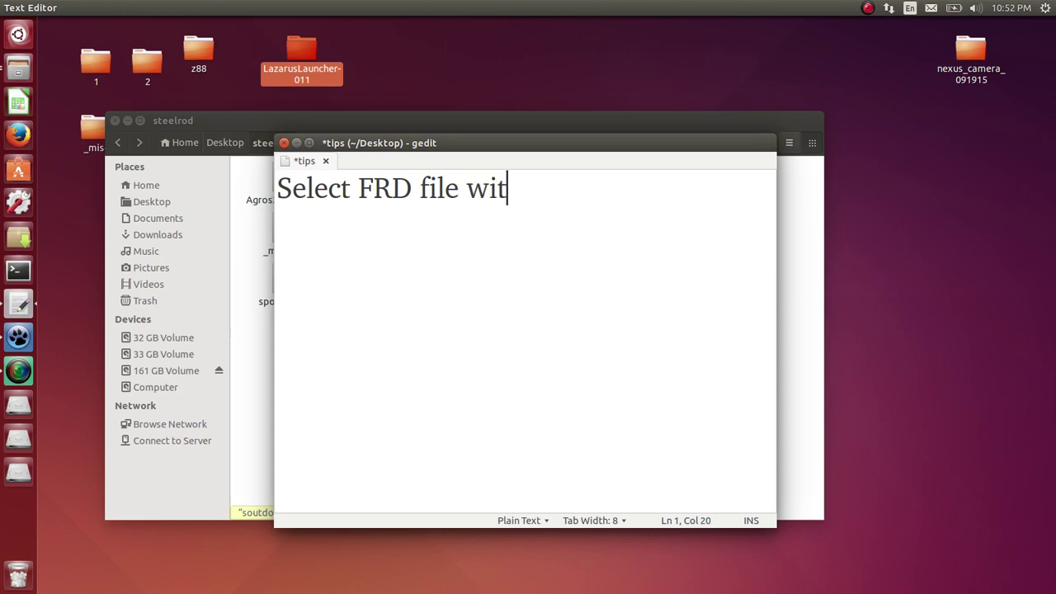
text(h resum)
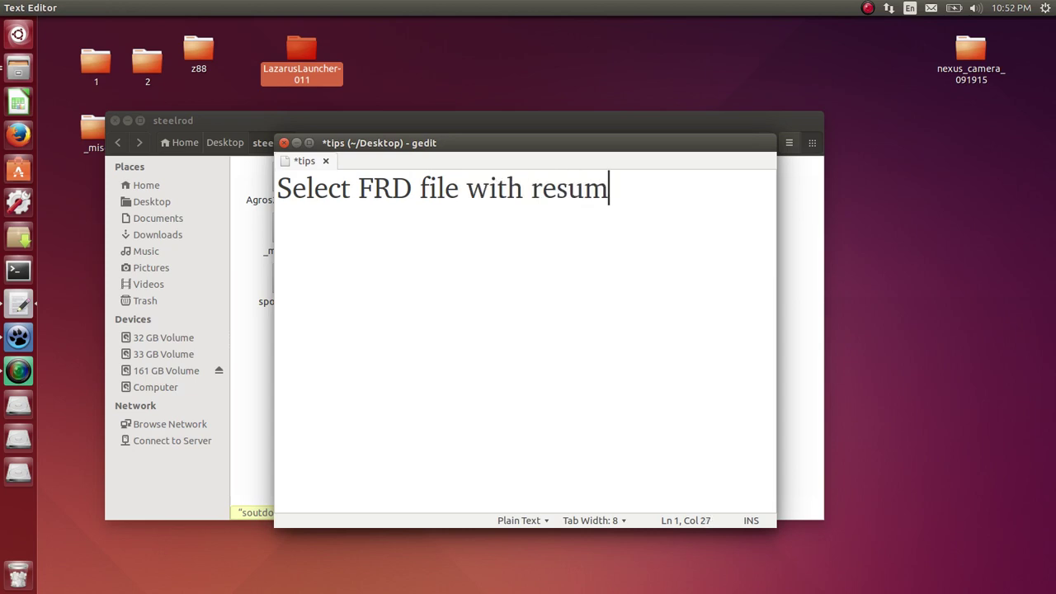
key(BackSpace)
text(lts)
Step: Switch to Launcher-CalculiX, select _main.frd and open it in CGX post-processor mode in a maximized graphics window
click(20, 337)
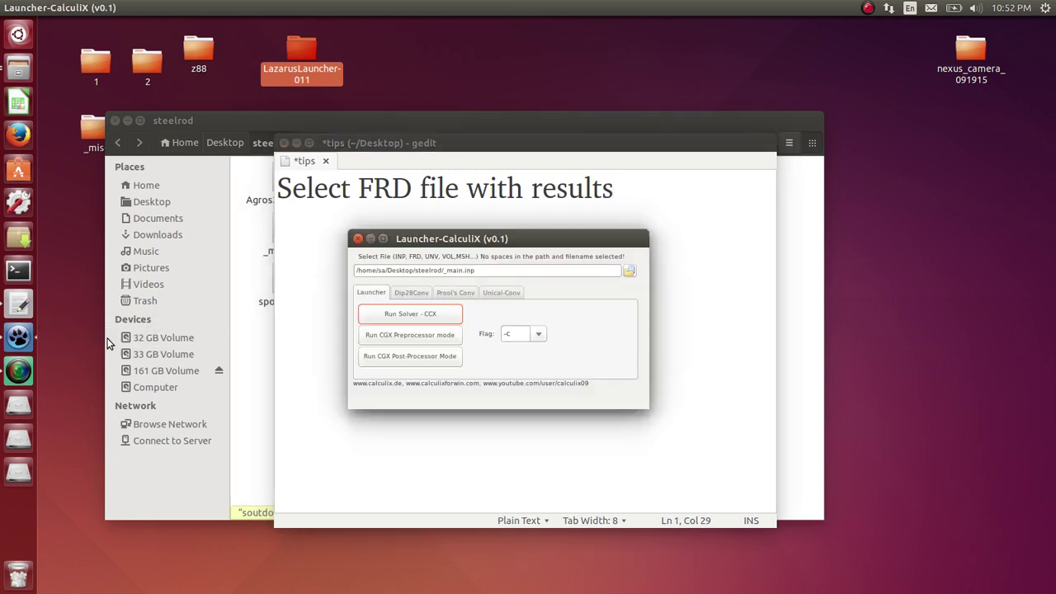
click(629, 273)
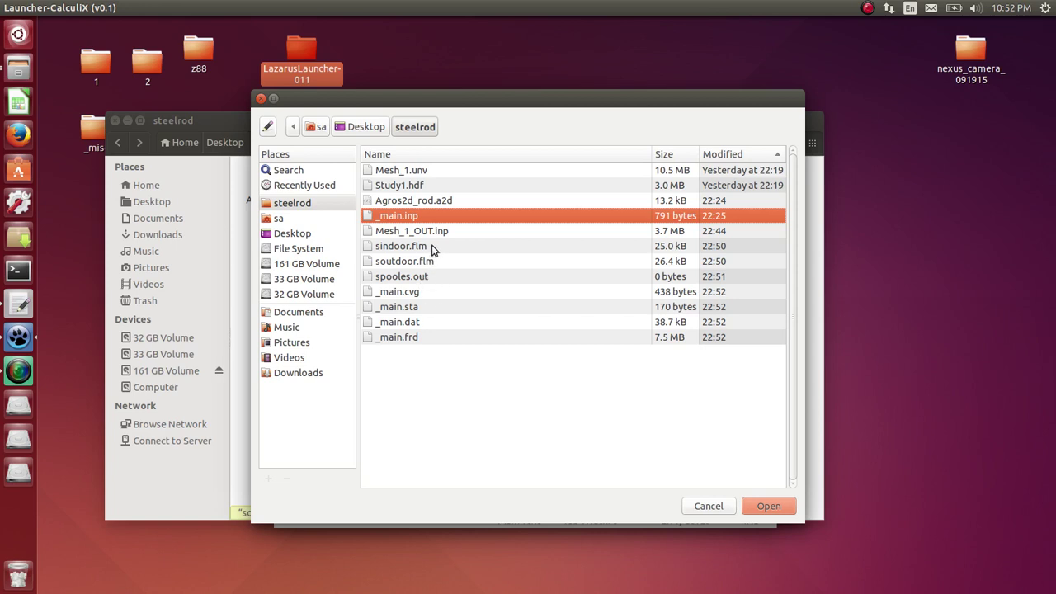
click(426, 336)
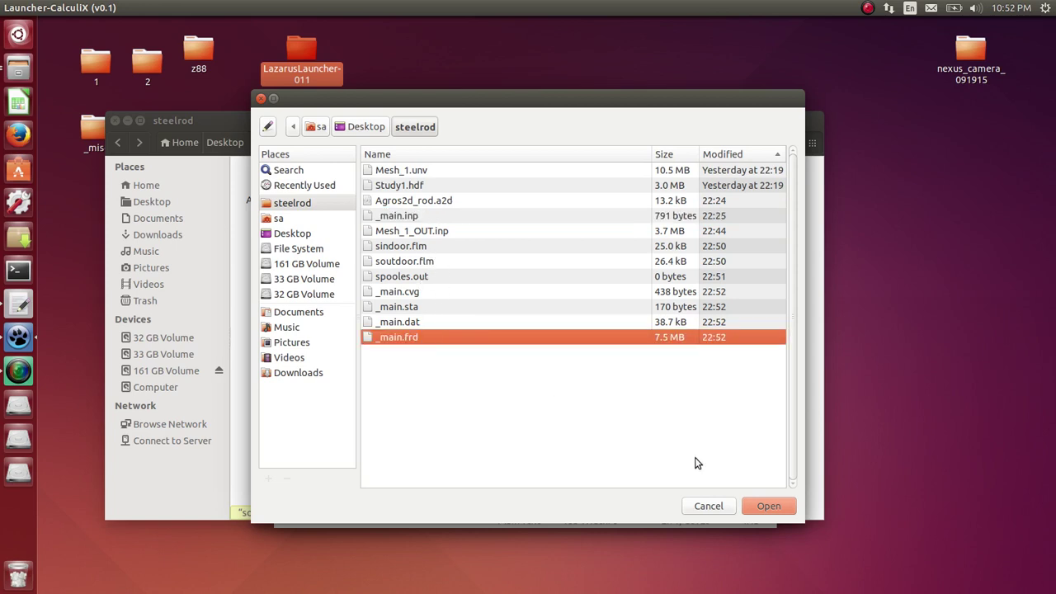
click(768, 506)
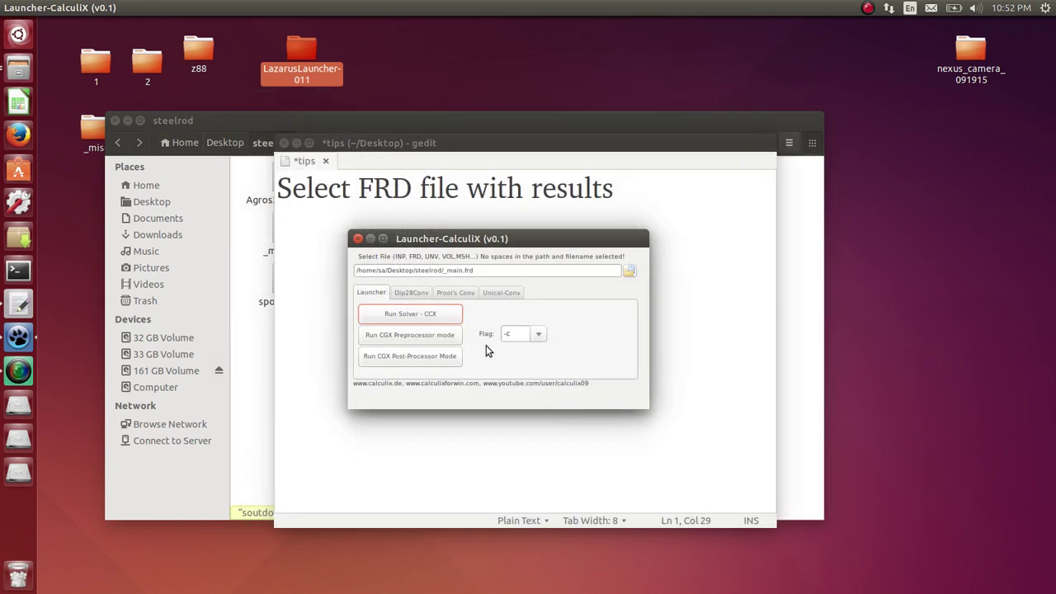
click(425, 357)
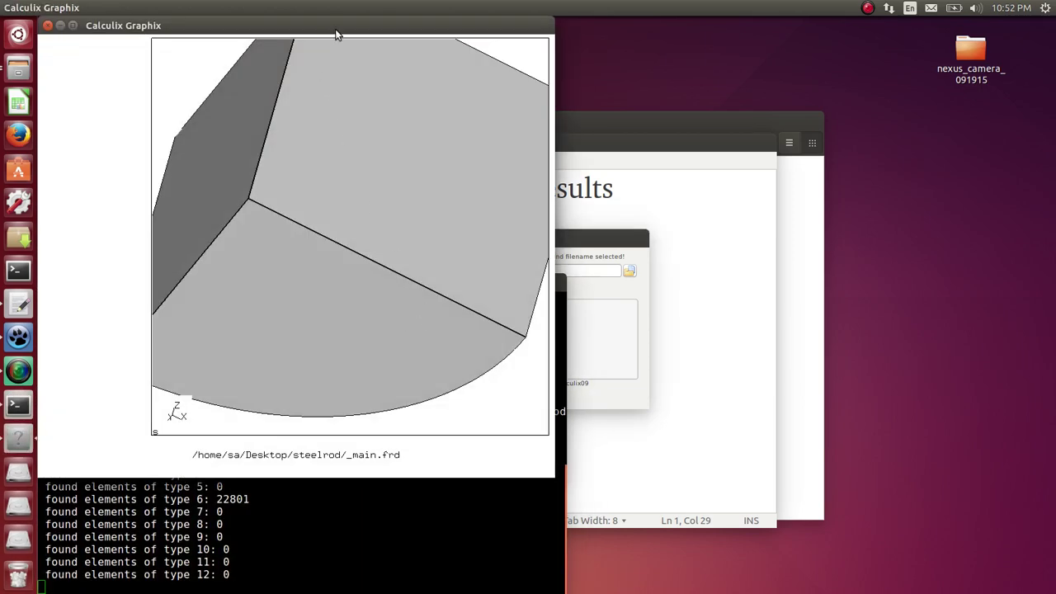
drag(335, 35, 852, 122)
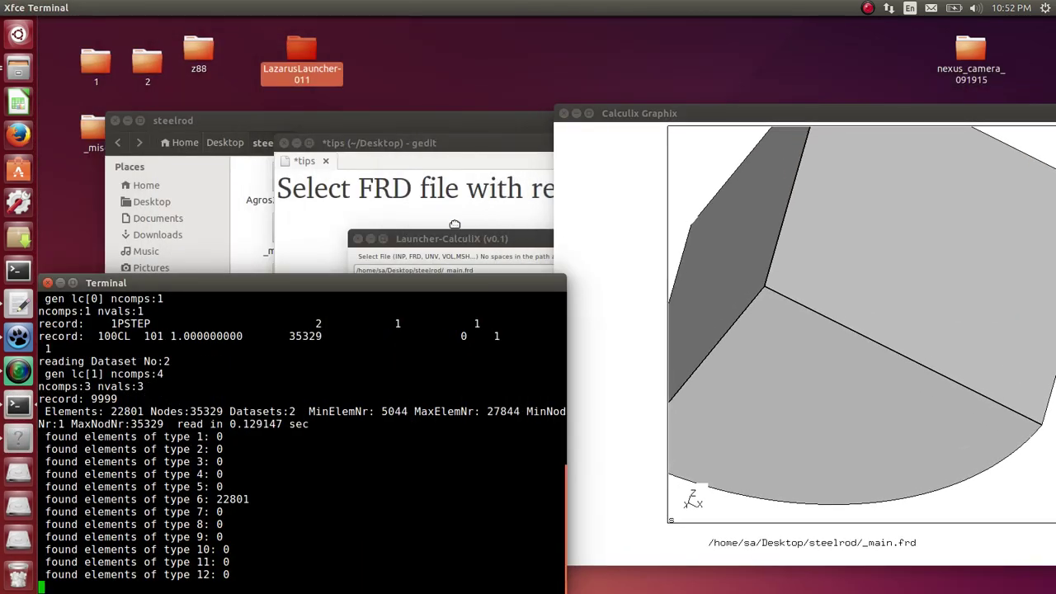
drag(622, 120, 488, 93)
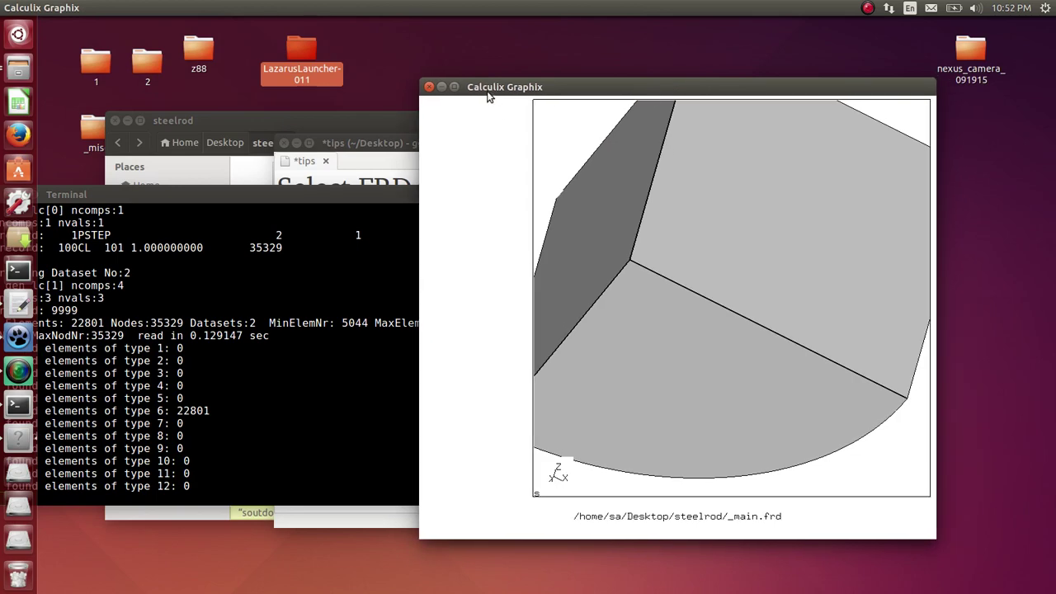
double_click(488, 89)
Step: Plot the temperature entity T of the NDTEMP dataset on the rod model
drag(563, 210, 596, 339)
middle_drag(597, 339, 591, 322)
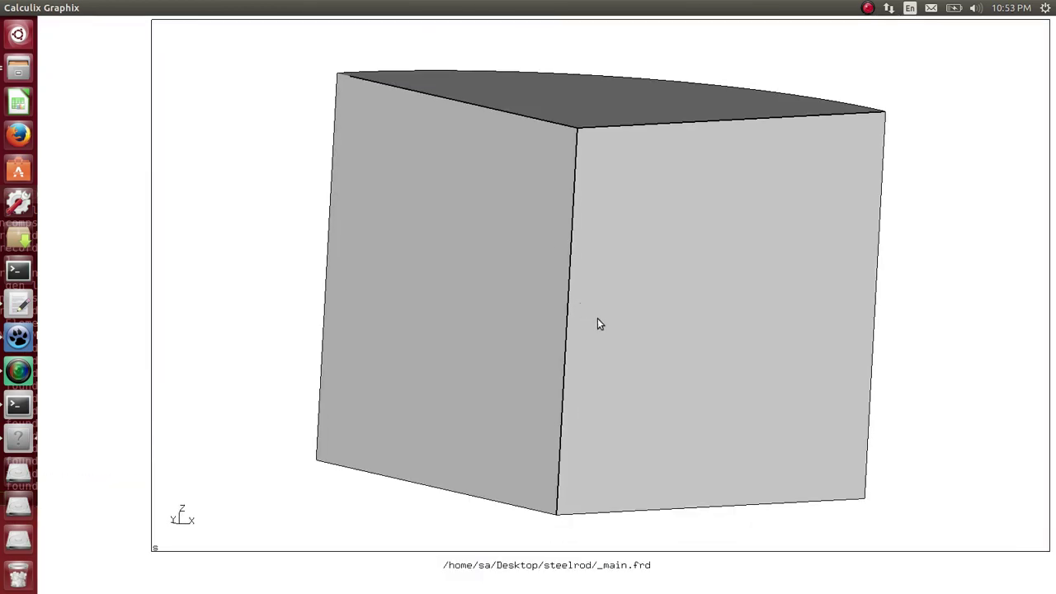
drag(598, 324, 606, 327)
click(137, 98)
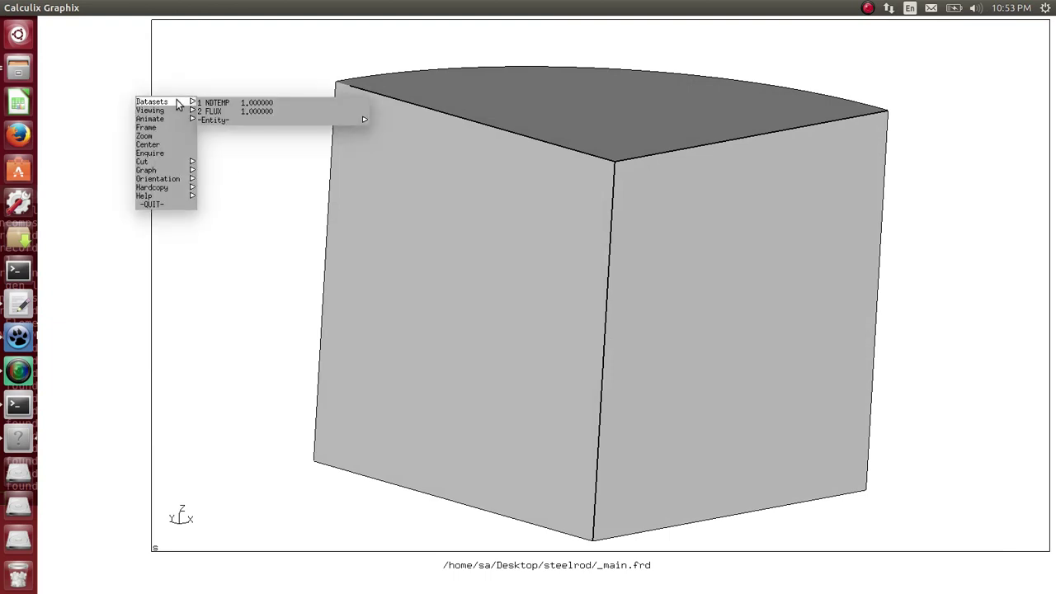
click(146, 105)
click(130, 86)
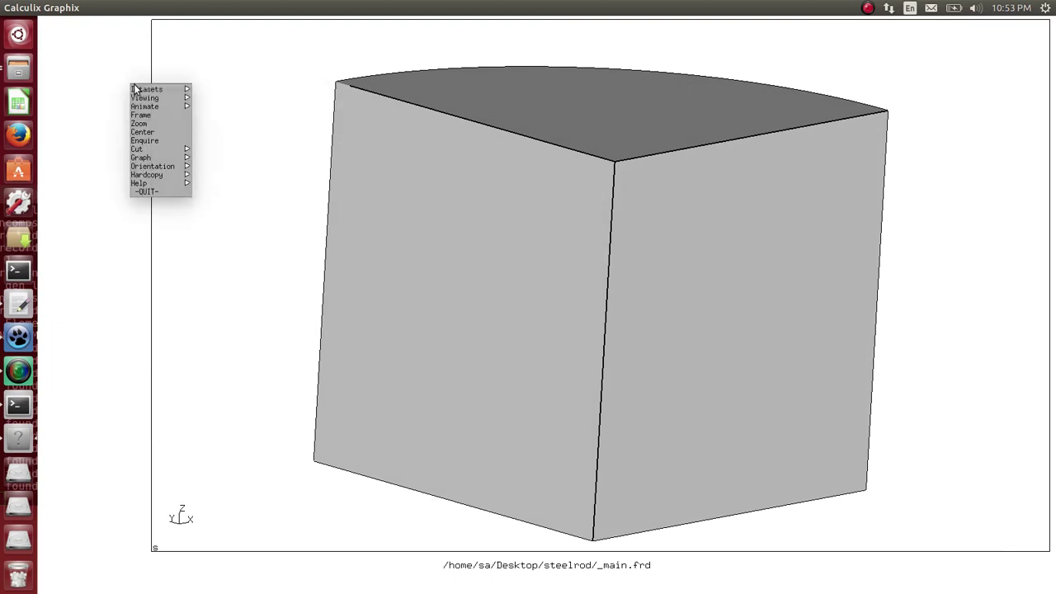
mouse_move(248, 108)
click(377, 107)
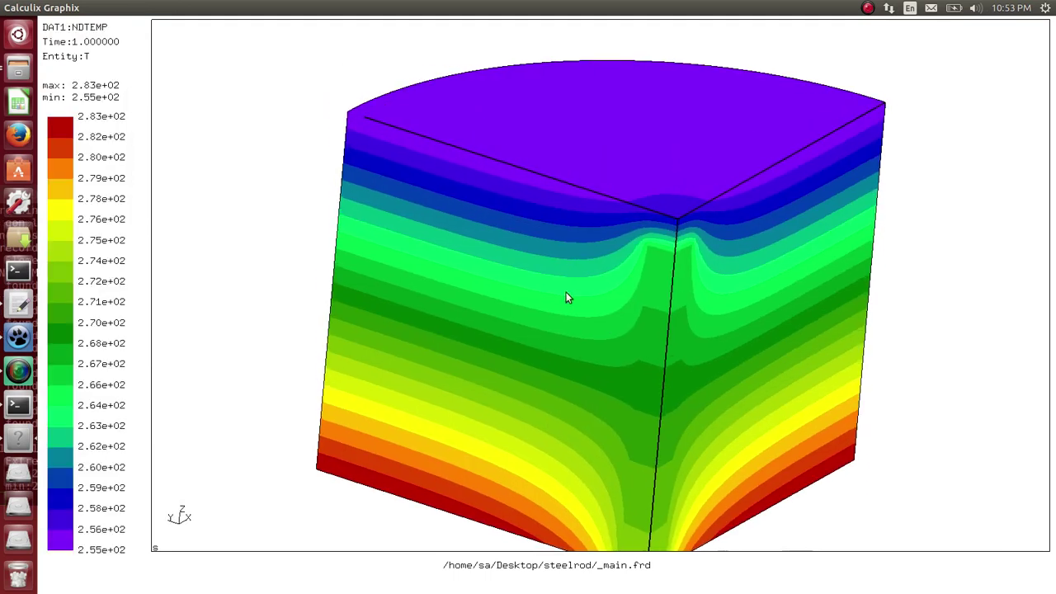
Step: Turn on the element edges in the temperature plot and inspect the rod model from below
middle_drag(566, 292, 206, 175)
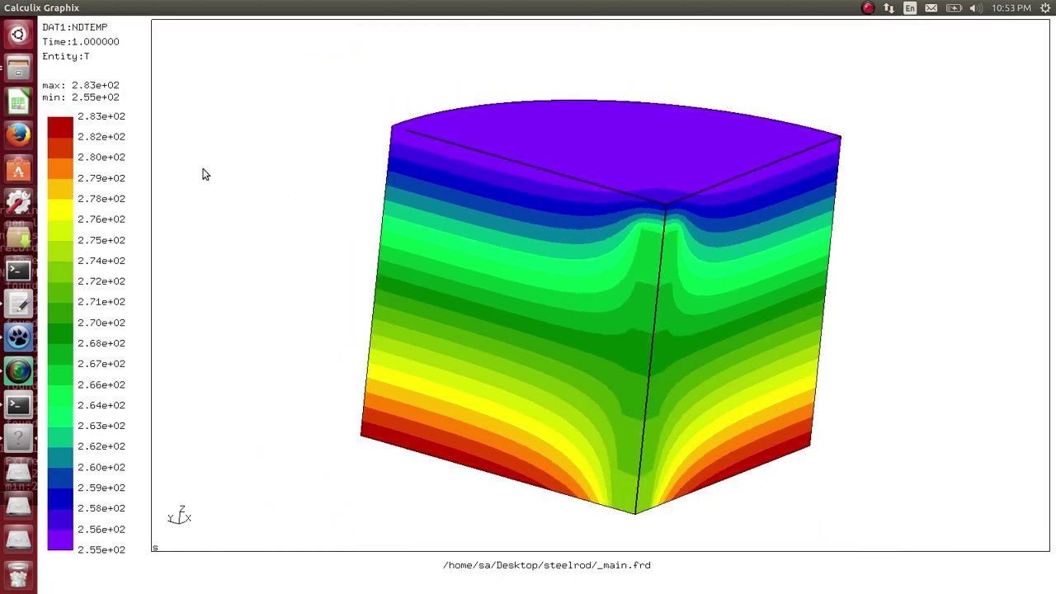
click(141, 166)
mouse_move(165, 175)
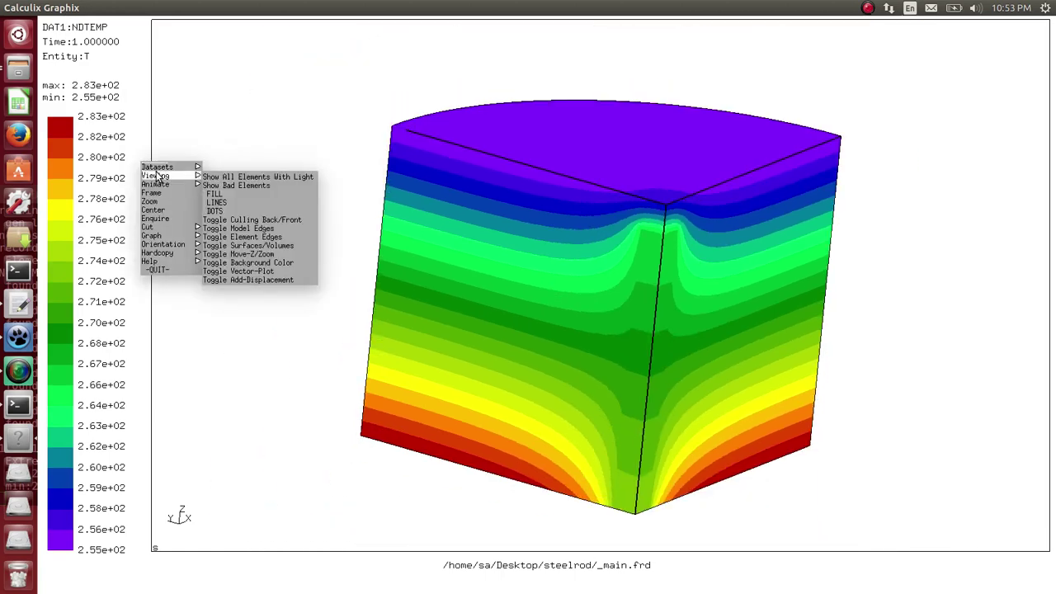
click(259, 236)
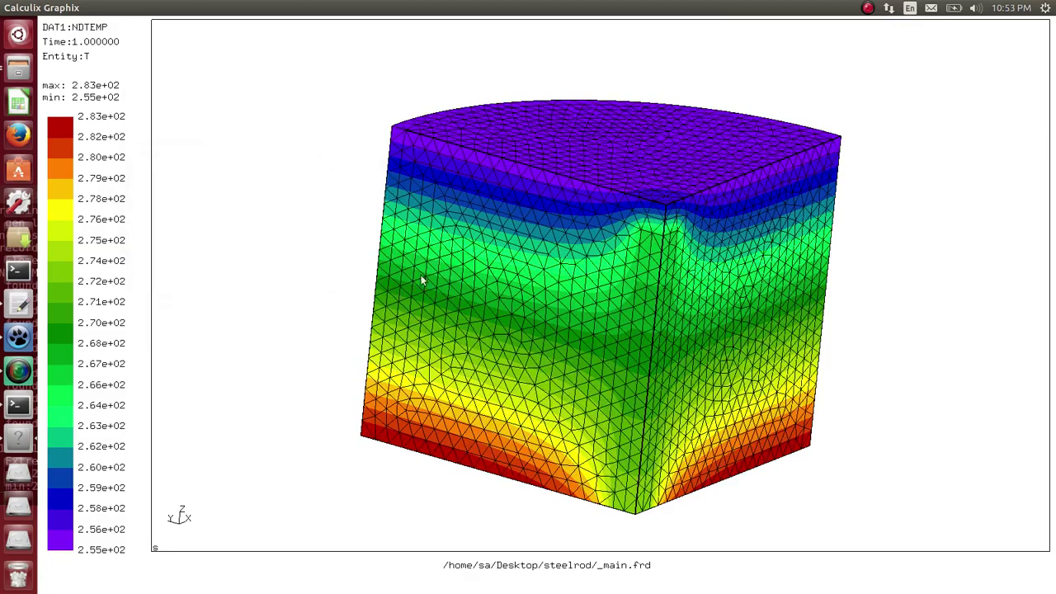
drag(421, 274, 511, 254)
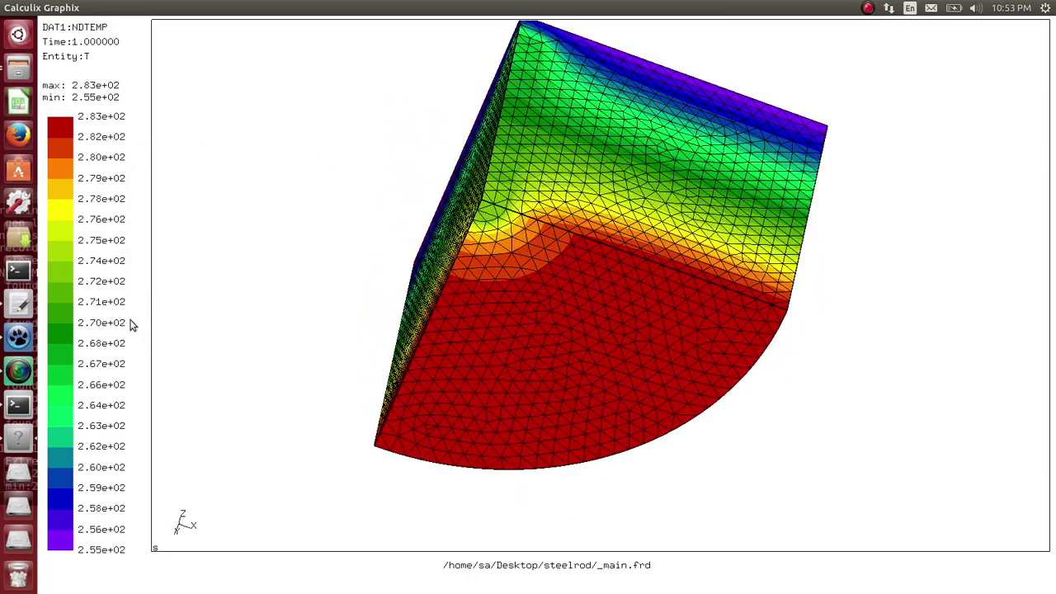
Step: Plot the ALL entity of the FLUX dataset on the rod model and inspect the flux distribution from below and above
drag(477, 334, 611, 354)
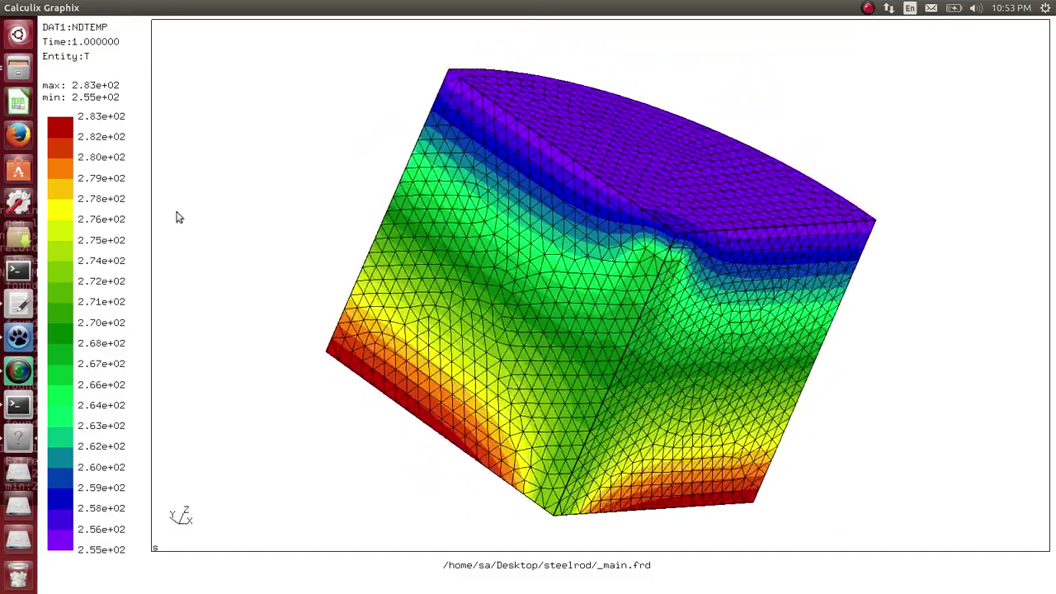
click(146, 156)
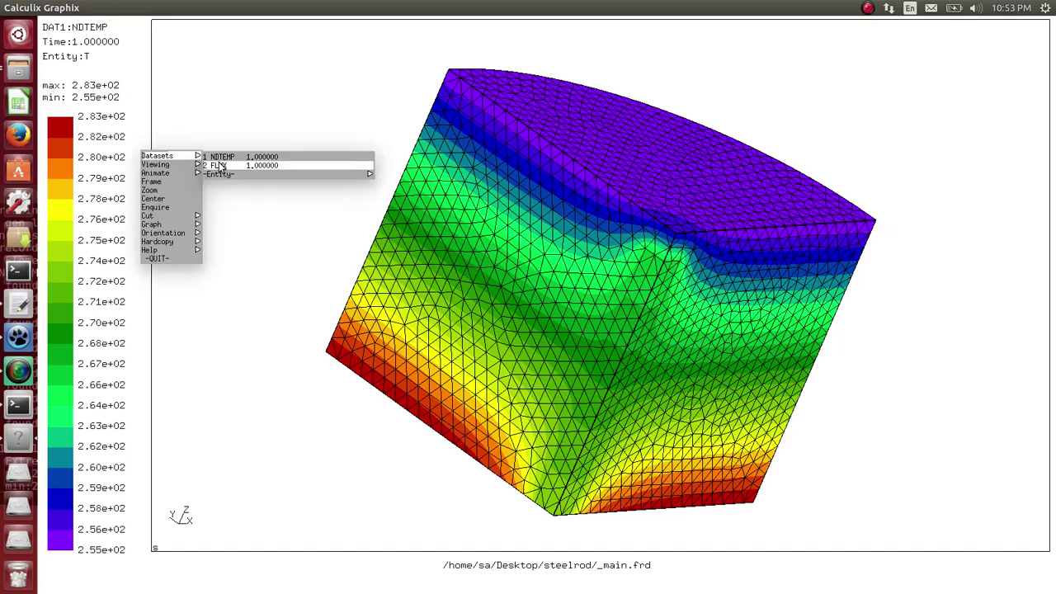
click(138, 147)
click(140, 144)
mouse_move(229, 160)
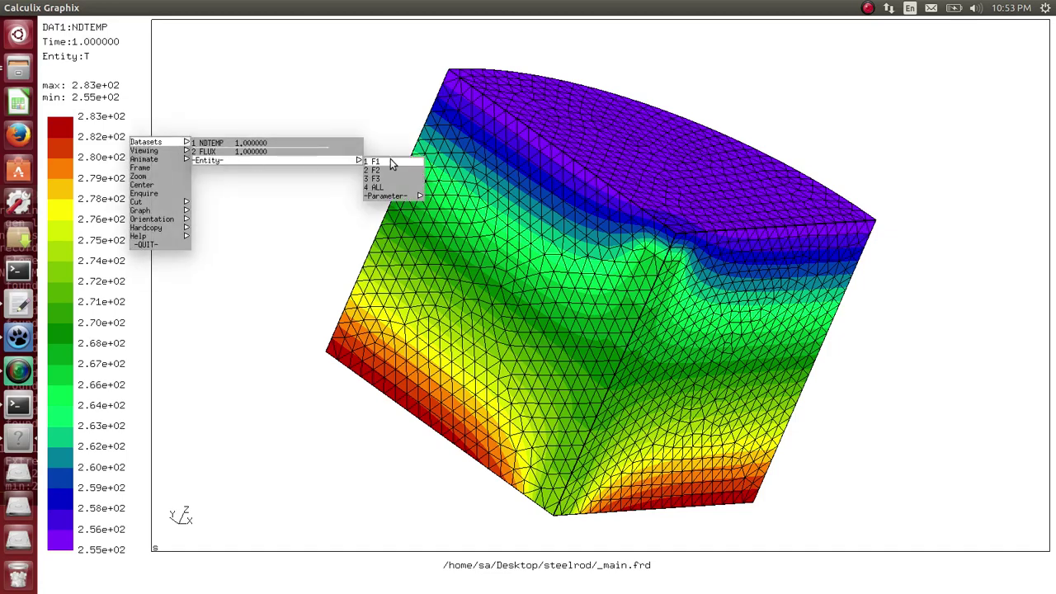
click(396, 188)
drag(684, 309, 418, 305)
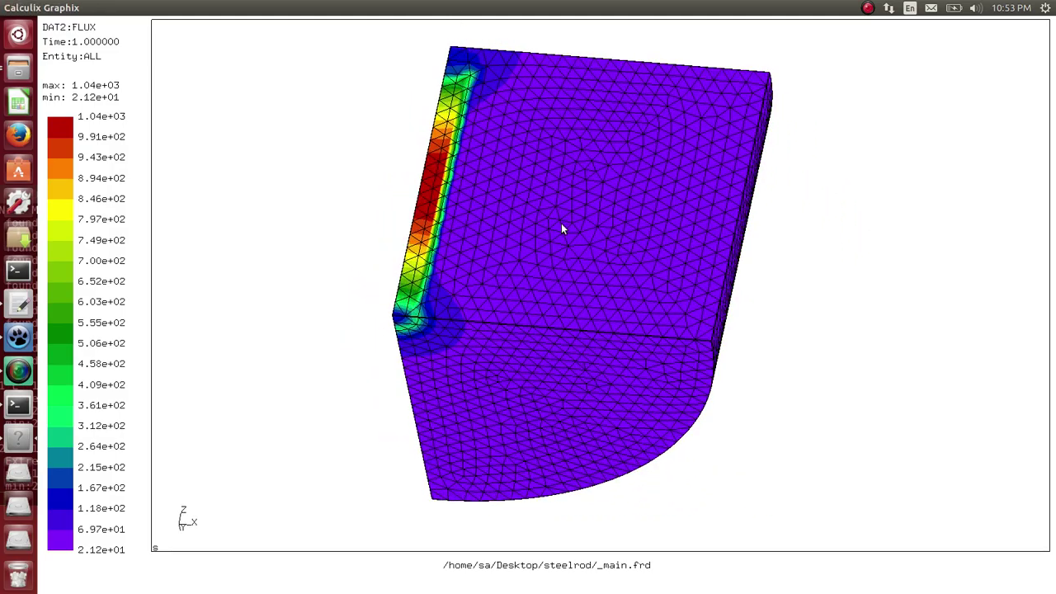
drag(561, 230, 626, 379)
drag(430, 251, 724, 275)
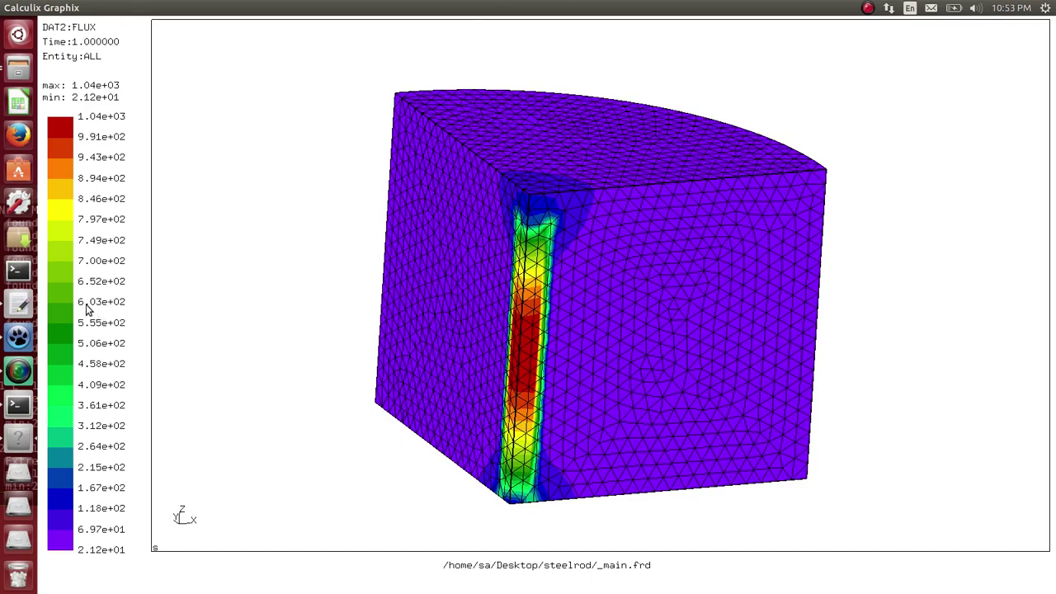
Step: Switch to the tips document and replace its text with "Same problem can be solved in Agros2D program" and, on a new line, "Let's do it"
click(23, 307)
key(ctrl+a)
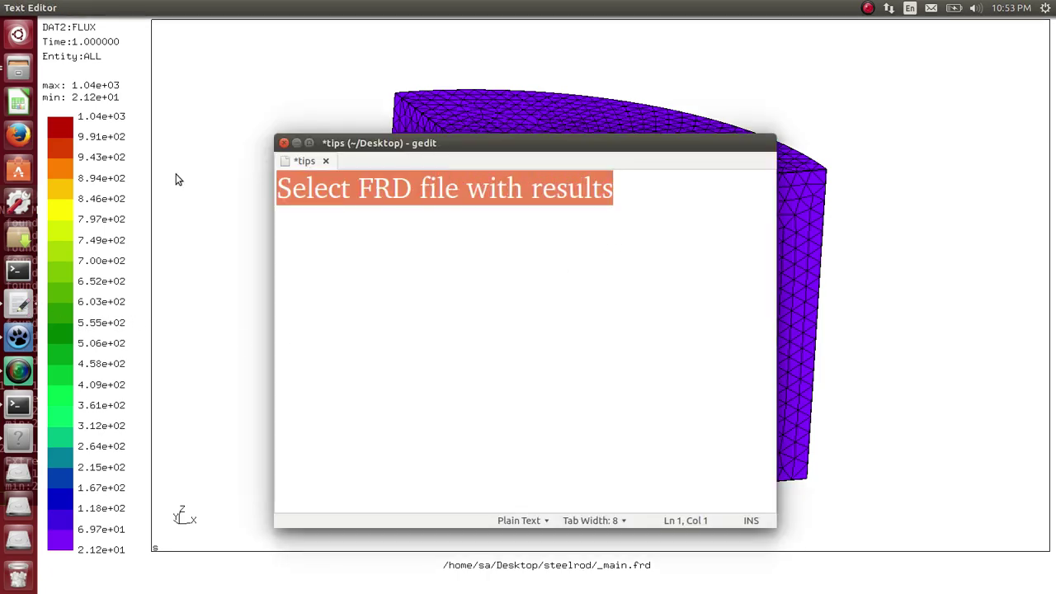
text(Same )
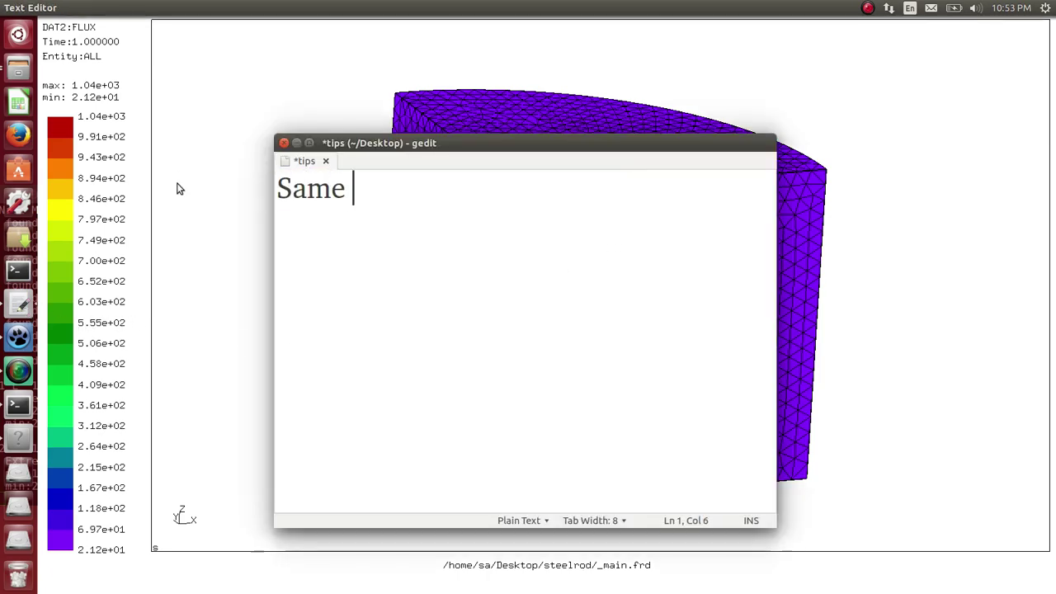
text(prob)
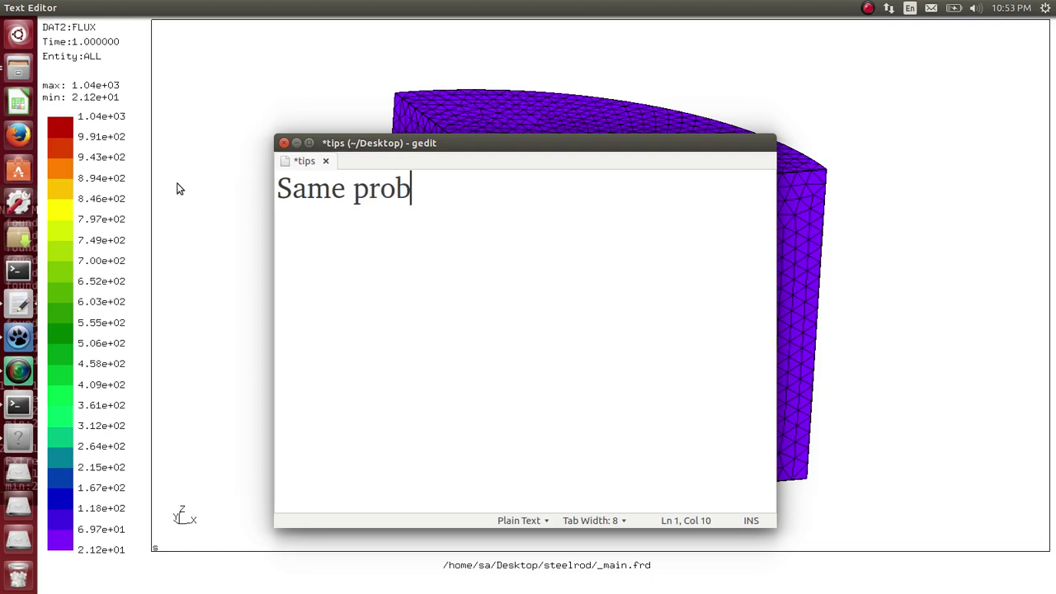
text(lem can)
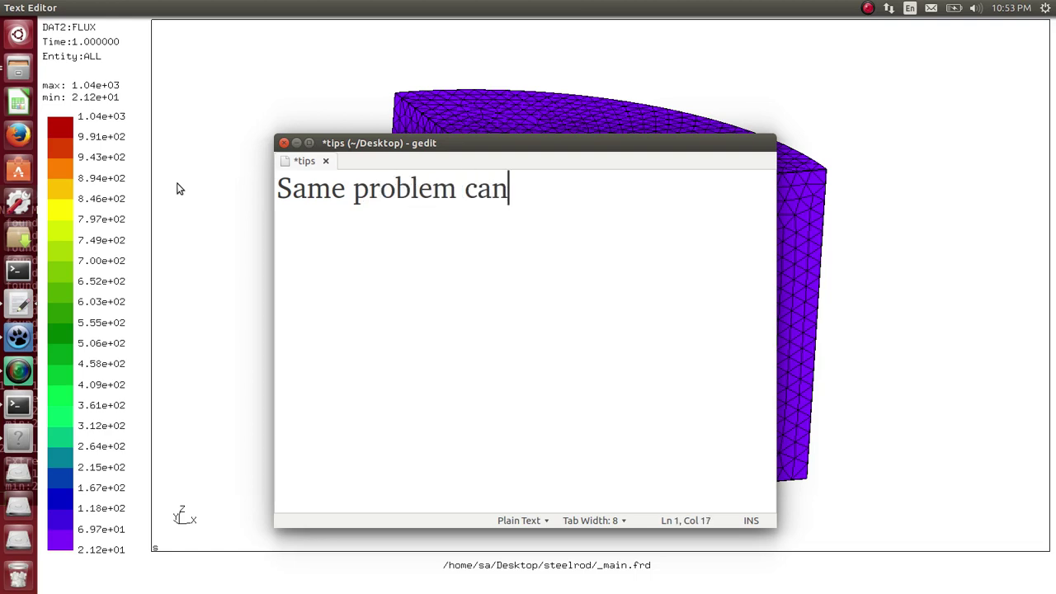
text( be solve)
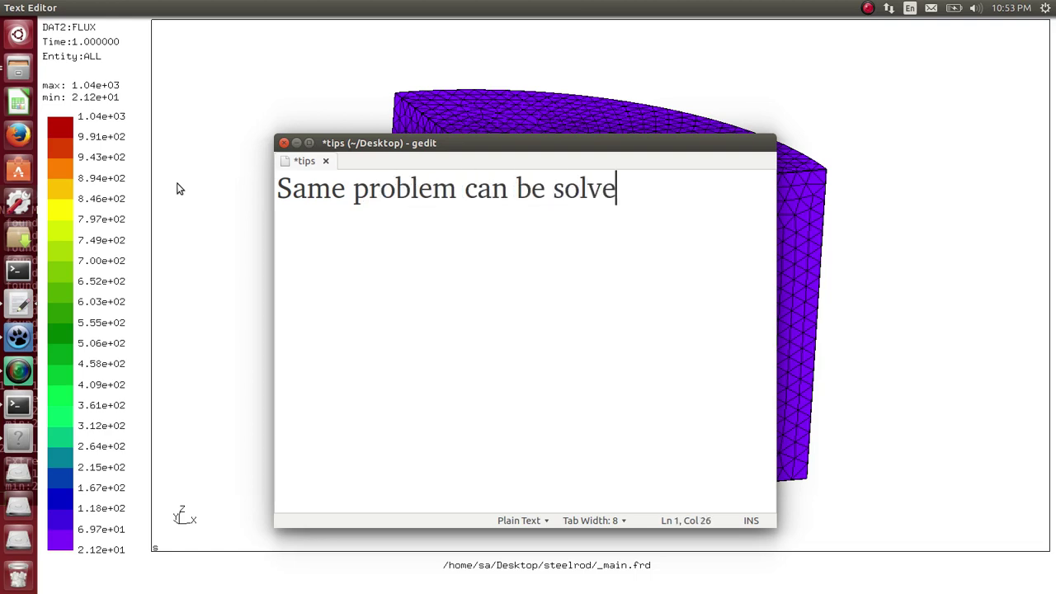
text(d in )
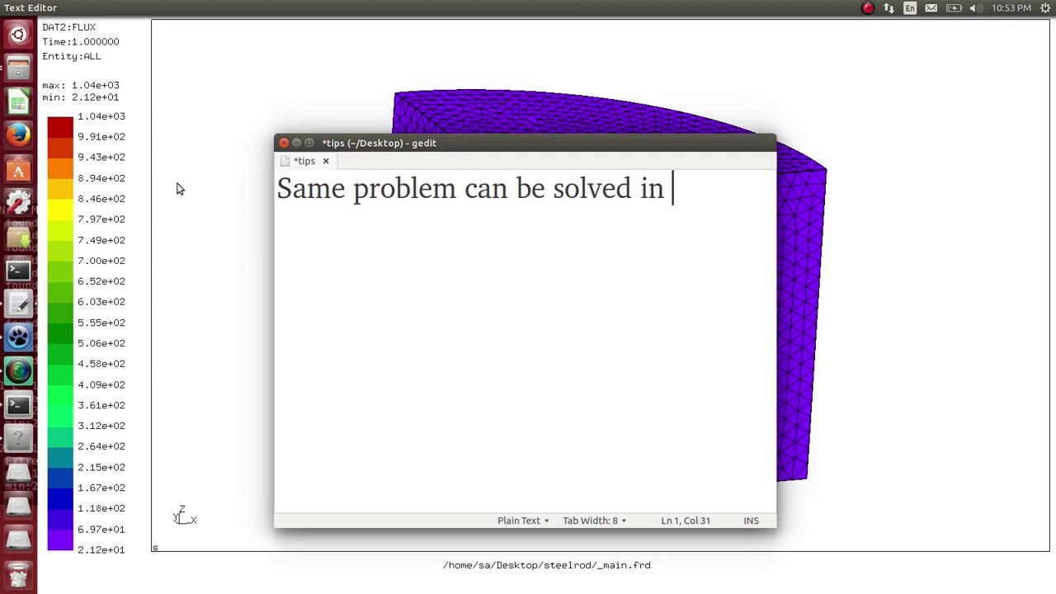
text(Agros)
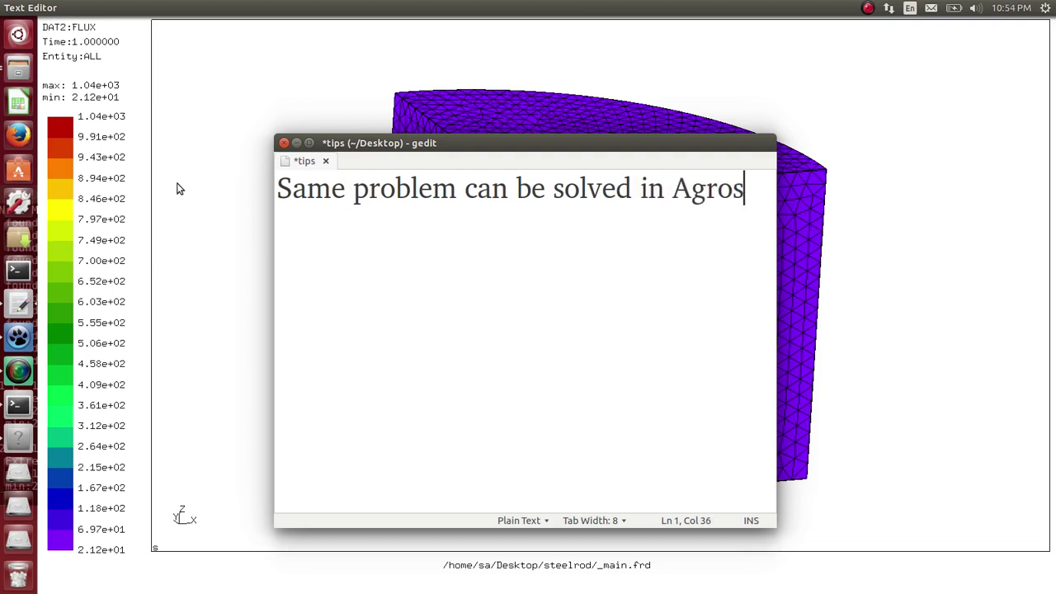
text(2D )
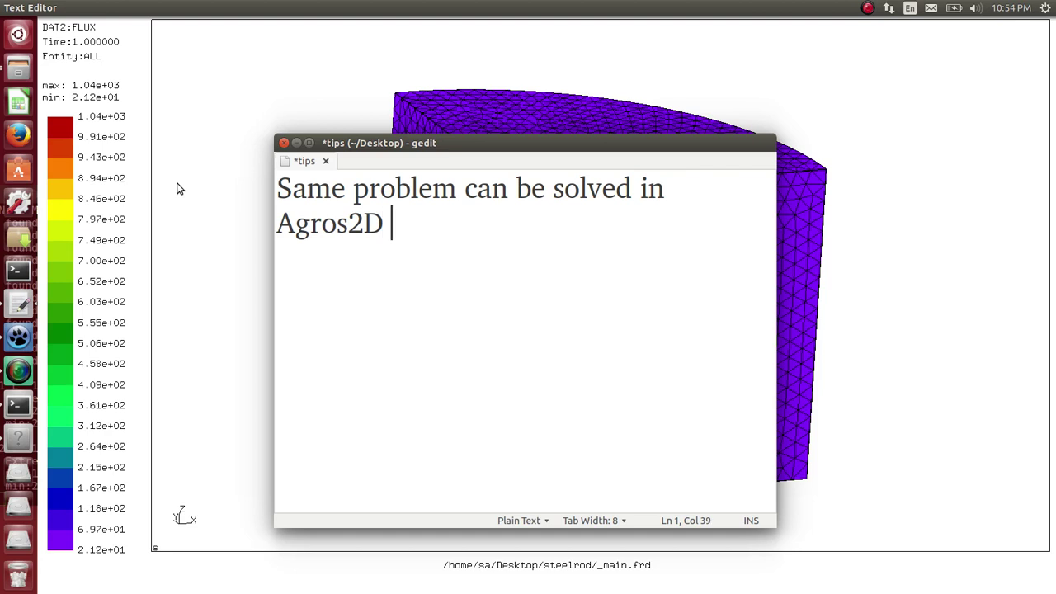
text(program)
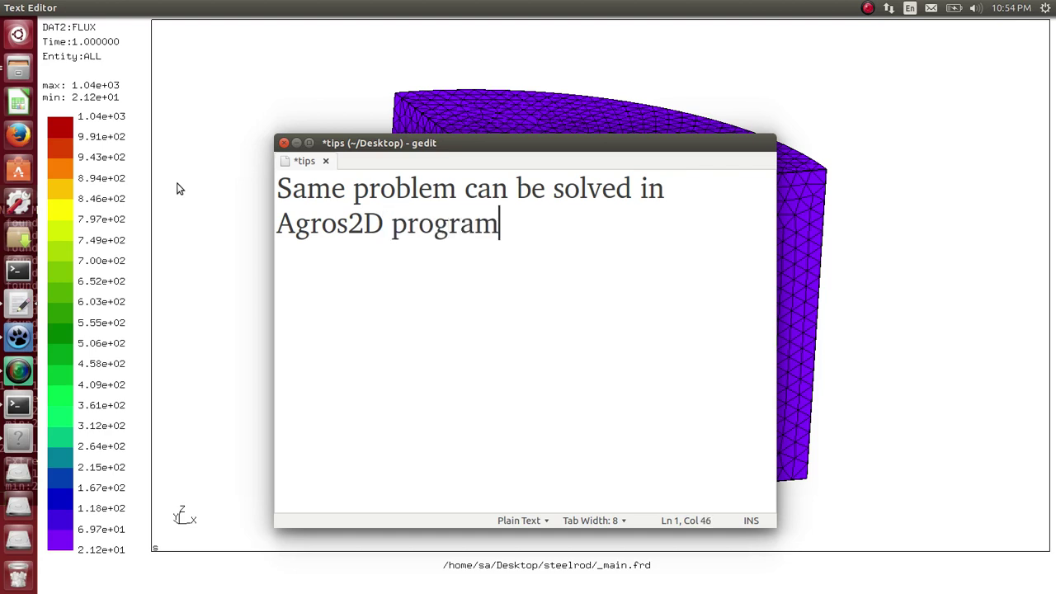
key(Return)
text(L)
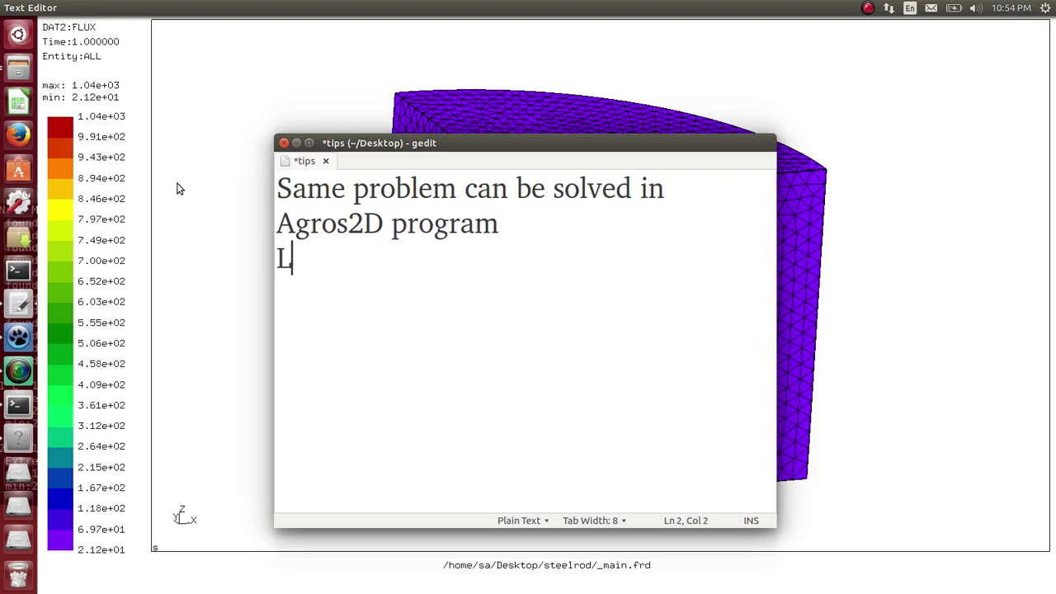
text(et's do it)
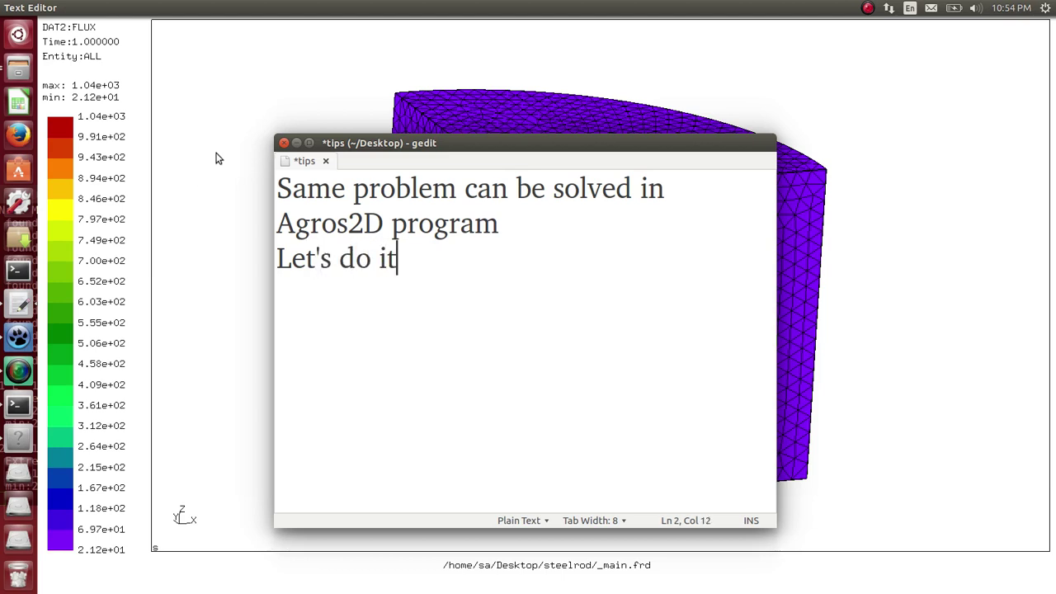
Step: Clear all text from the tips document and return to the Calculix Graphix results window
key(ctrl+a)
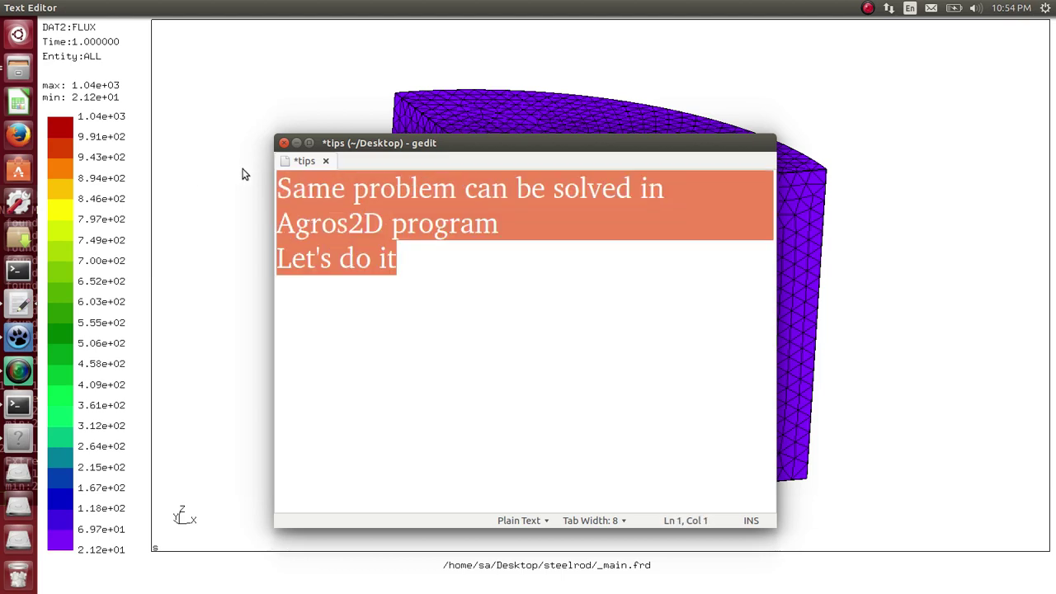
key(BackSpace)
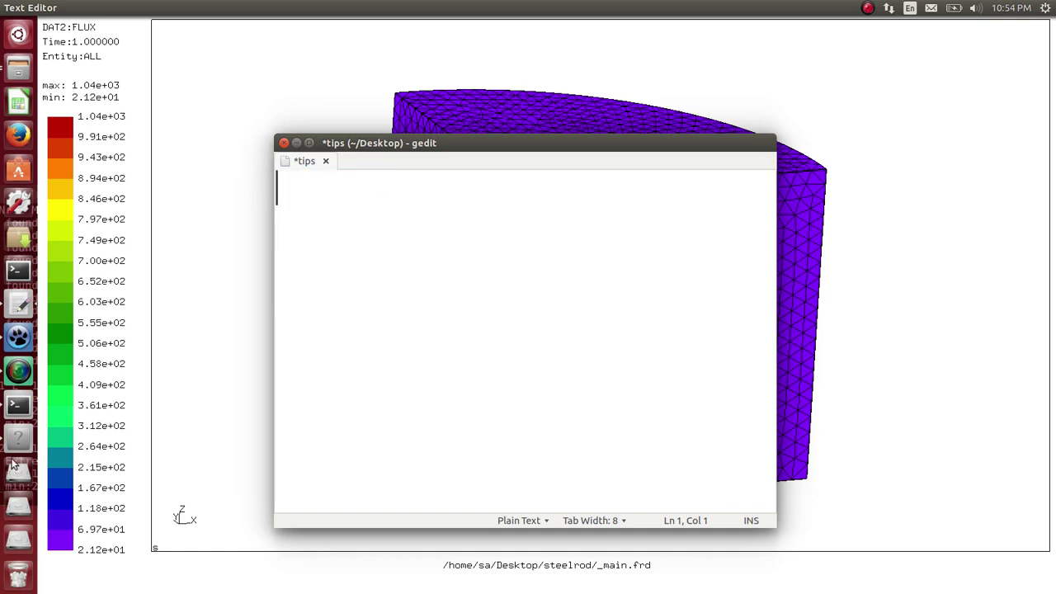
click(934, 179)
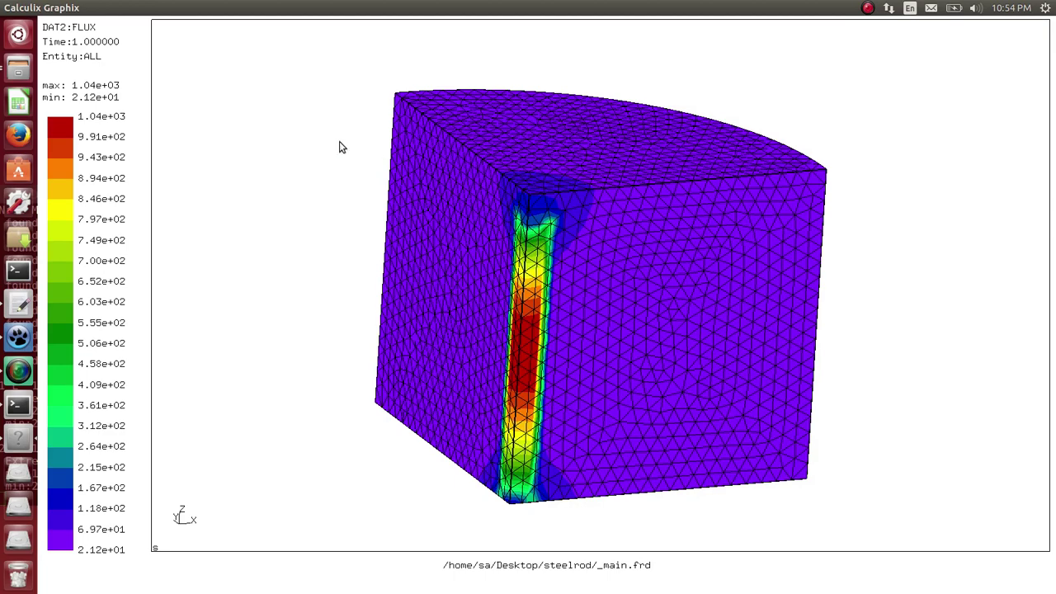
Step: Search the installed applications for "agr" and launch Agros 2D
click(20, 37)
text(s)
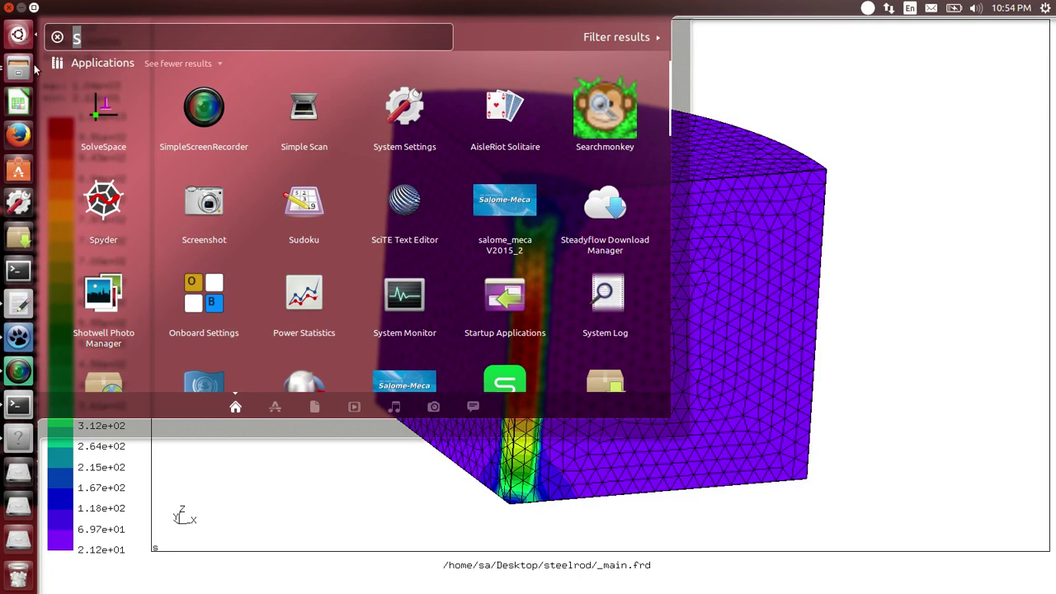
key(BackSpace)
text(agr)
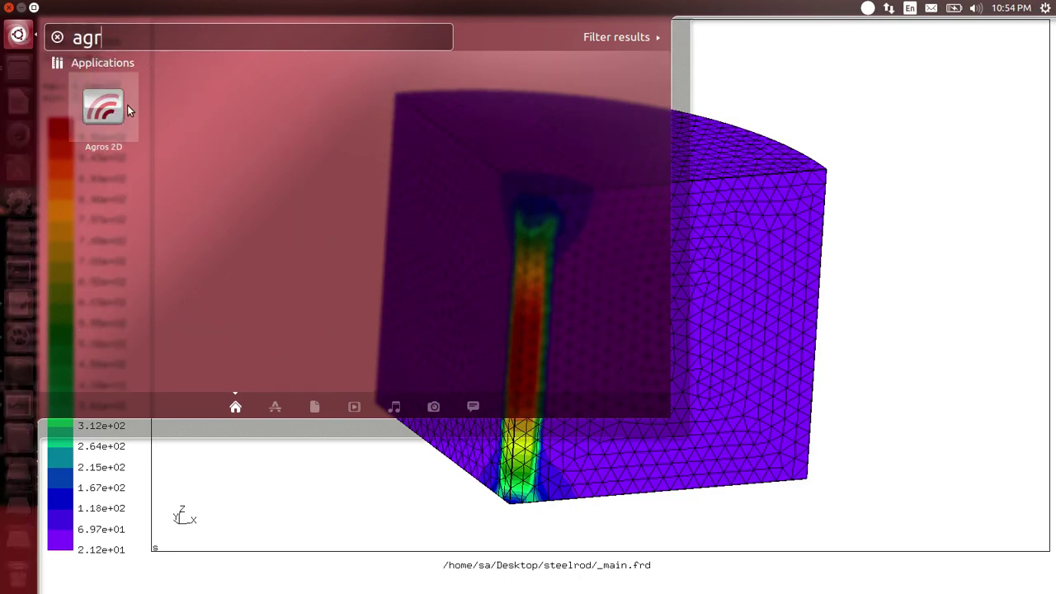
click(127, 105)
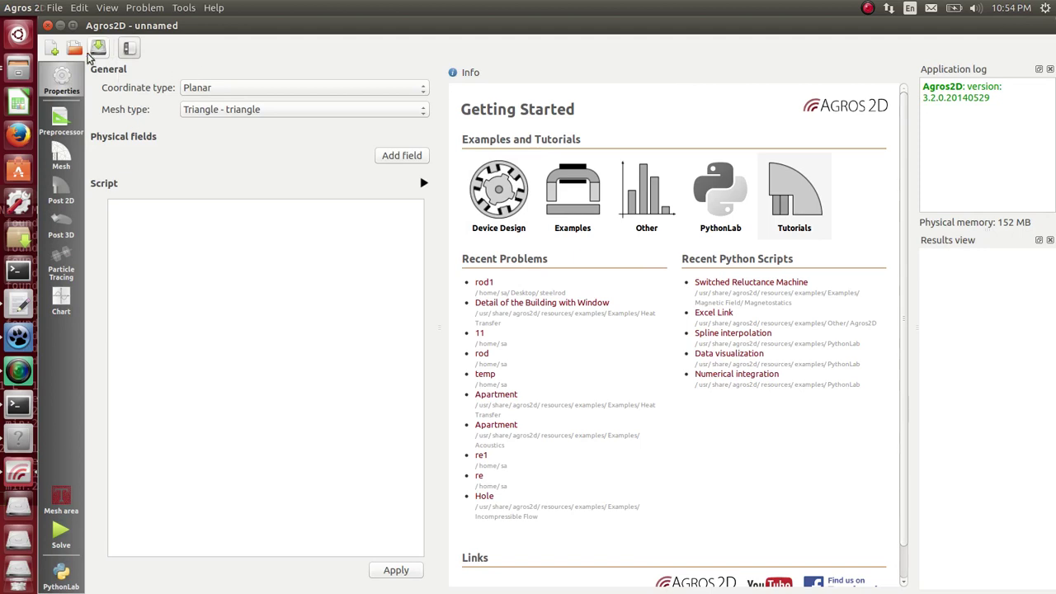
click(54, 8)
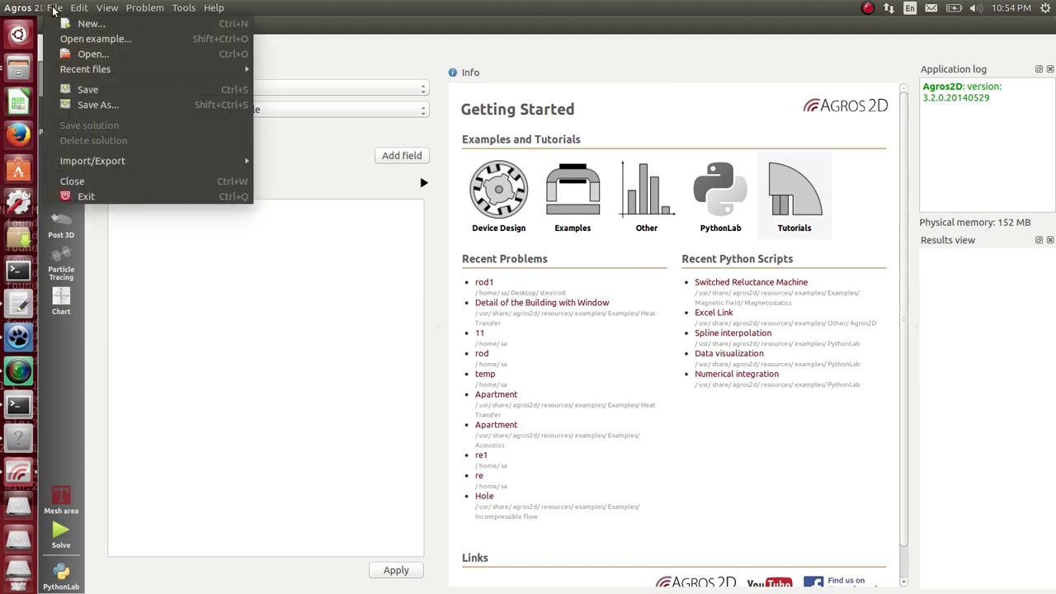
click(83, 39)
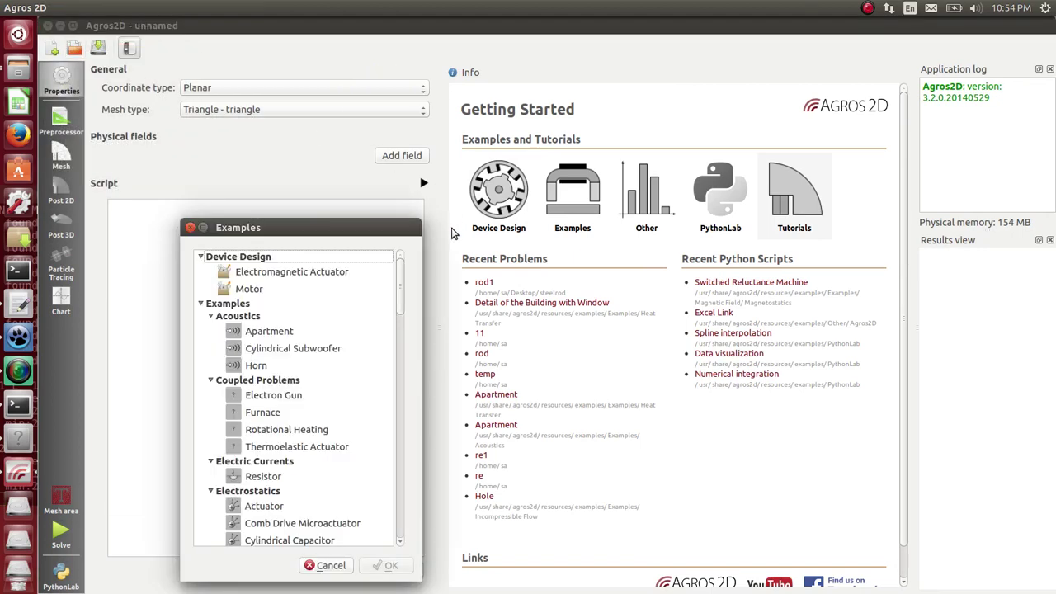
click(327, 565)
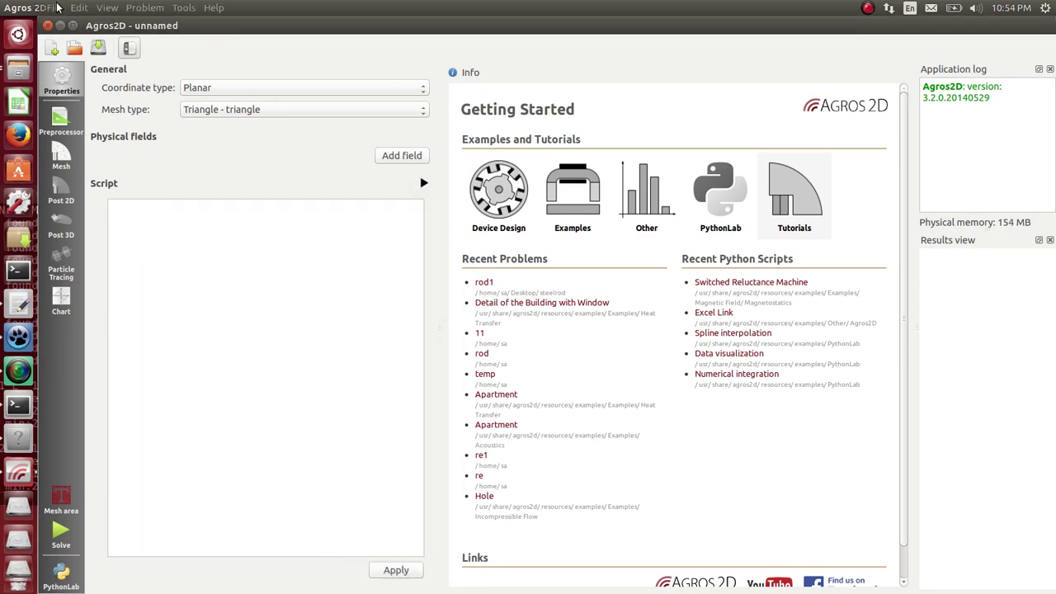
Step: Open the problem file Agros2d_rod.a2d from the steelrod folder on the Desktop
click(55, 7)
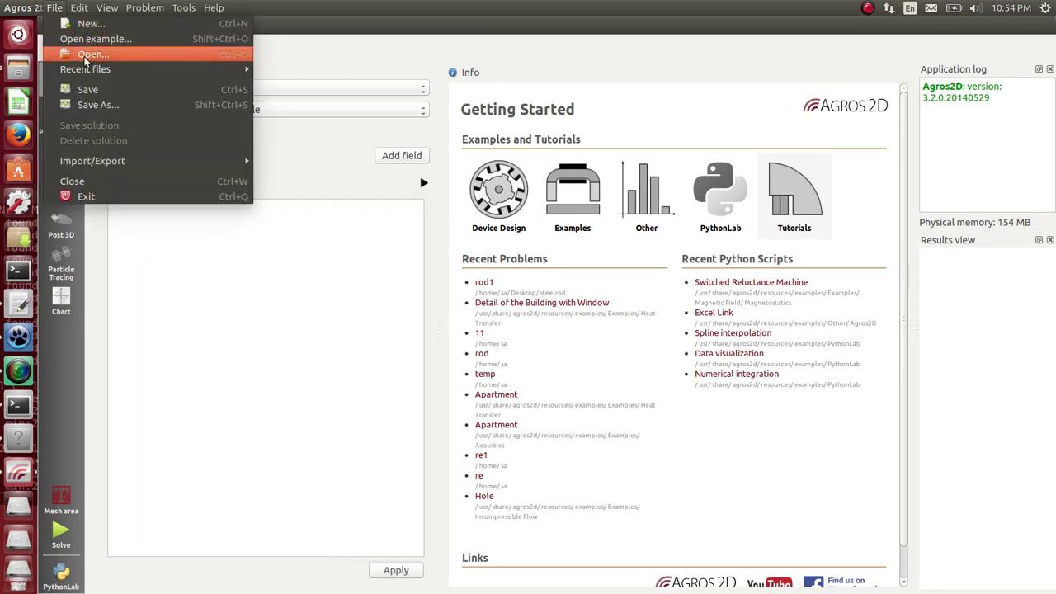
click(87, 54)
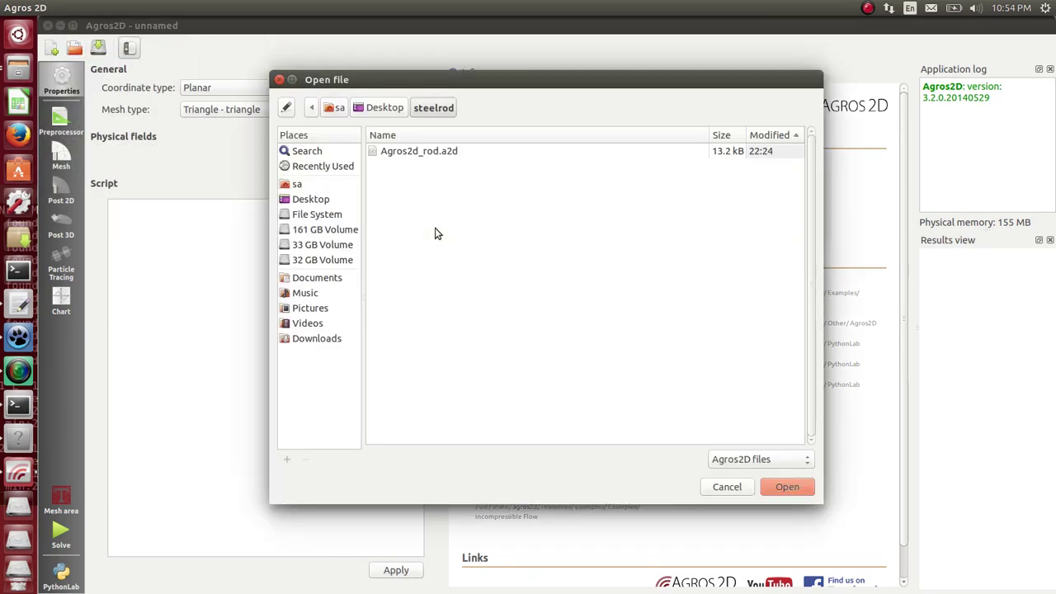
click(438, 157)
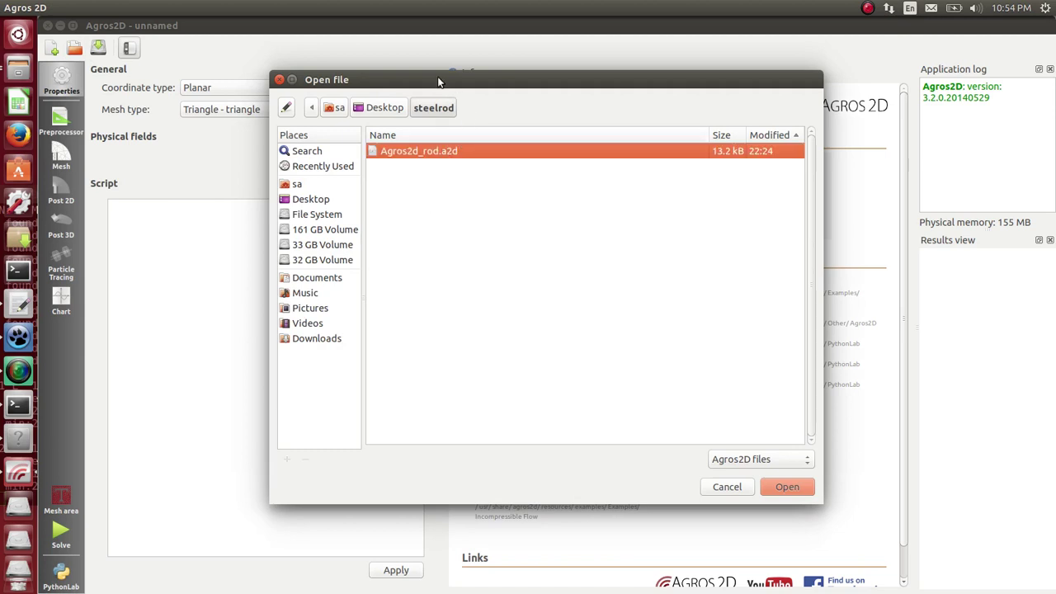
click(788, 489)
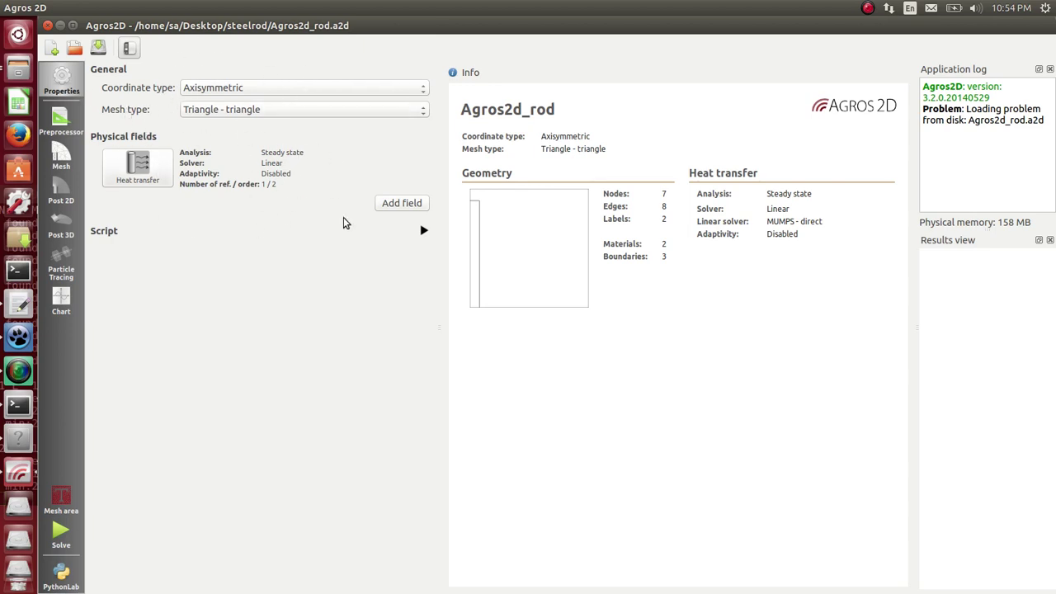
Step: Open the preprocessor and review the parameters of the indoor, outdoor and border heat flux boundary conditions
click(61, 120)
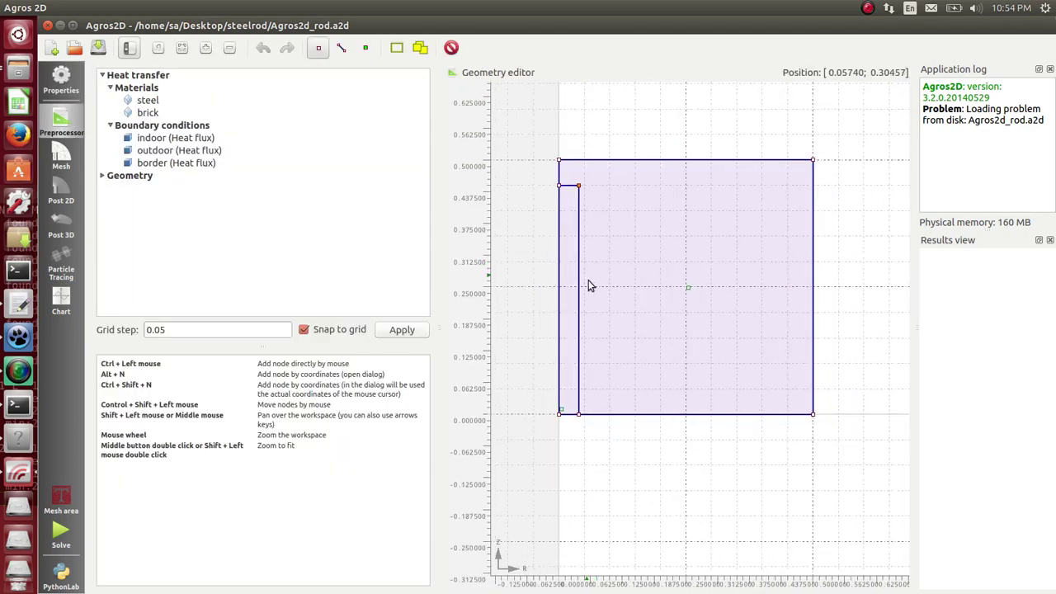
double_click(207, 138)
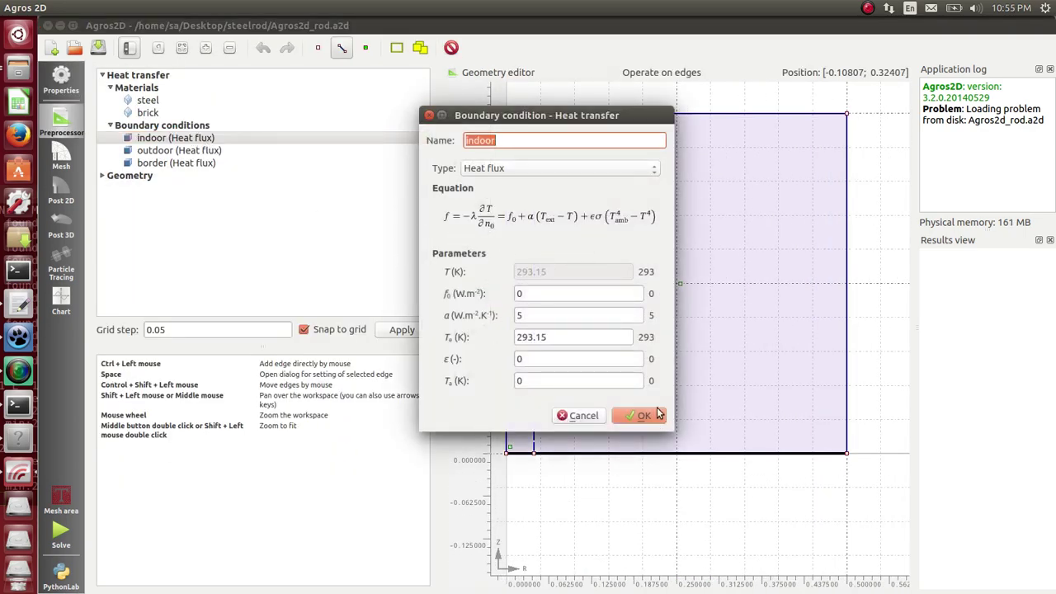
click(636, 417)
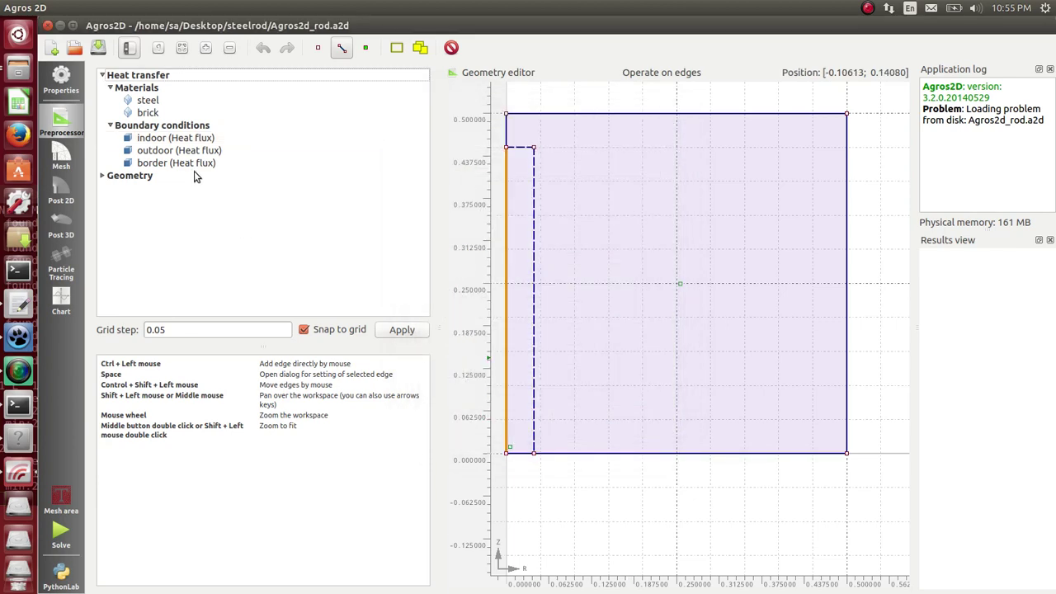
double_click(196, 151)
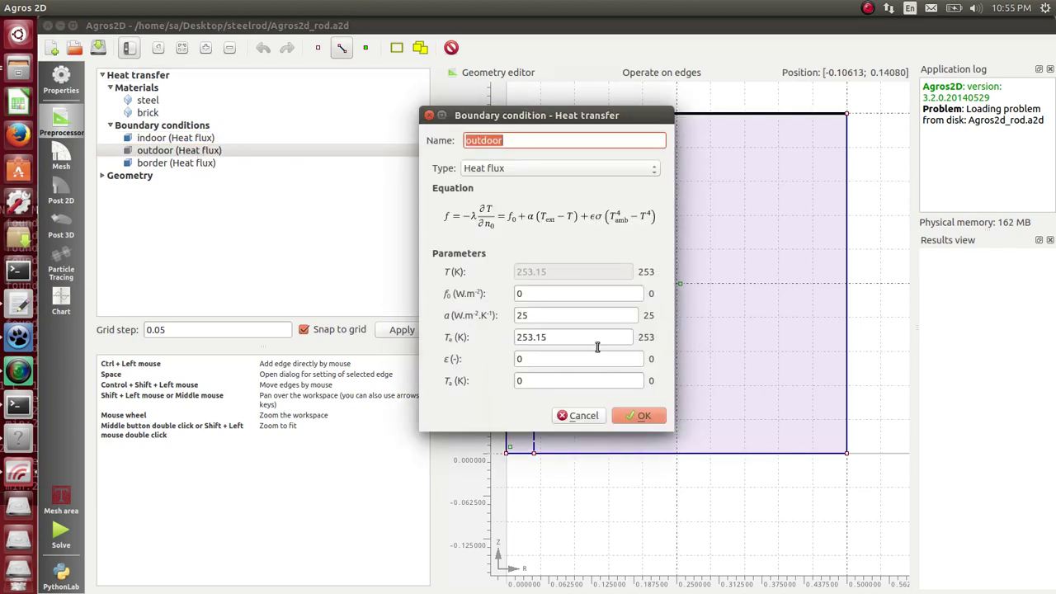
click(640, 416)
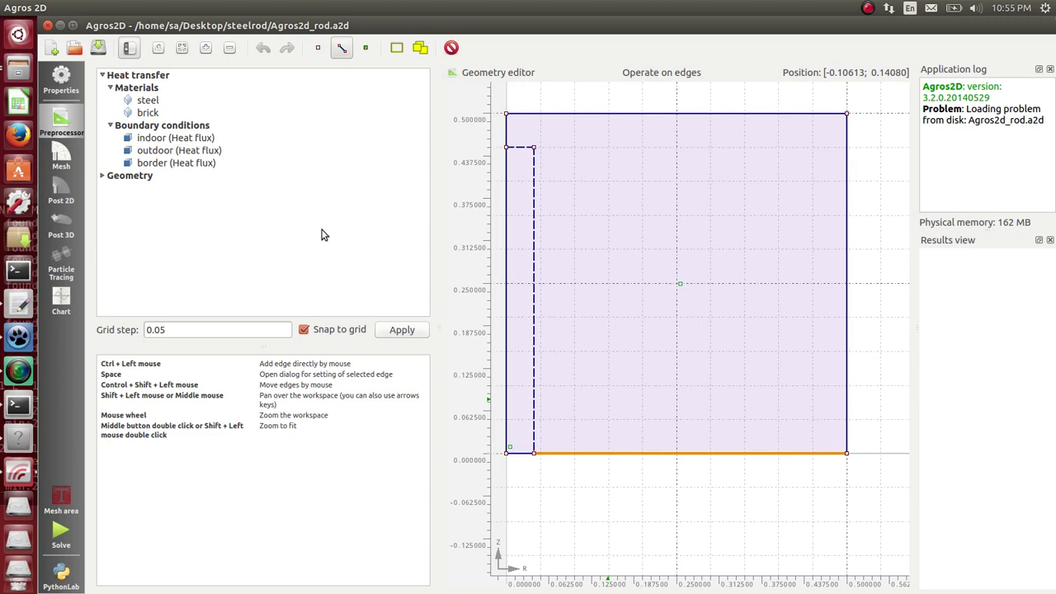
click(206, 162)
double_click(205, 162)
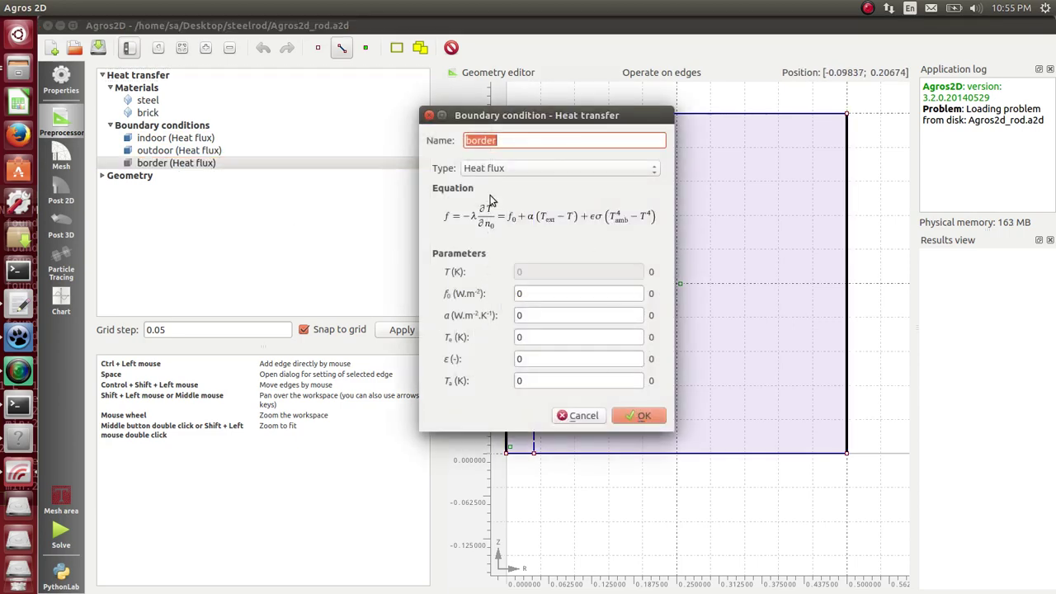
click(646, 415)
Step: Review the heat transfer parameters of the steel and brick materials
double_click(163, 103)
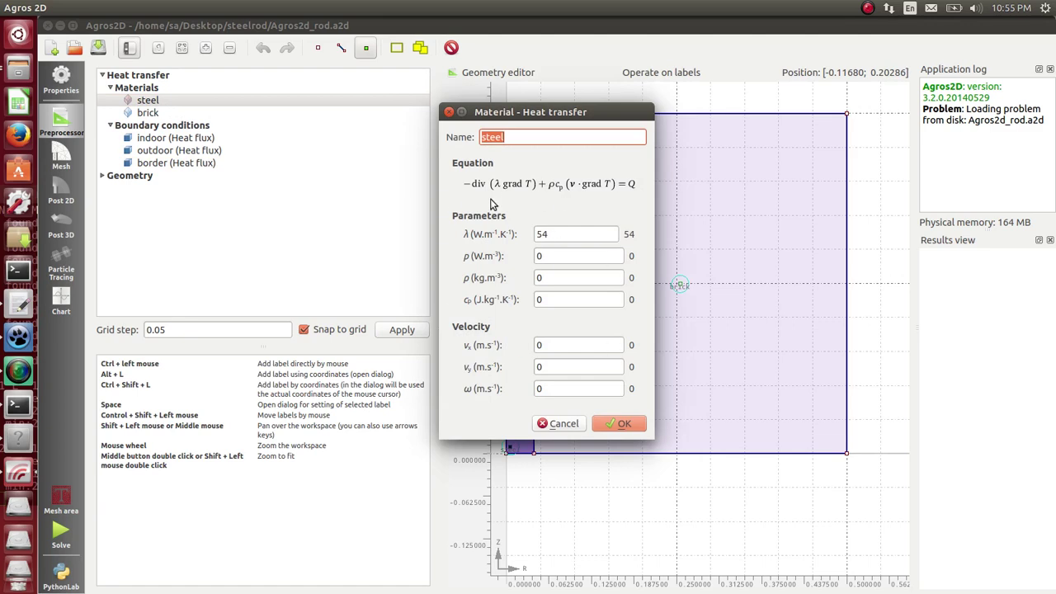
click(623, 425)
double_click(169, 117)
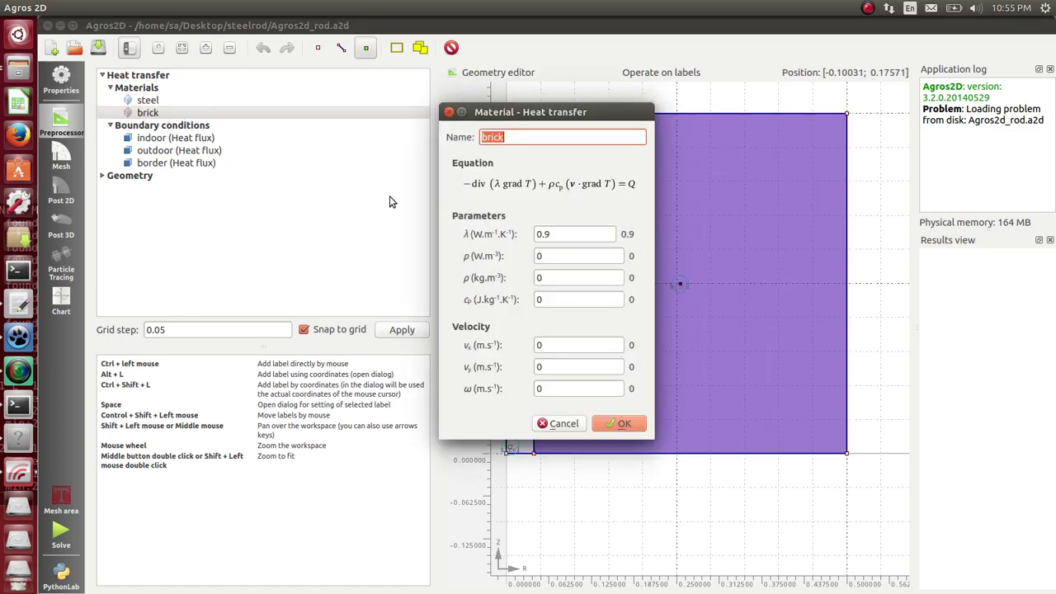
click(612, 427)
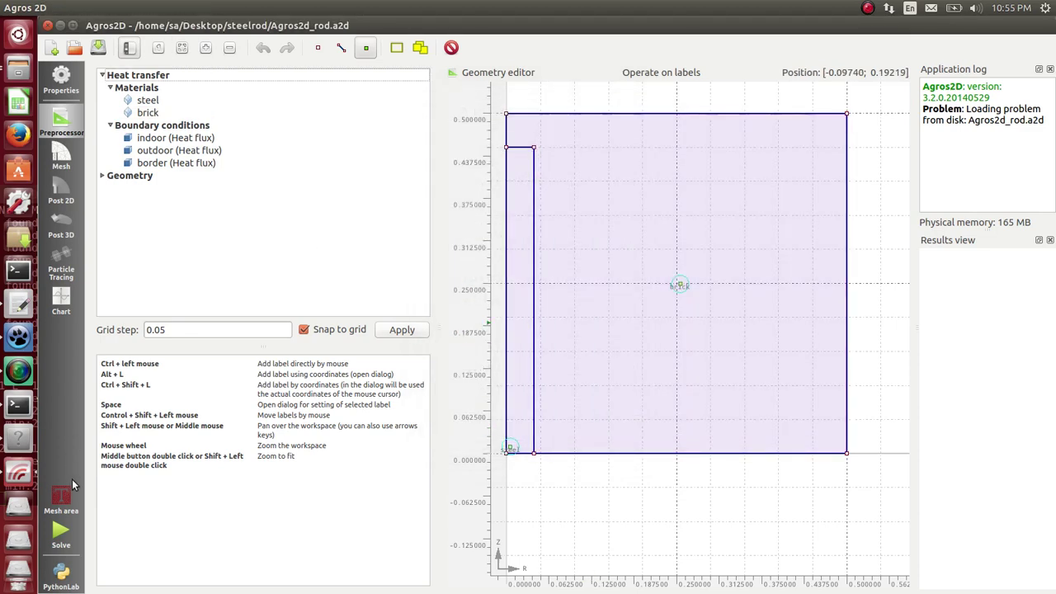
Step: Solve the heat transfer problem and inspect the temperature distribution in the 2D postprocessor
click(61, 535)
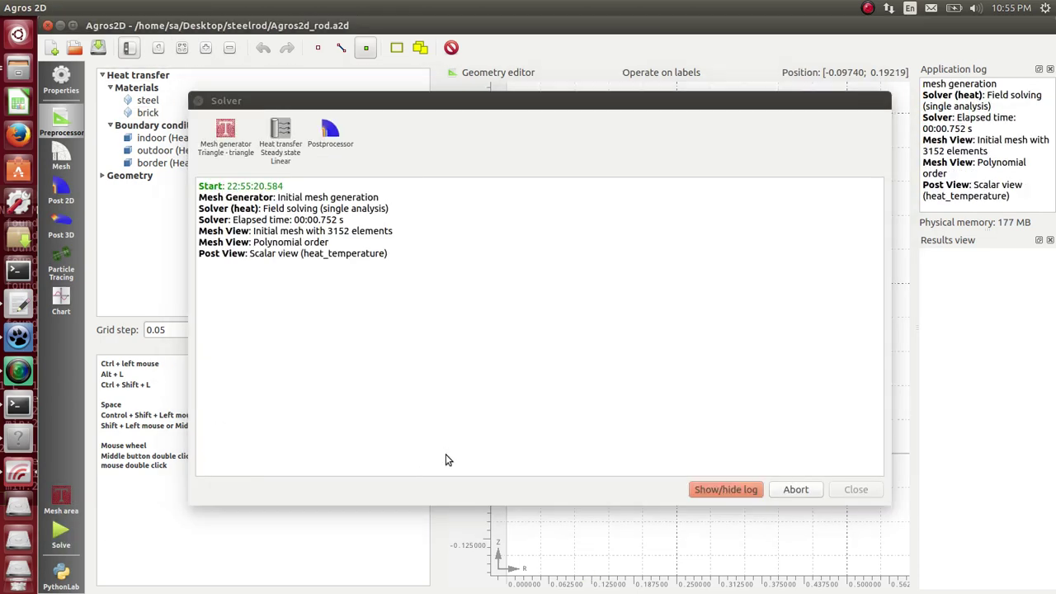
scroll(696, 273, down, 3)
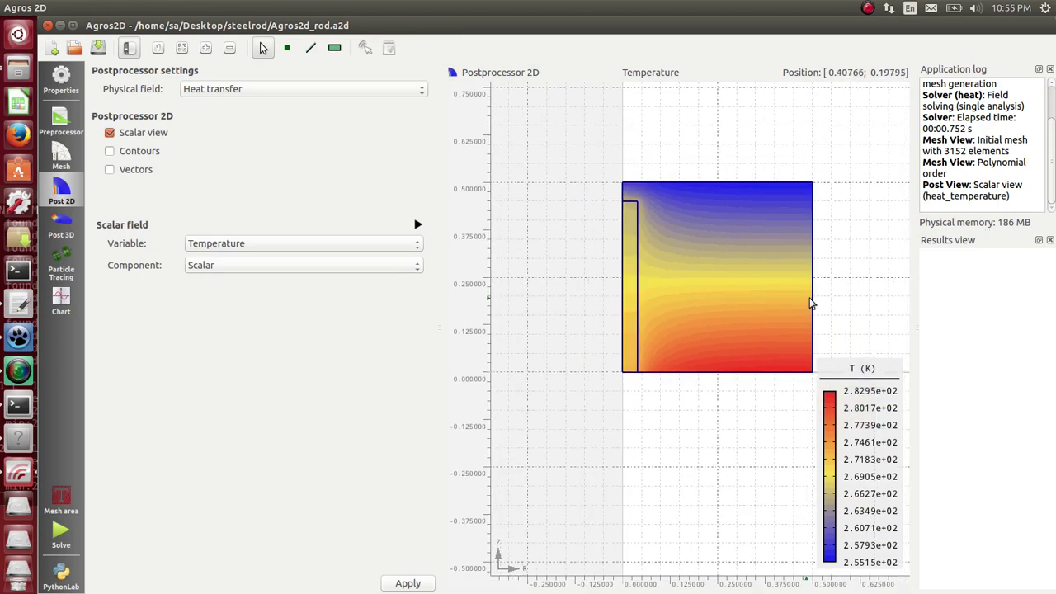
scroll(879, 318, up, 2)
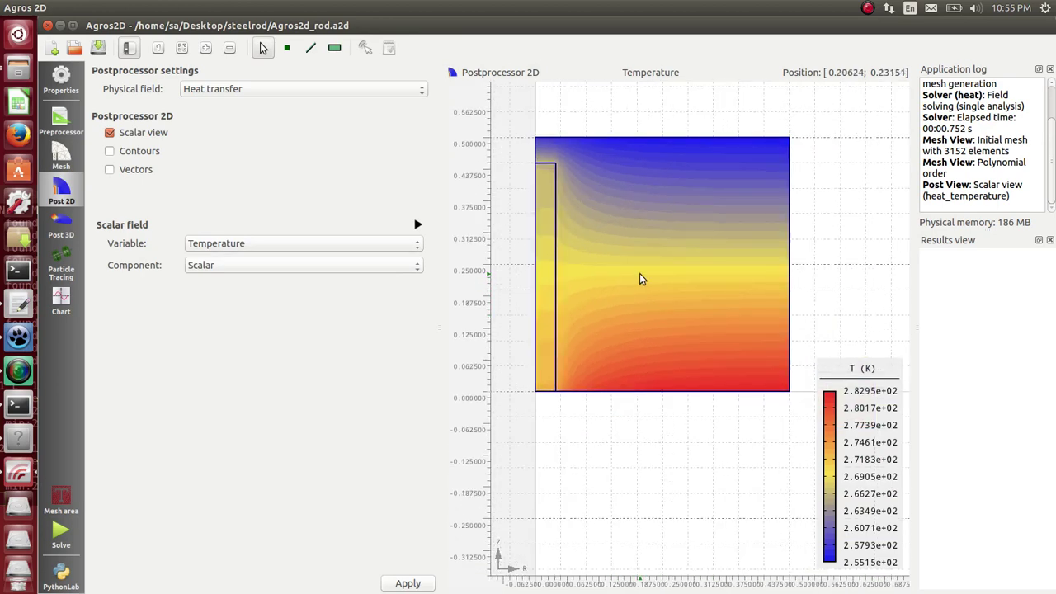
scroll(685, 335, up, 1)
scroll(685, 334, down, 1)
Step: Display the heat flux magnitude as the scalar field over the model
click(357, 249)
click(344, 274)
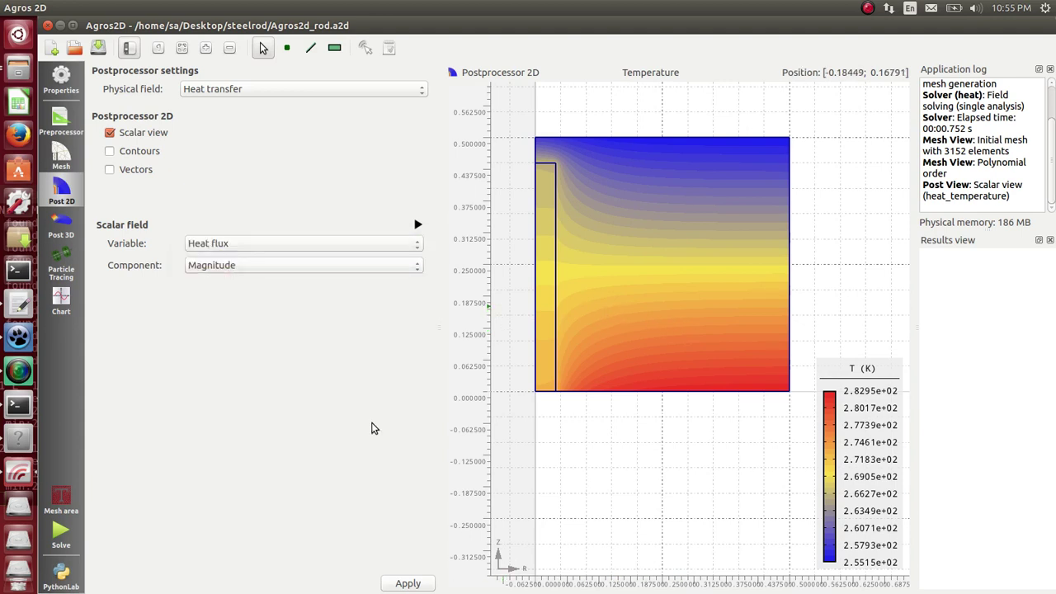
click(409, 583)
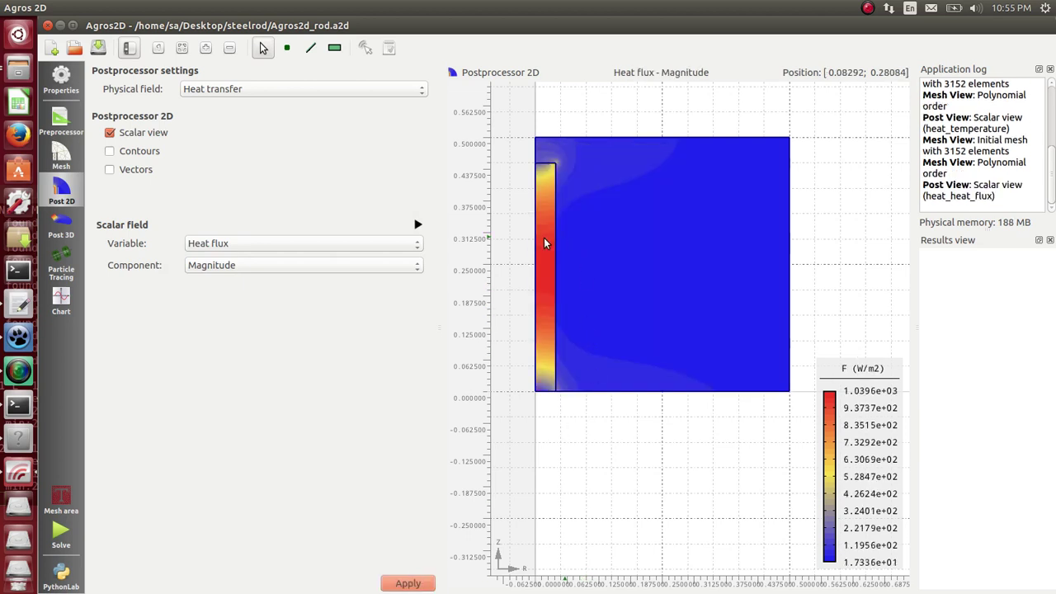
Step: Switch the displayed scalar field back to Temperature with the Scalar component
click(304, 248)
click(290, 214)
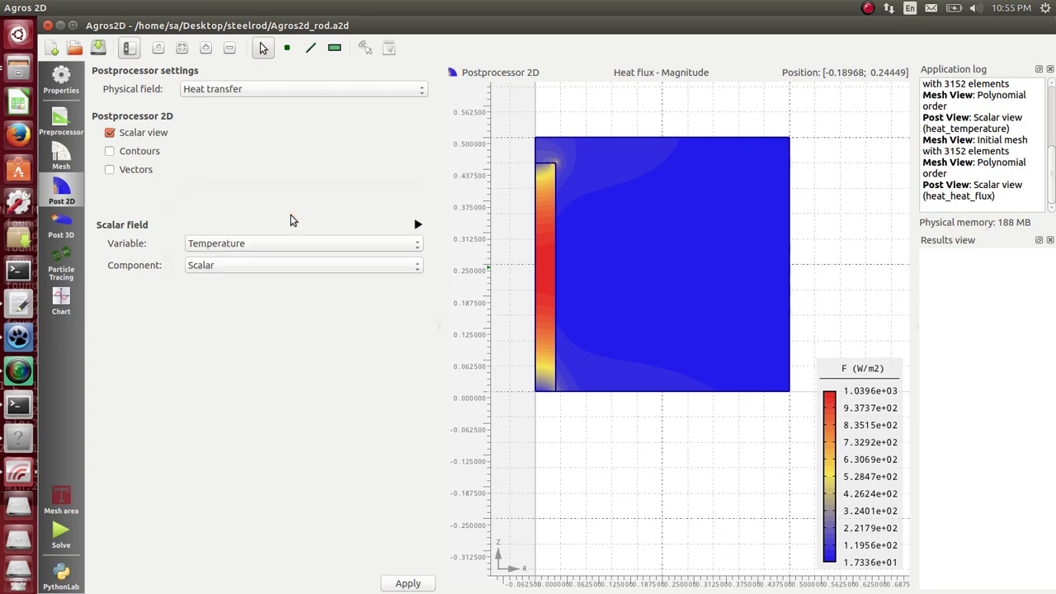
click(408, 583)
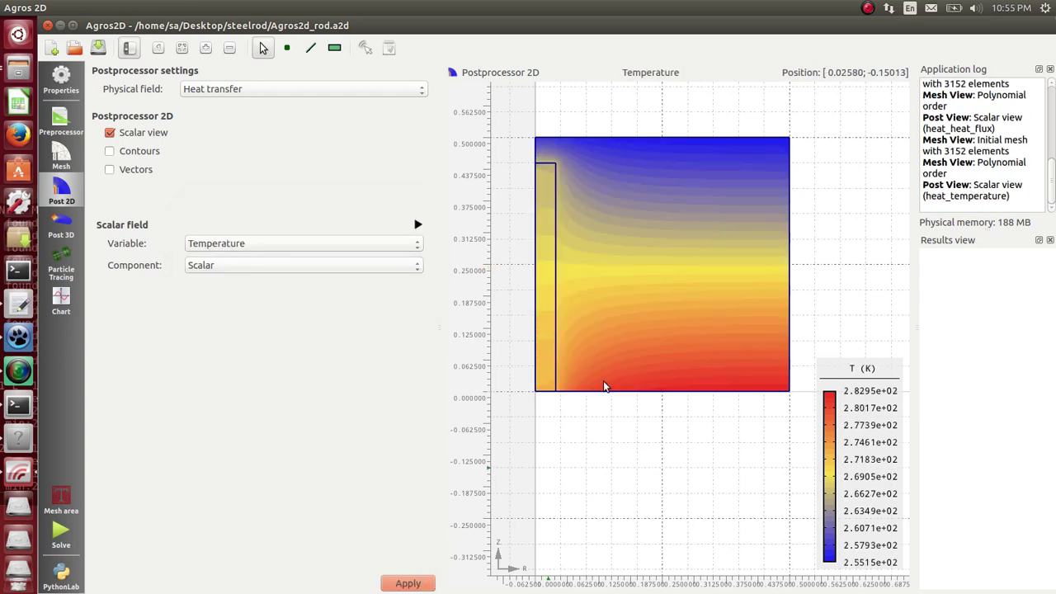
scroll(685, 284, up, 1)
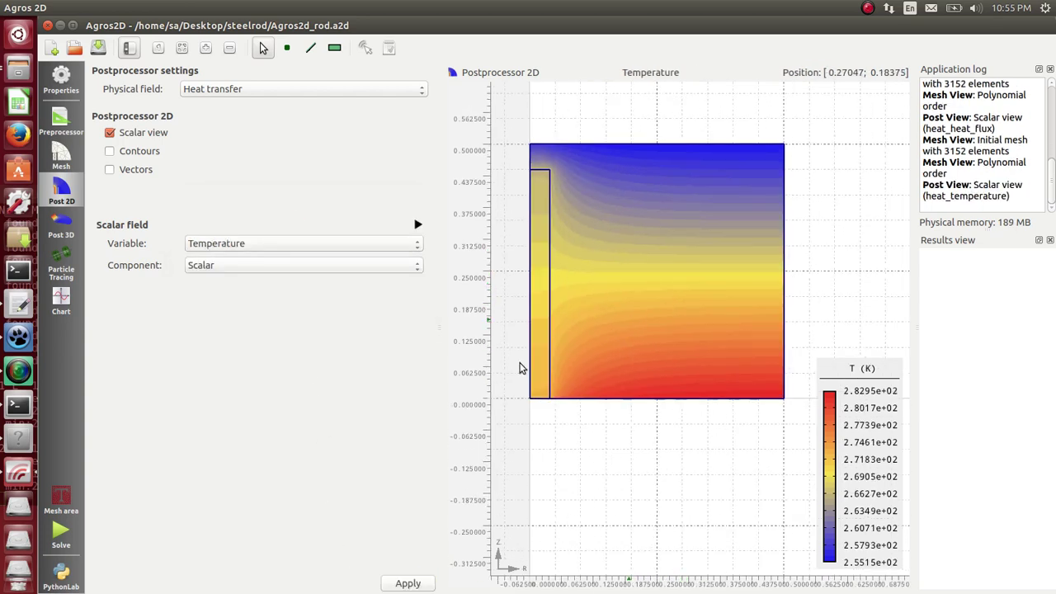
Step: Switch to the tips document in gedit and write "It is important to know amount of power as final result"
click(19, 305)
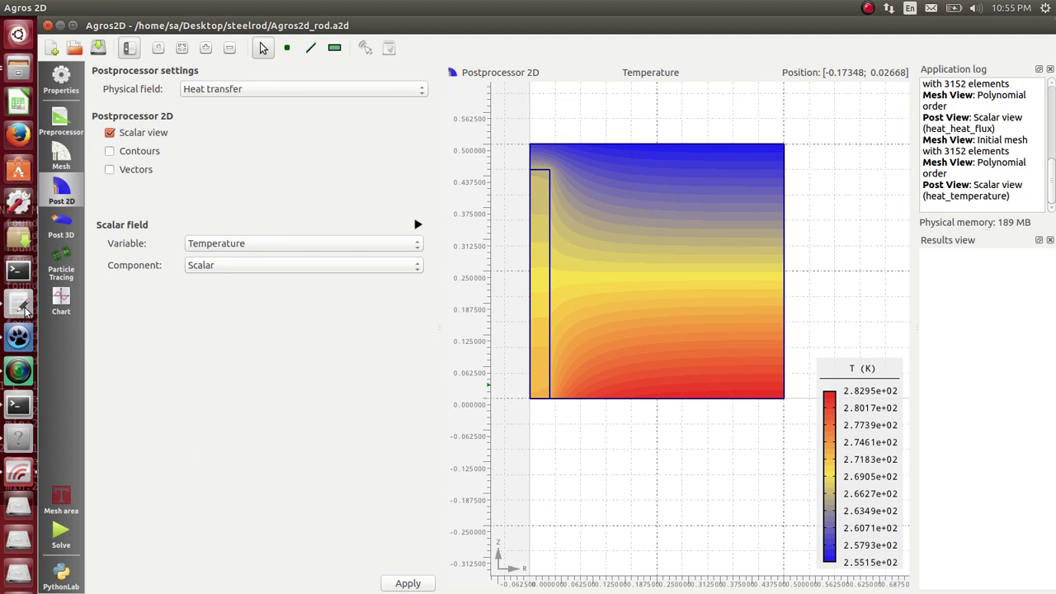
drag(505, 175, 461, 226)
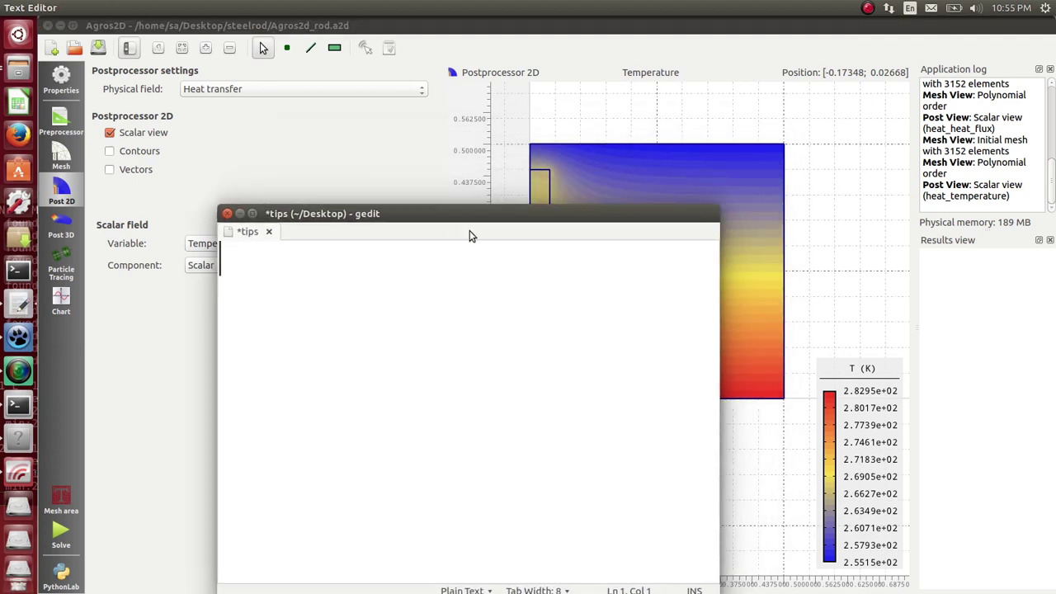
text(It is impo)
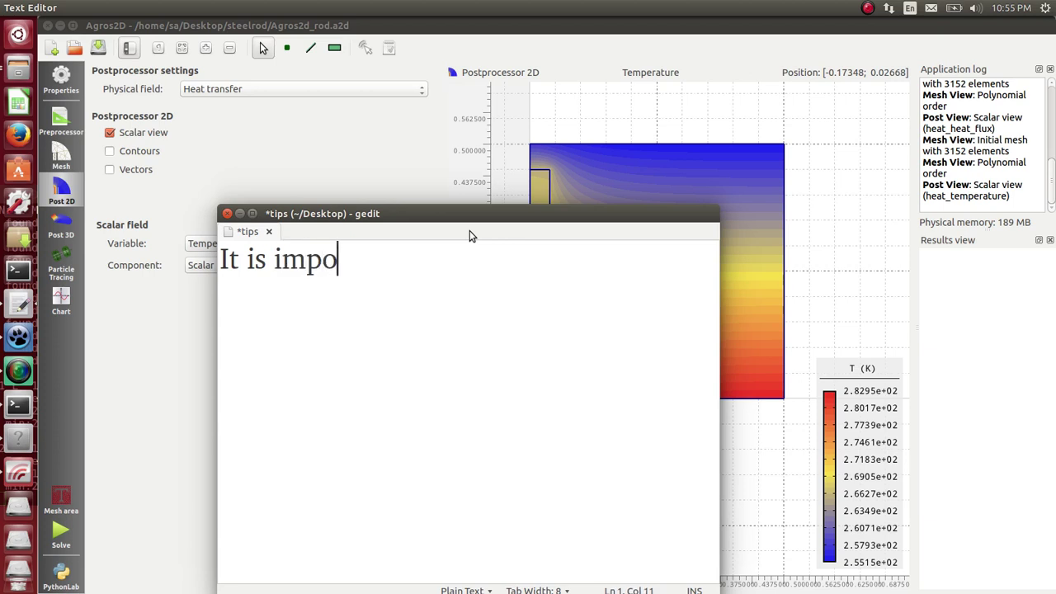
text(rtan)
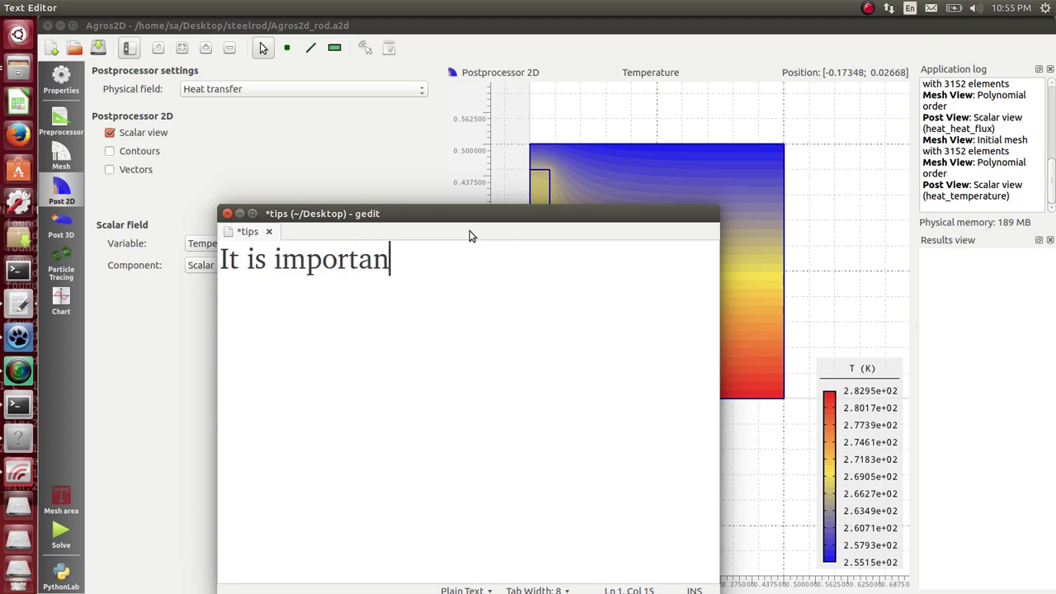
text(t to knp)
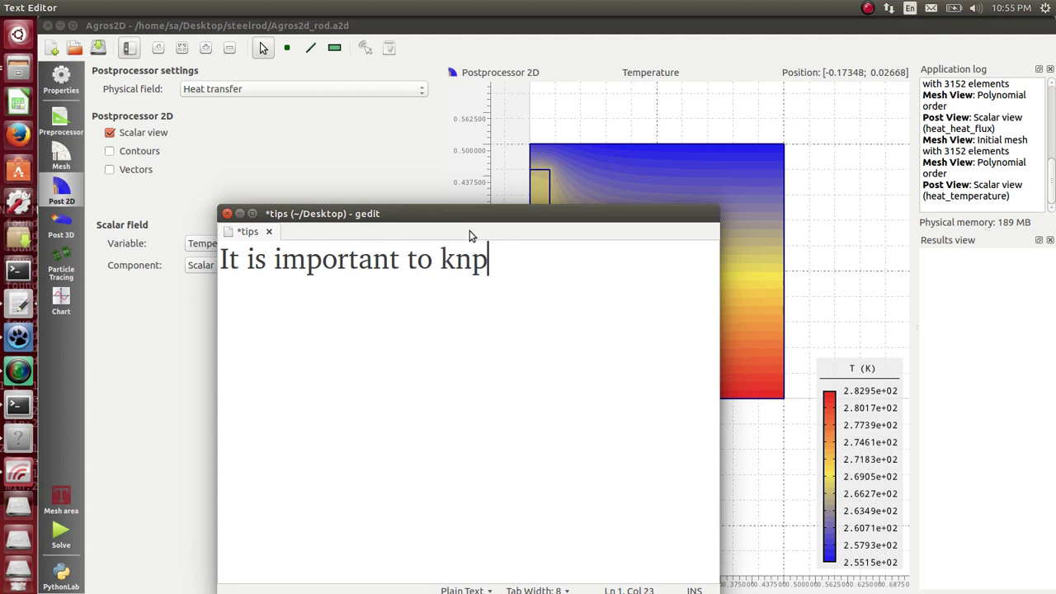
key(BackSpace)
text(ow amo)
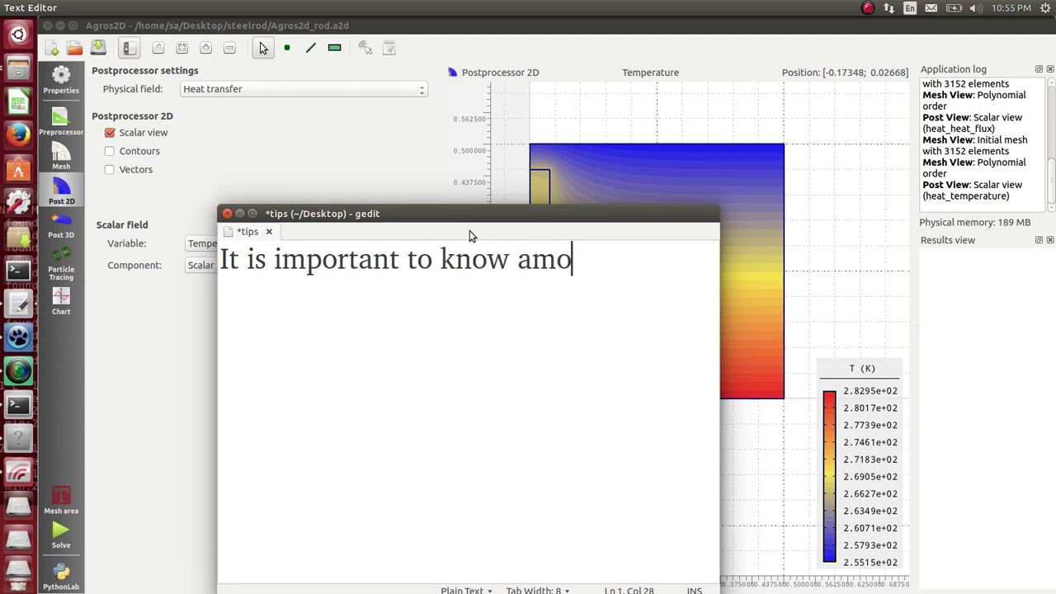
text(unt of )
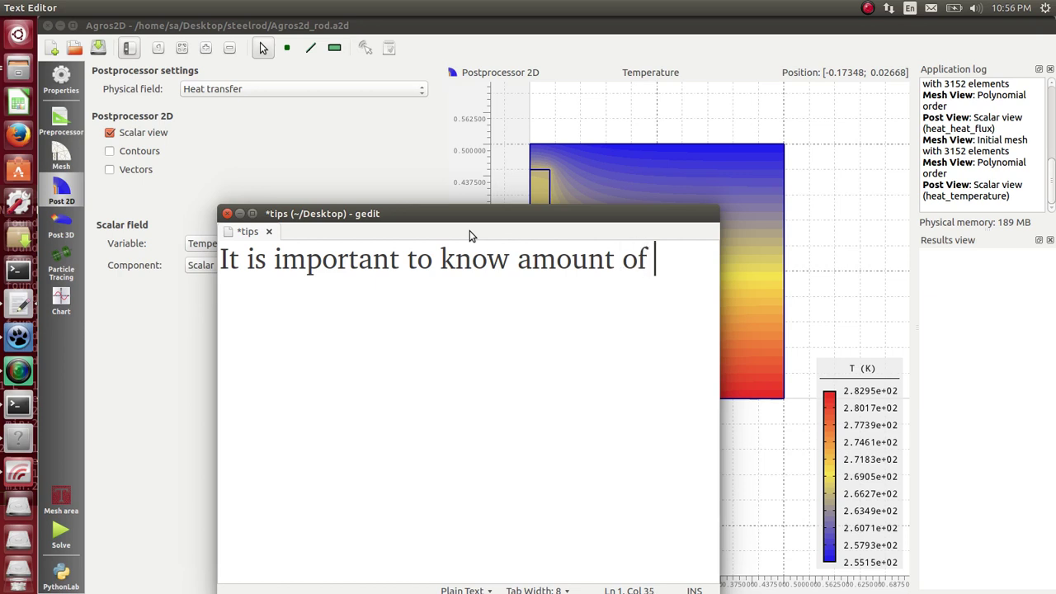
text(power)
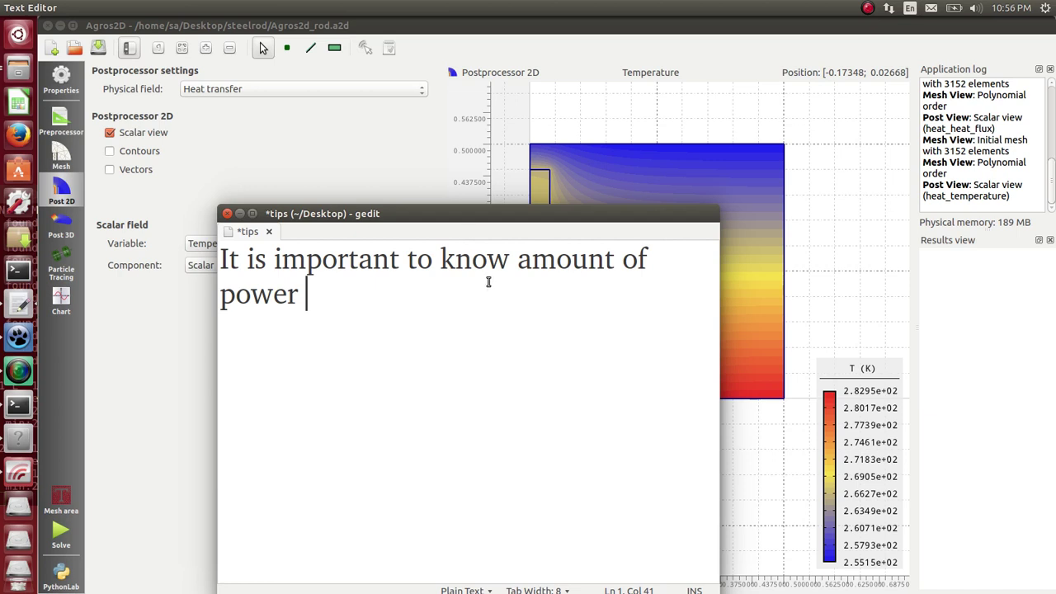
text(as fi)
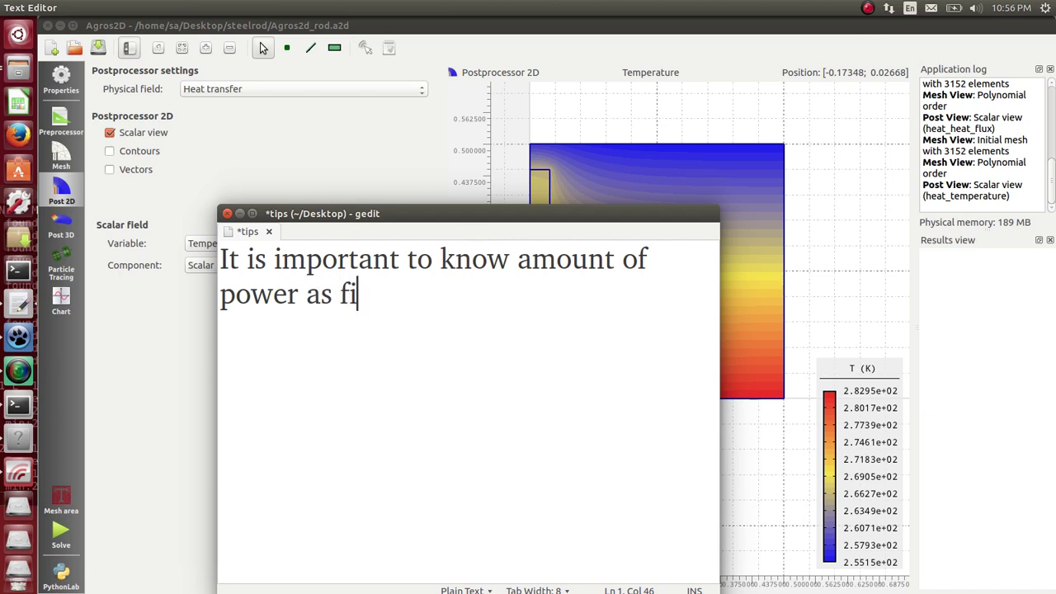
text(nal res)
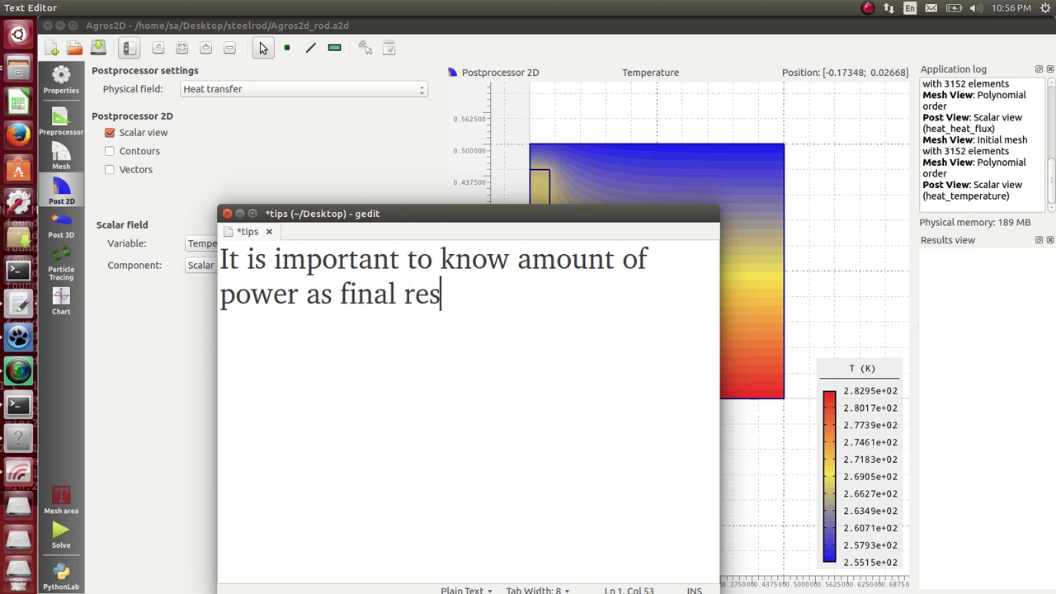
text(ult)
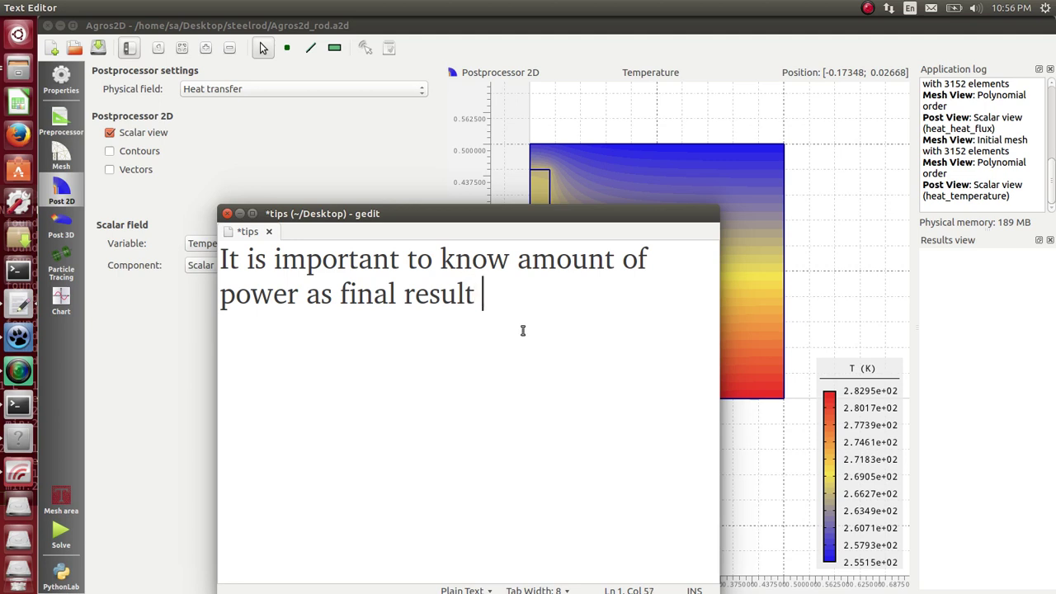
Step: Clear all text from the tips document
key(ctrl+a)
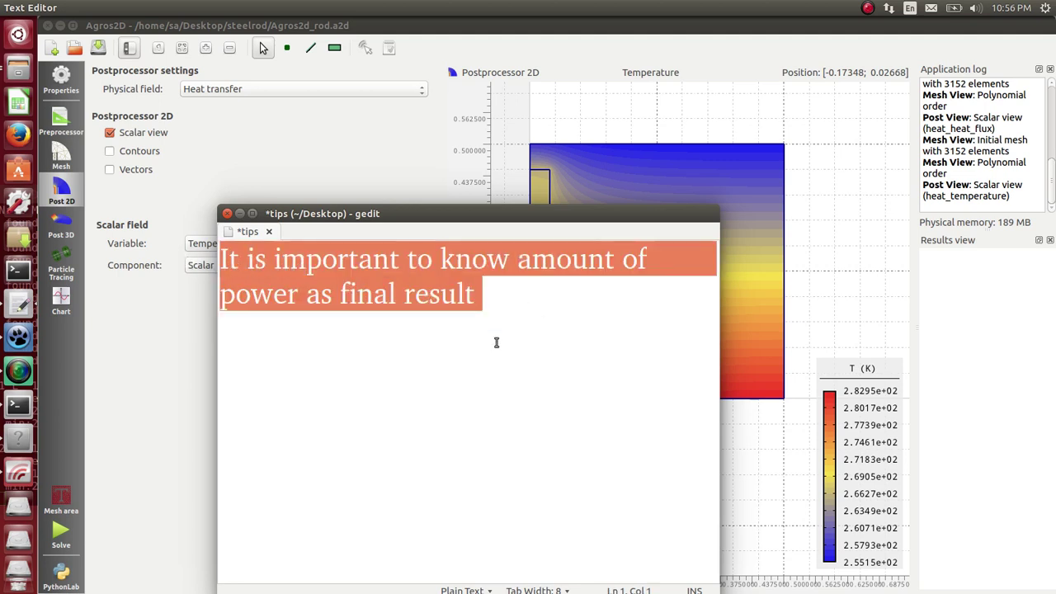
key(Delete)
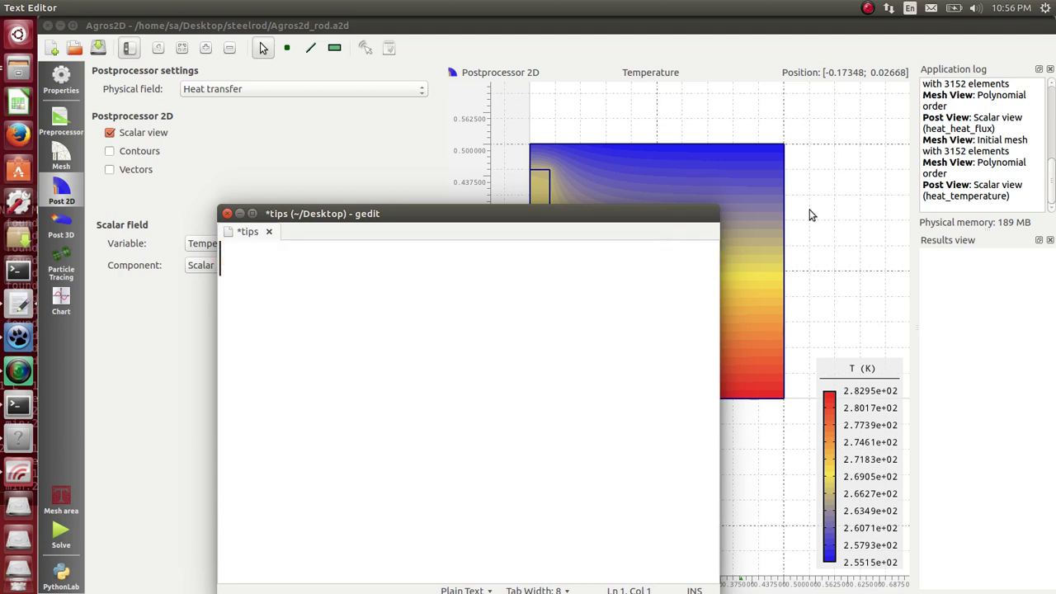
Step: Return to Agros2D and evaluate the surface integrals along the upper outer edge of the brick domain
click(809, 215)
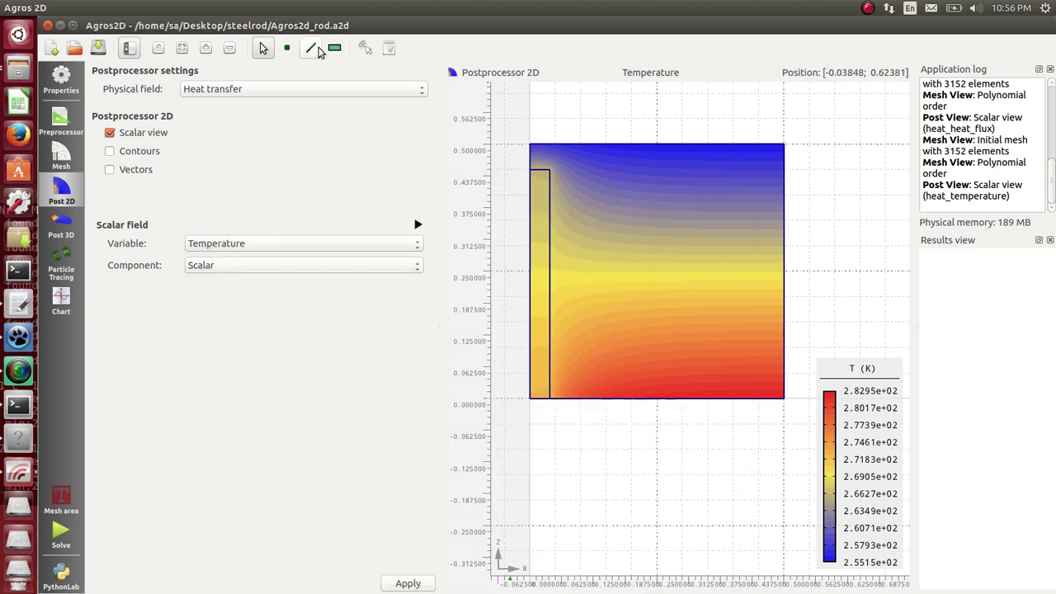
click(318, 50)
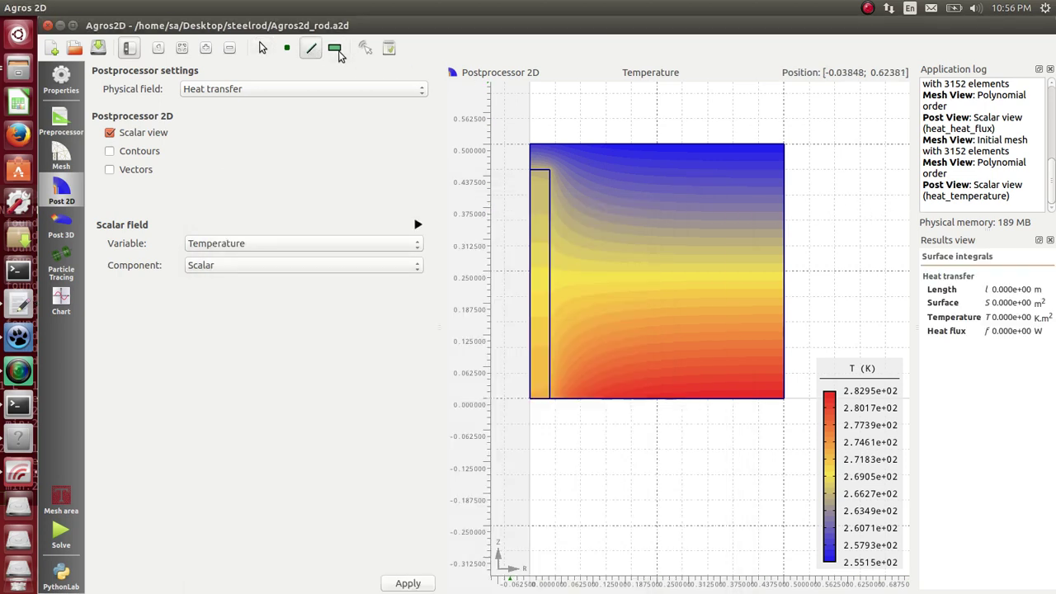
click(696, 150)
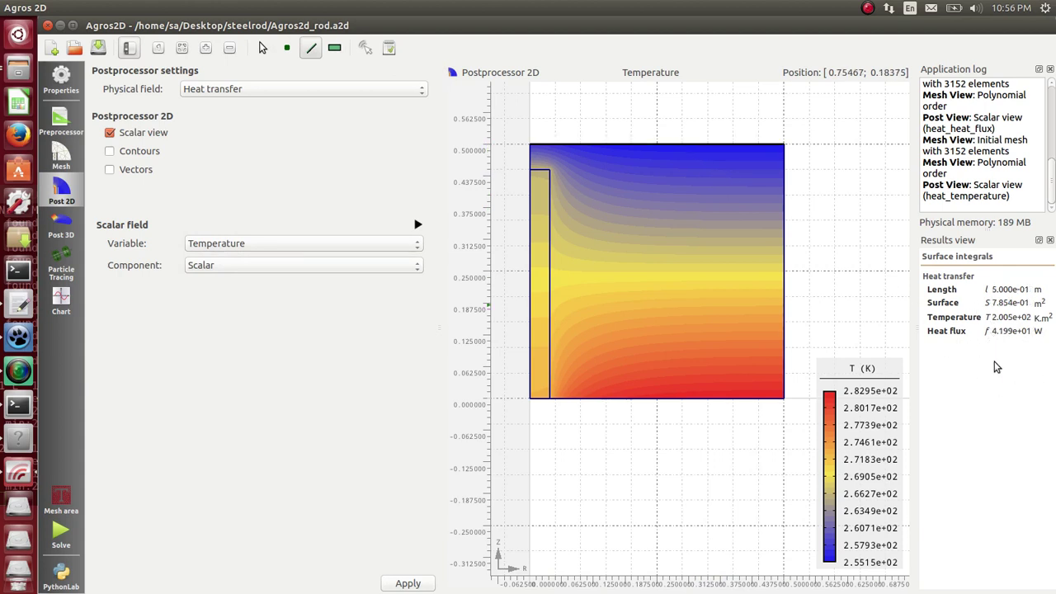
Step: Switch to the tips document in gedit and write "Heat Flux is 42 W for this model"
click(20, 306)
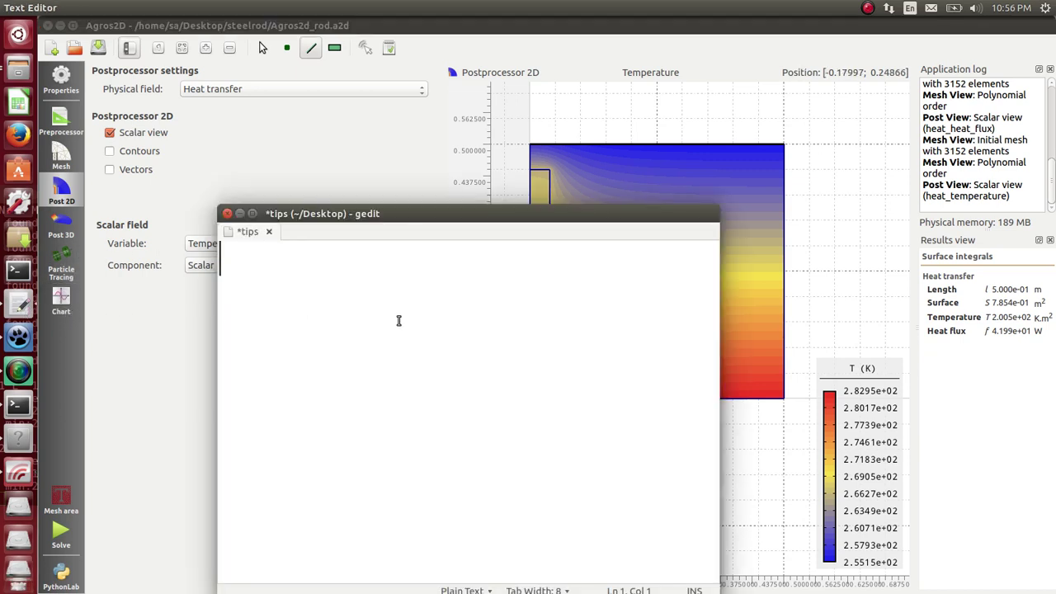
text(Heat Flus)
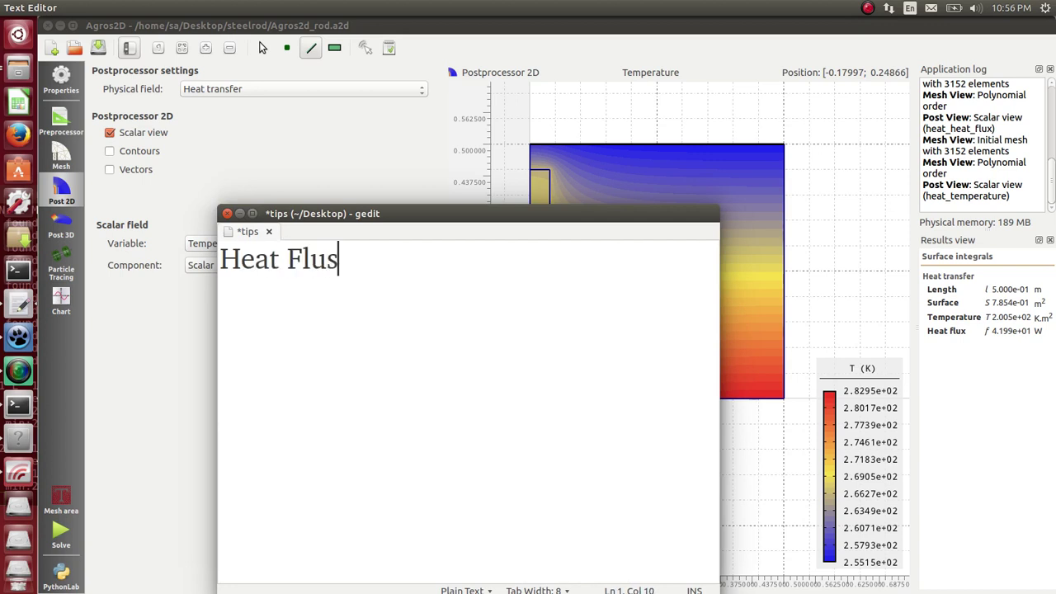
key(BackSpace)
key(BackSpace)
text(x is 42 )
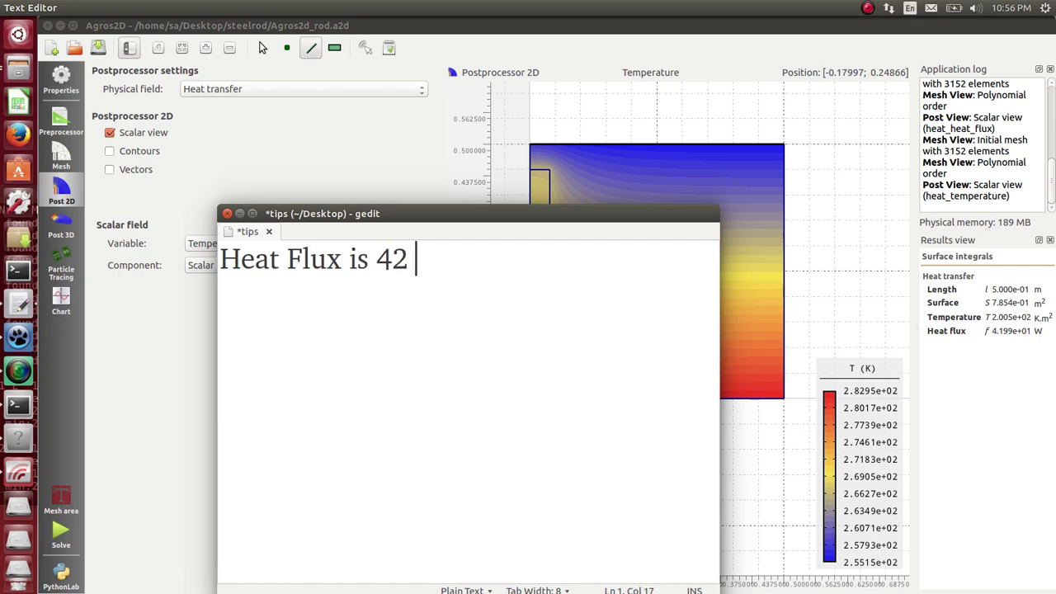
text(W f)
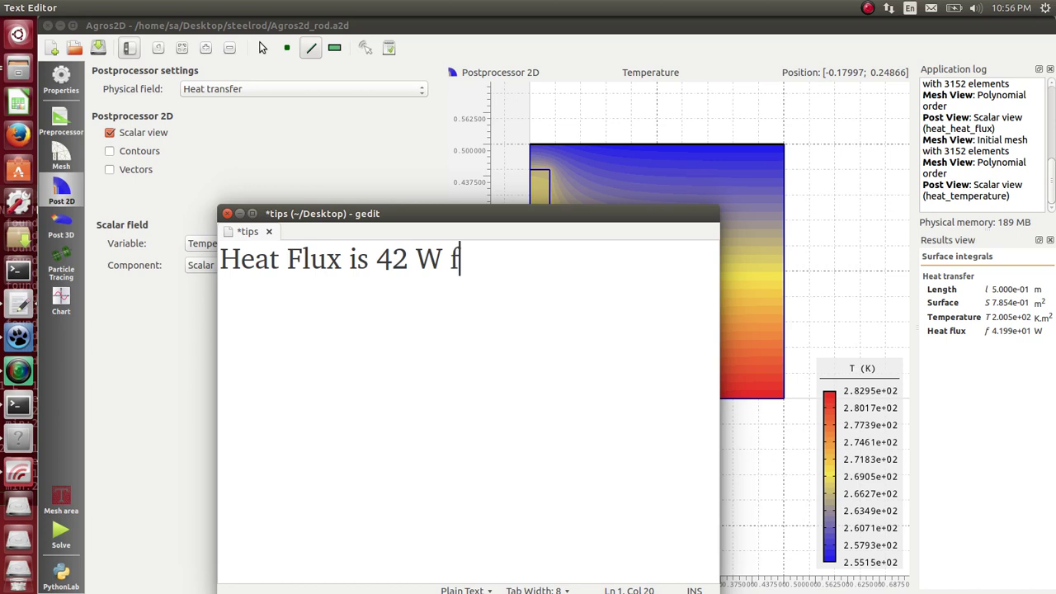
text(or this )
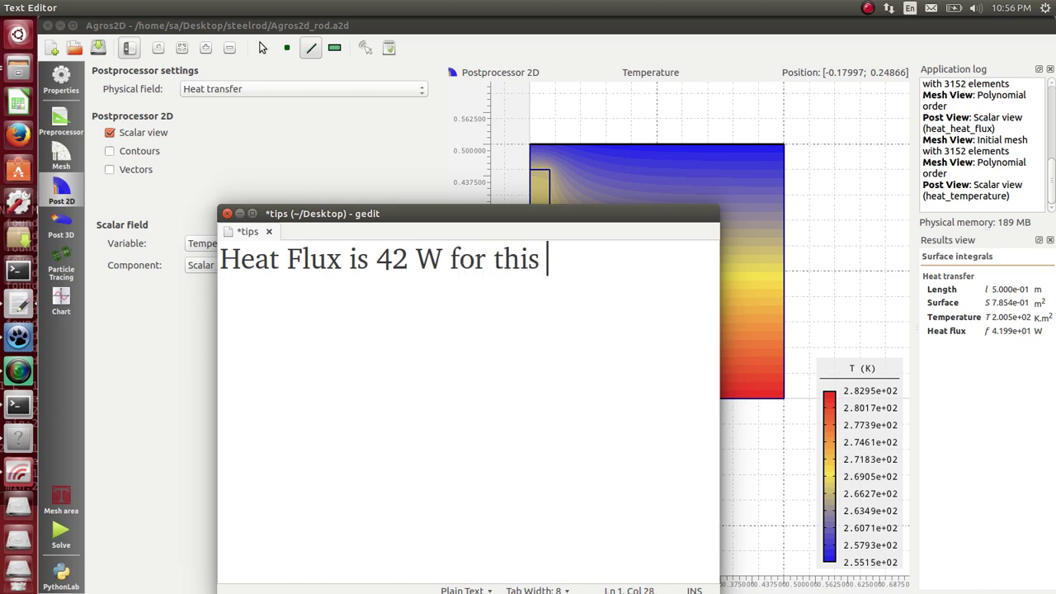
text(model)
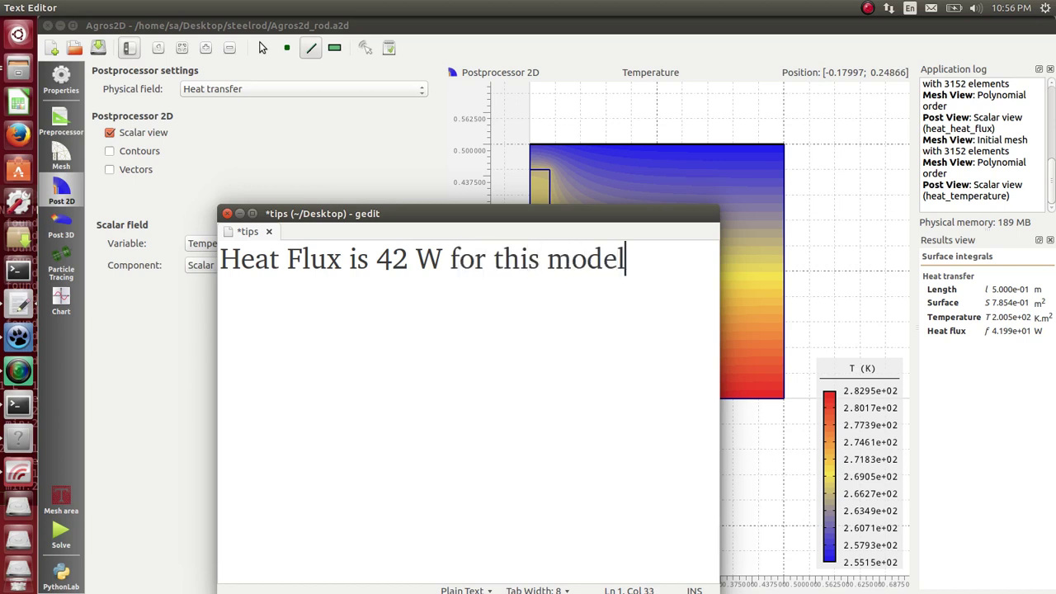
Step: Add a second line reading "(for outdoor surface)" to the tips document
key(Return)
text((for)
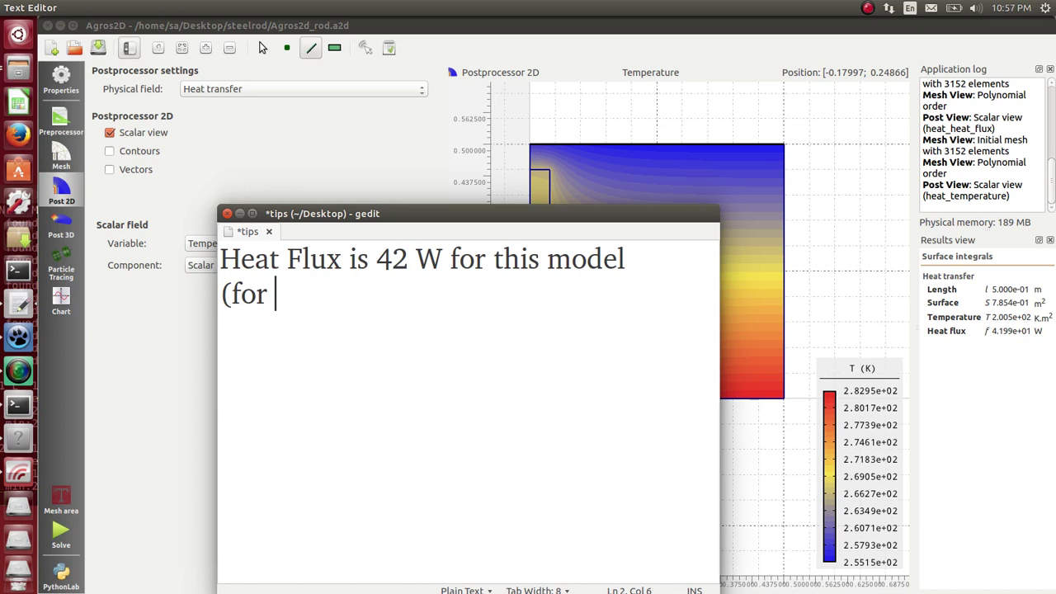
text(out)
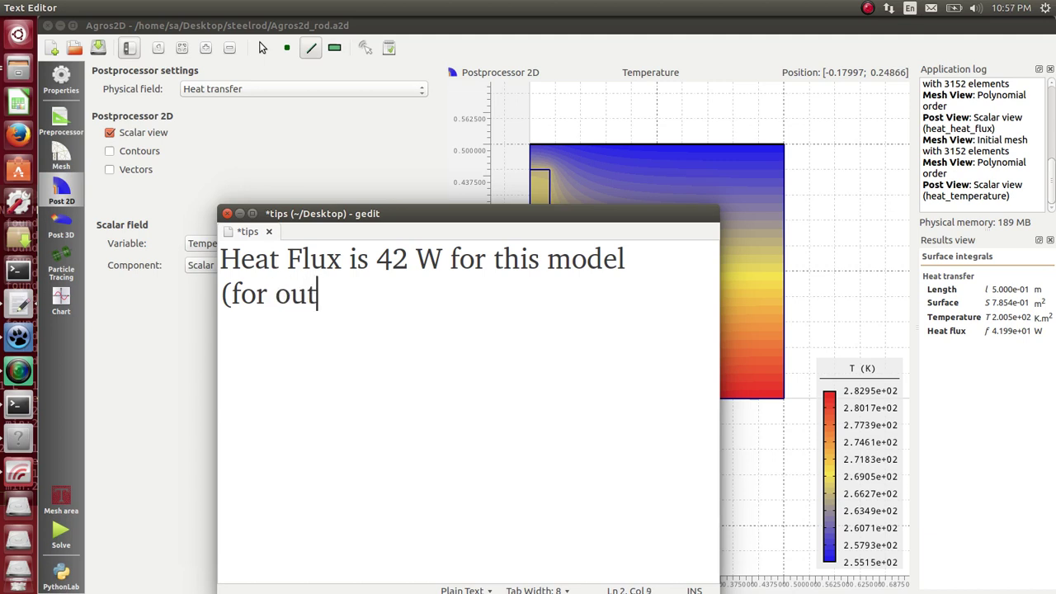
text(door s)
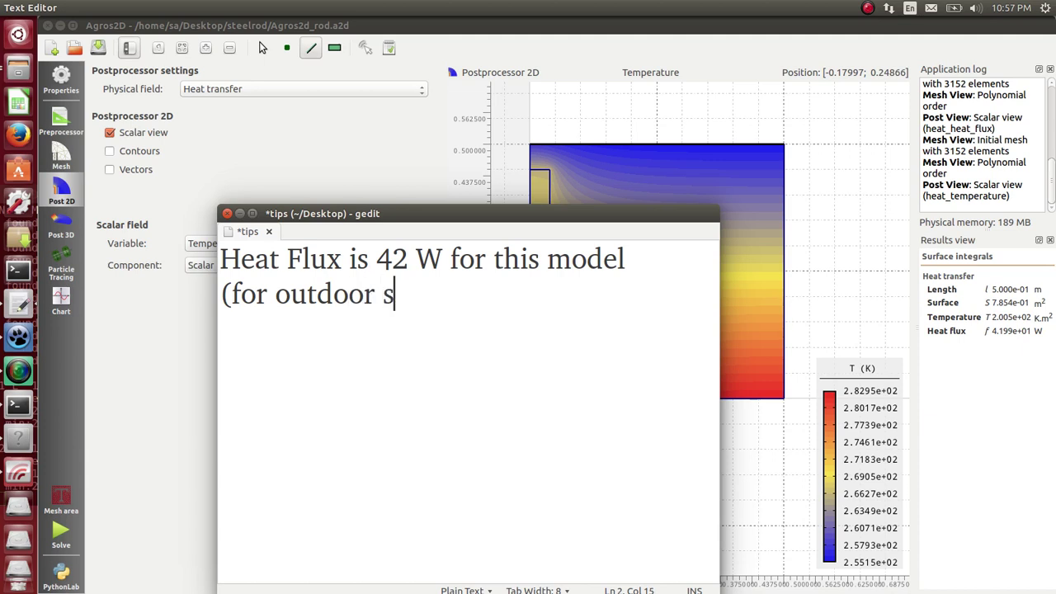
text(urface))
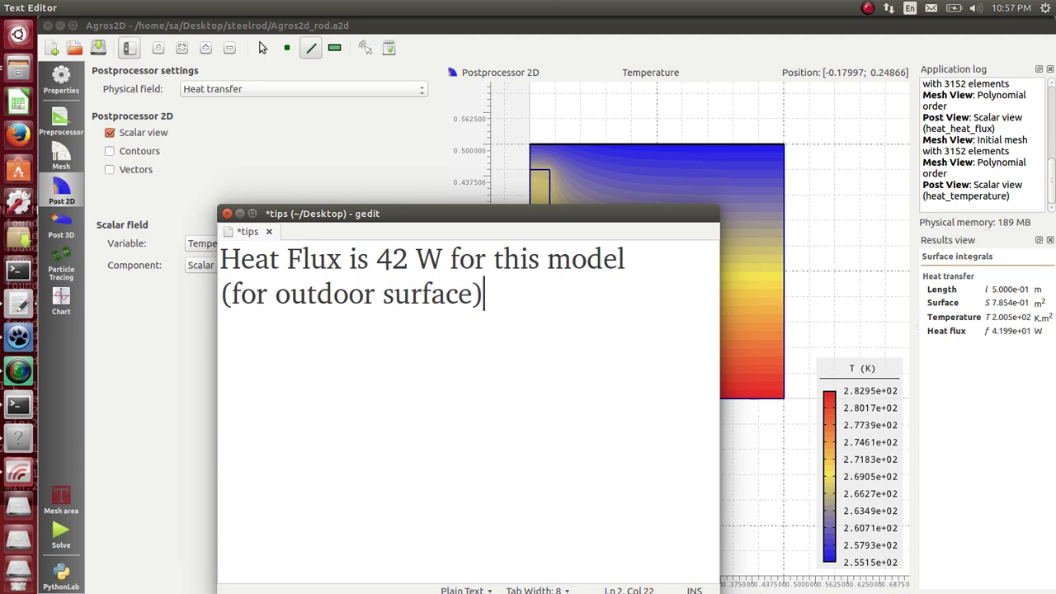
Step: Replace all the text in the tips document with "Let's get the same in CalculiX!"
drag(476, 294, 185, 294)
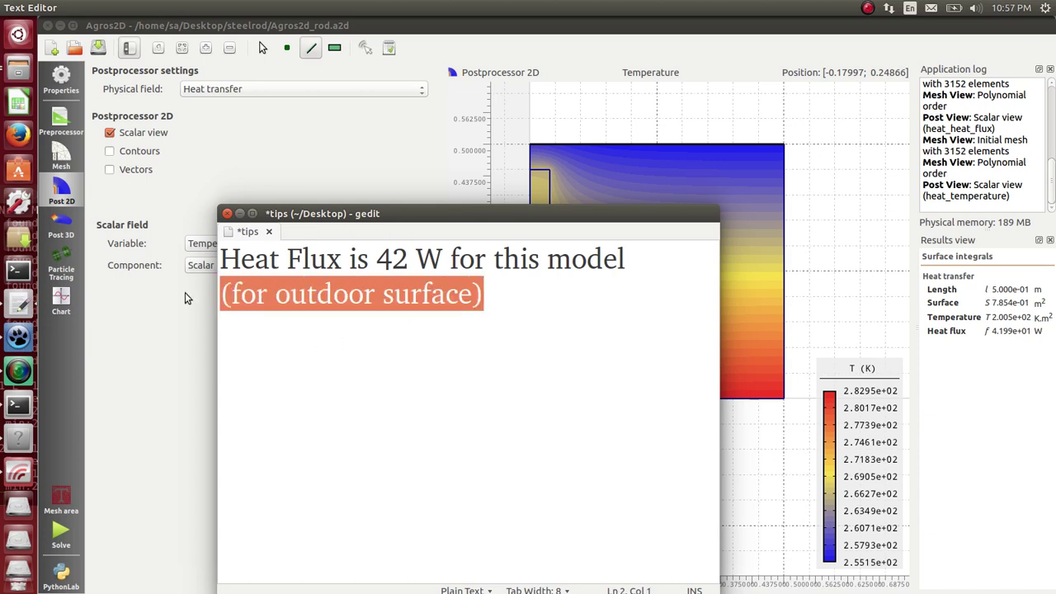
key(BackSpace)
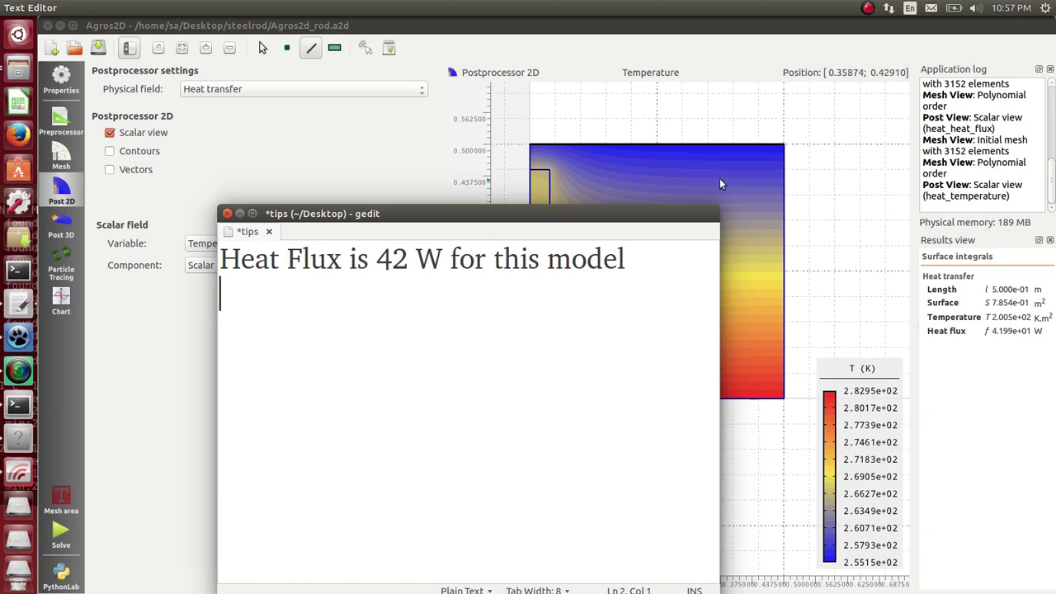
drag(627, 259, 219, 221)
text(Le)
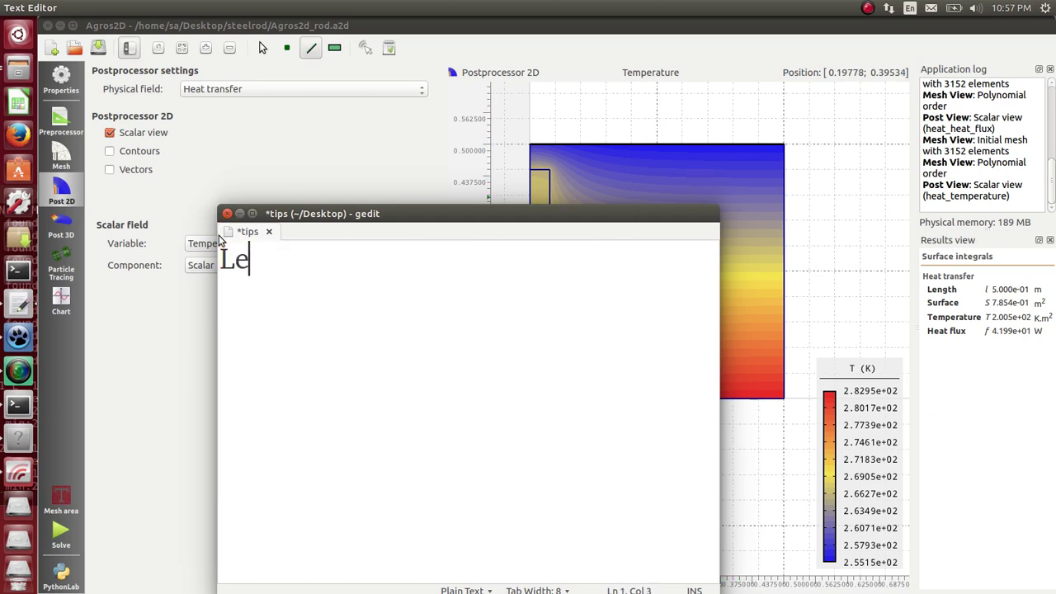
text(t's get the s)
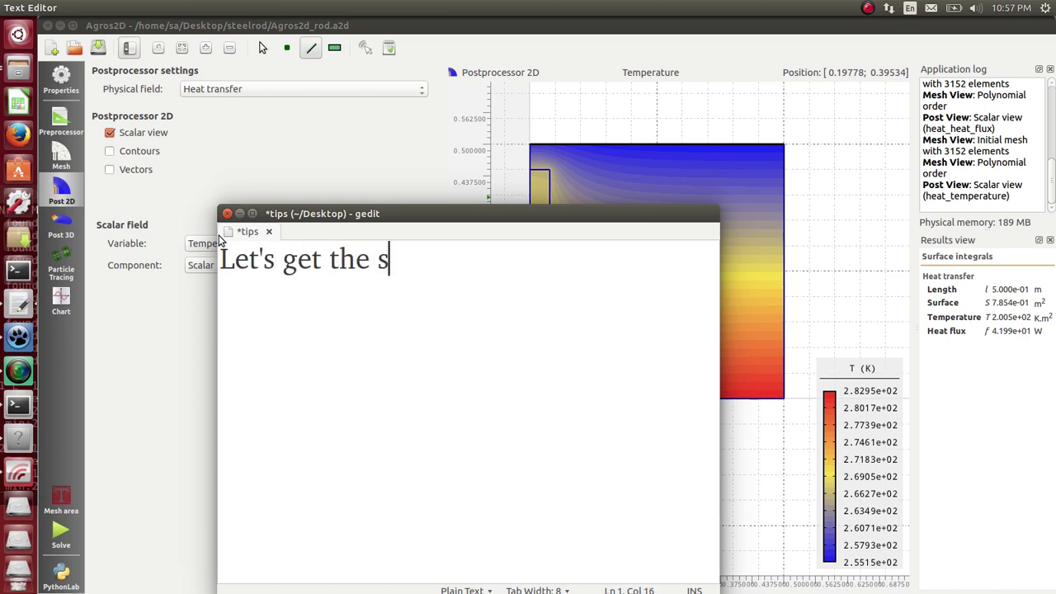
text(ame in )
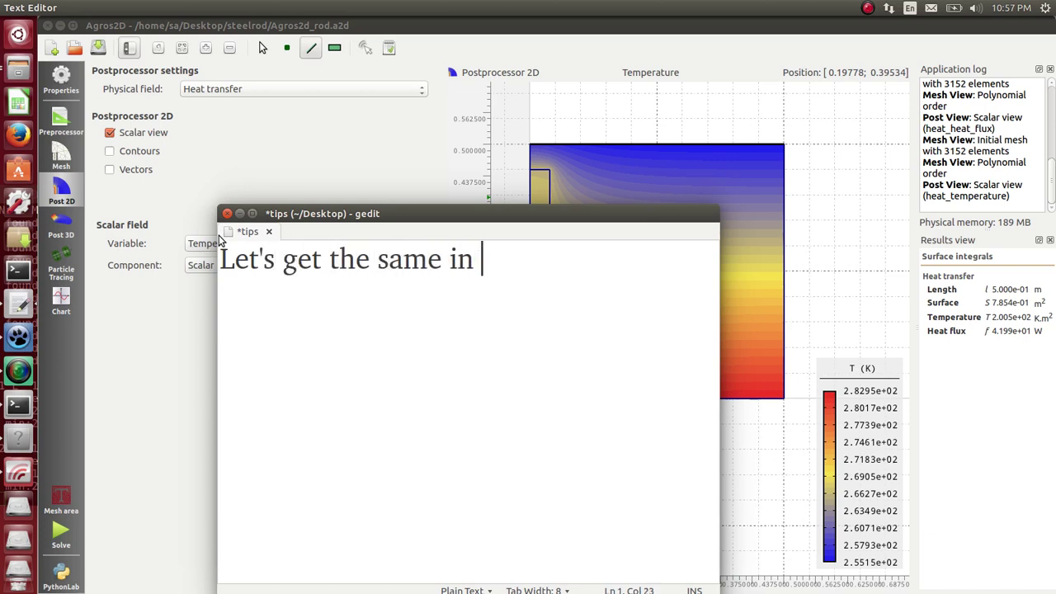
text(Calculi)
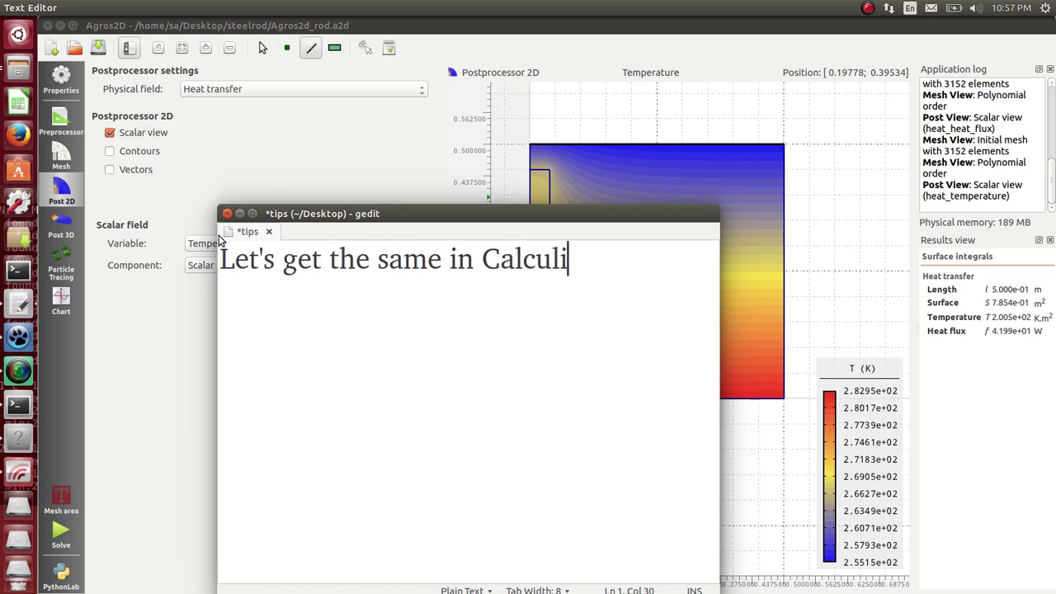
text(X!)
Step: Clear all text from the tips document and minimize its window
drag(619, 267, 147, 250)
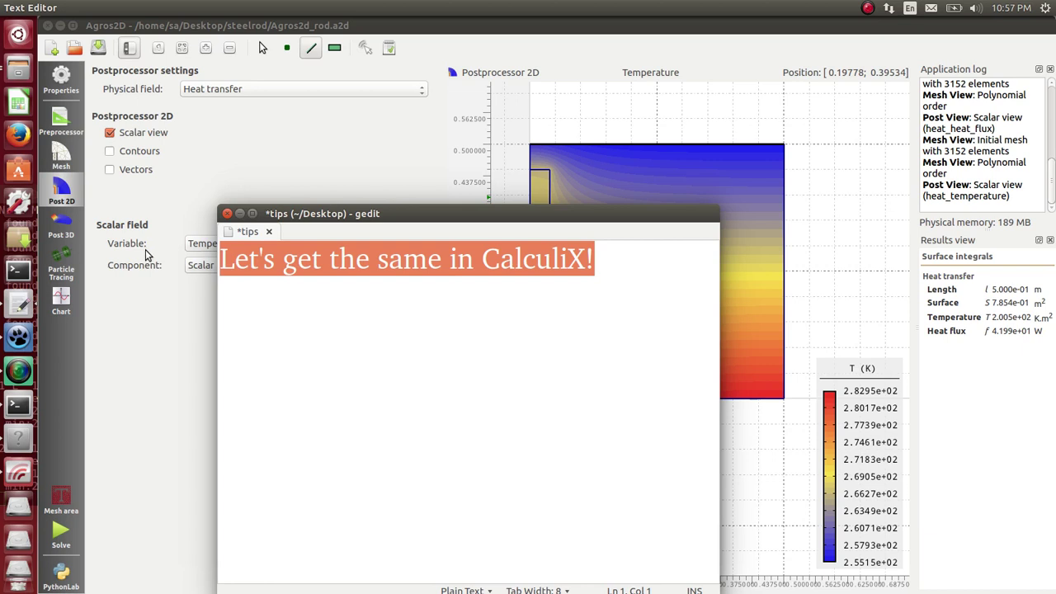
key(BackSpace)
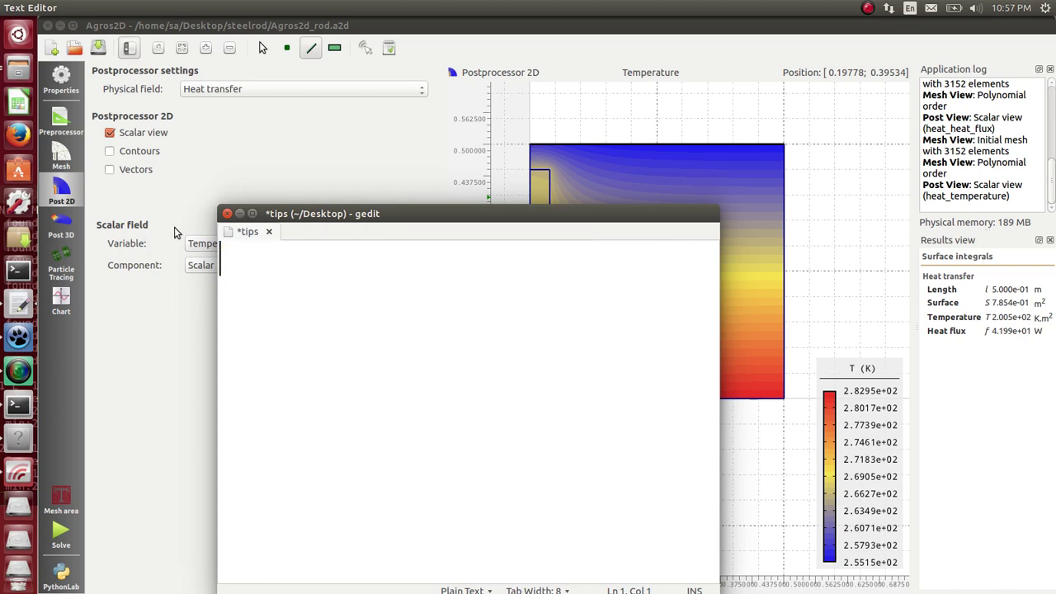
click(240, 215)
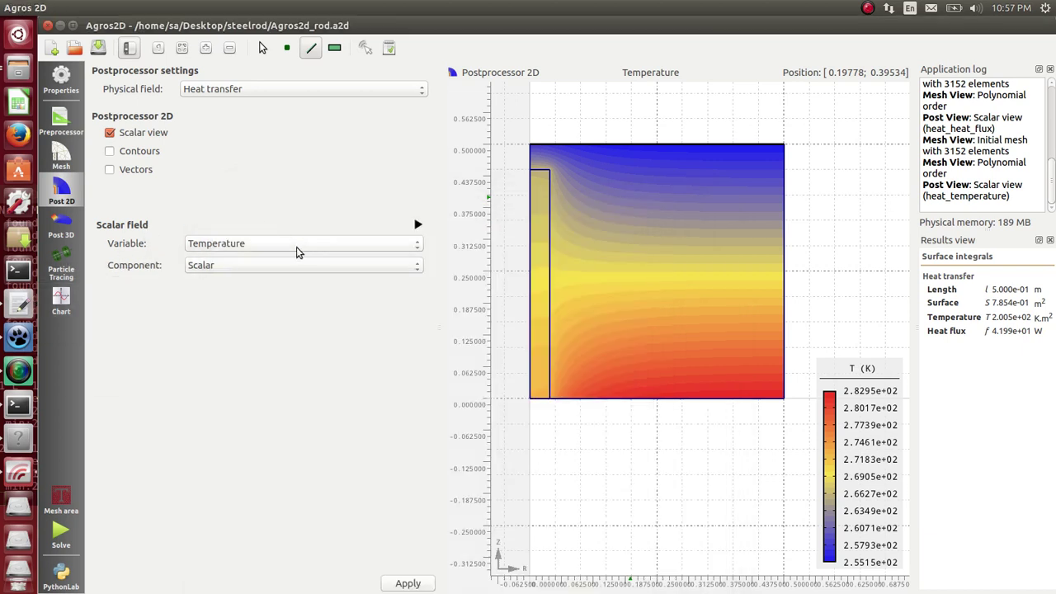
Step: Close Agros2D and quit the Calculix Graphix session showing the flux results
click(48, 26)
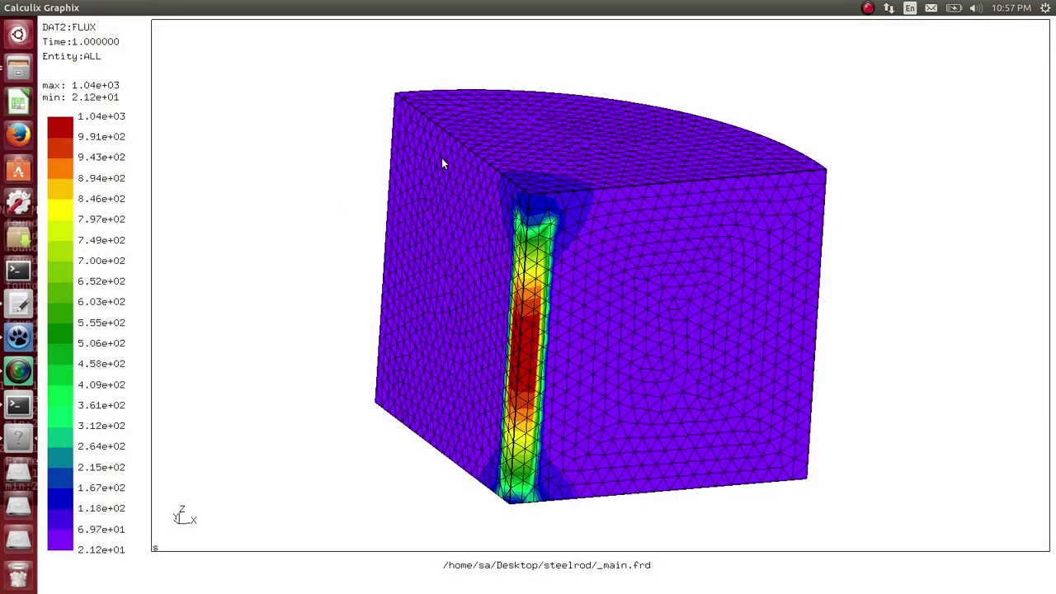
mouse_move(24, 8)
drag(363, 10, 378, 96)
click(293, 211)
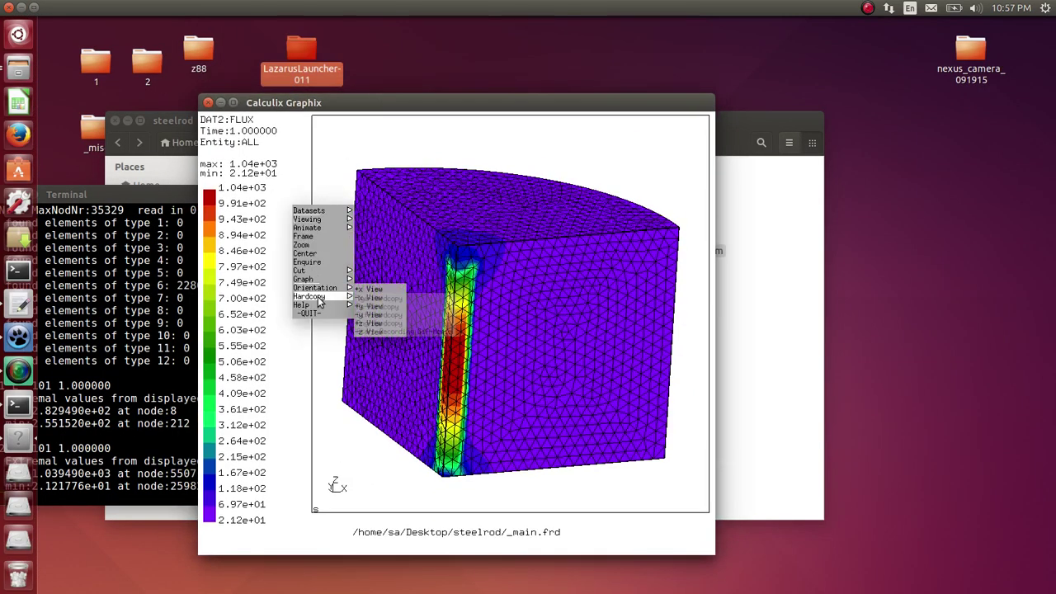
click(312, 314)
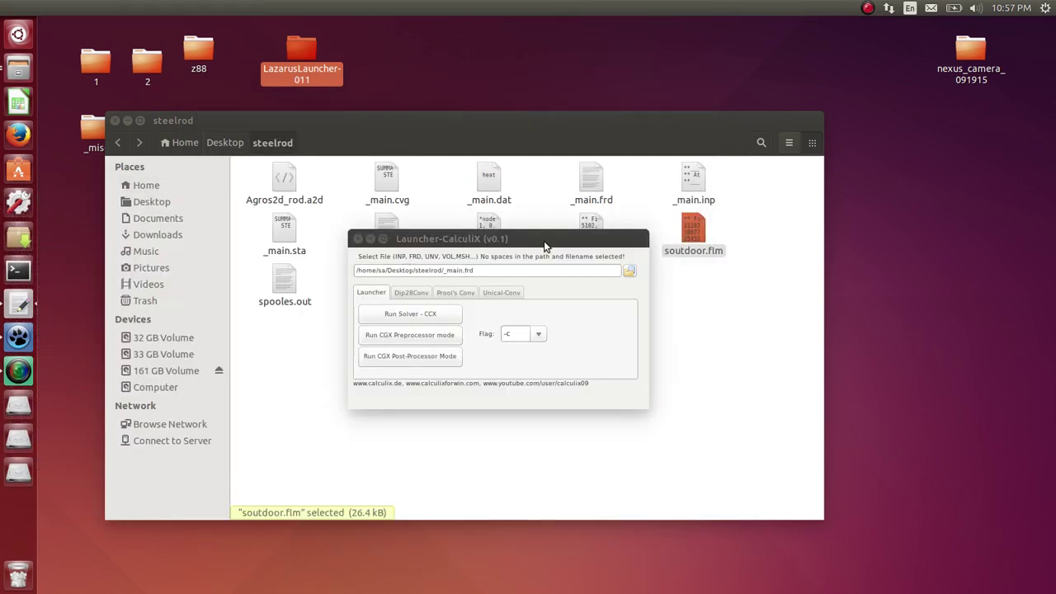
Step: Close the CalculiX launcher and return to the steelrod folder
drag(545, 245, 529, 336)
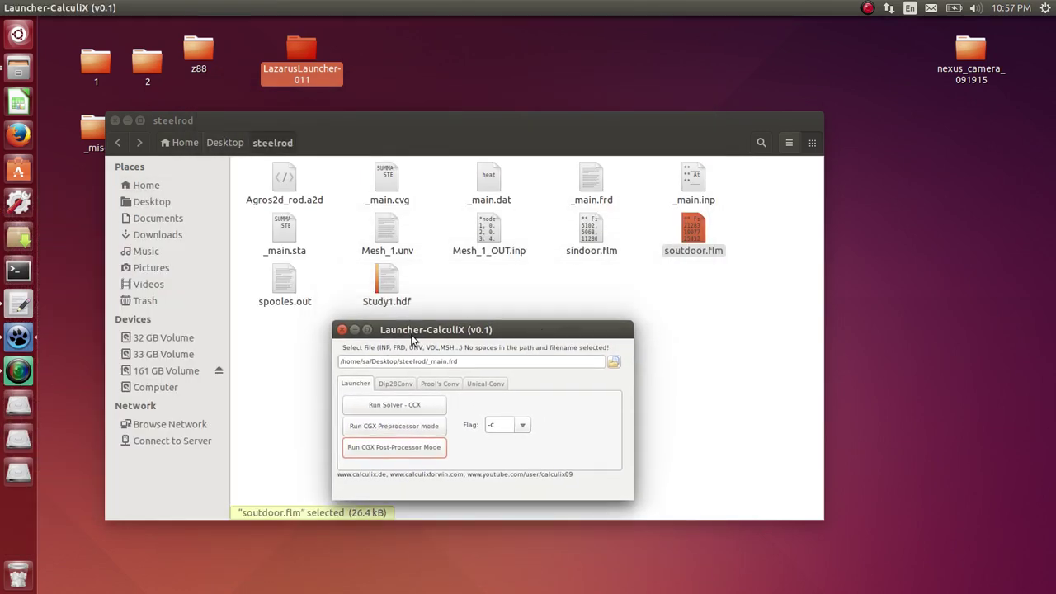
click(342, 331)
click(535, 309)
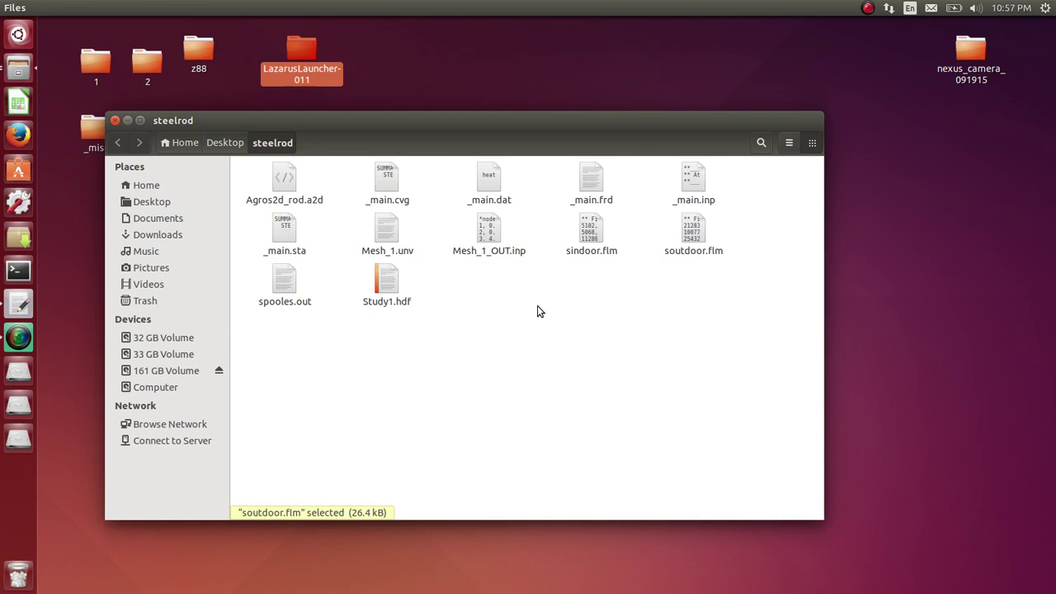
Step: Open _main.inp from the steelrod folder, examine the RFL node print request for the outdoor set, and close the file
double_click(692, 194)
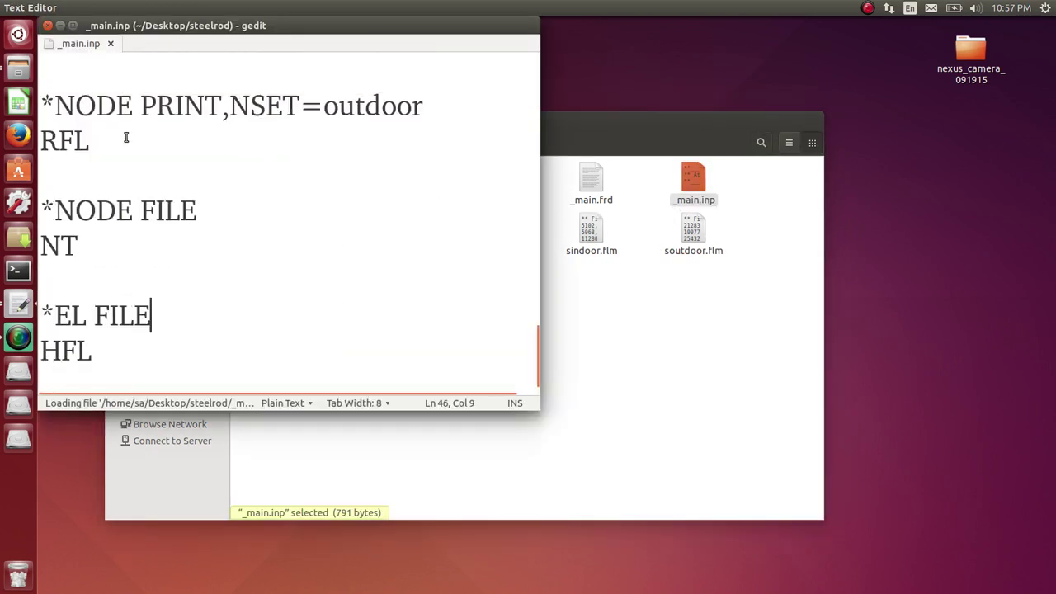
drag(126, 138, 47, 108)
drag(429, 106, 228, 106)
click(132, 141)
drag(132, 141, 43, 138)
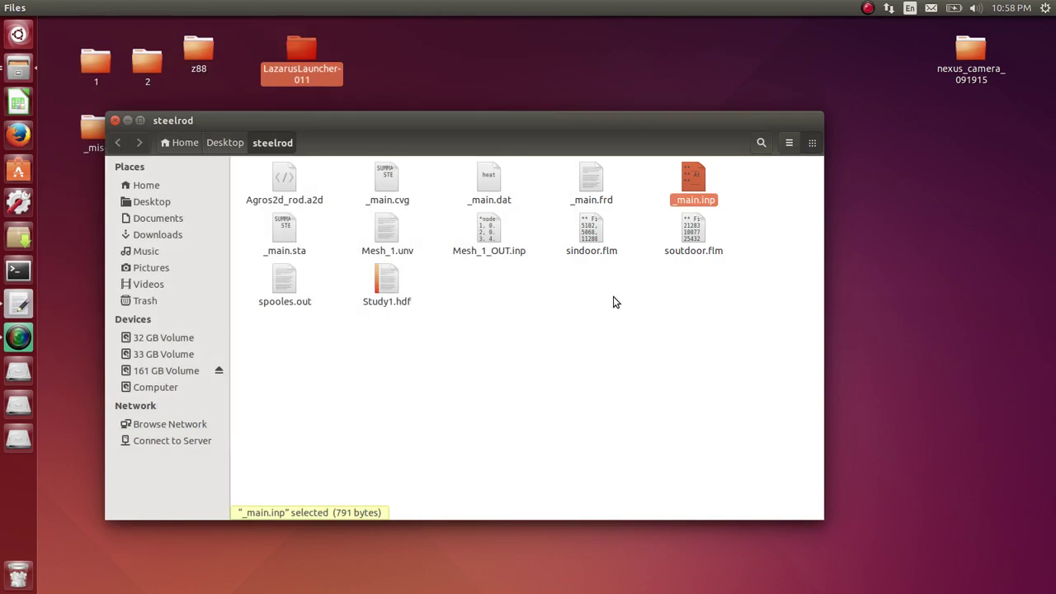
click(613, 299)
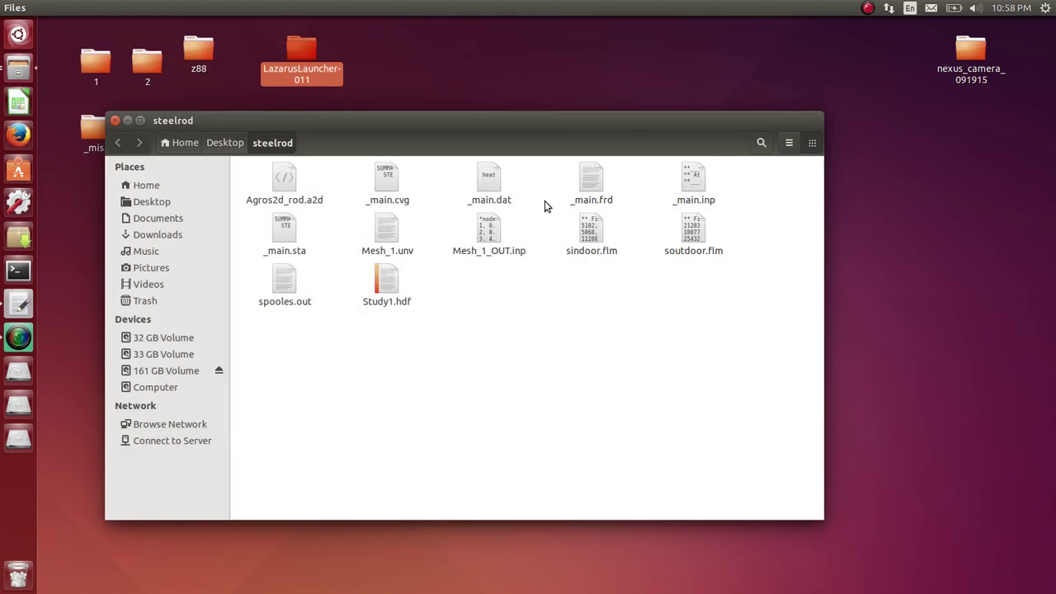
Step: Open _main.dat from the steelrod folder and look through the nodal heat generation values for set OUTDOOR
double_click(489, 185)
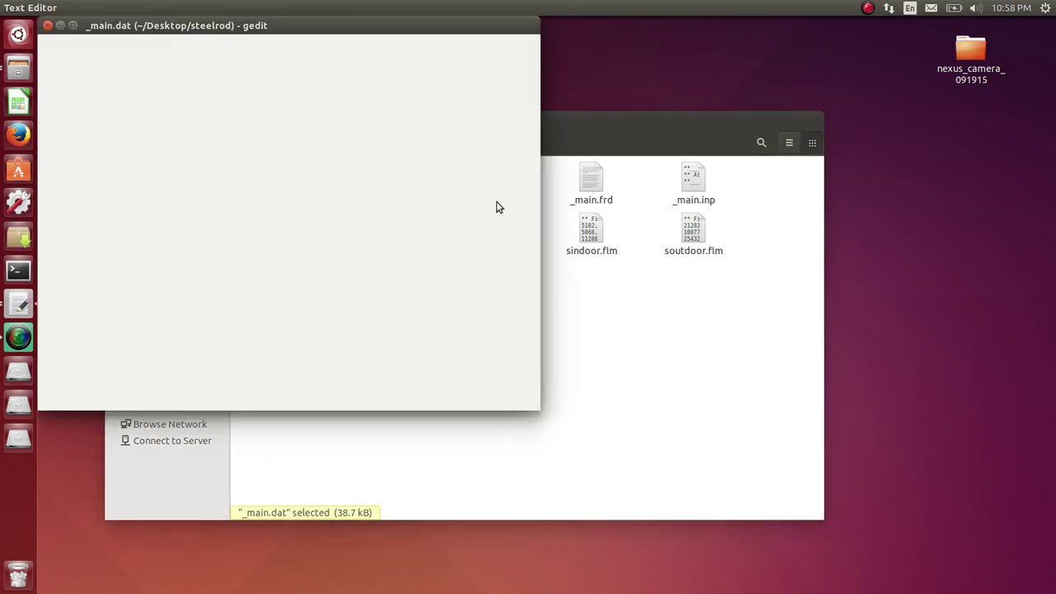
drag(380, 141, 41, 106)
click(380, 195)
scroll(380, 194, down, 20)
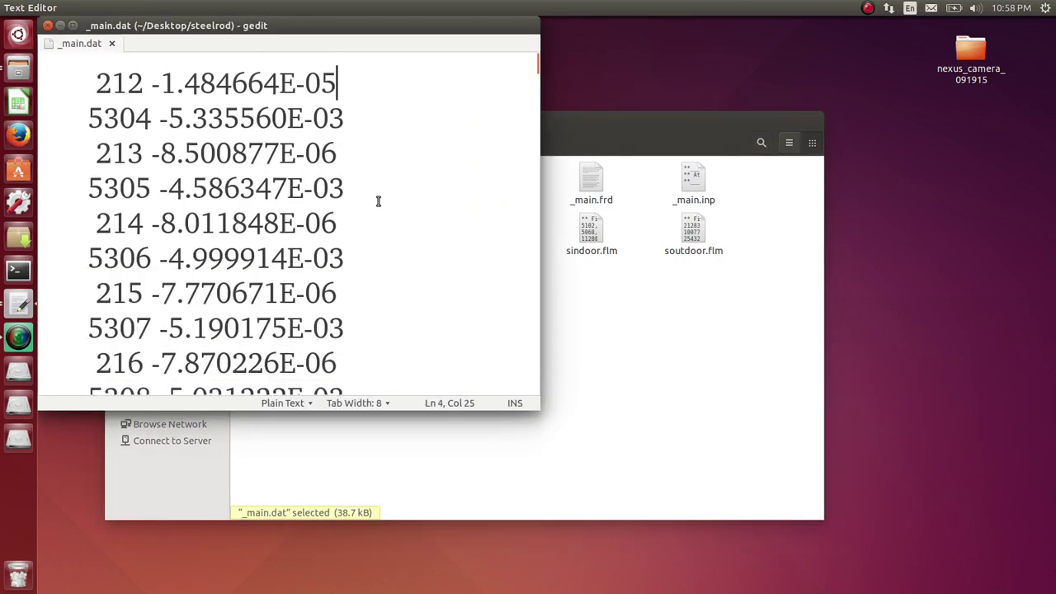
scroll(384, 289, up, 20)
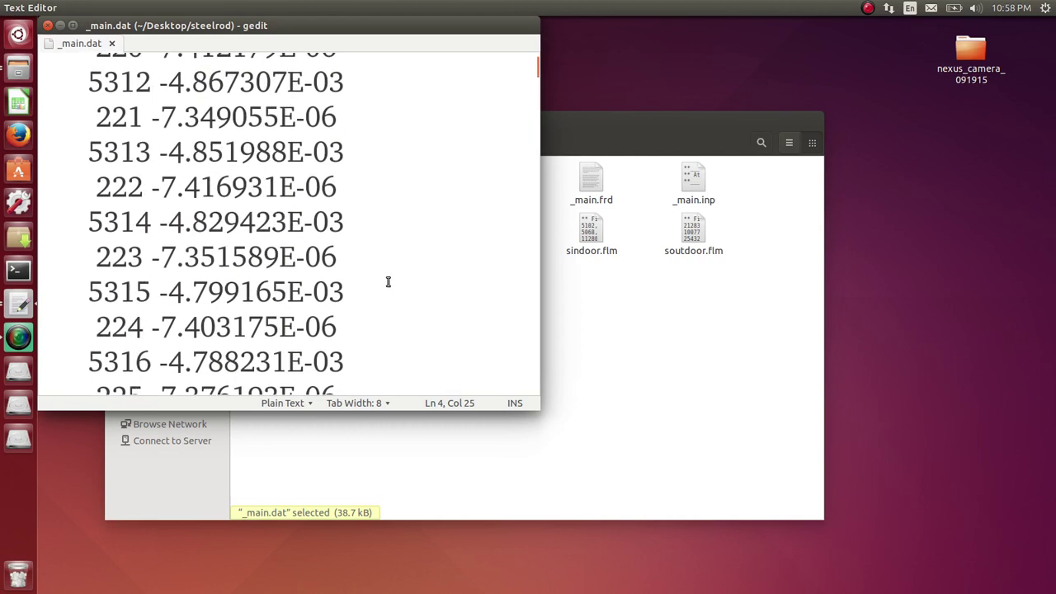
drag(380, 37, 470, 155)
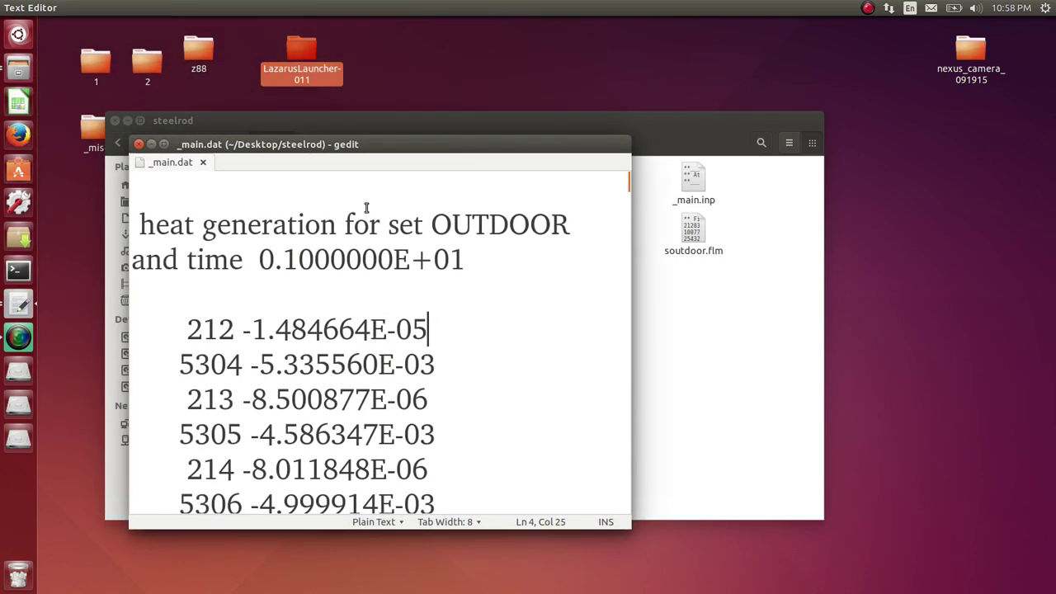
Step: Switch to LibreOffice Calc and insert _main.dat from the steelrod folder as a fixed-width sheet before the current sheet
click(20, 105)
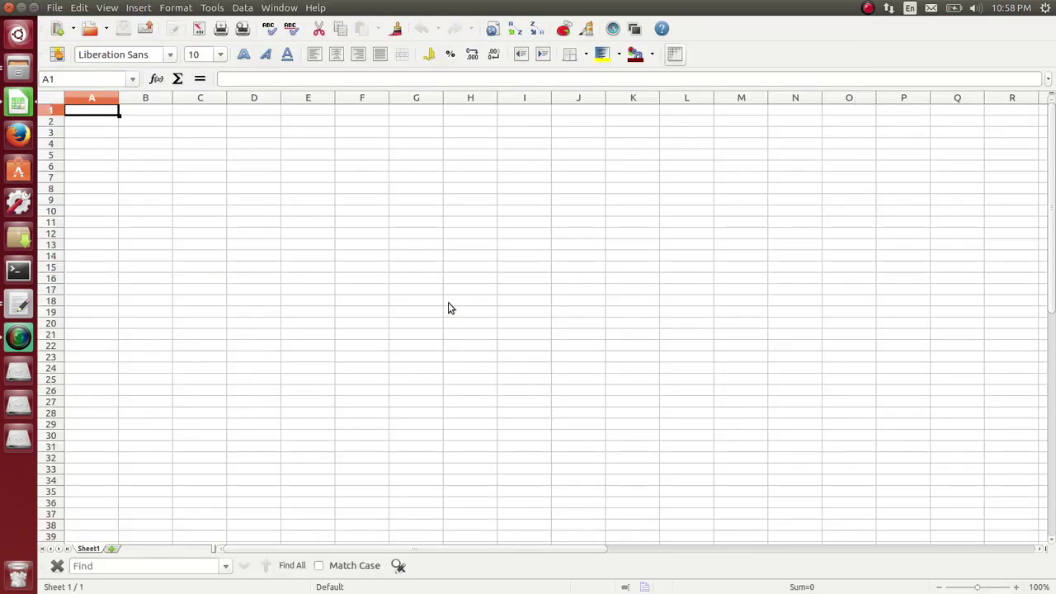
click(53, 9)
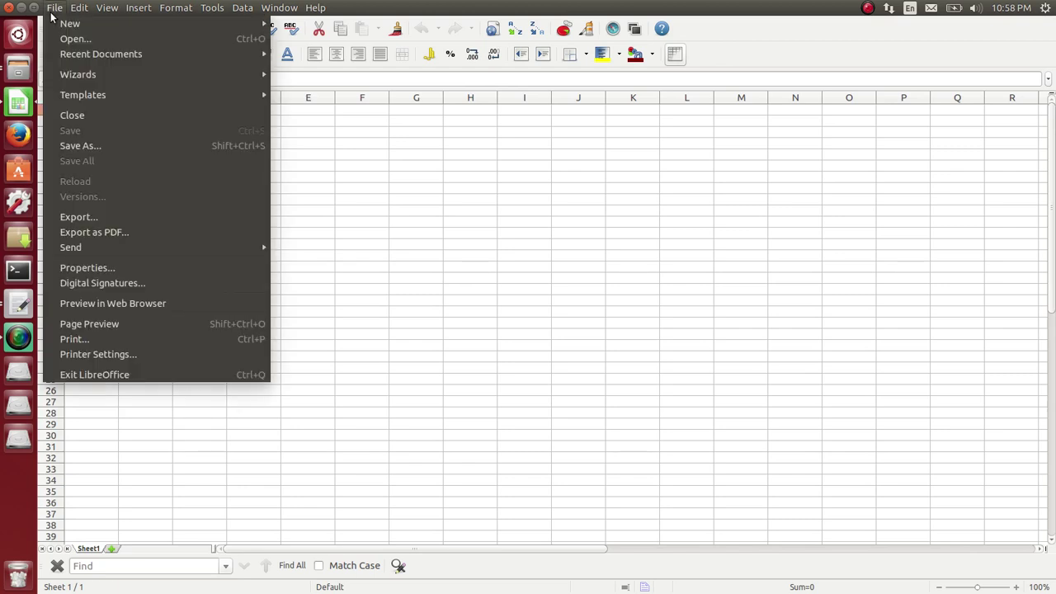
click(714, 212)
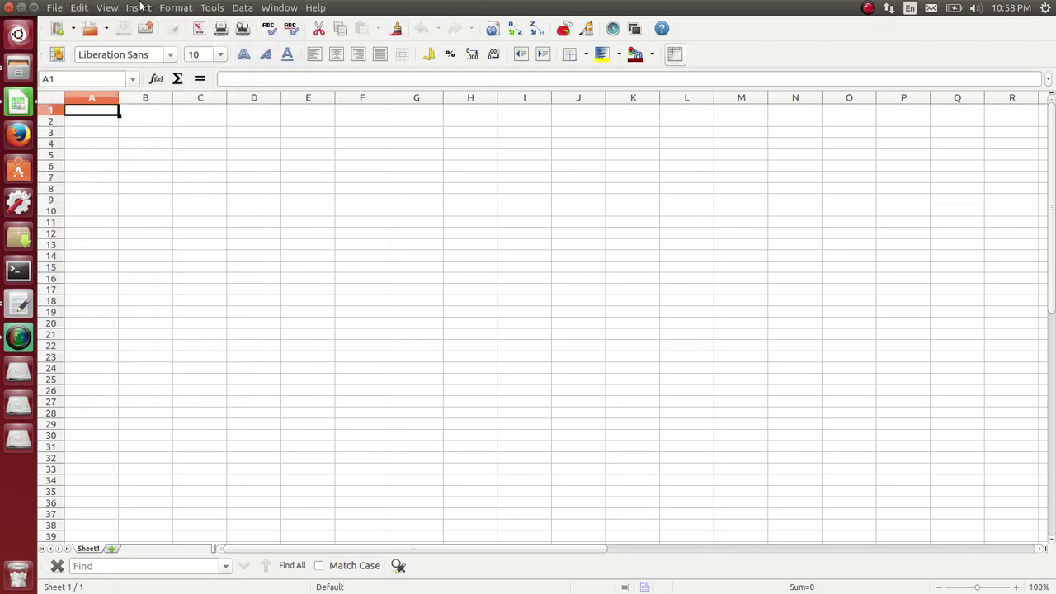
click(139, 7)
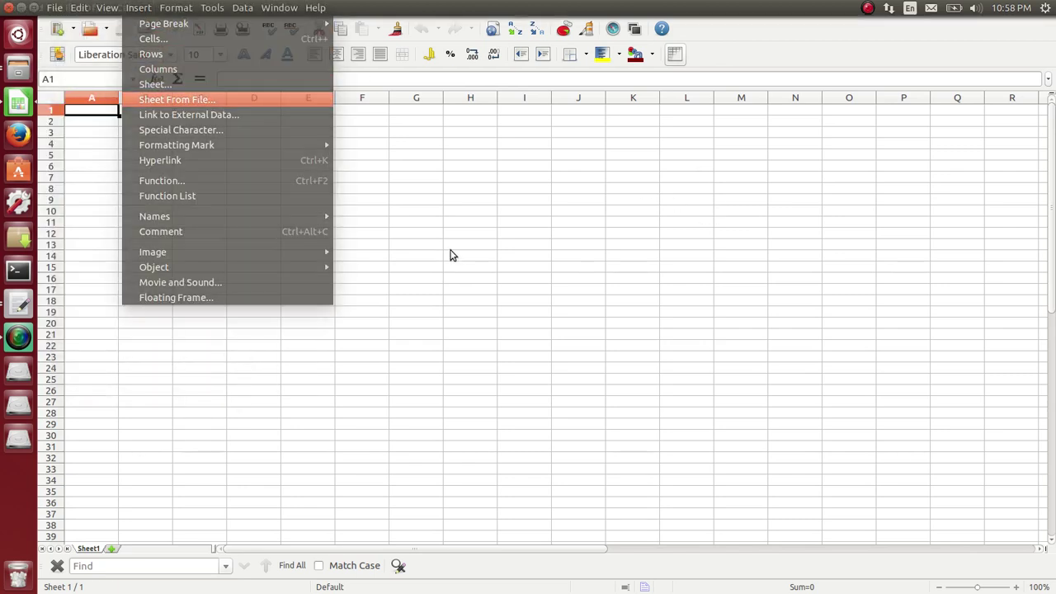
key(Return)
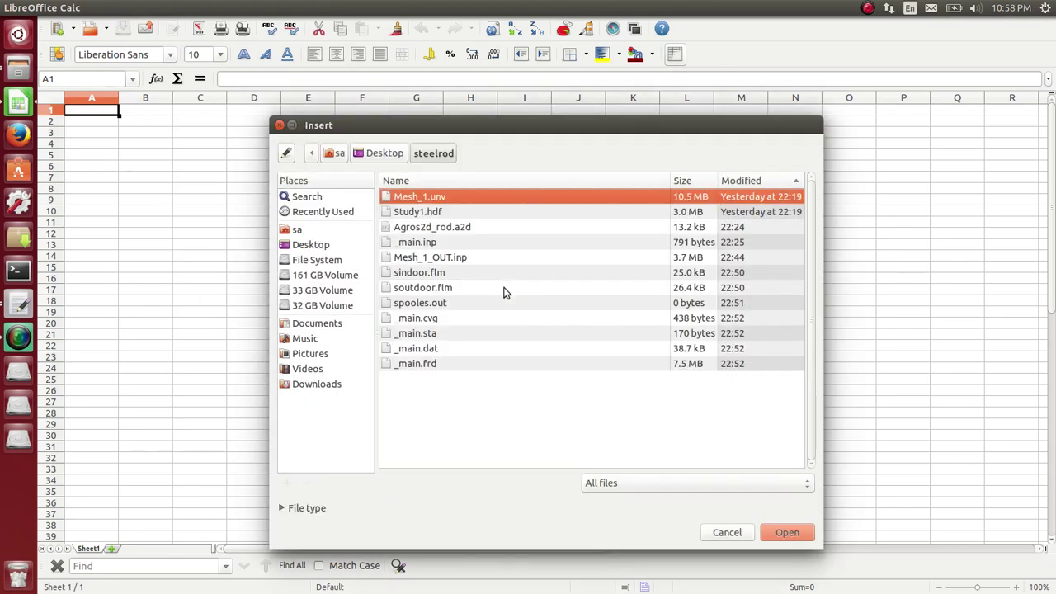
click(442, 350)
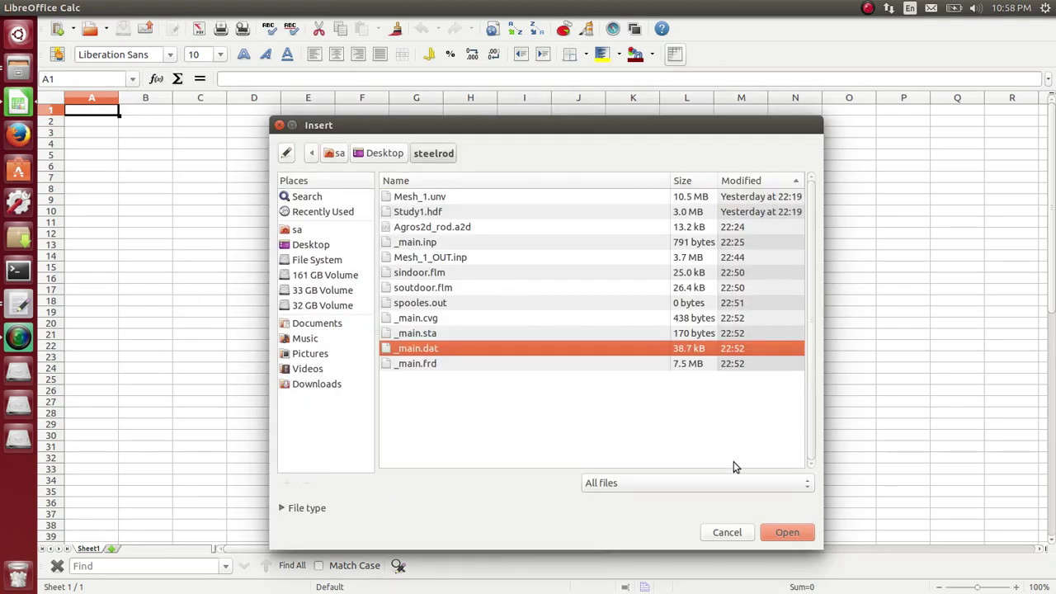
click(788, 533)
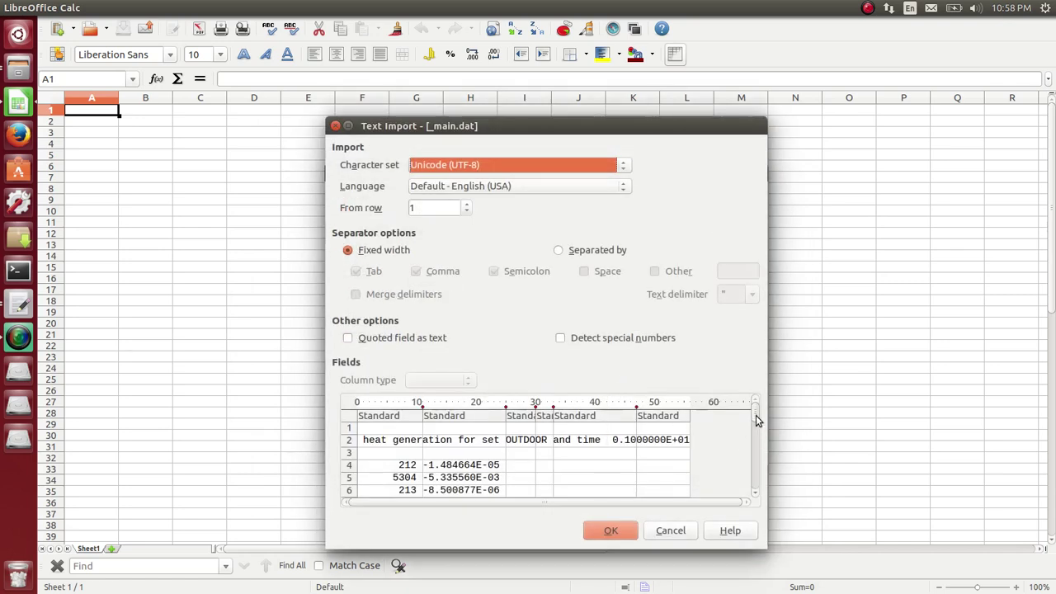
drag(756, 420, 760, 493)
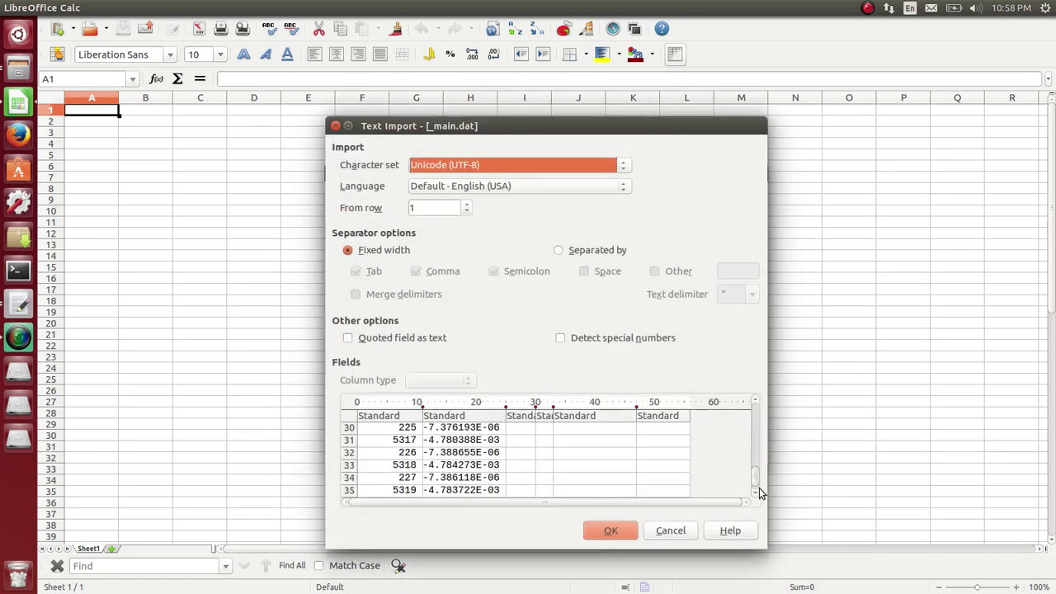
click(611, 532)
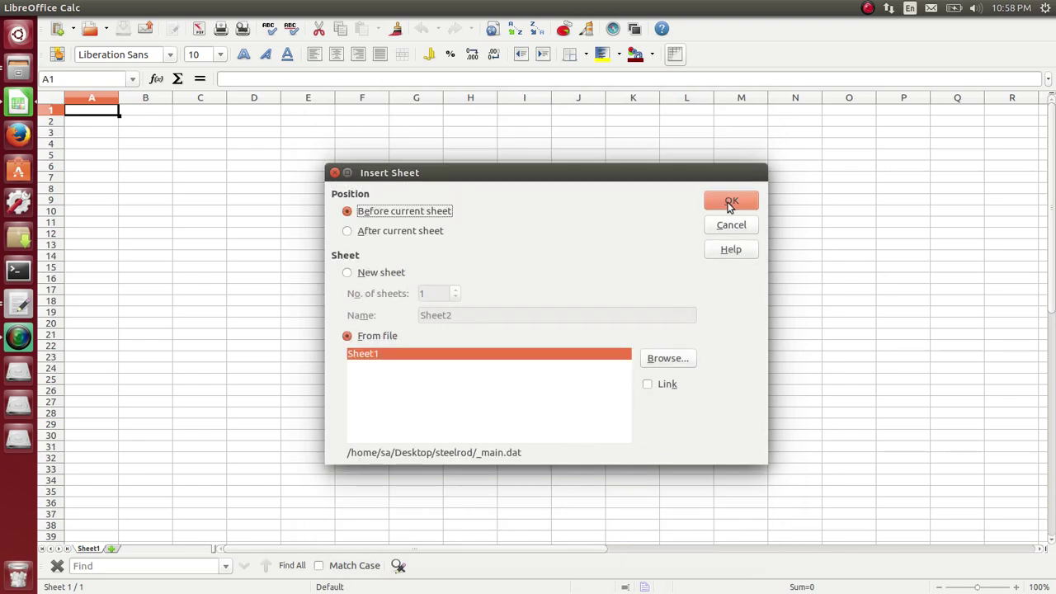
click(731, 204)
Step: Look through the imported OUTDOOR heat generation values and check the sum of column B
scroll(384, 283, down, 2)
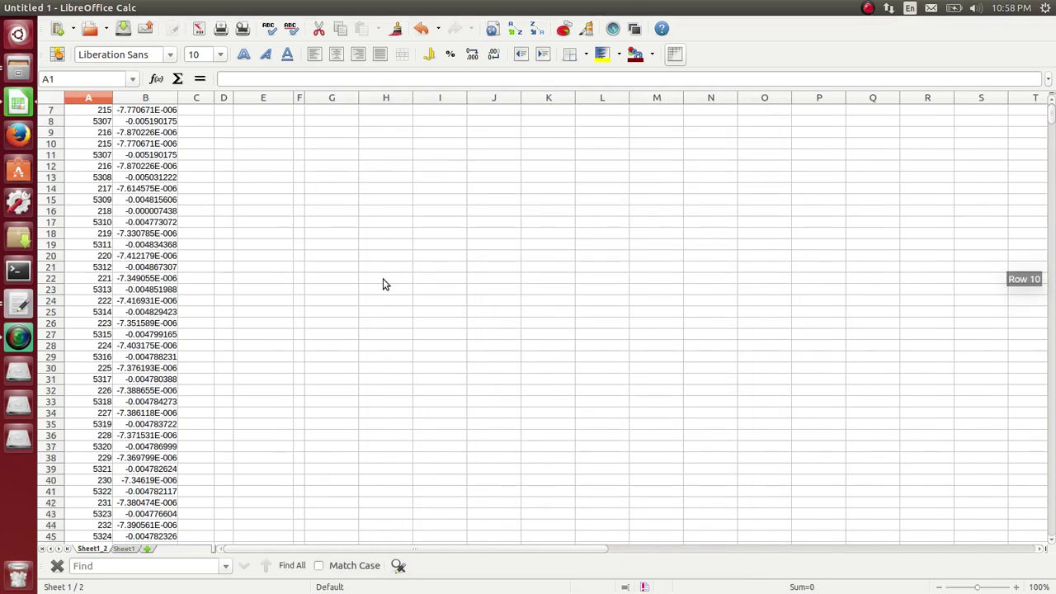
scroll(383, 290, up, 2)
scroll(383, 288, down, 2)
scroll(383, 290, up, 2)
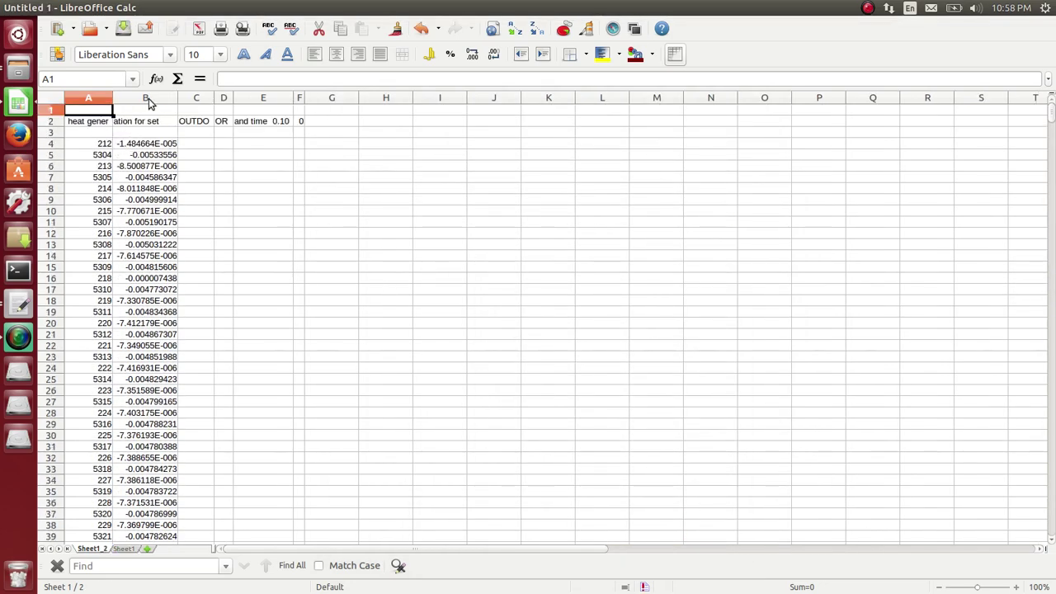
click(145, 99)
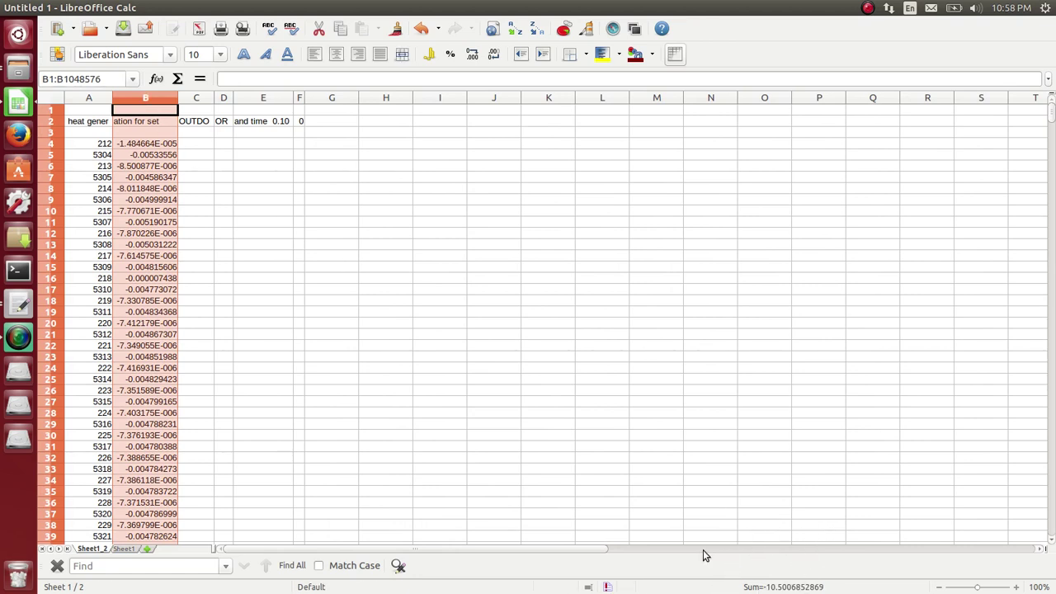
click(389, 314)
Step: Enter the label "Heat for quarter of model is=" in cell H7 and align it right
click(373, 177)
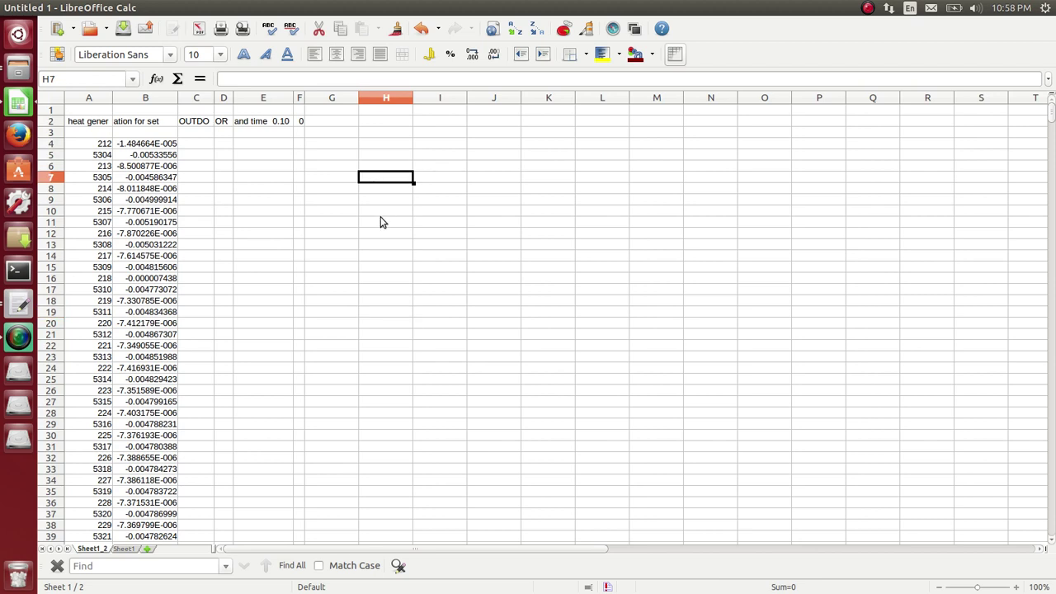
text(Hea)
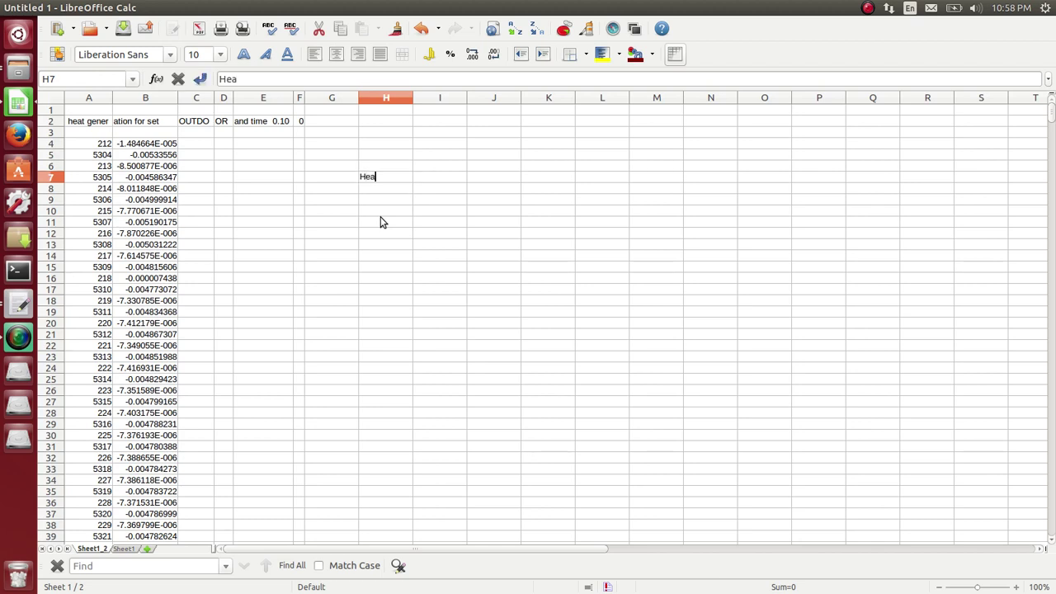
text(t for quarter )
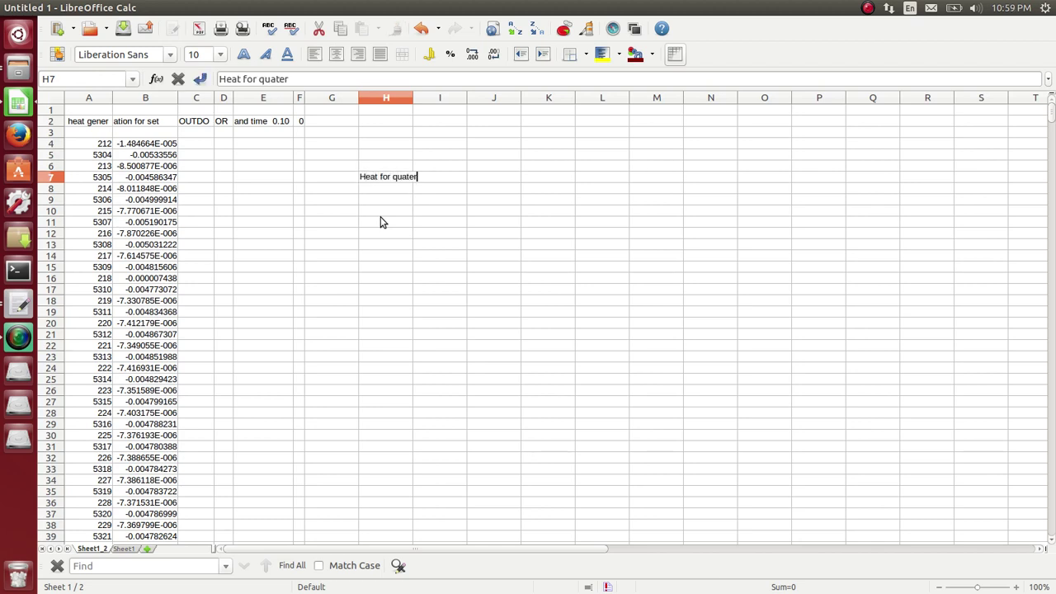
text(of model is)
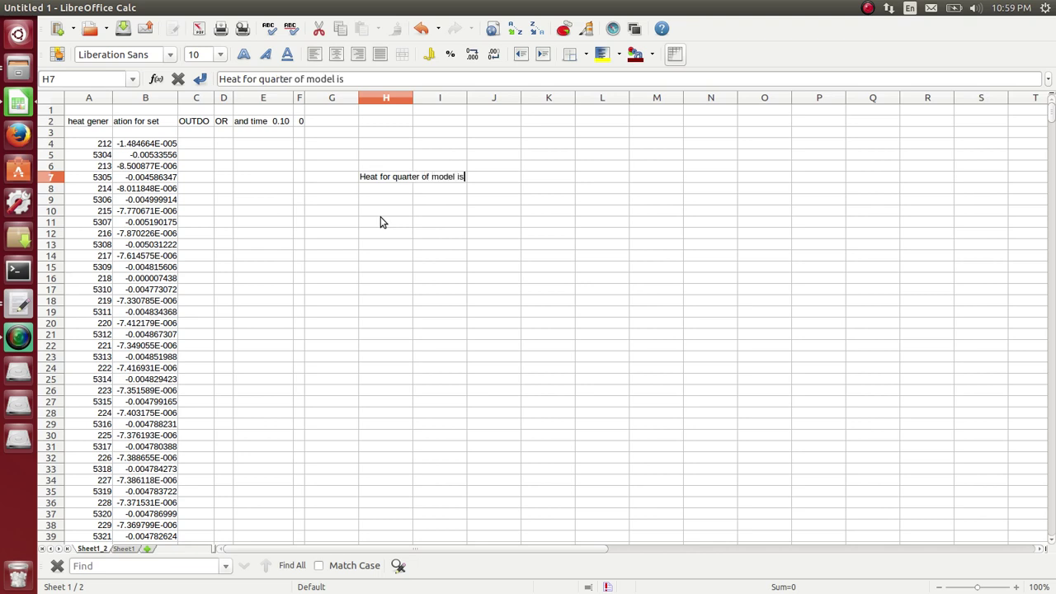
text(=)
key(Return)
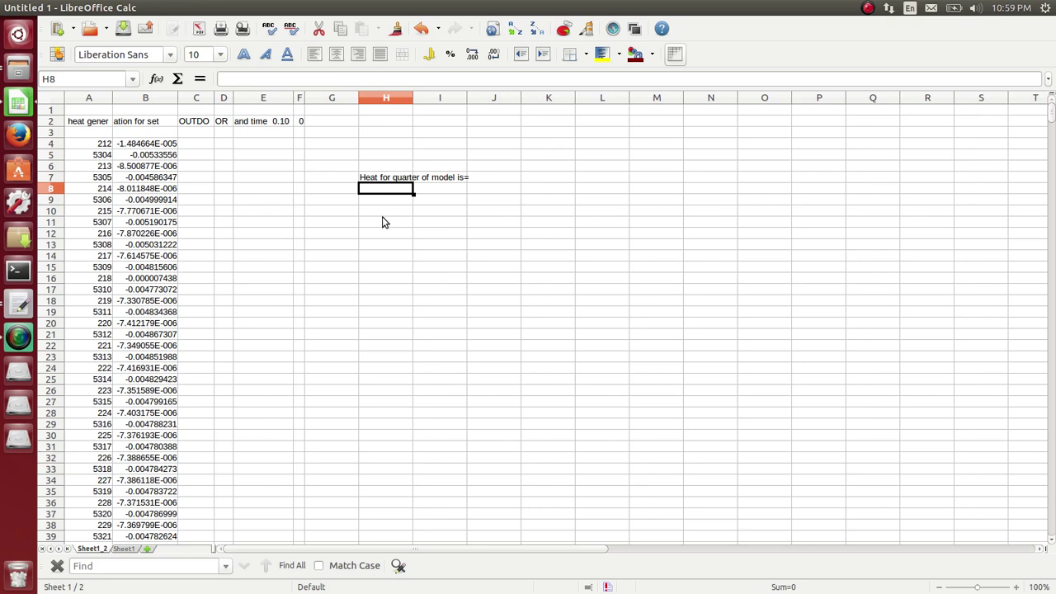
click(408, 178)
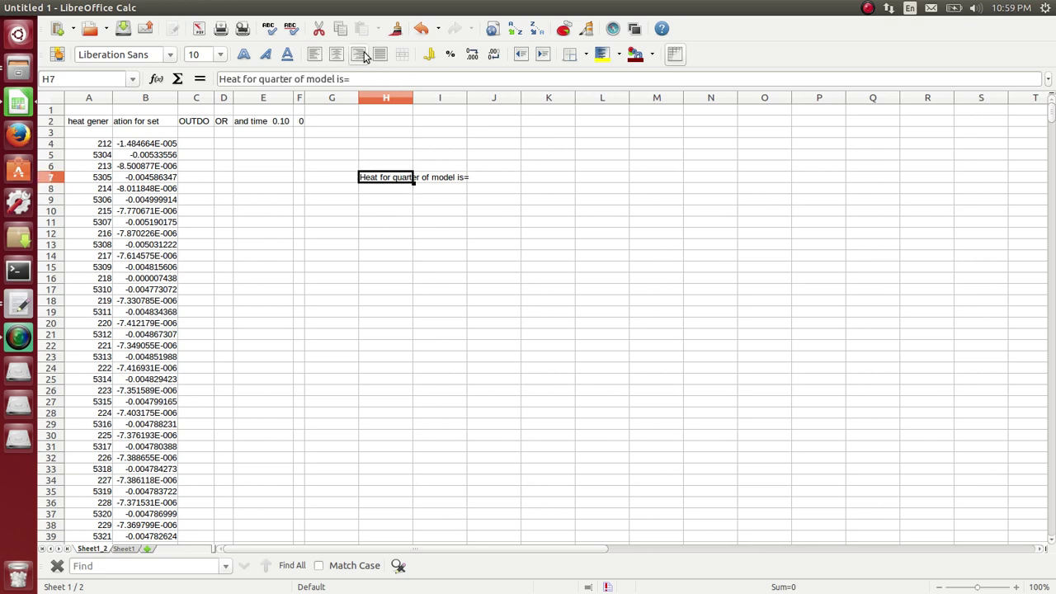
click(364, 56)
Step: Sum the nodal heat values B4:B1549 in cell I7 with the SUM function
click(433, 179)
text(-)
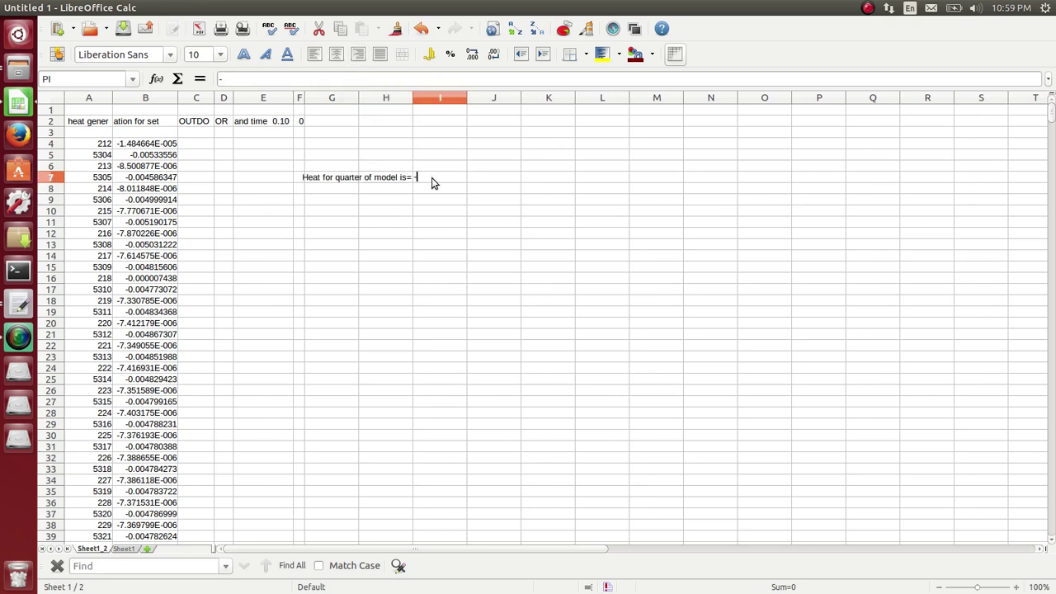
key(BackSpace)
text(=sum()
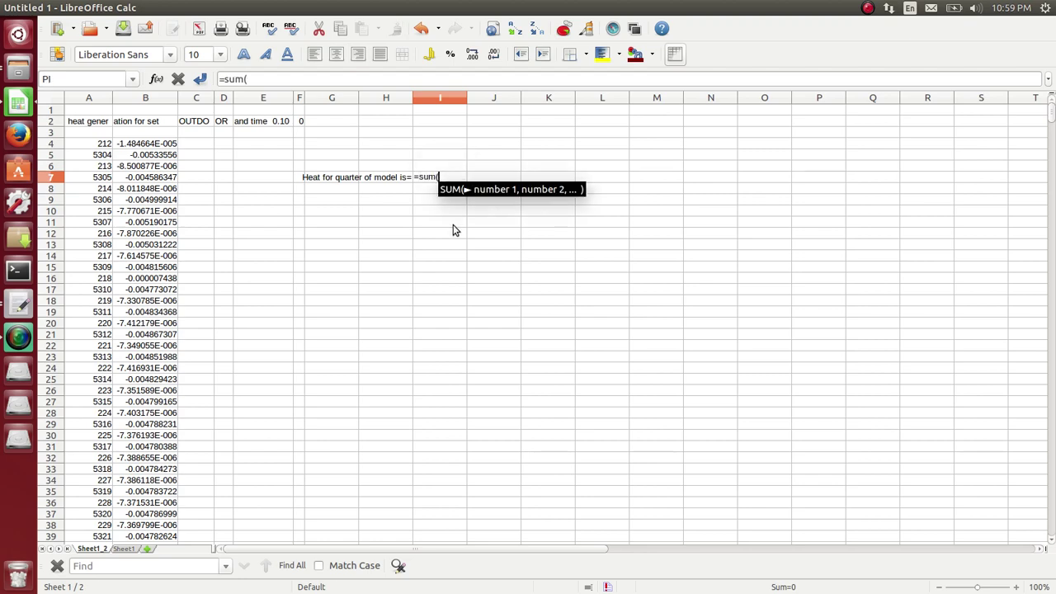
drag(157, 146, 145, 592)
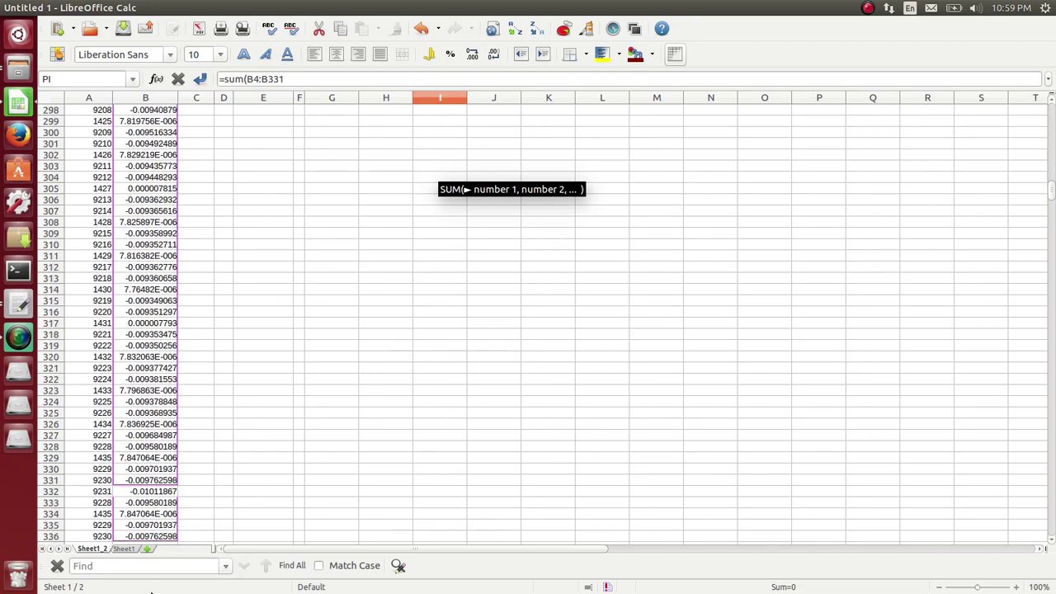
drag(151, 591, 170, 246)
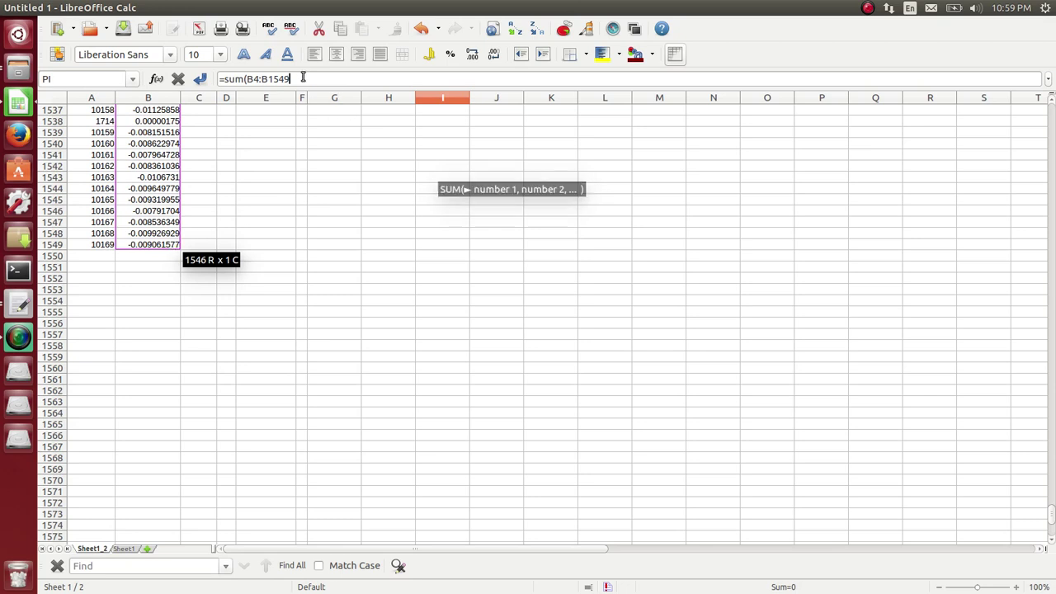
key(Escape)
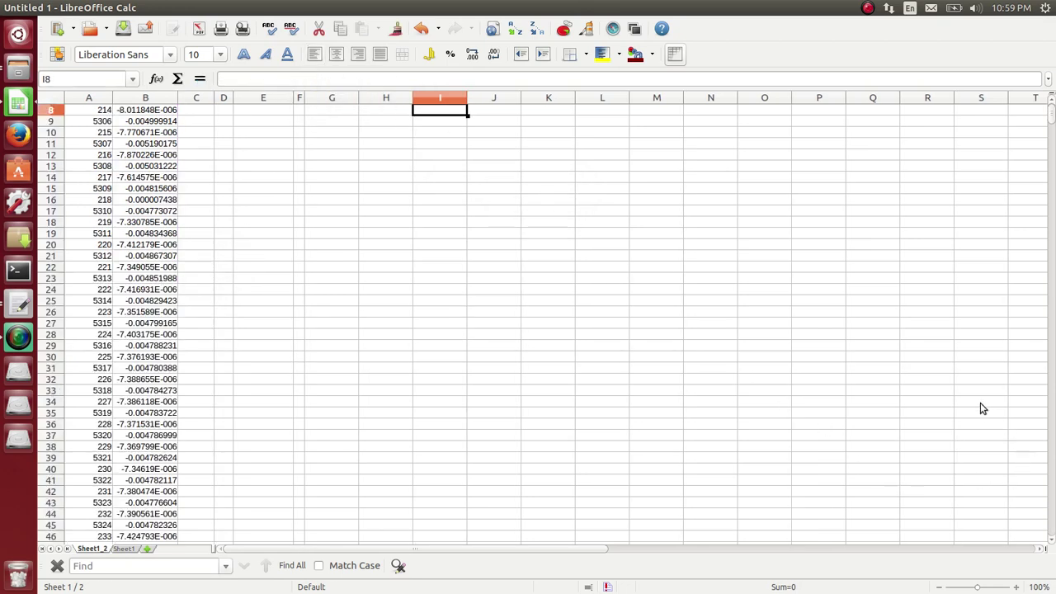
scroll(974, 405, up, 3)
click(435, 181)
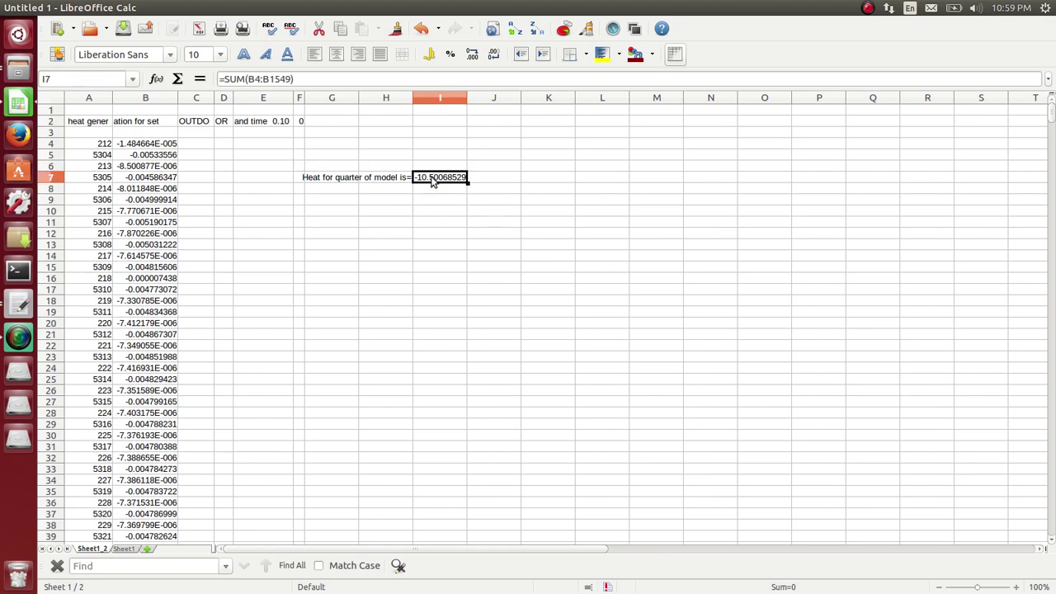
Step: Enter the unit W in cell J7 beside the quarter-model heat
click(500, 200)
click(487, 178)
text(W)
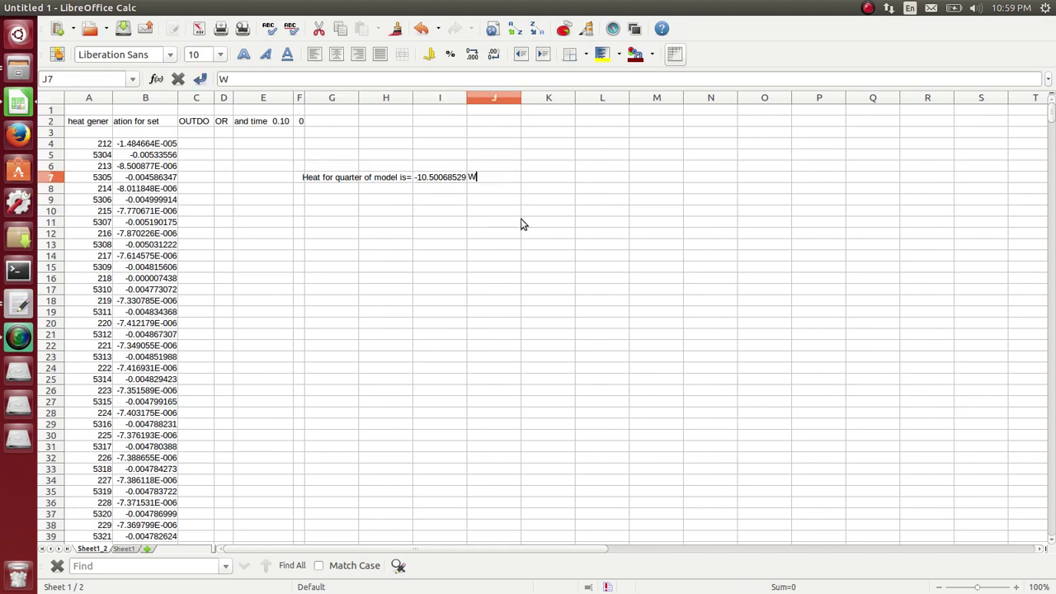
click(523, 223)
Step: Enter the label "For the full model (x4) >>" in cell H8 and align it right
click(382, 191)
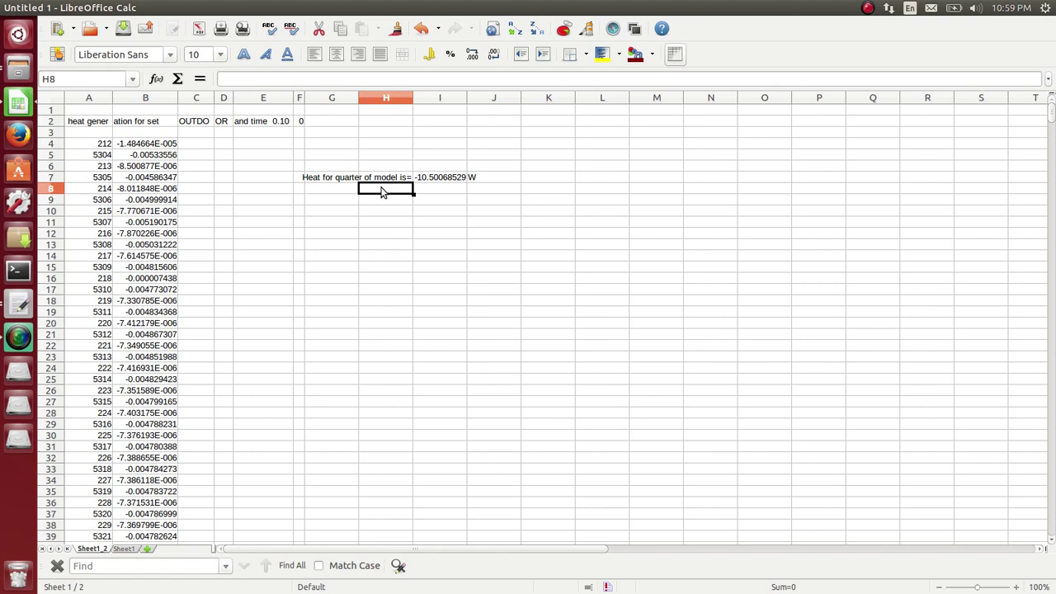
text(For the full model (x4) >>)
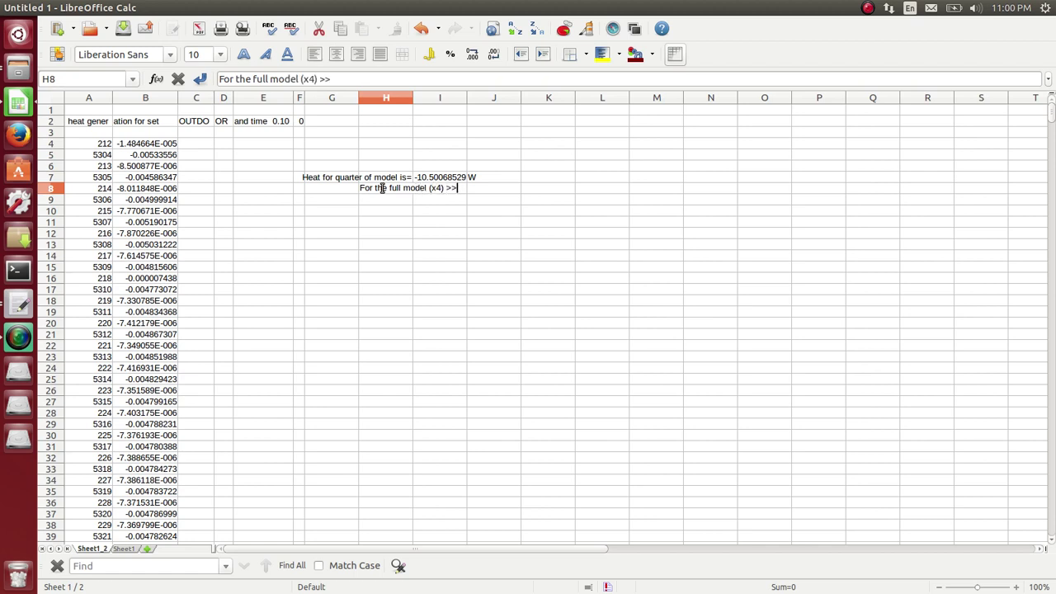
click(453, 305)
click(405, 188)
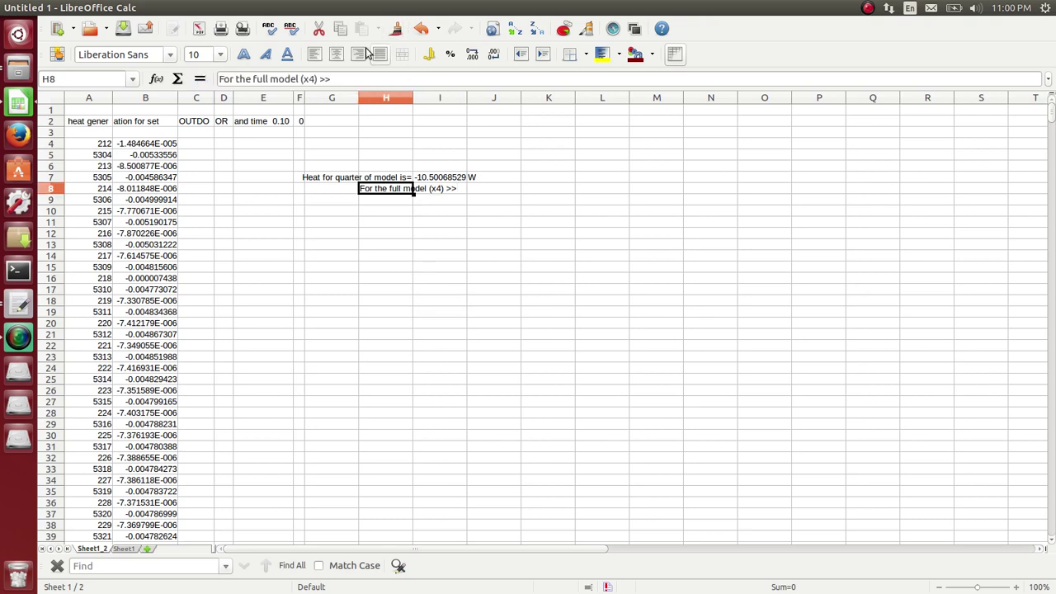
click(357, 54)
Step: Calculate the full-model heat in cell I8 as 4 times I7 and enter the unit W in J8
click(429, 196)
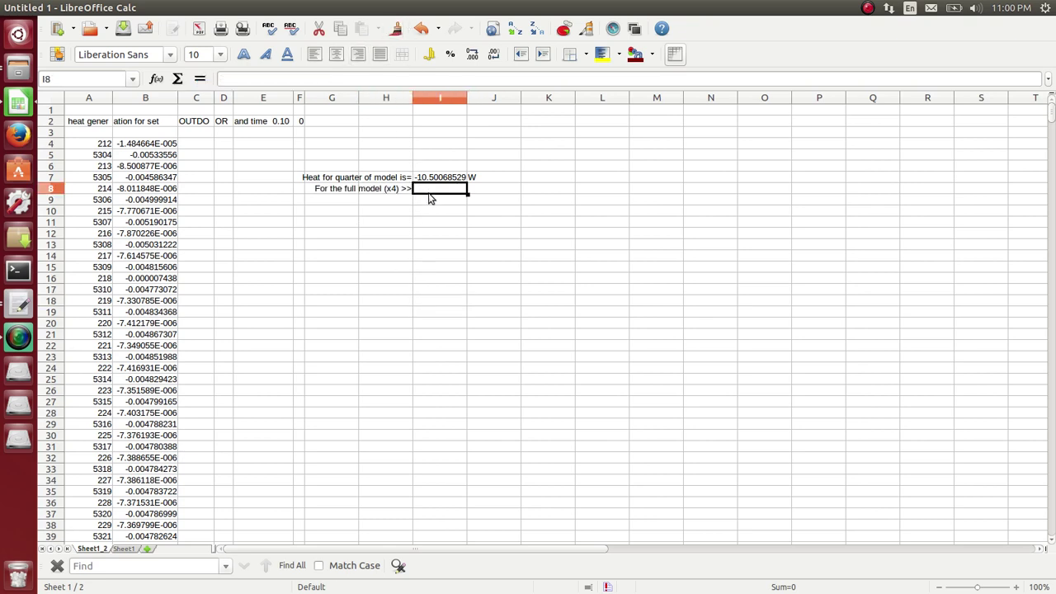
text(=)
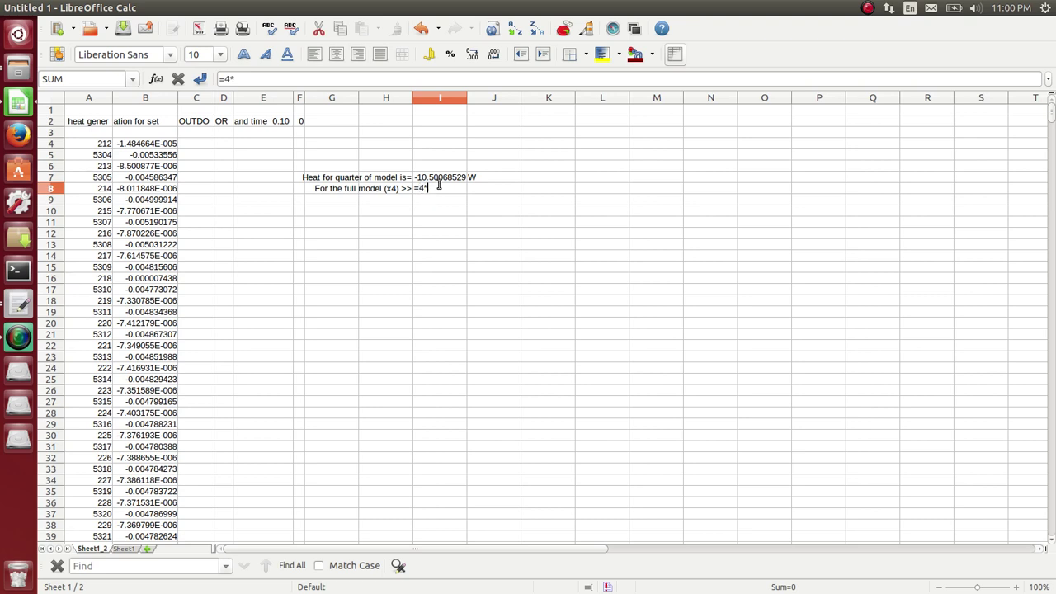
text(4*)
click(446, 178)
key(Return)
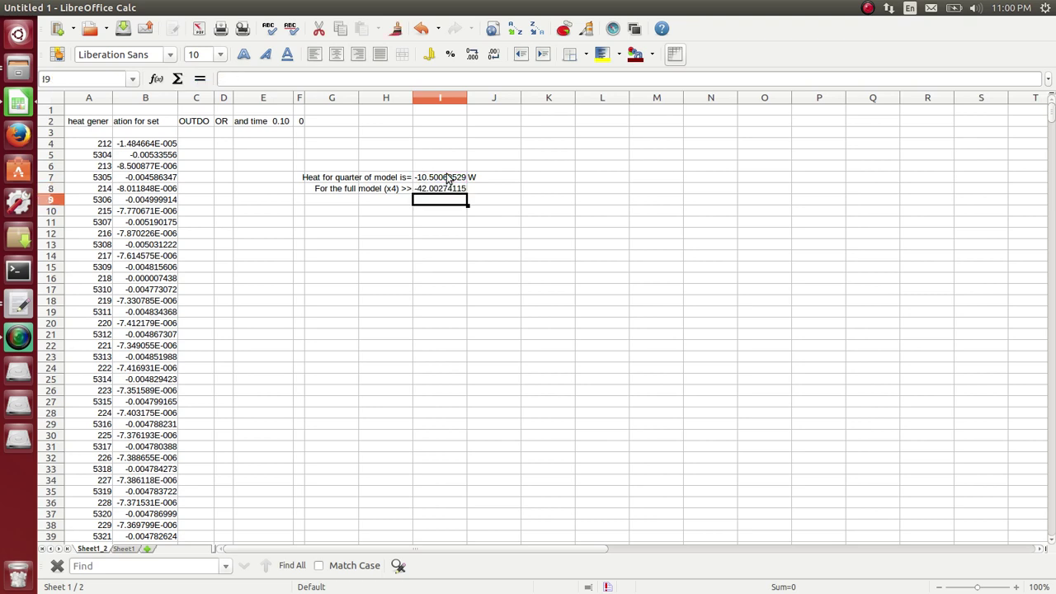
click(493, 192)
text(W)
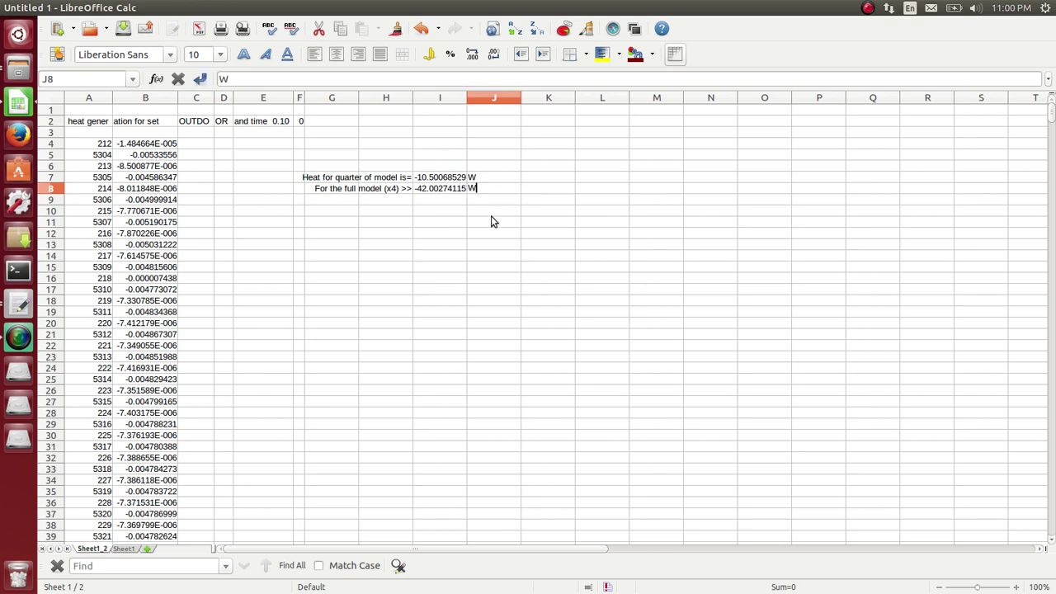
click(492, 221)
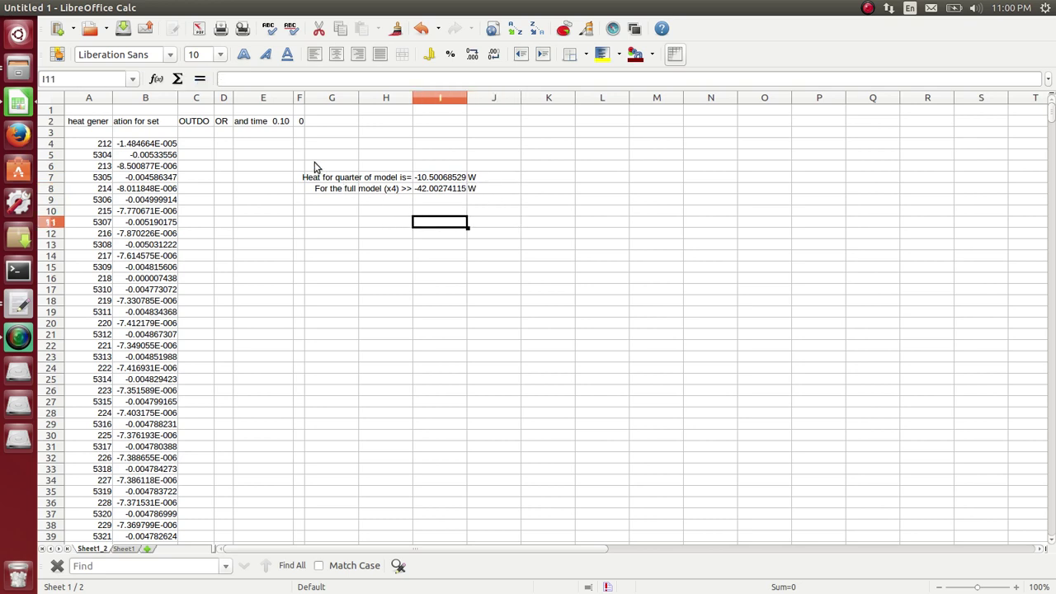
Step: Make the heat result labels, values and units in cells G6:J9 bold
drag(318, 166, 486, 203)
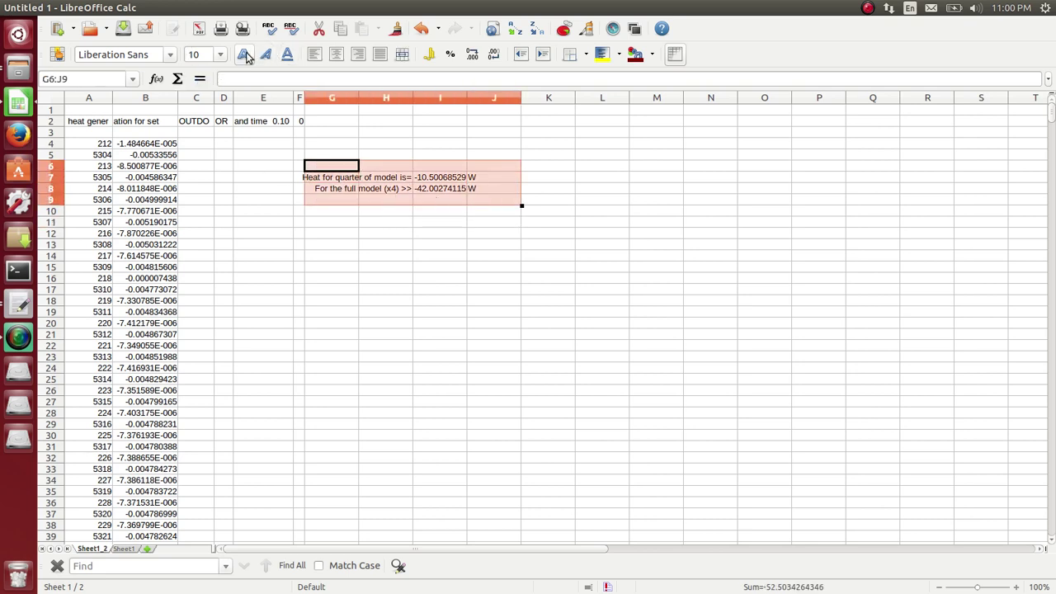
click(244, 54)
click(474, 256)
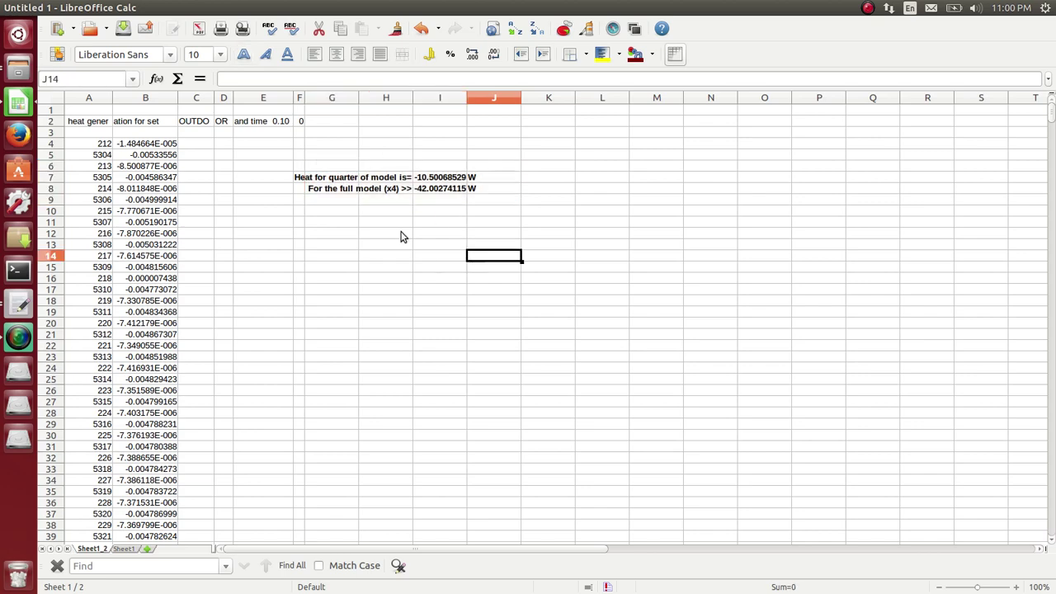
Step: Save the spreadsheet in the Desktop's steelrod folder as "getting results with LibreOffice"
click(122, 31)
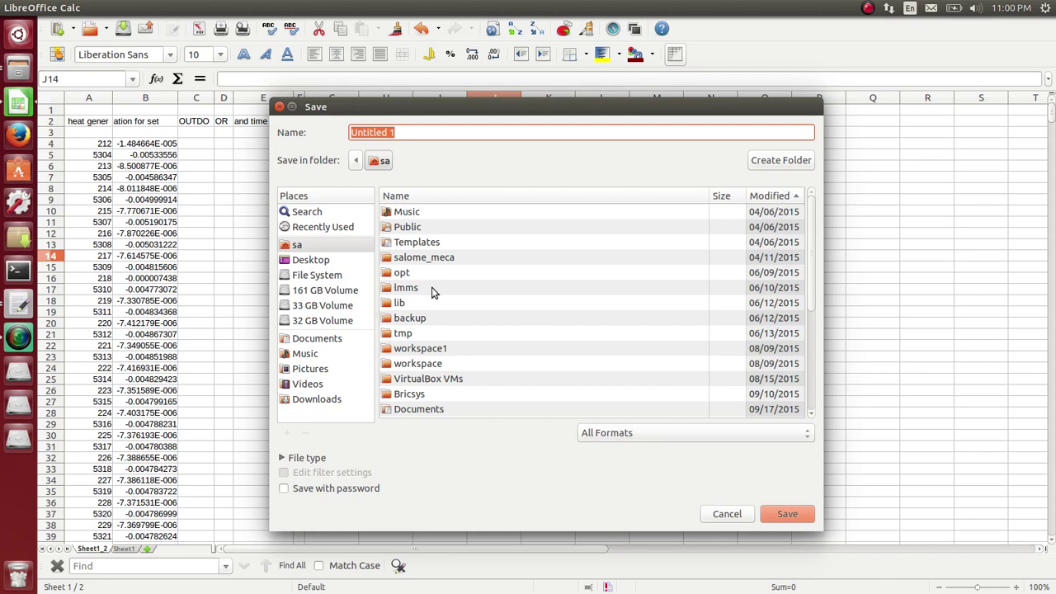
click(334, 262)
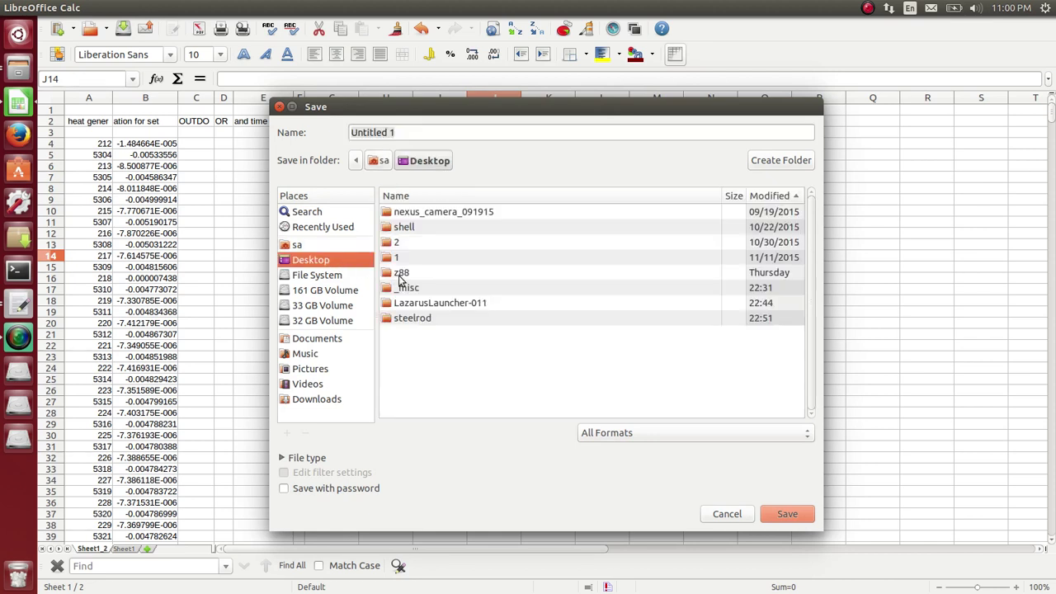
double_click(435, 324)
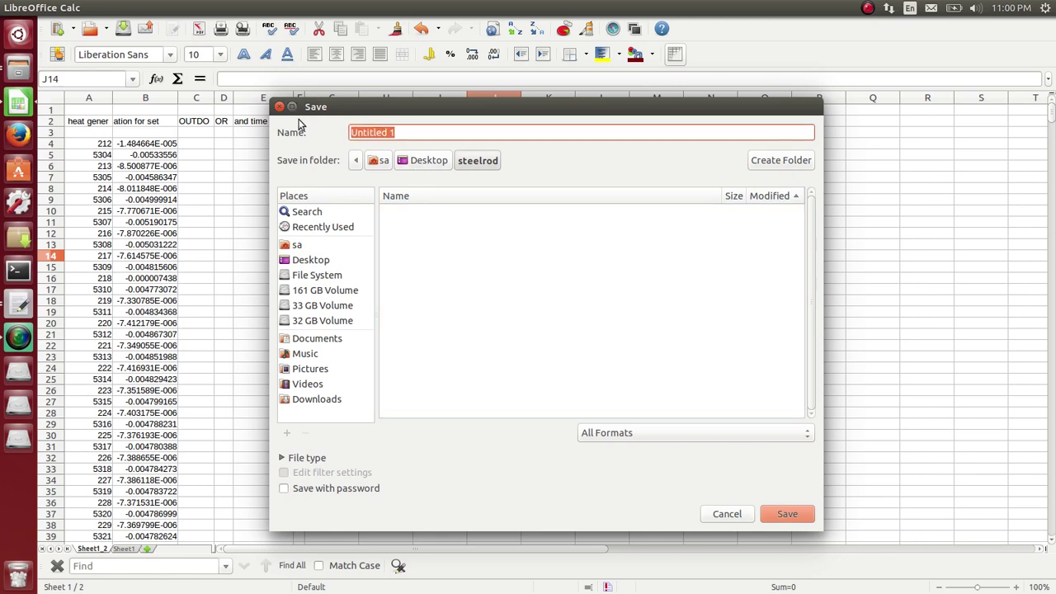
text(getting results LibreOffice)
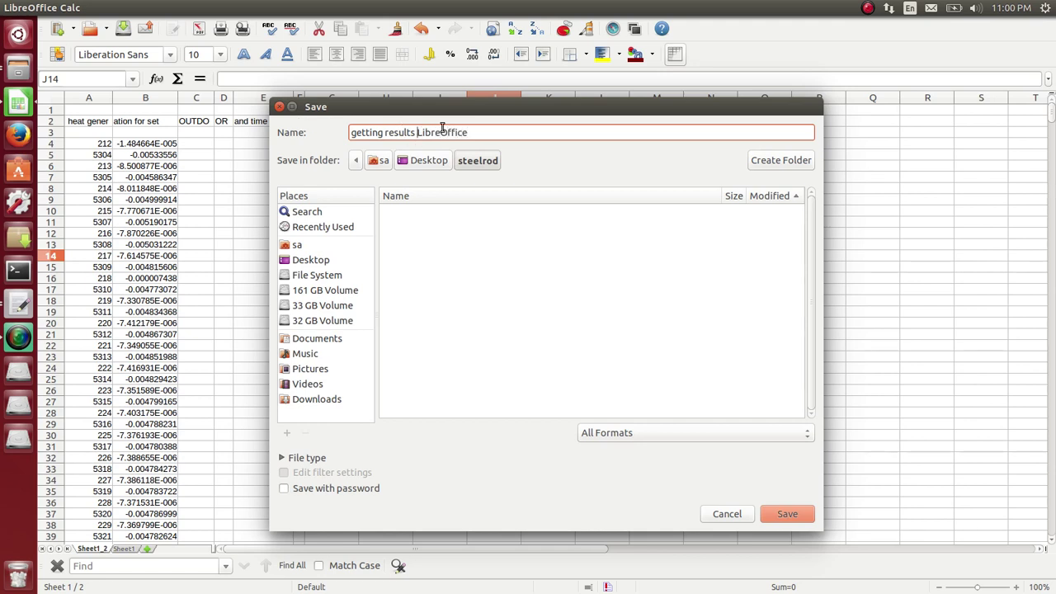
text(with)
click(788, 514)
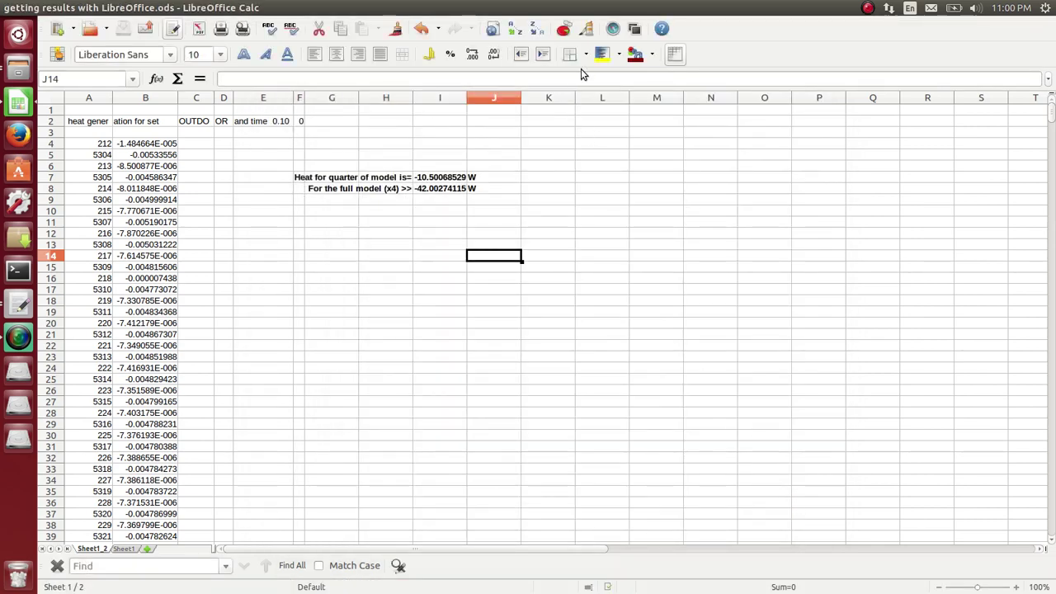
Step: Restore down and minimize the spreadsheet window, close _main.dat in gedit, and clear the file selection in the steelrod folder
double_click(594, 8)
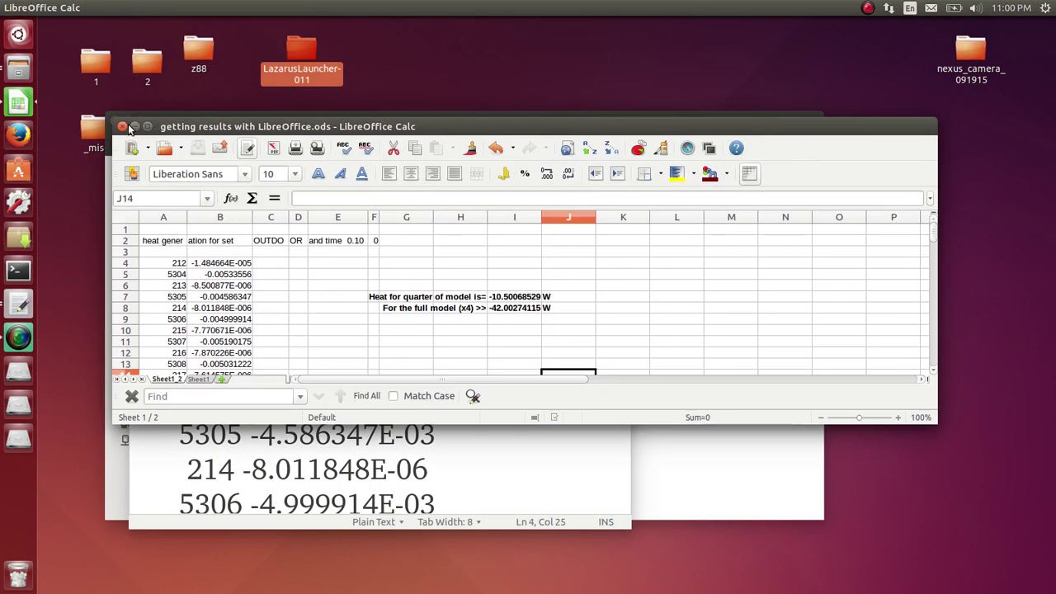
click(134, 126)
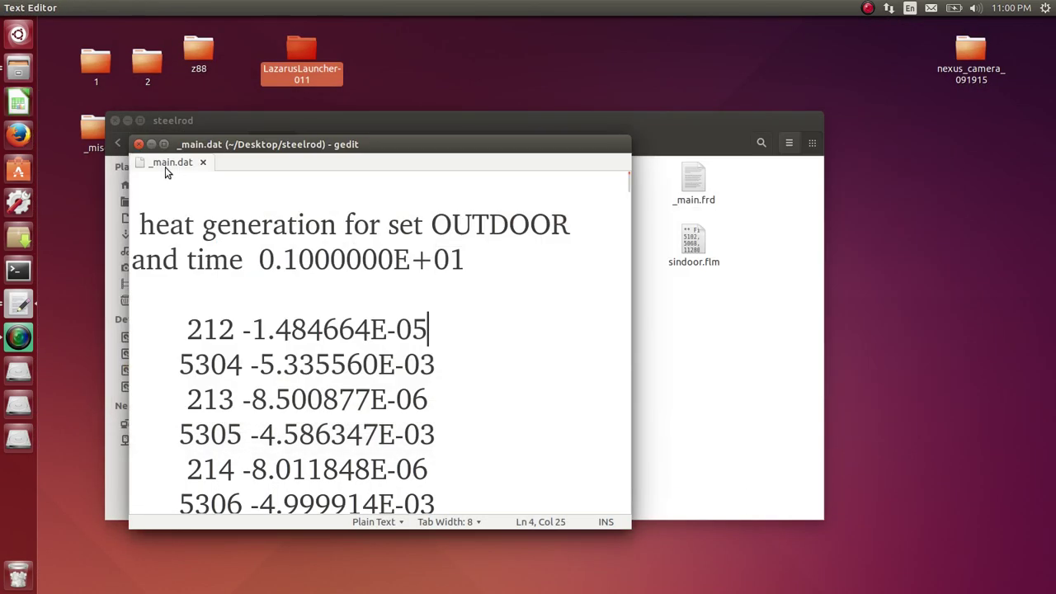
click(139, 144)
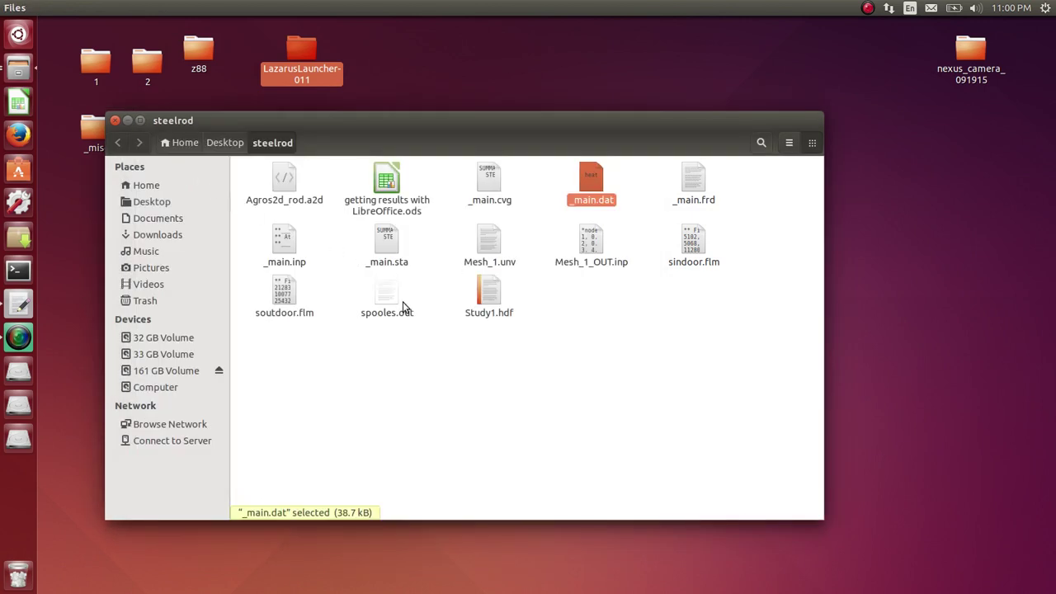
click(476, 375)
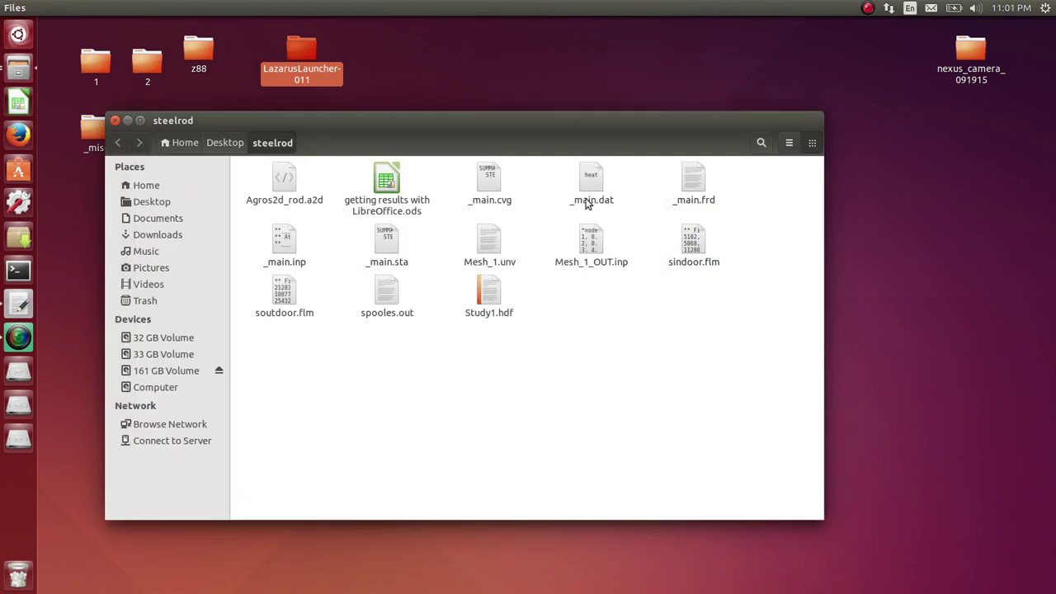